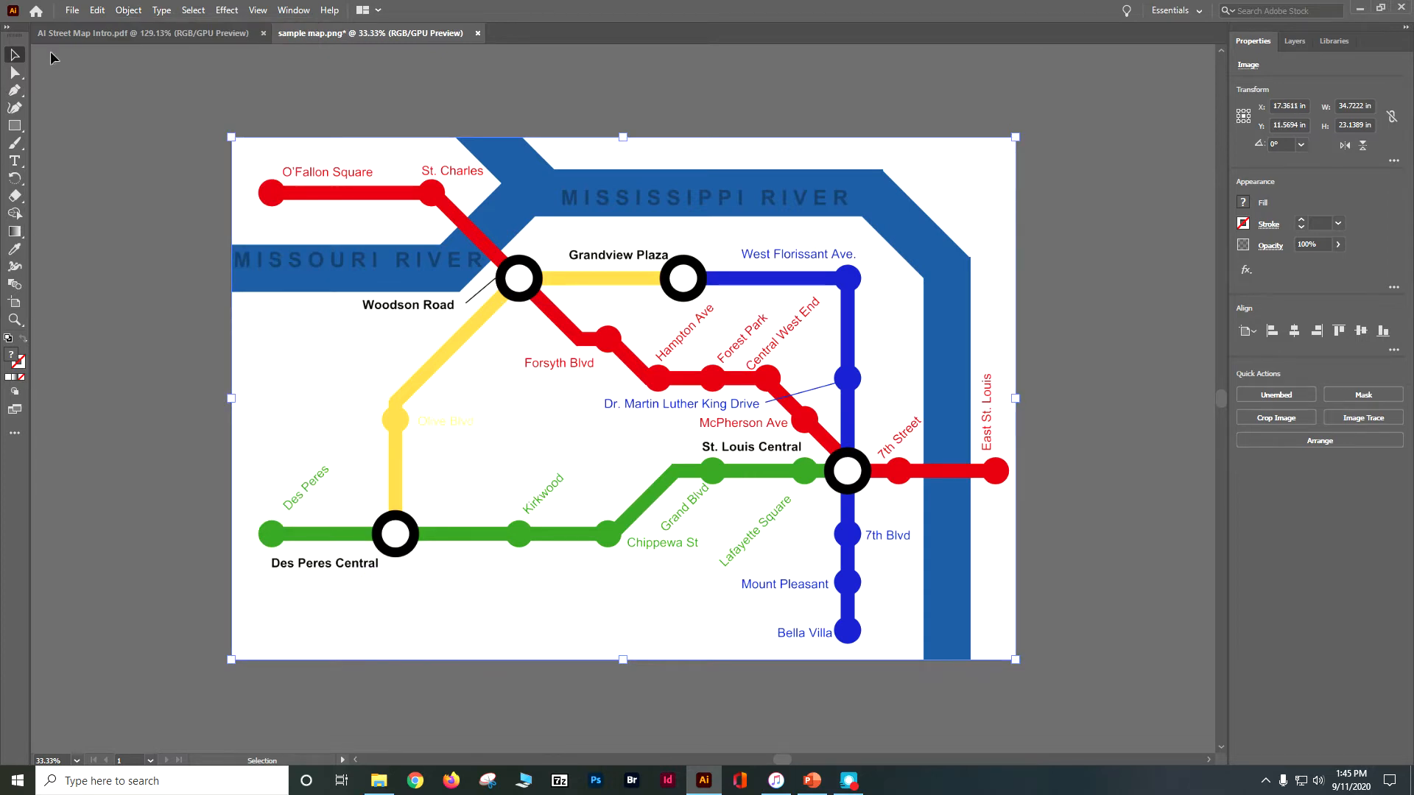
- Save the map as an Illustrator file named with the author's surname followed by "_street map", in Illustrator 2020 format
left_click(67, 15)
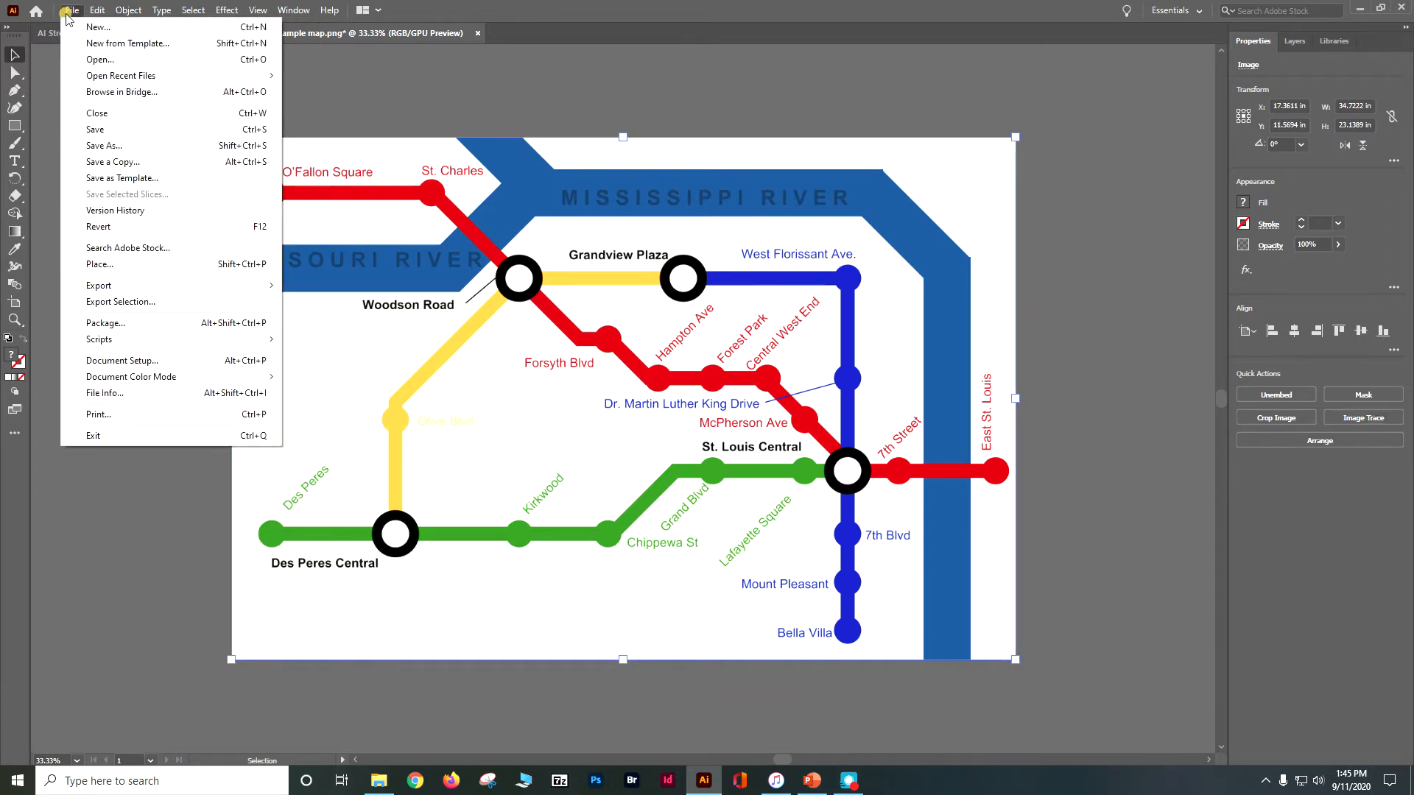
left_click(88, 151)
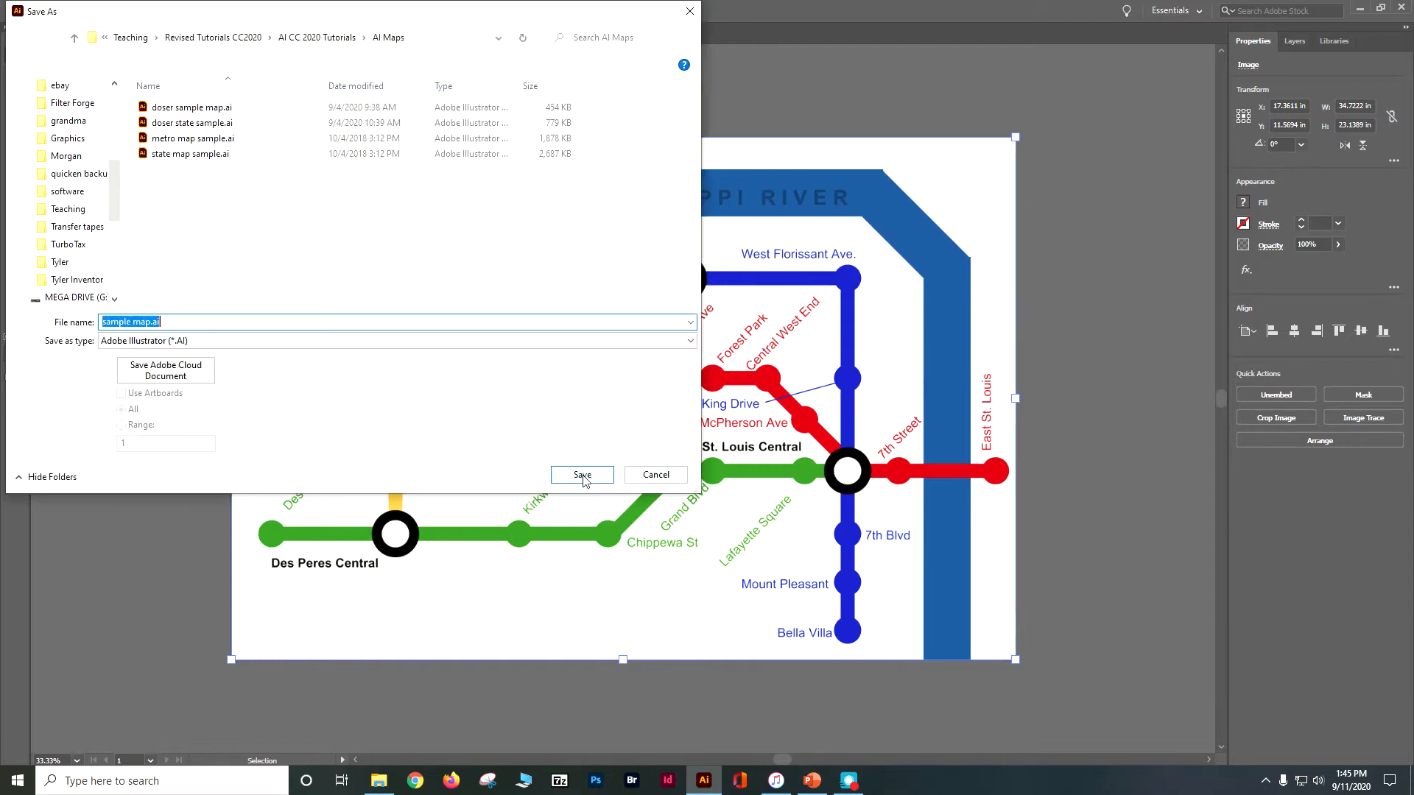
type("doser_")
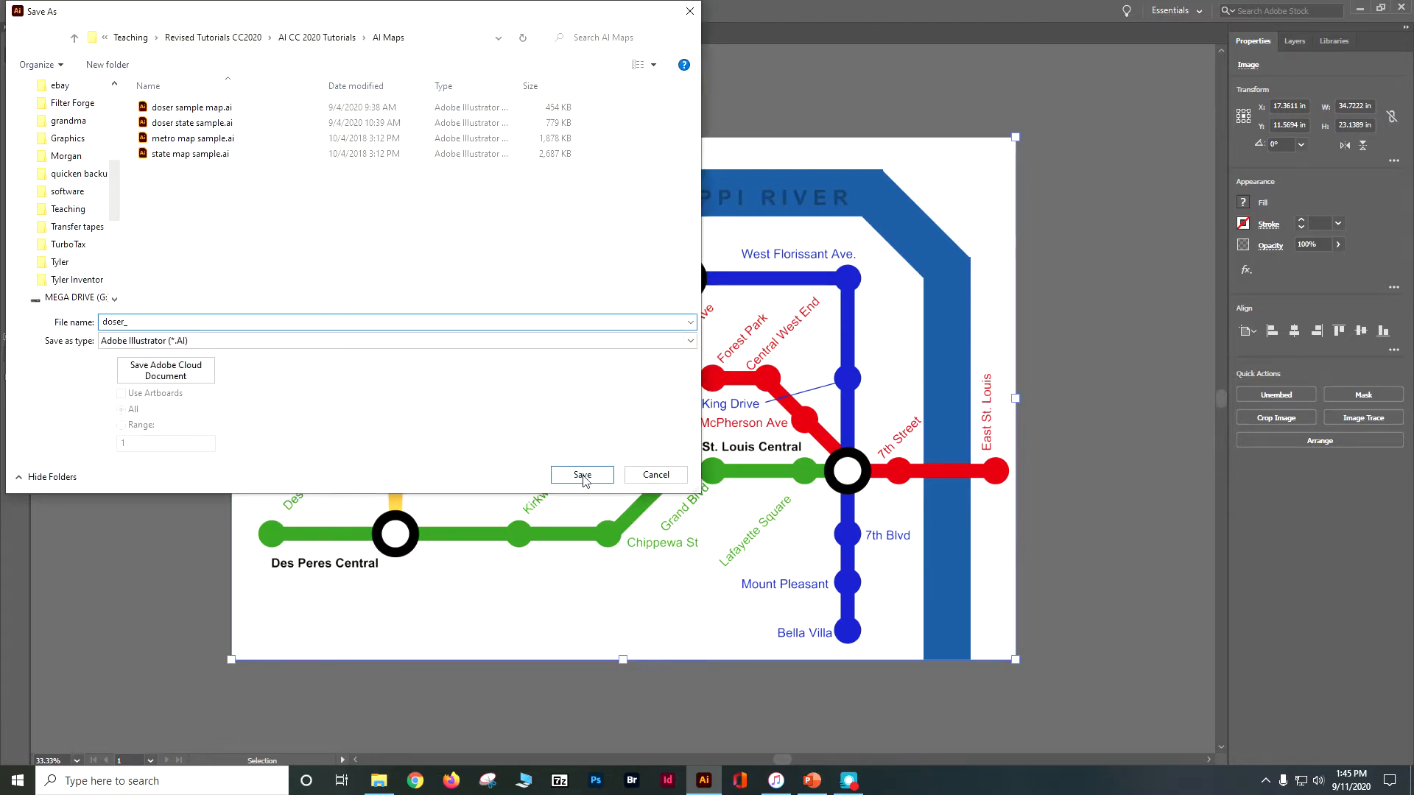
type("street map")
left_click(571, 475)
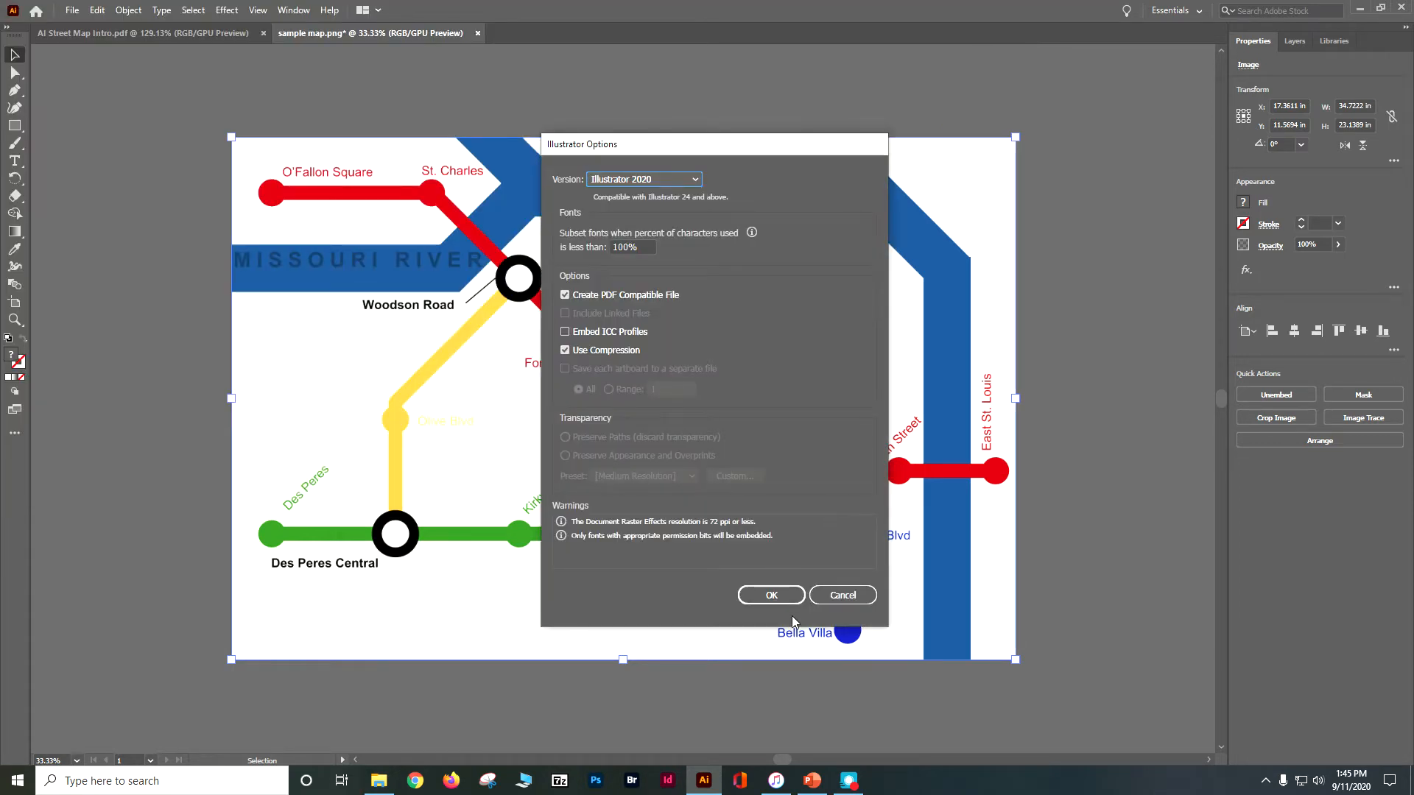
left_click(781, 597)
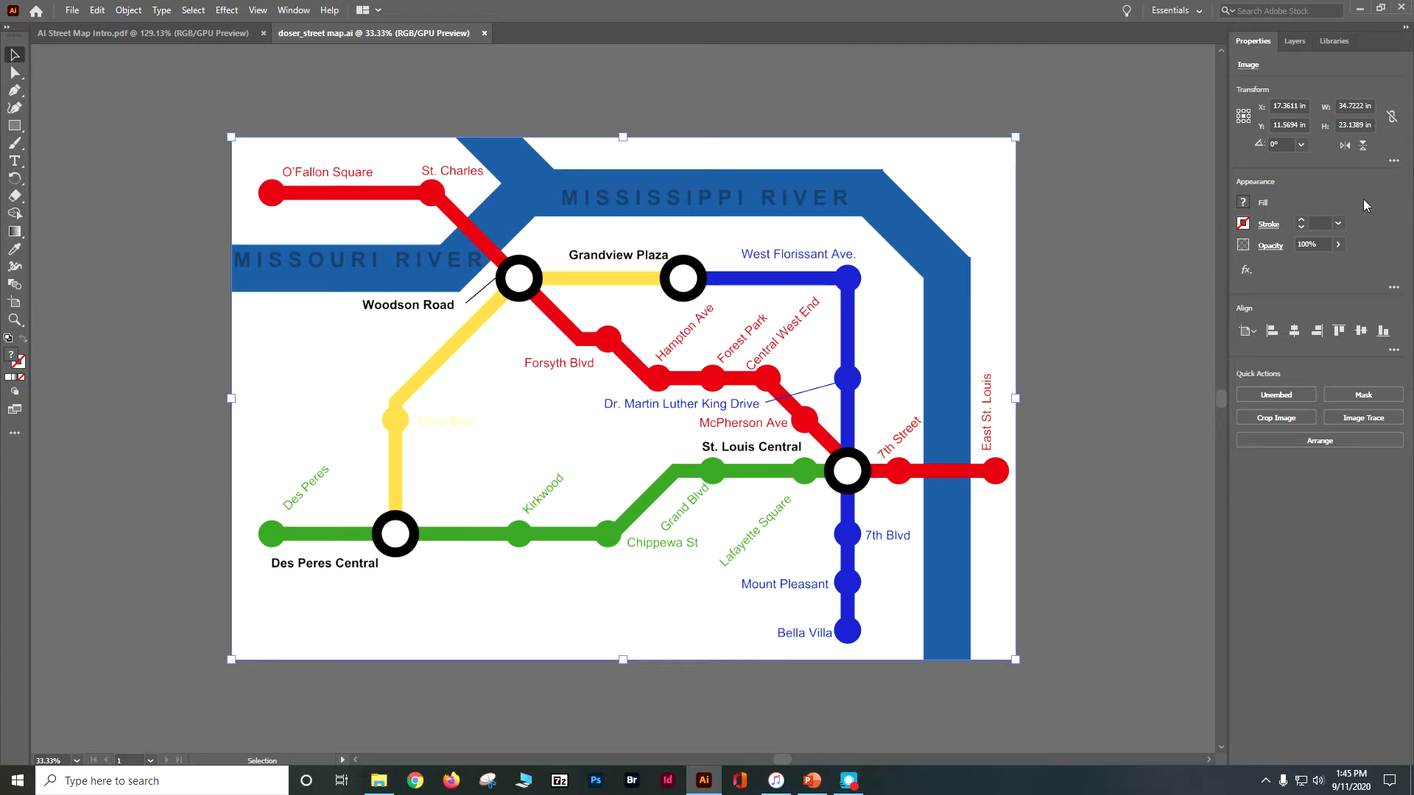
- Lower the map image's opacity to 32% and rename its layer Base
left_click(1337, 245)
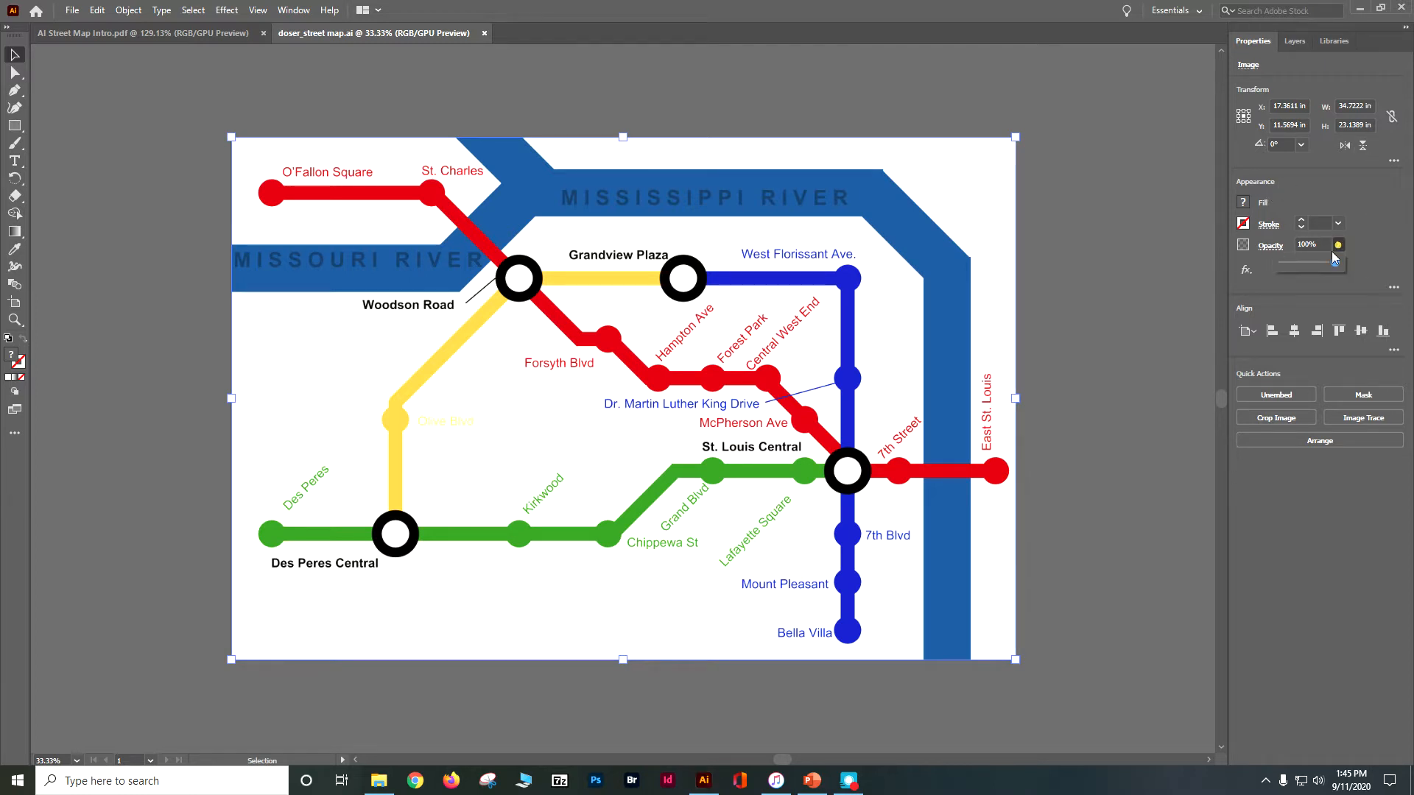
left_click(1299, 262)
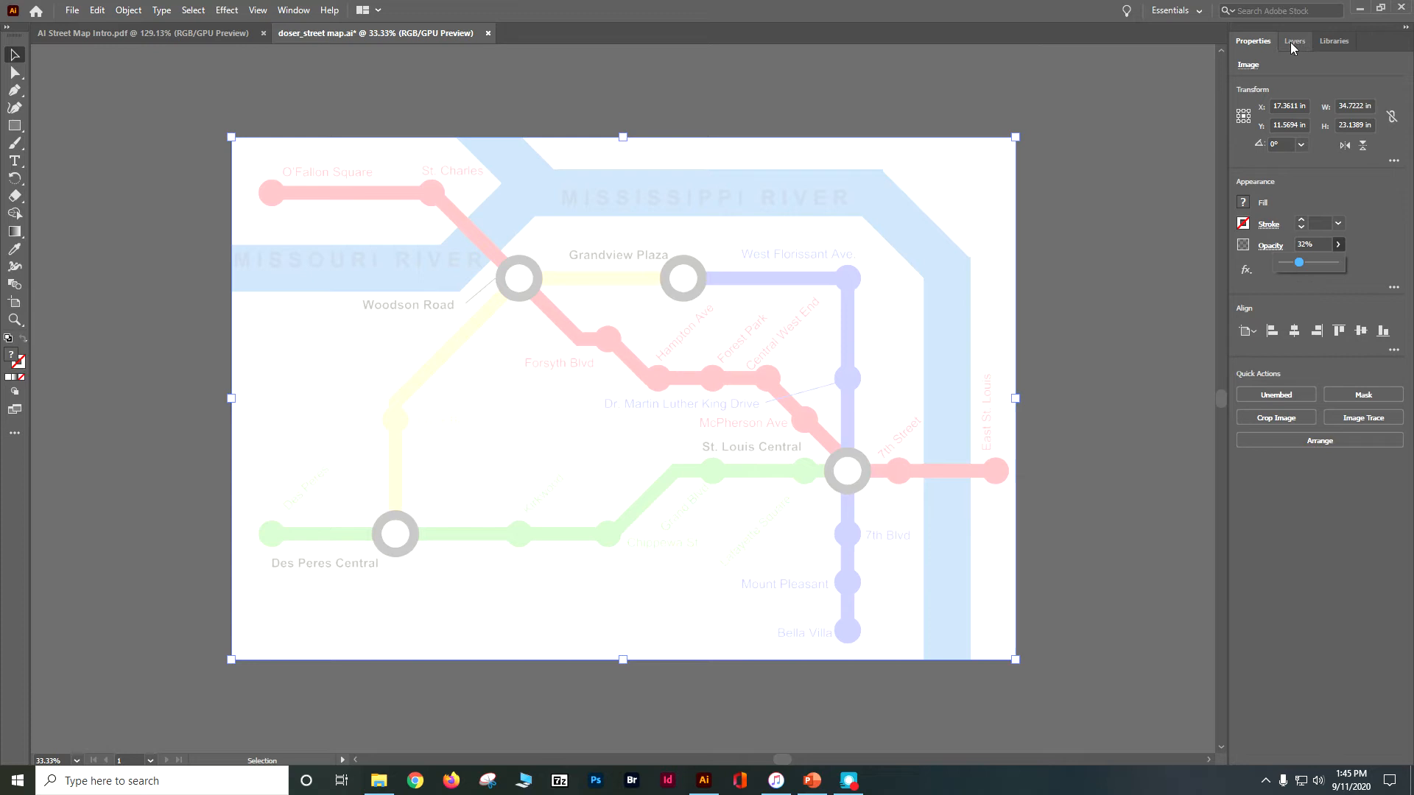
left_click(293, 9)
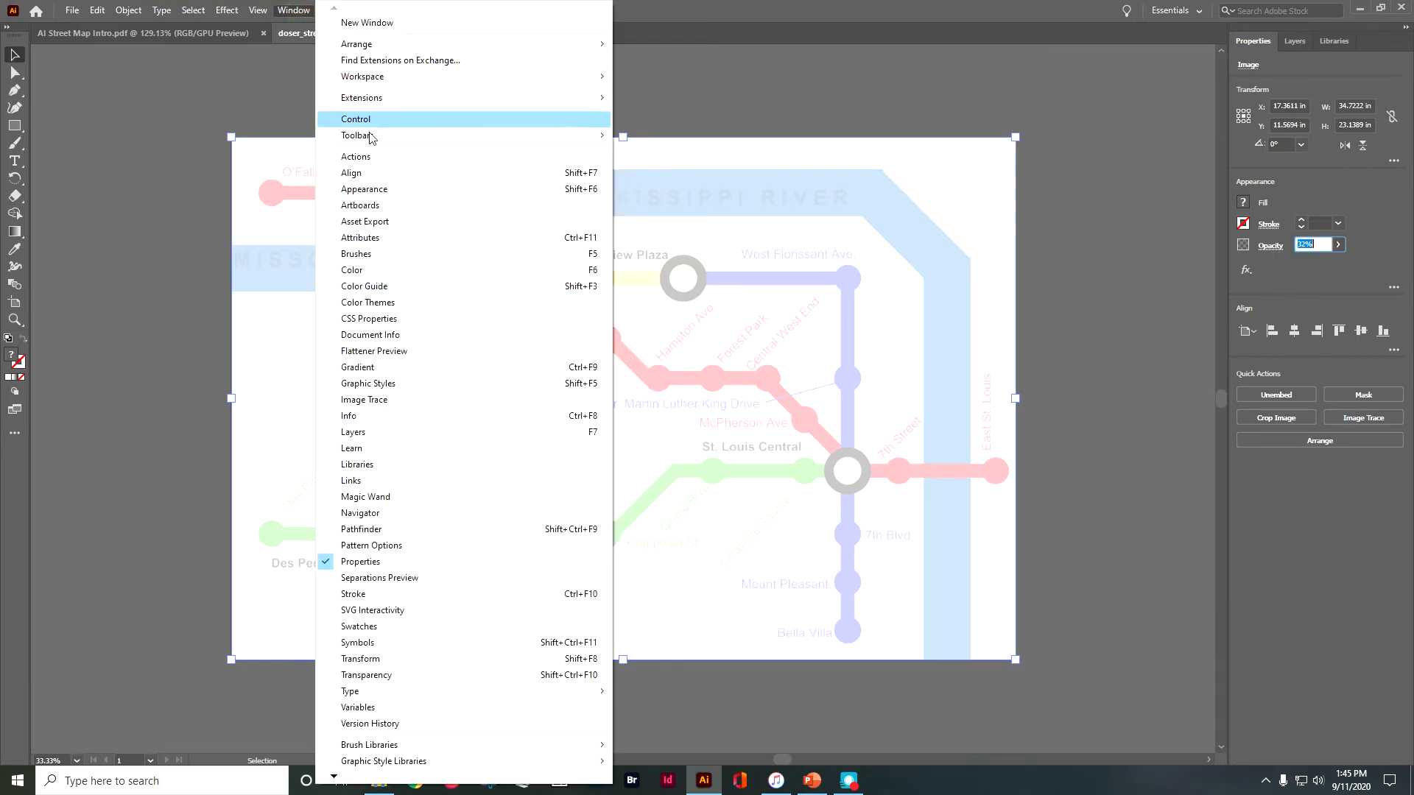
left_click(398, 433)
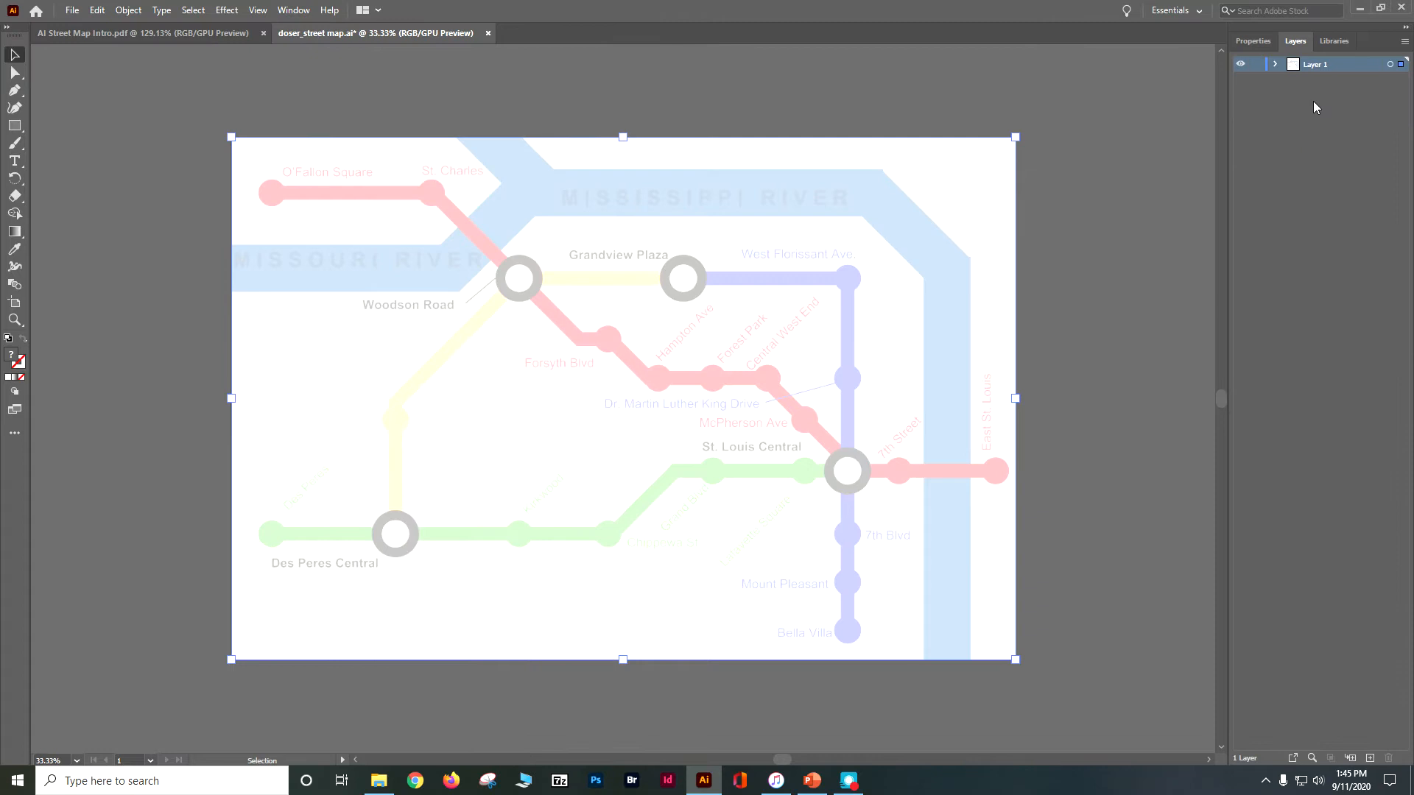
double_click(1319, 66)
type("Base")
key("BackSpace")
key("BackSpace")
key("BackSpace")
key("Return")
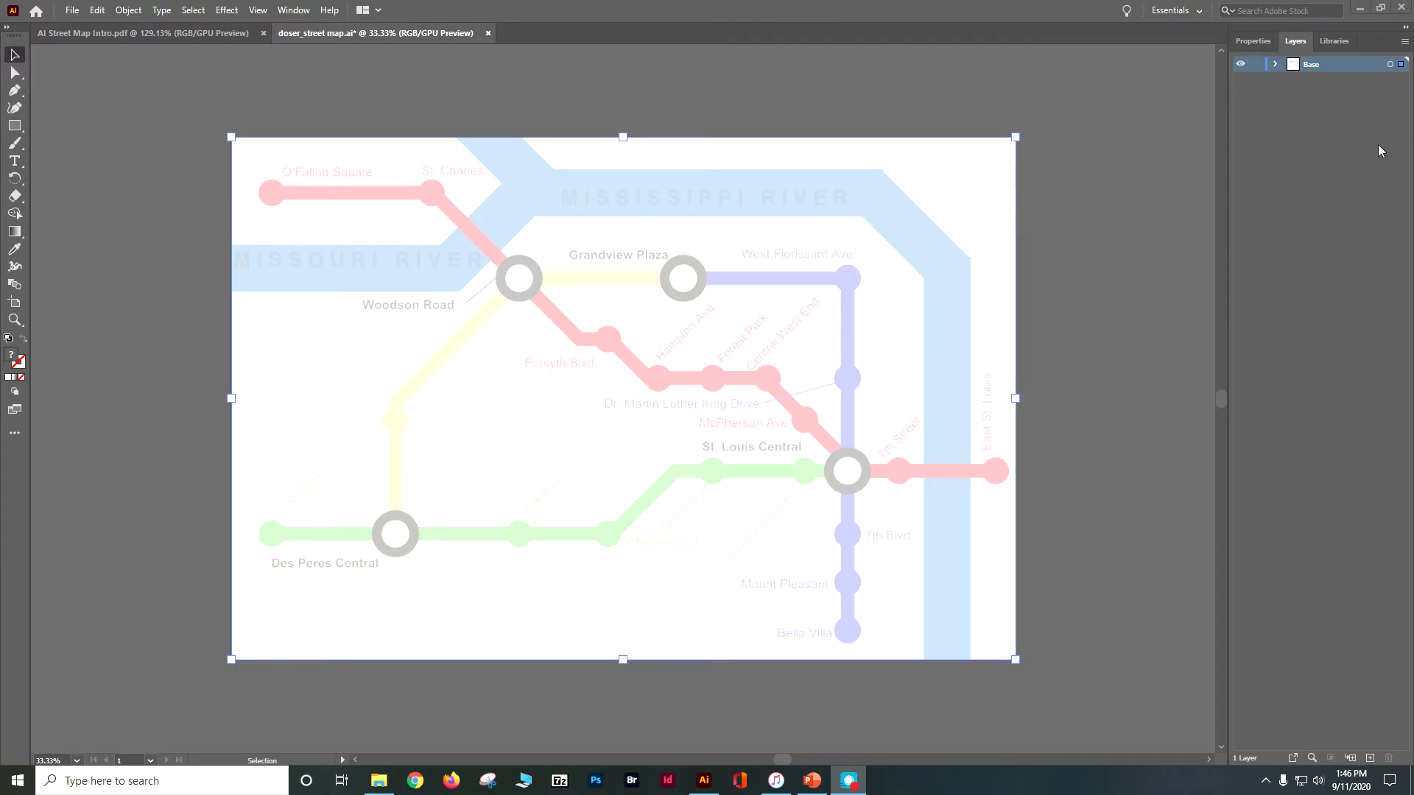
- Add a new layer above Base and name it Roads
left_click(1367, 757)
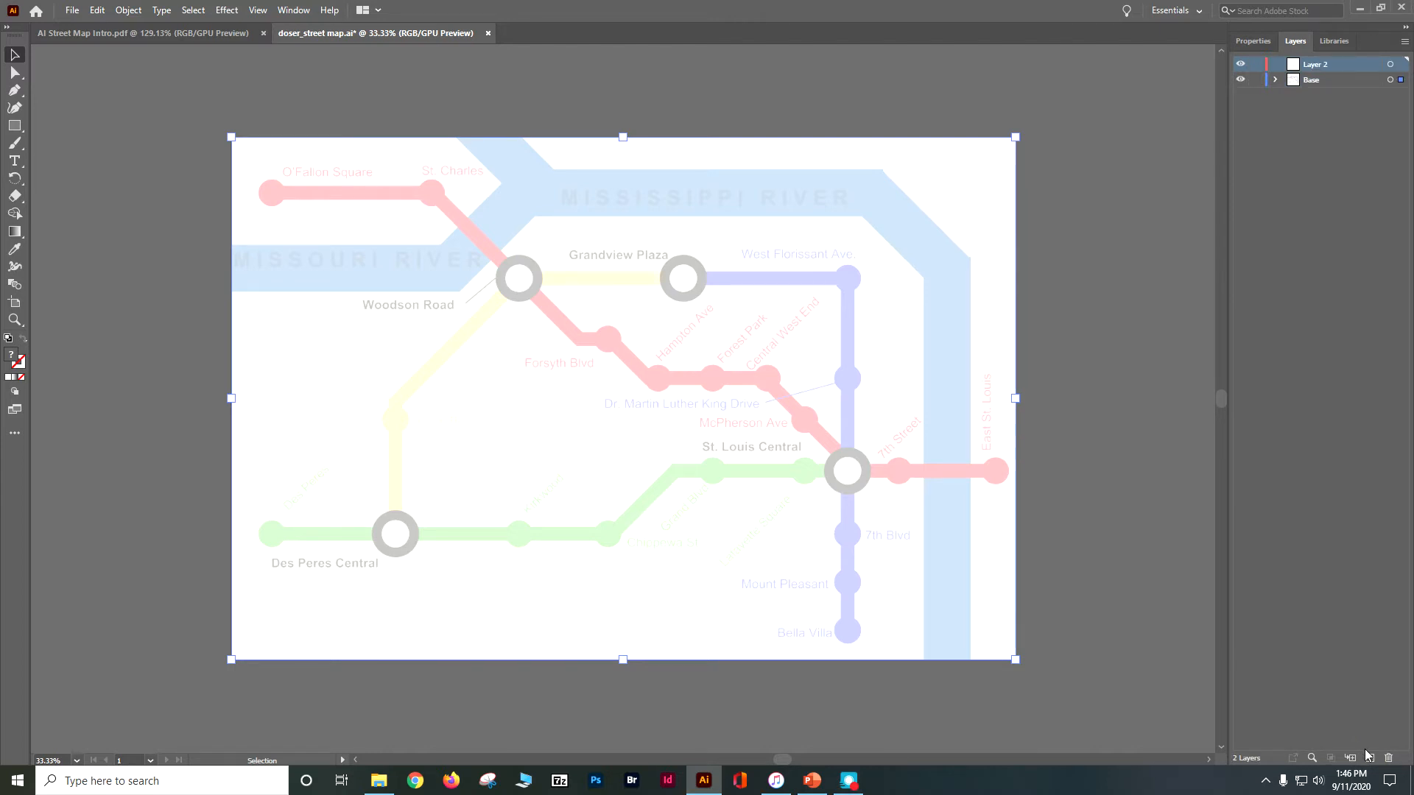
double_click(1320, 64)
type("Roa")
- In the Selection & Anchor Display preferences, set the anchor point, handle and bounding box size to Max
left_click(104, 15)
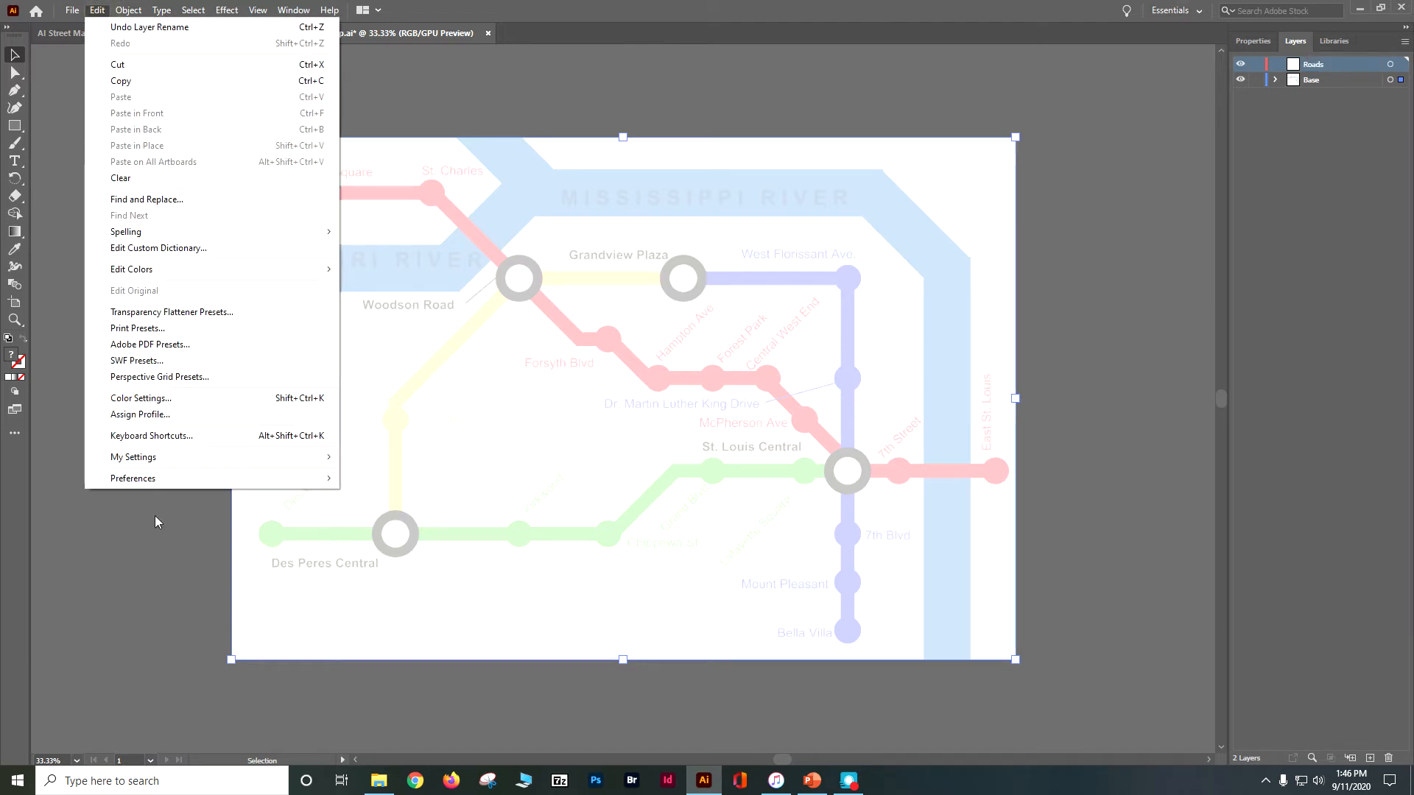
mouse_move(153, 480)
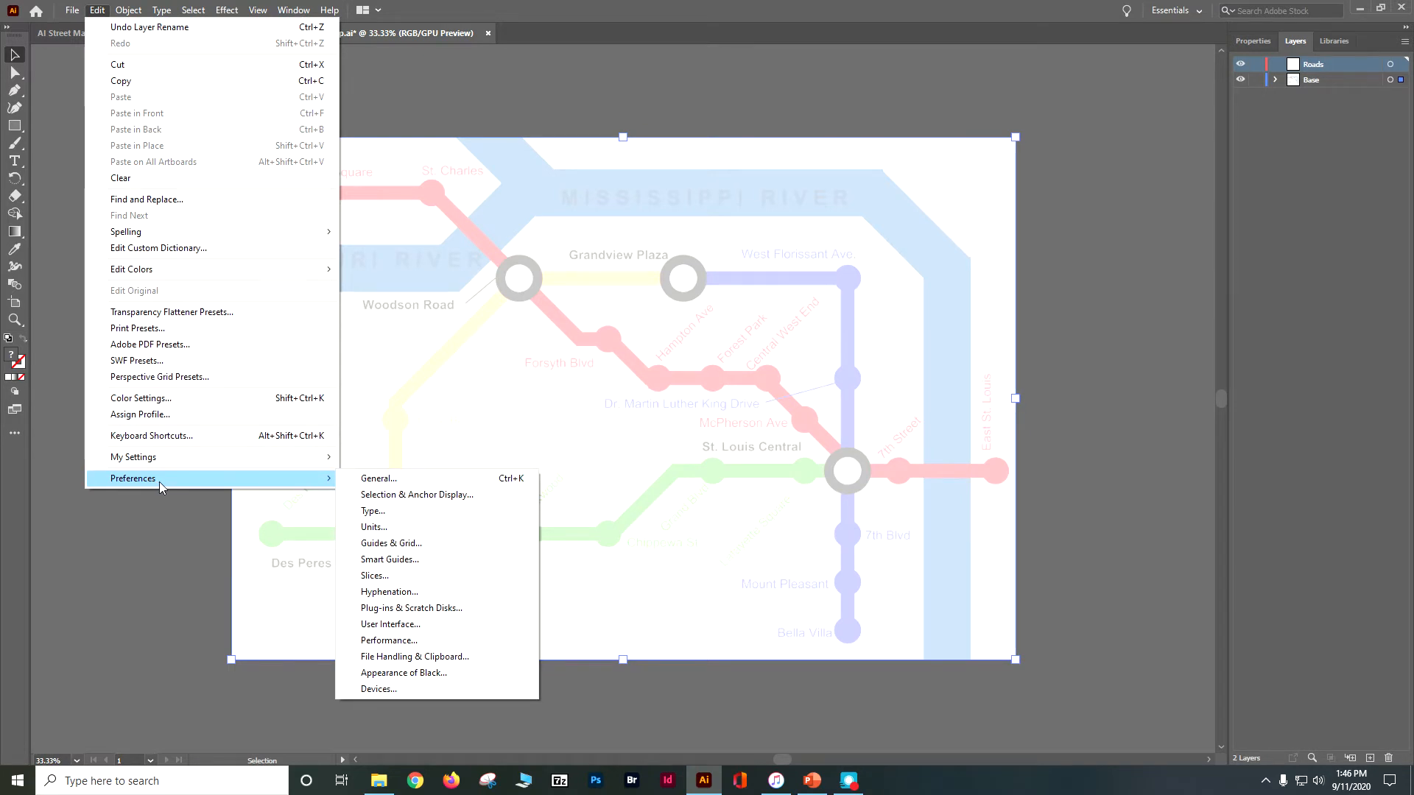
left_click(382, 494)
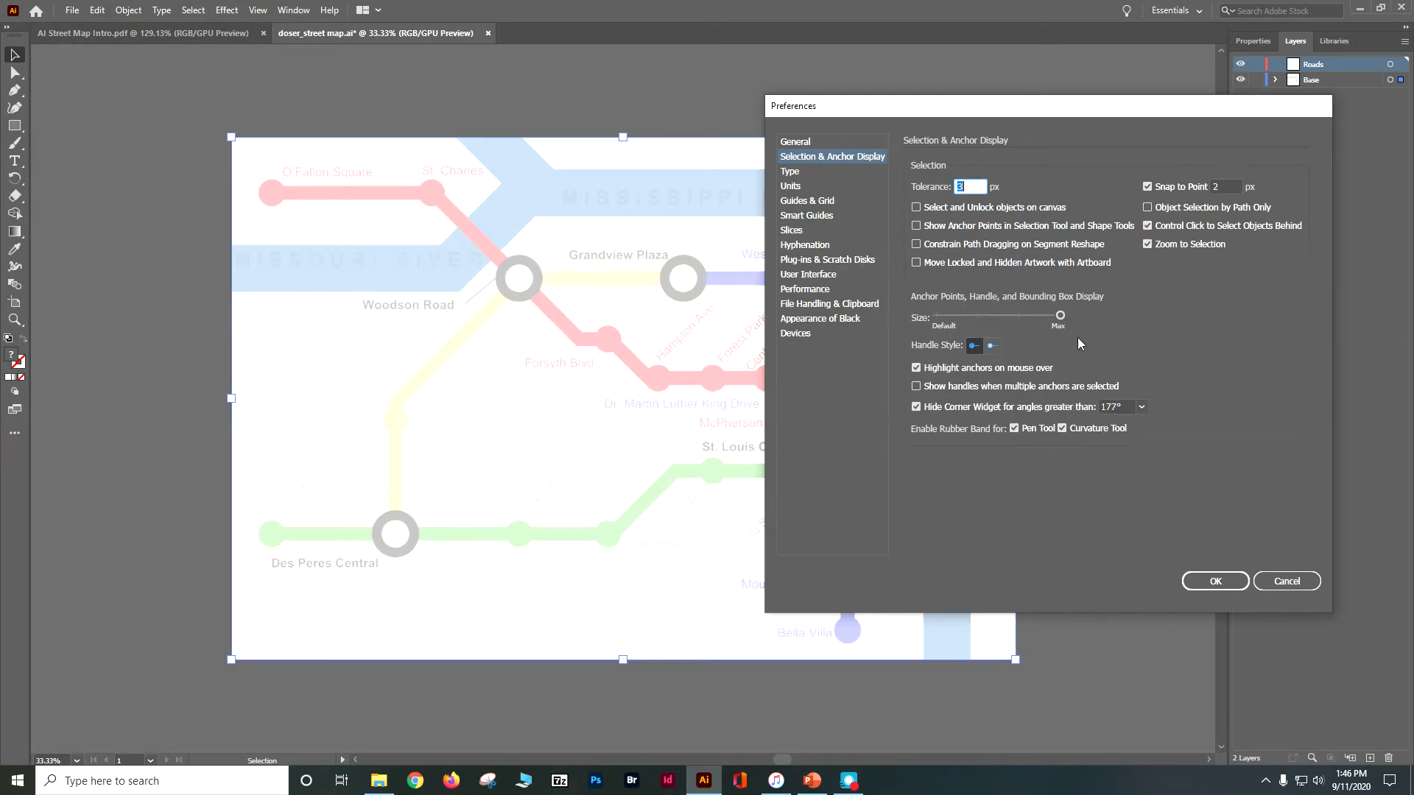
left_click(1060, 316)
left_click(1215, 582)
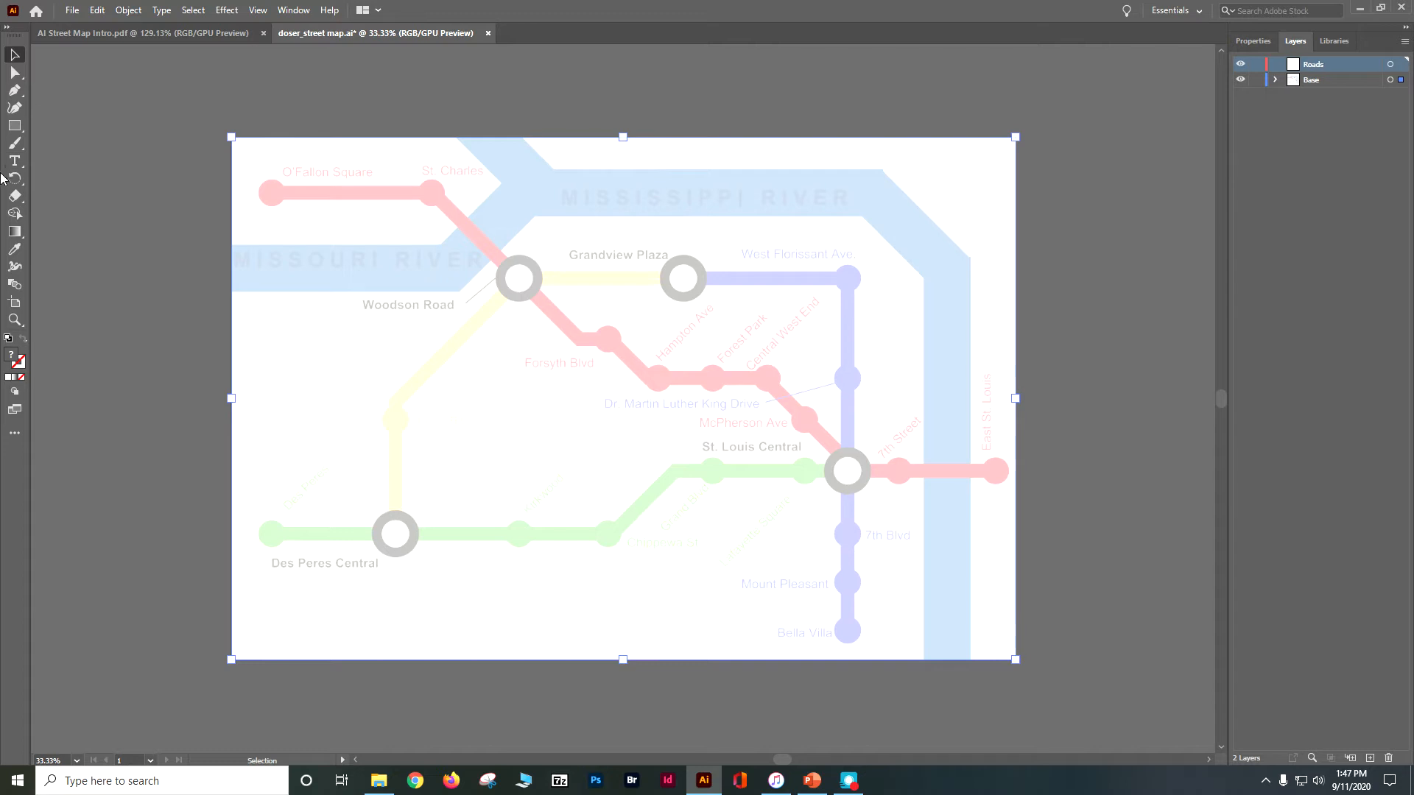
- Activate the Pen tool, and display the Swatches beside the map with an enlarged list area
left_click(14, 90)
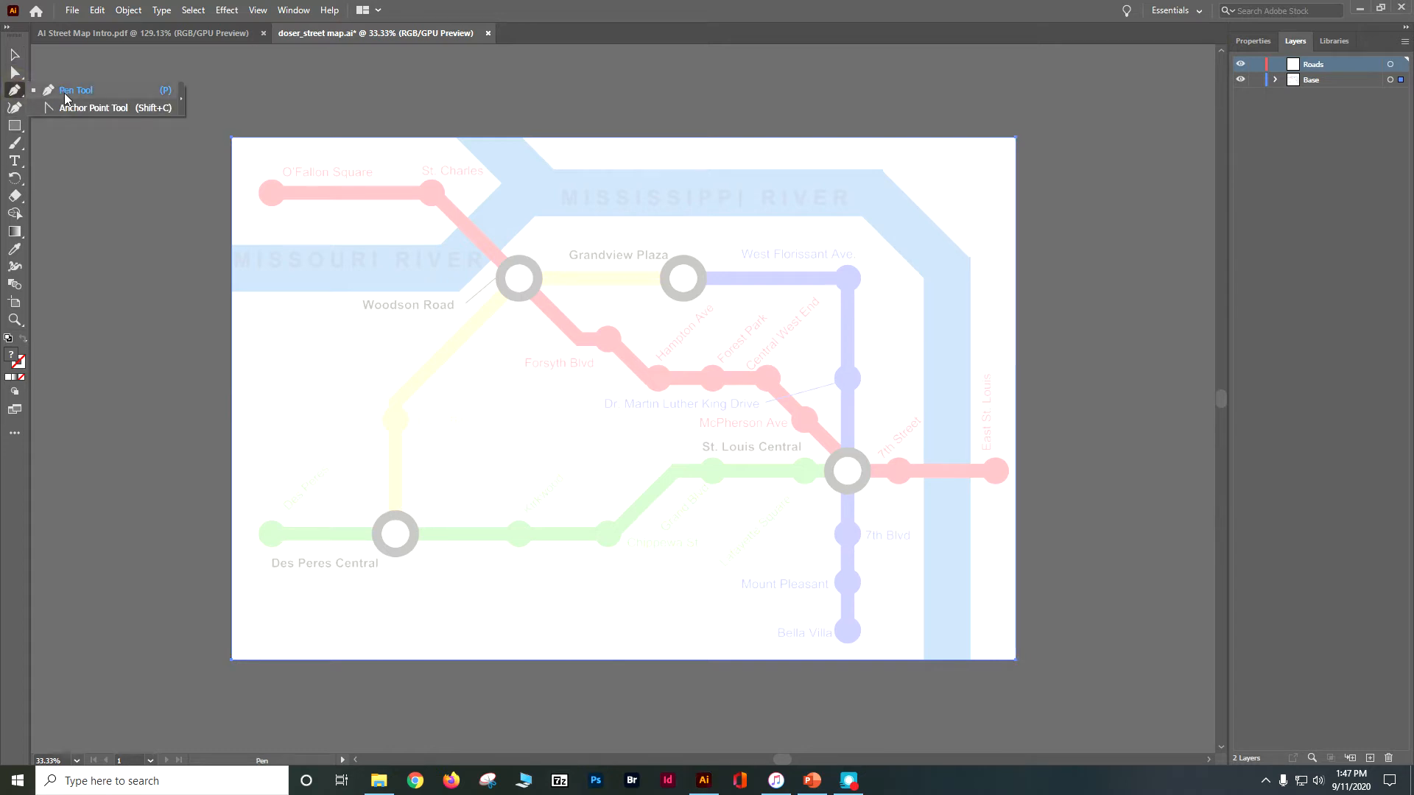
left_click(63, 101)
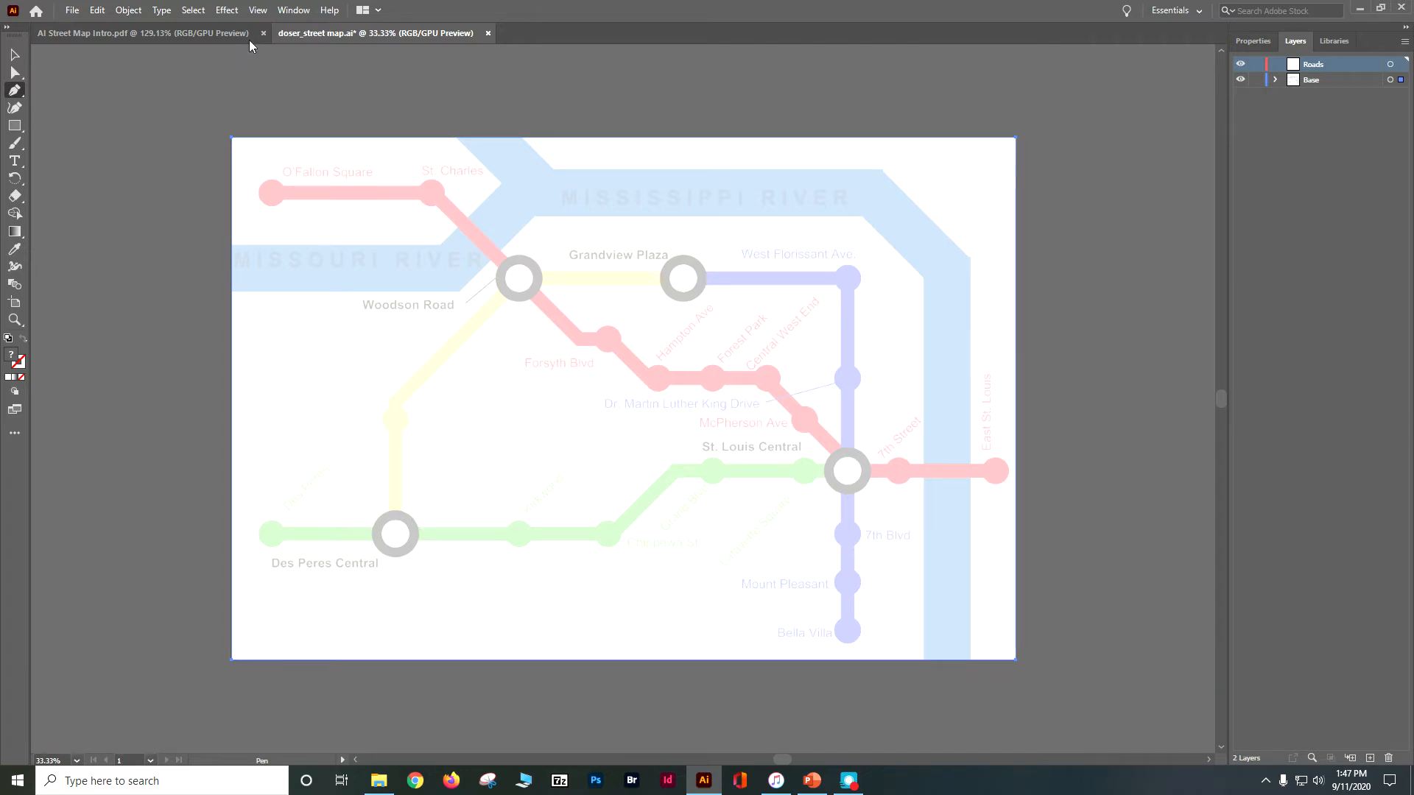
left_click(304, 15)
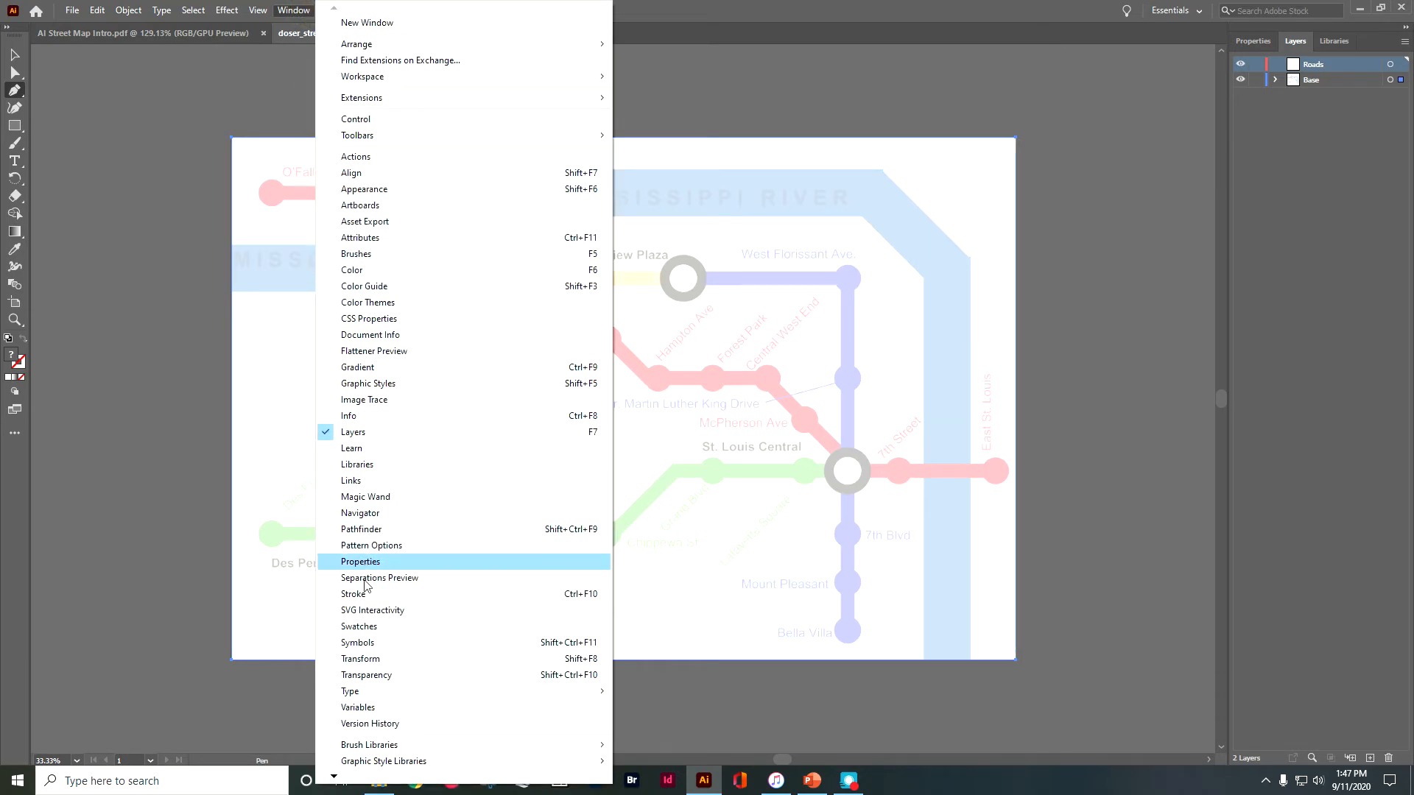
left_click(363, 626)
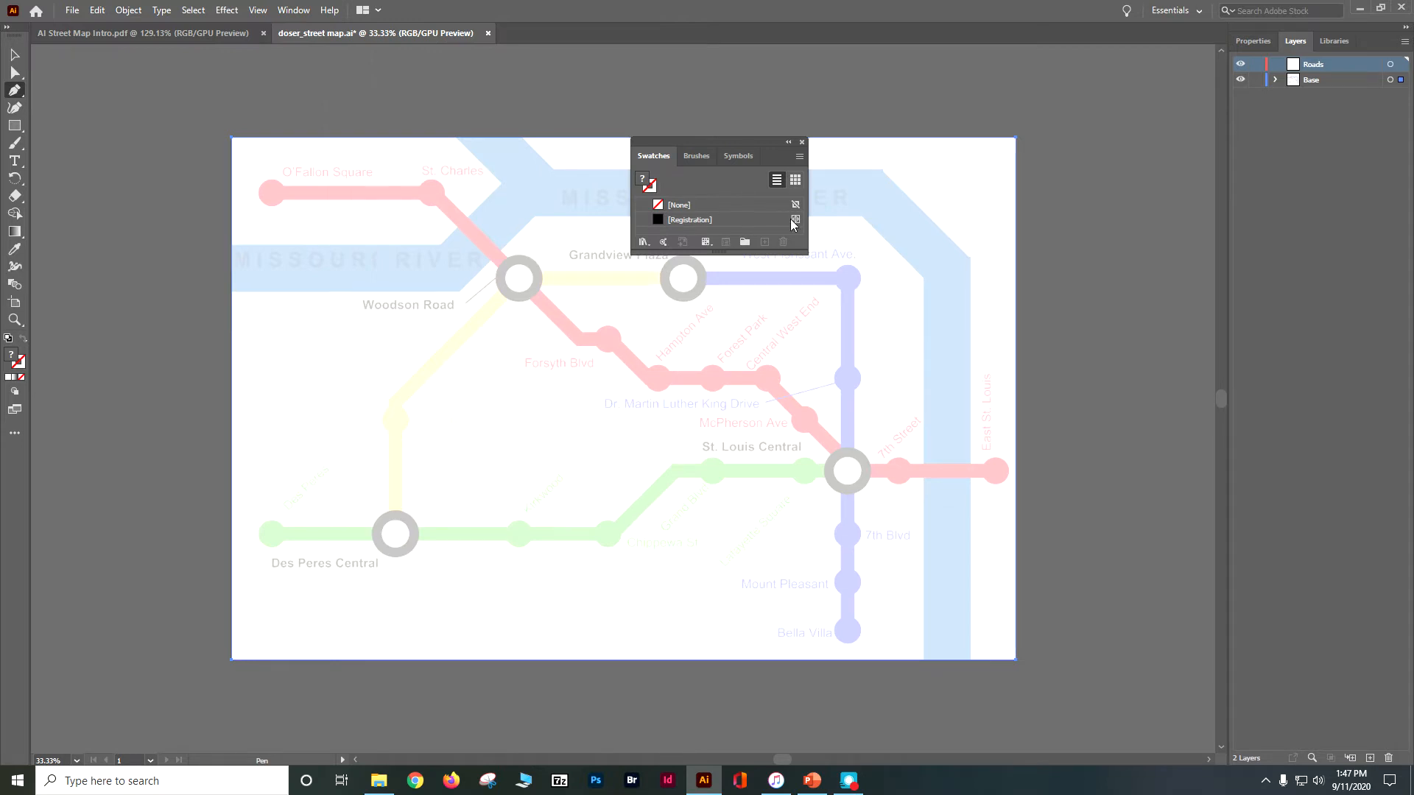
left_click_drag(744, 146, 1142, 59)
left_click_drag(1115, 171, 1126, 554)
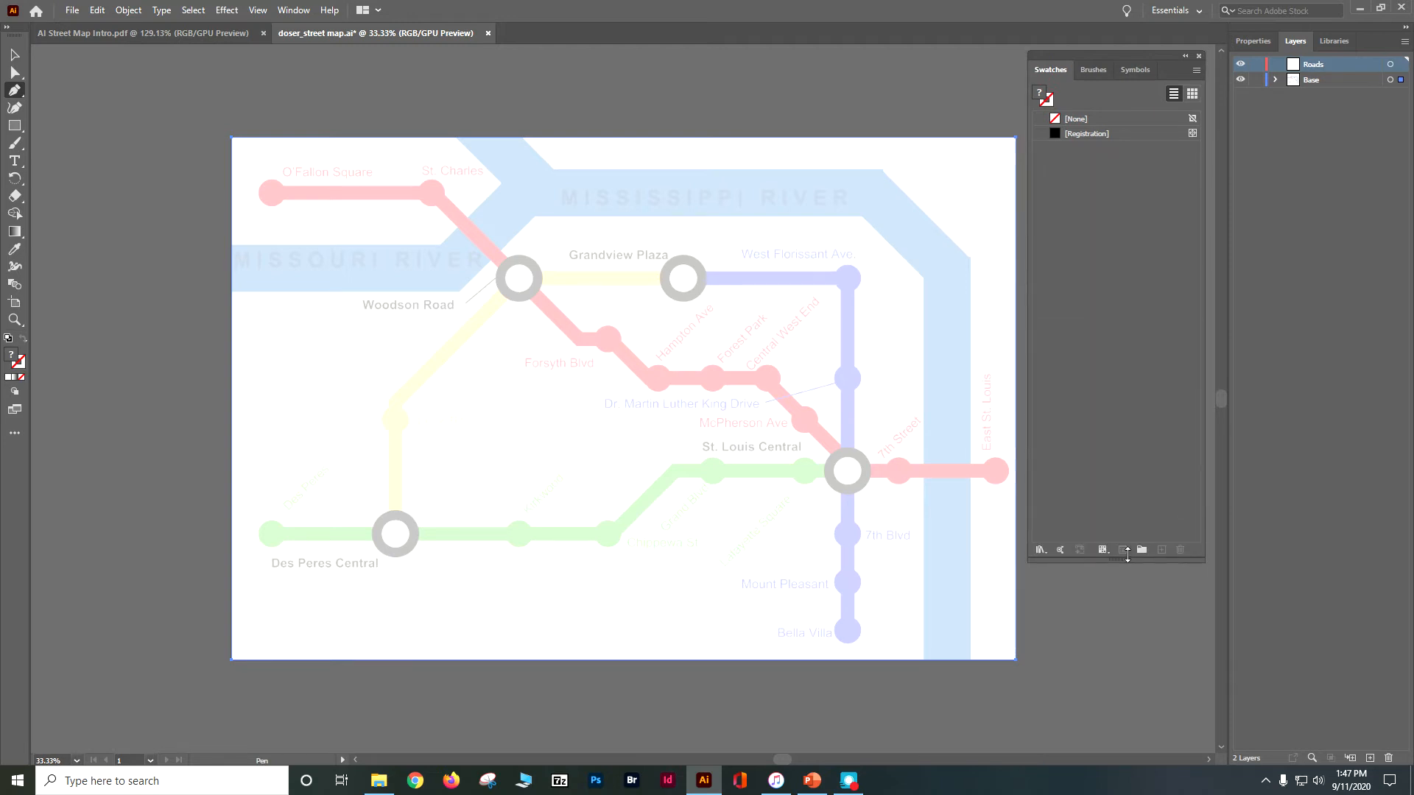
- Open the Art & Illustration default swatch library and place it over the empty area of the Swatches list
left_click(1041, 546)
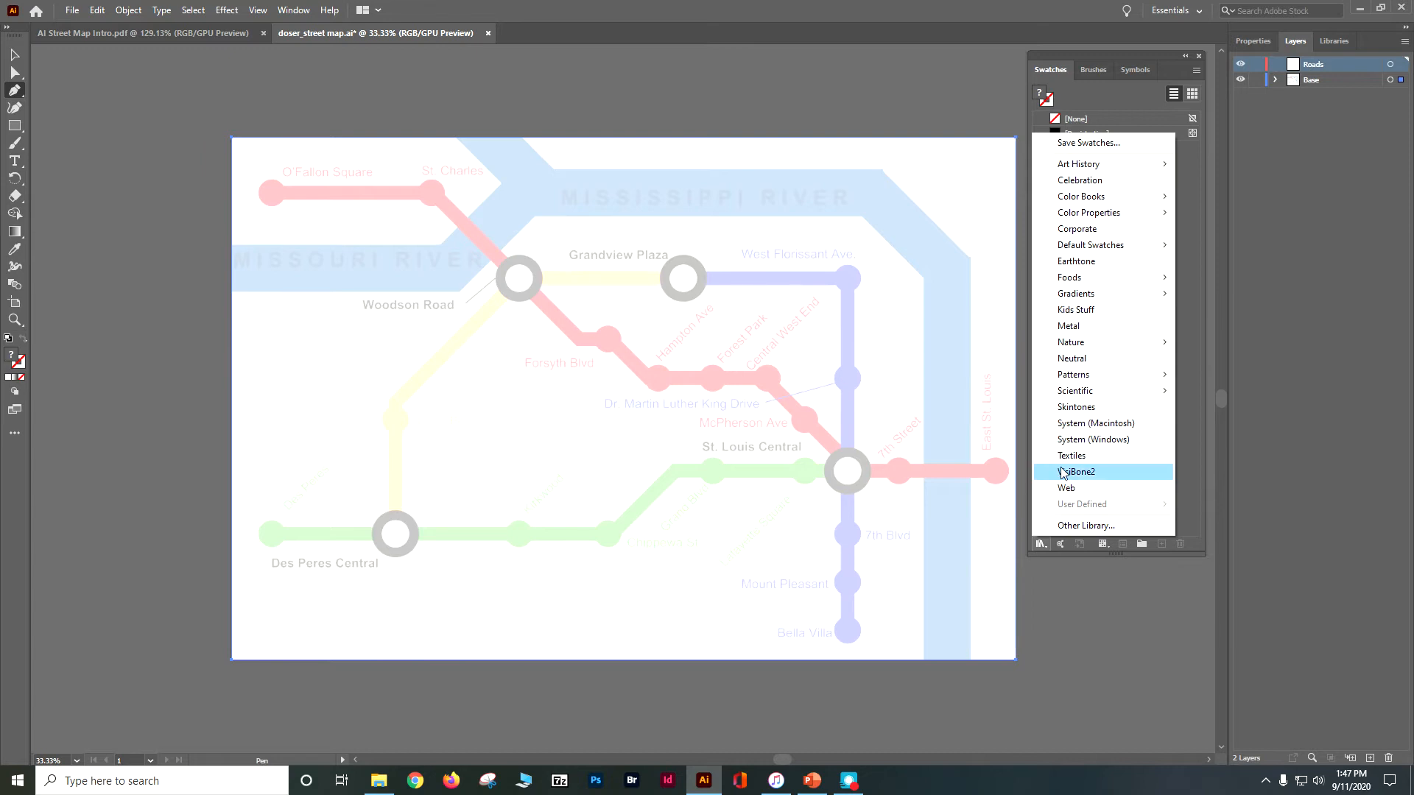
mouse_move(1098, 245)
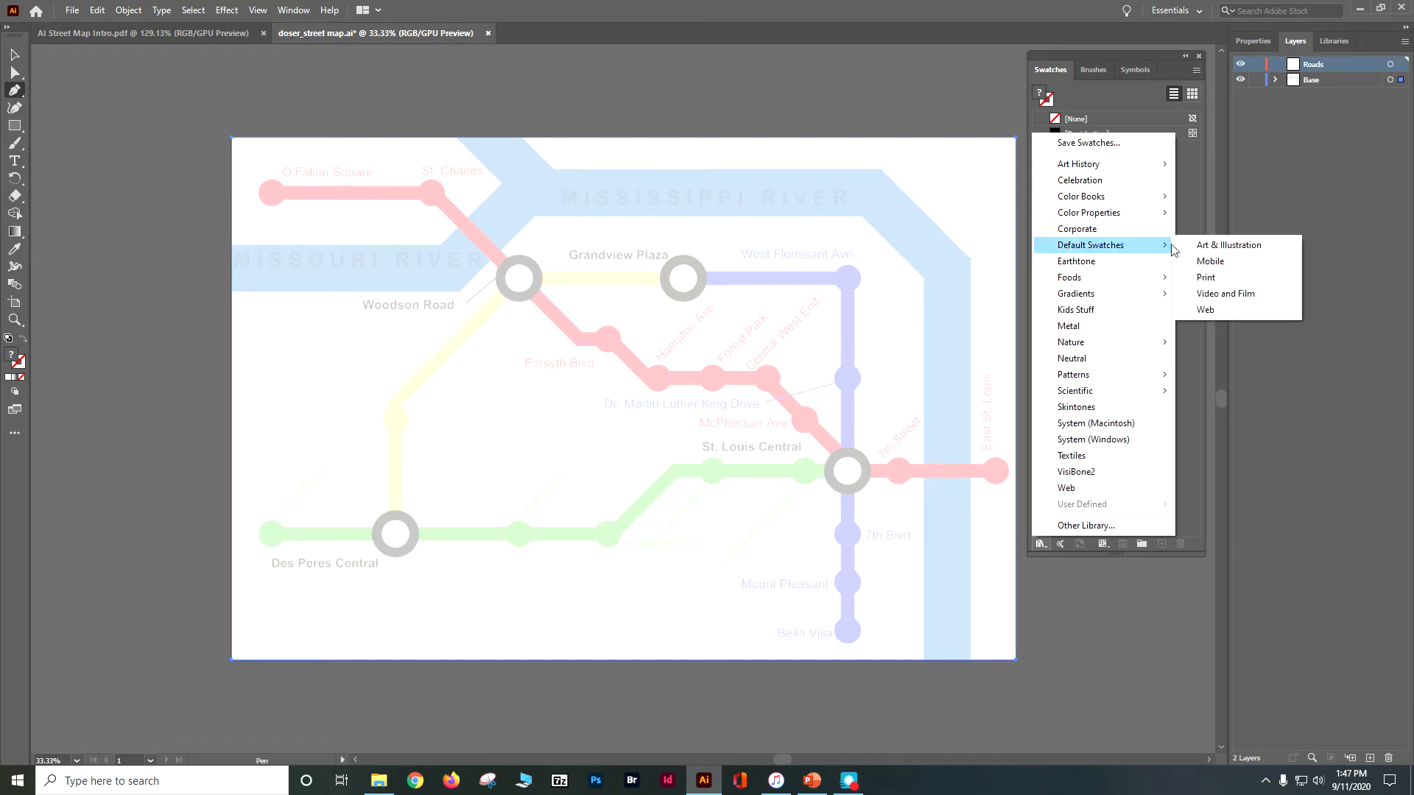
left_click(1196, 248)
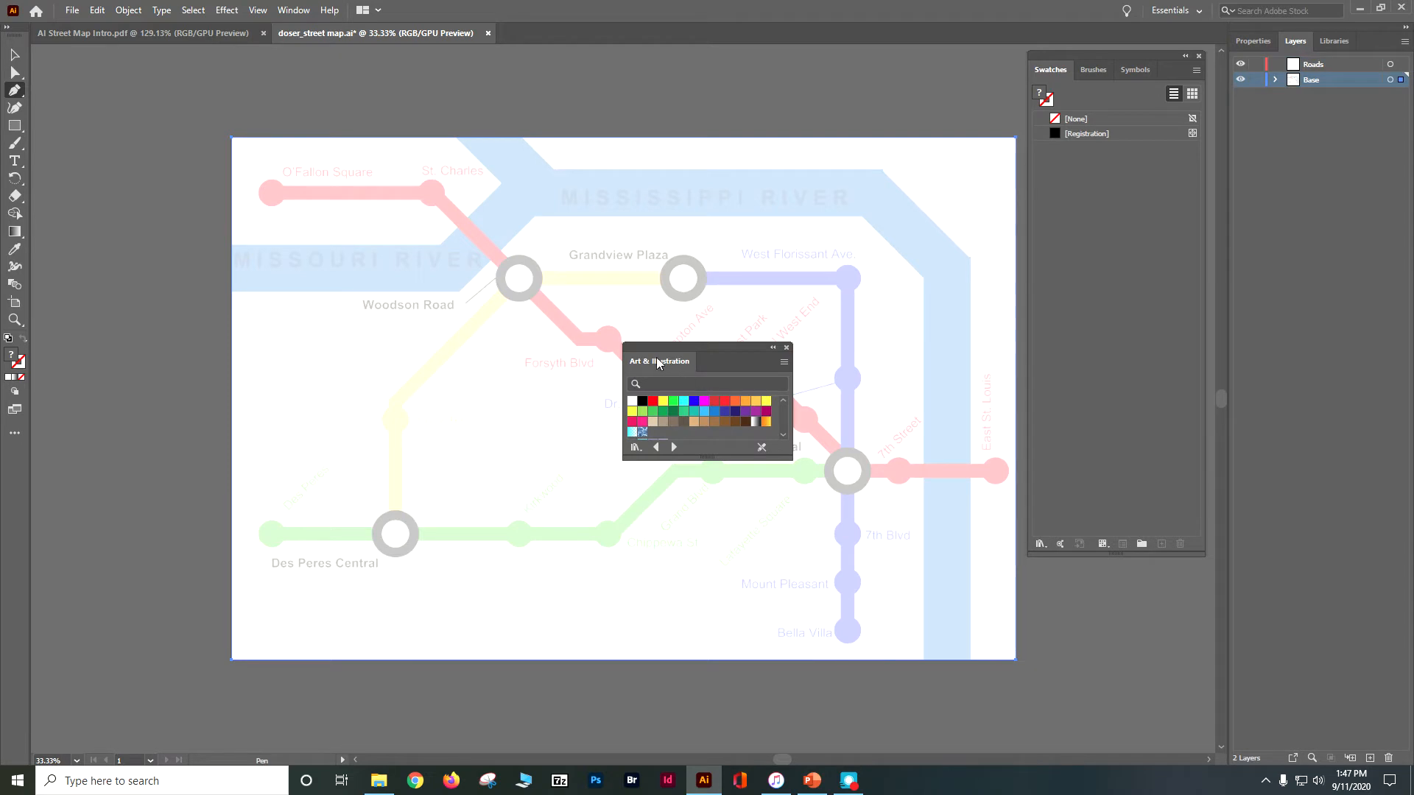
left_click_drag(653, 363, 1064, 212)
left_click(1178, 211)
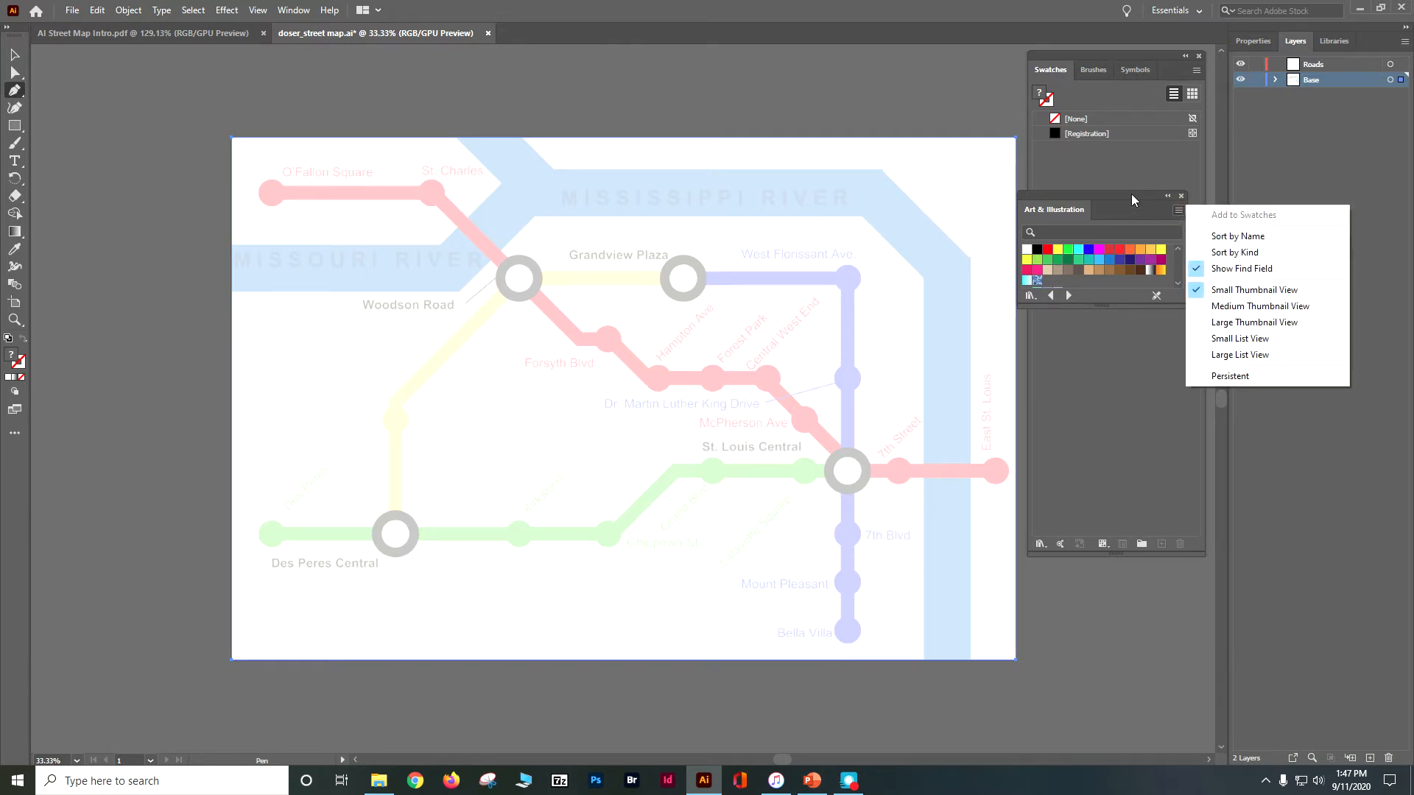
left_click_drag(1109, 207, 1123, 278)
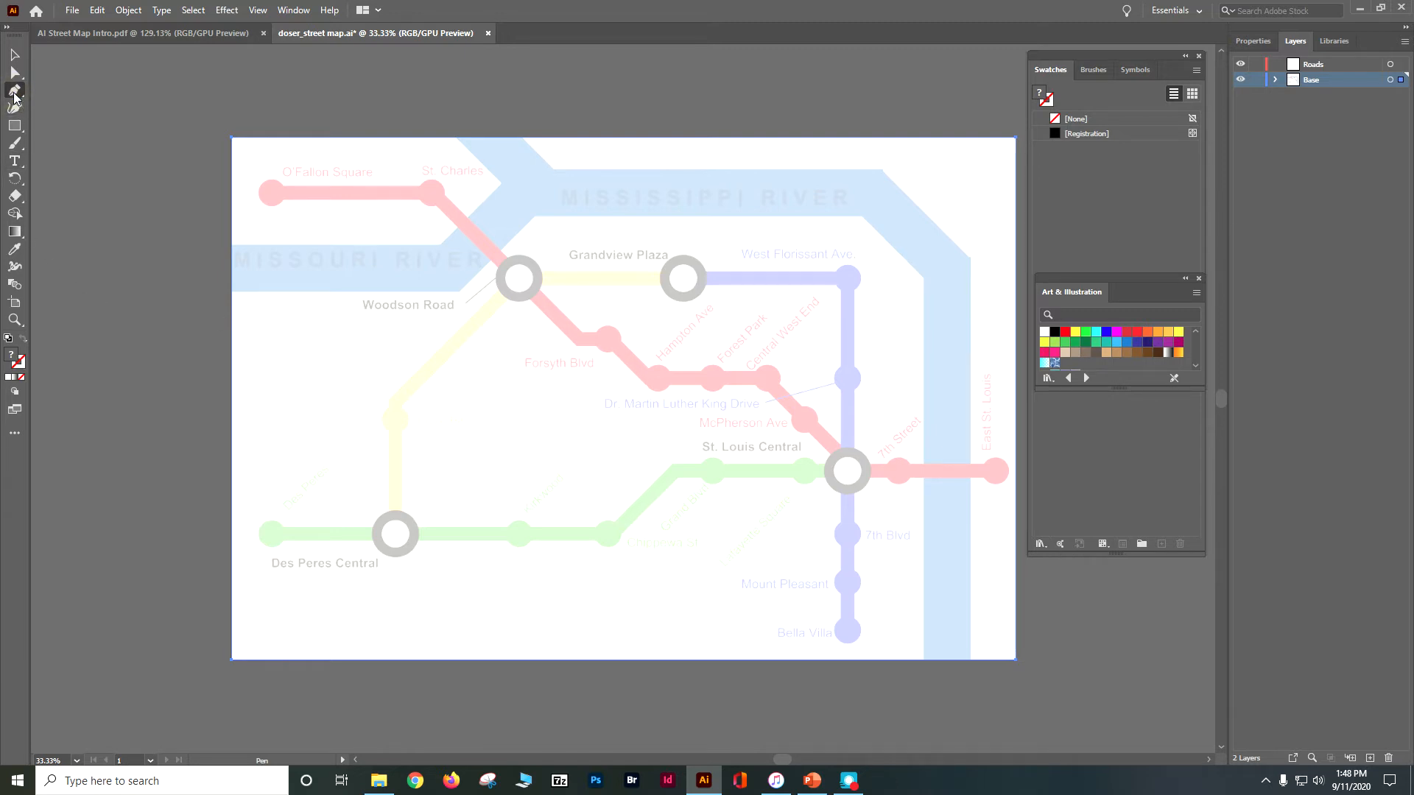
- Check the fill and stroke swatch choices, and try to load the Art & Illustration library from the stroke swatches
left_click(1252, 42)
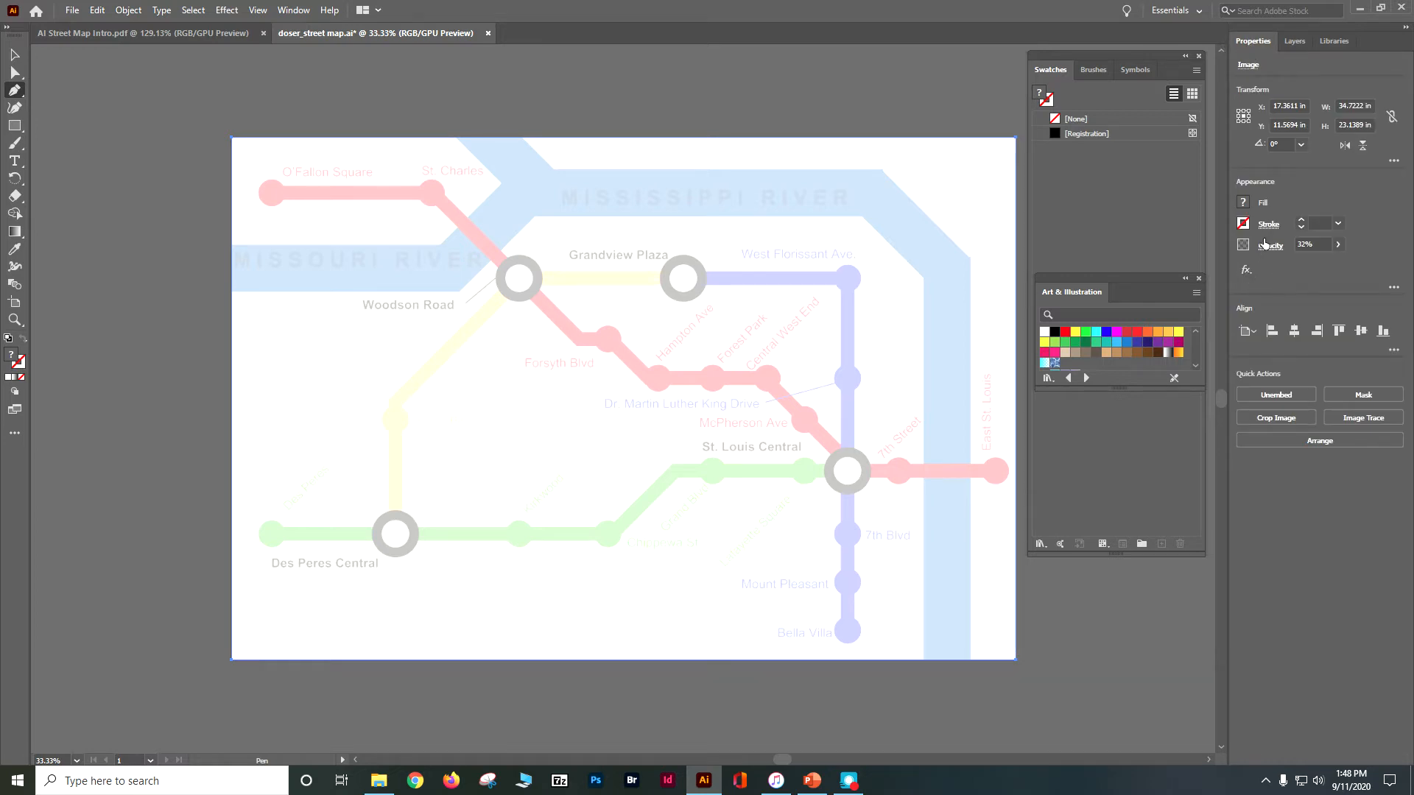
left_click(1242, 204)
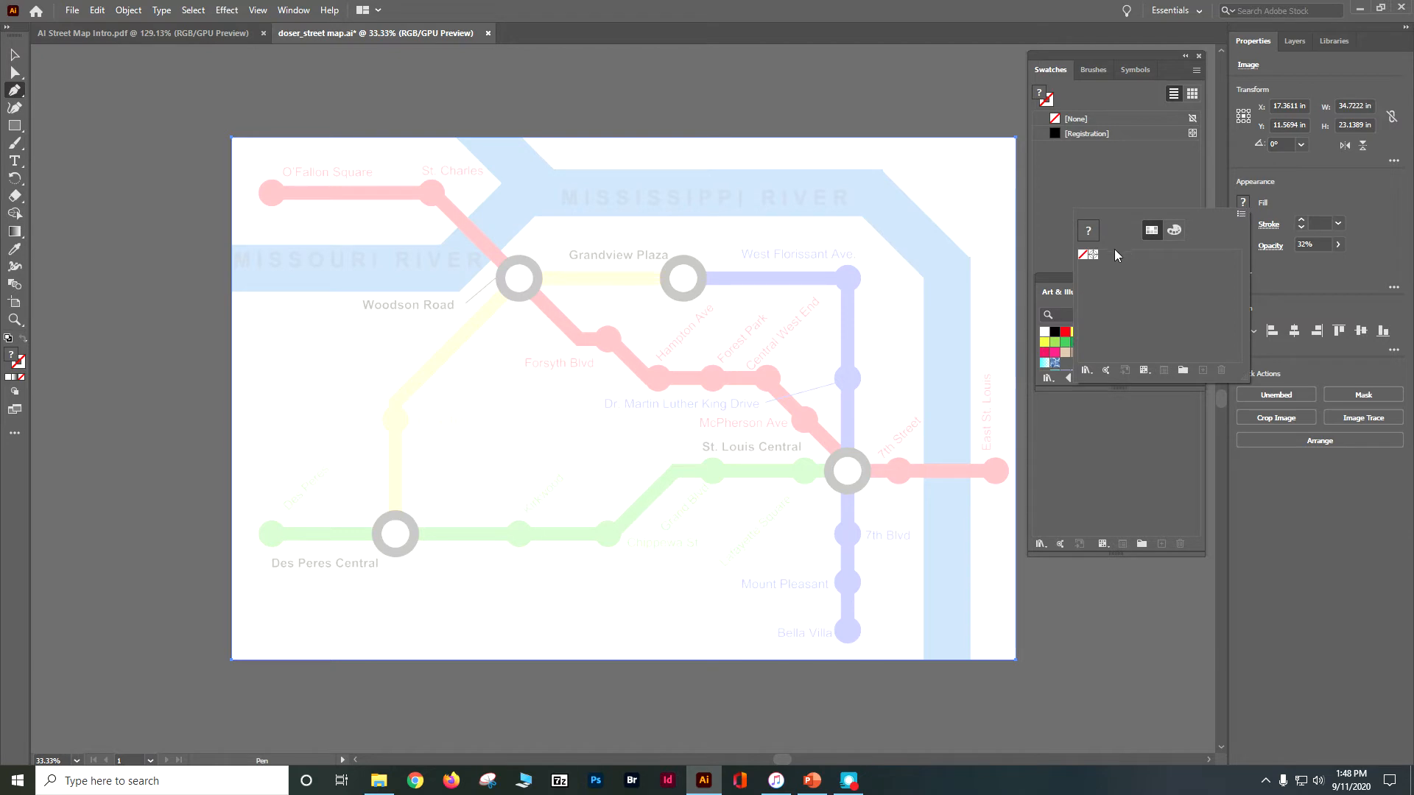
left_click(1258, 234)
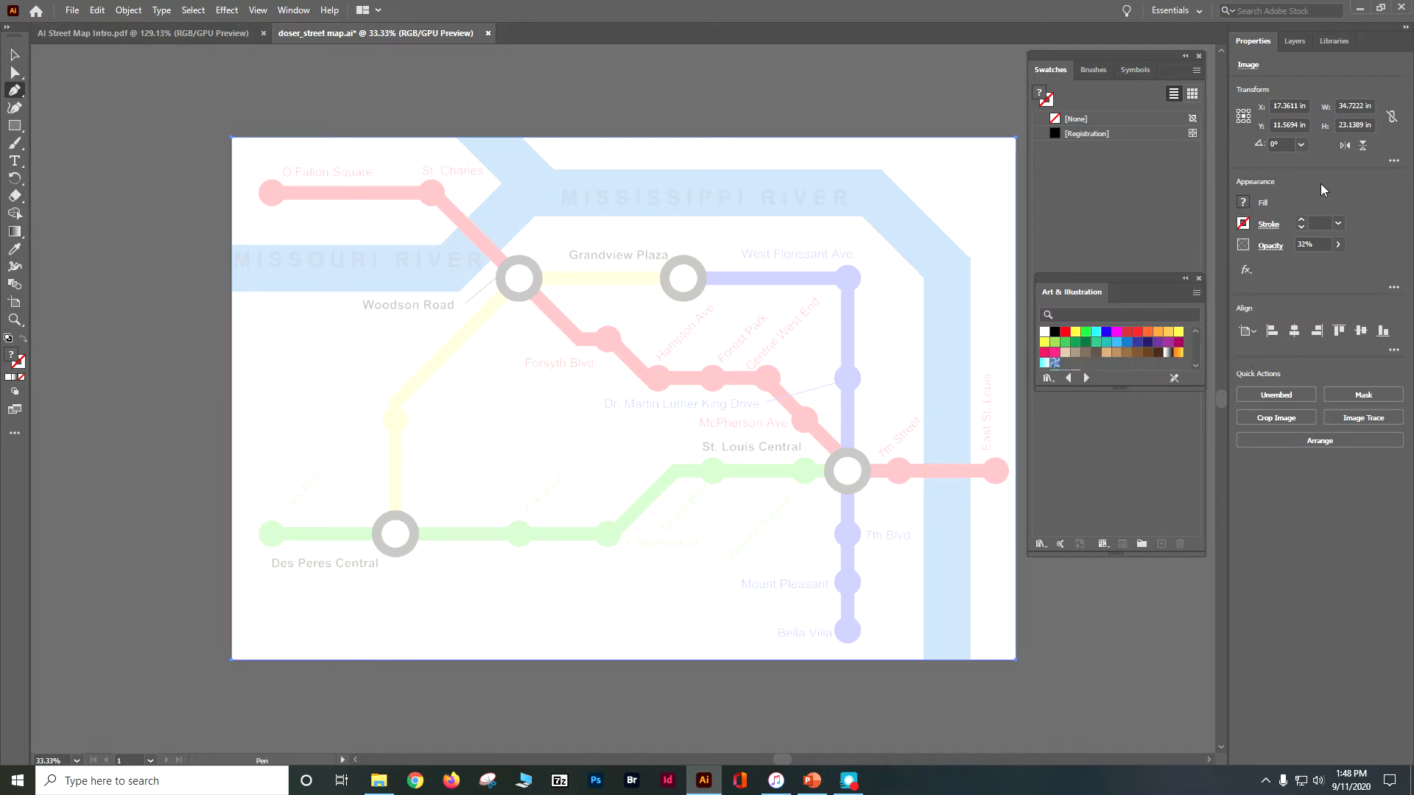
left_click(1243, 223)
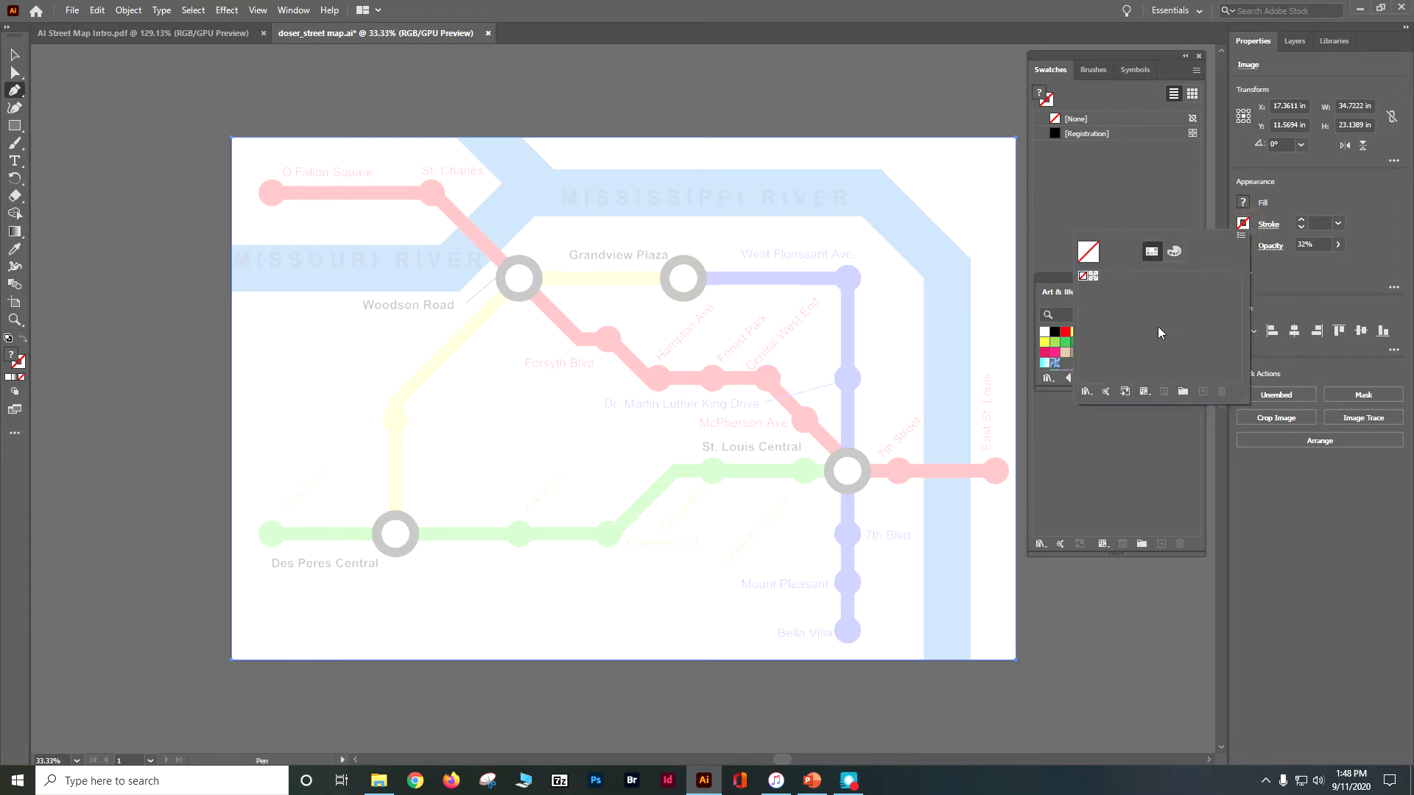
left_click(1085, 393)
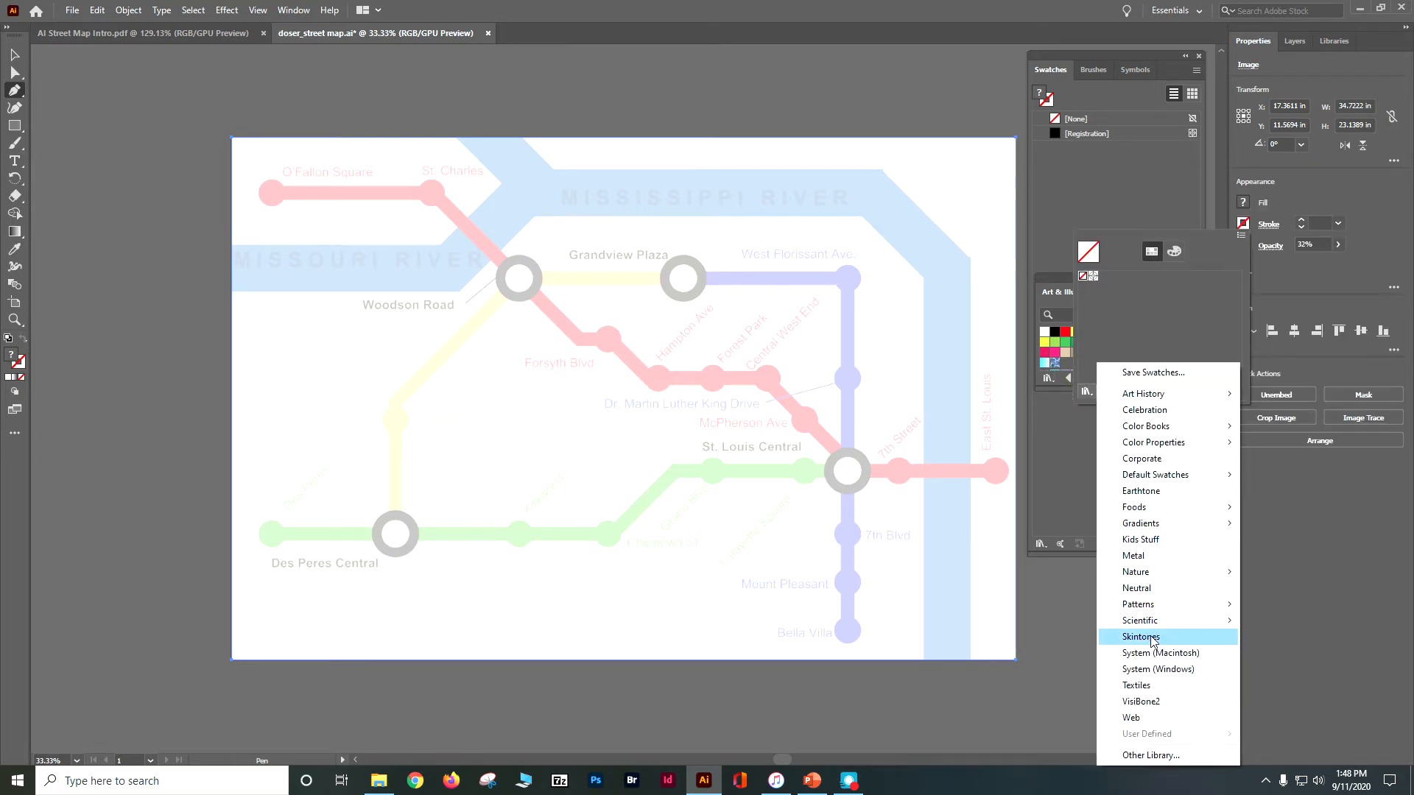
mouse_move(1193, 508)
mouse_move(1178, 474)
left_click(1269, 471)
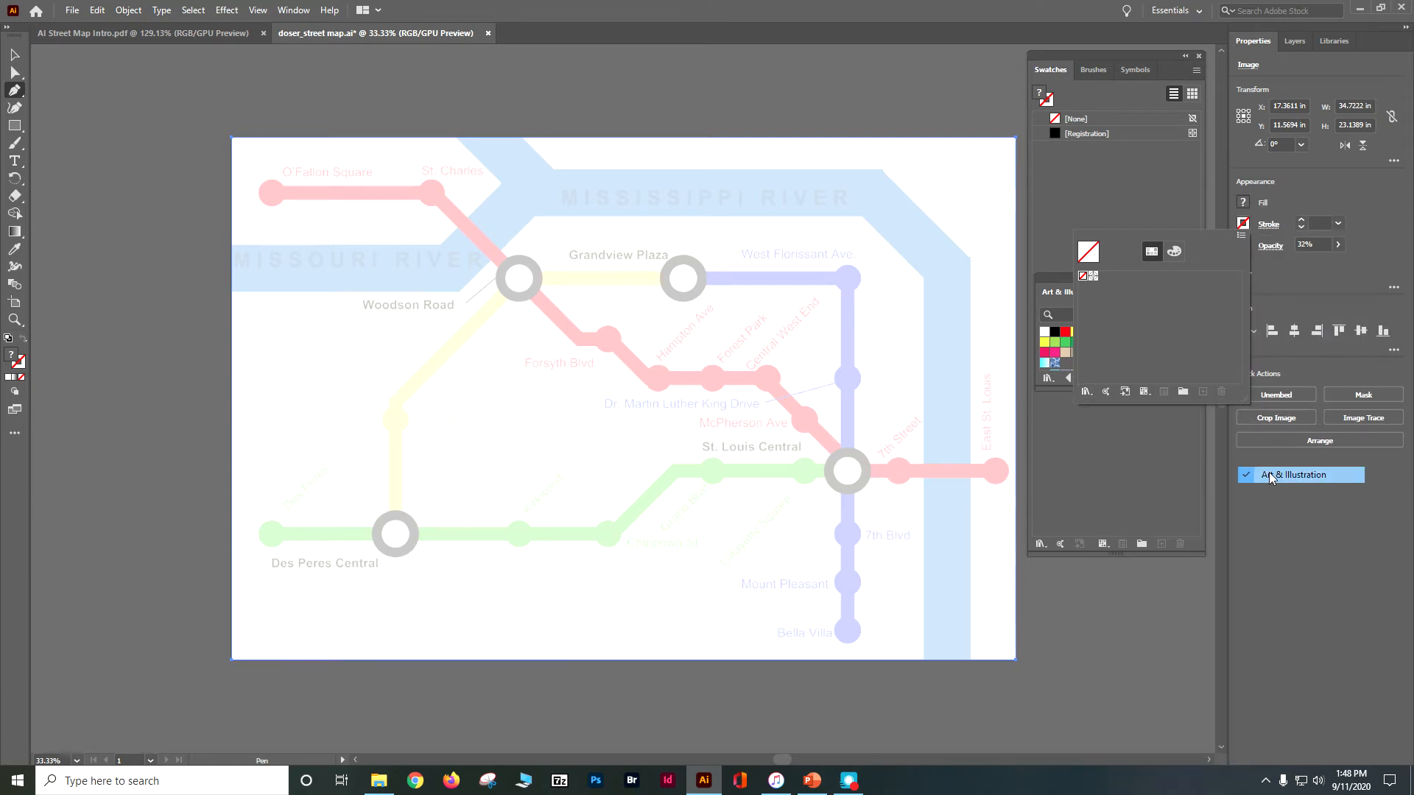
left_click(1058, 281)
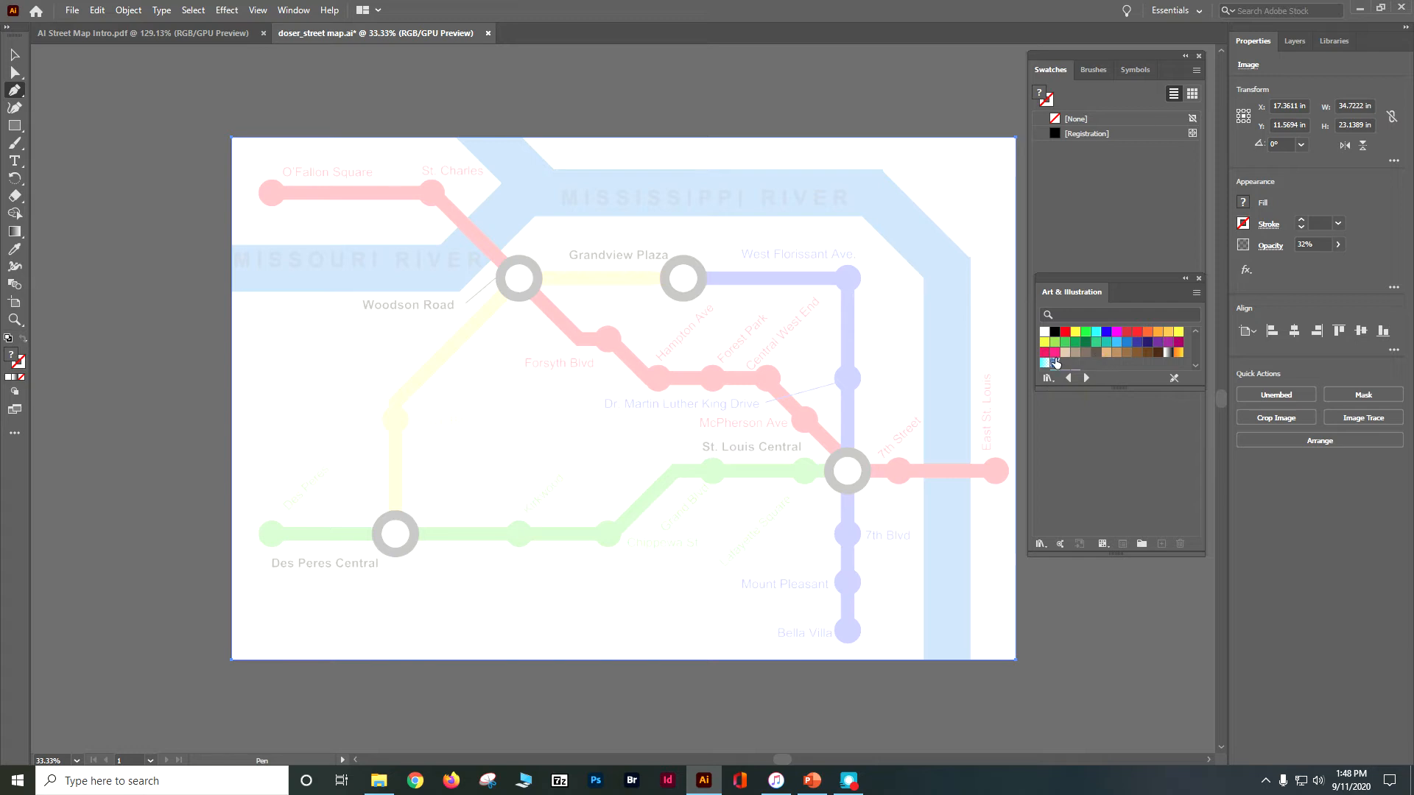
- Try a red fill from the Art & Illustration swatches, and set the fill to None
left_click(1065, 332)
left_click(1244, 203)
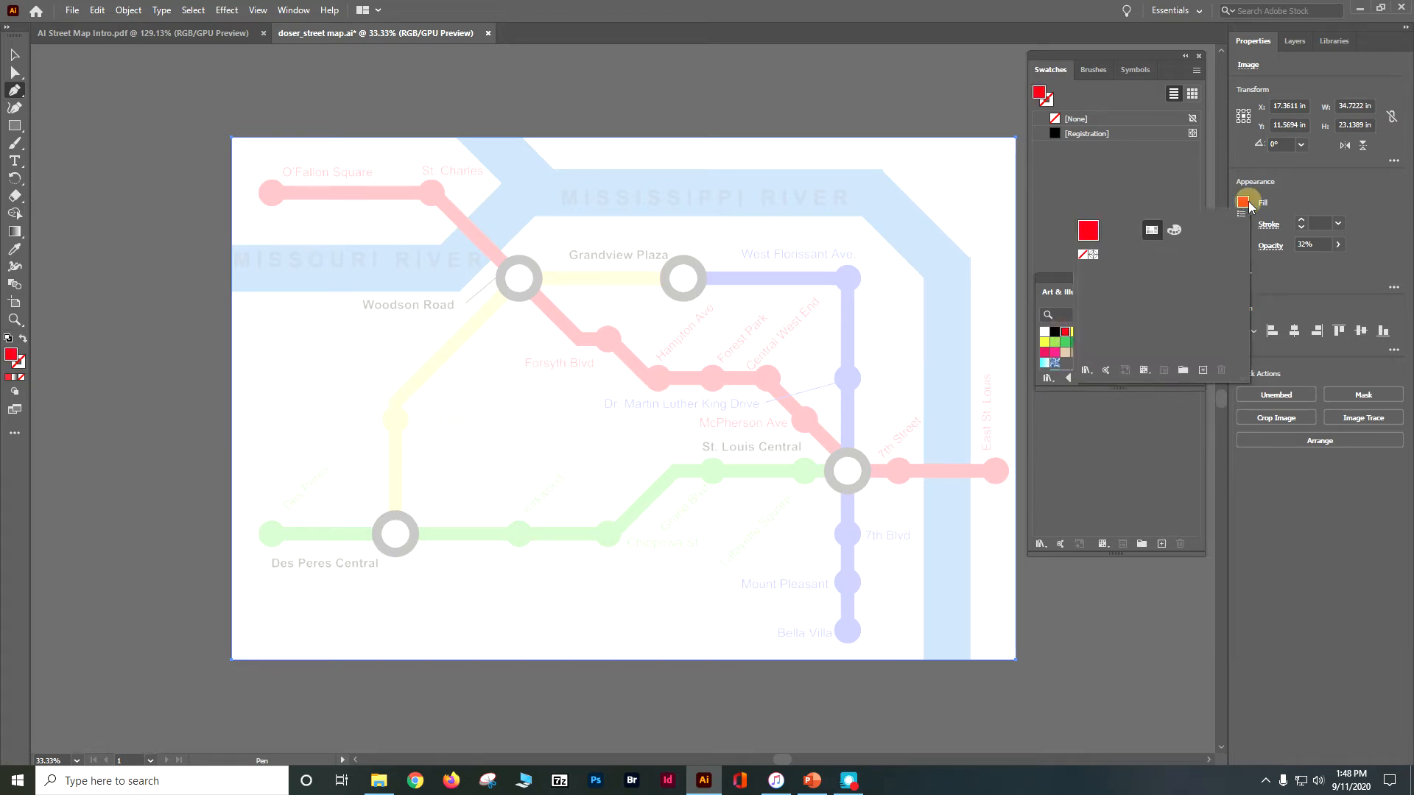
left_click(1080, 254)
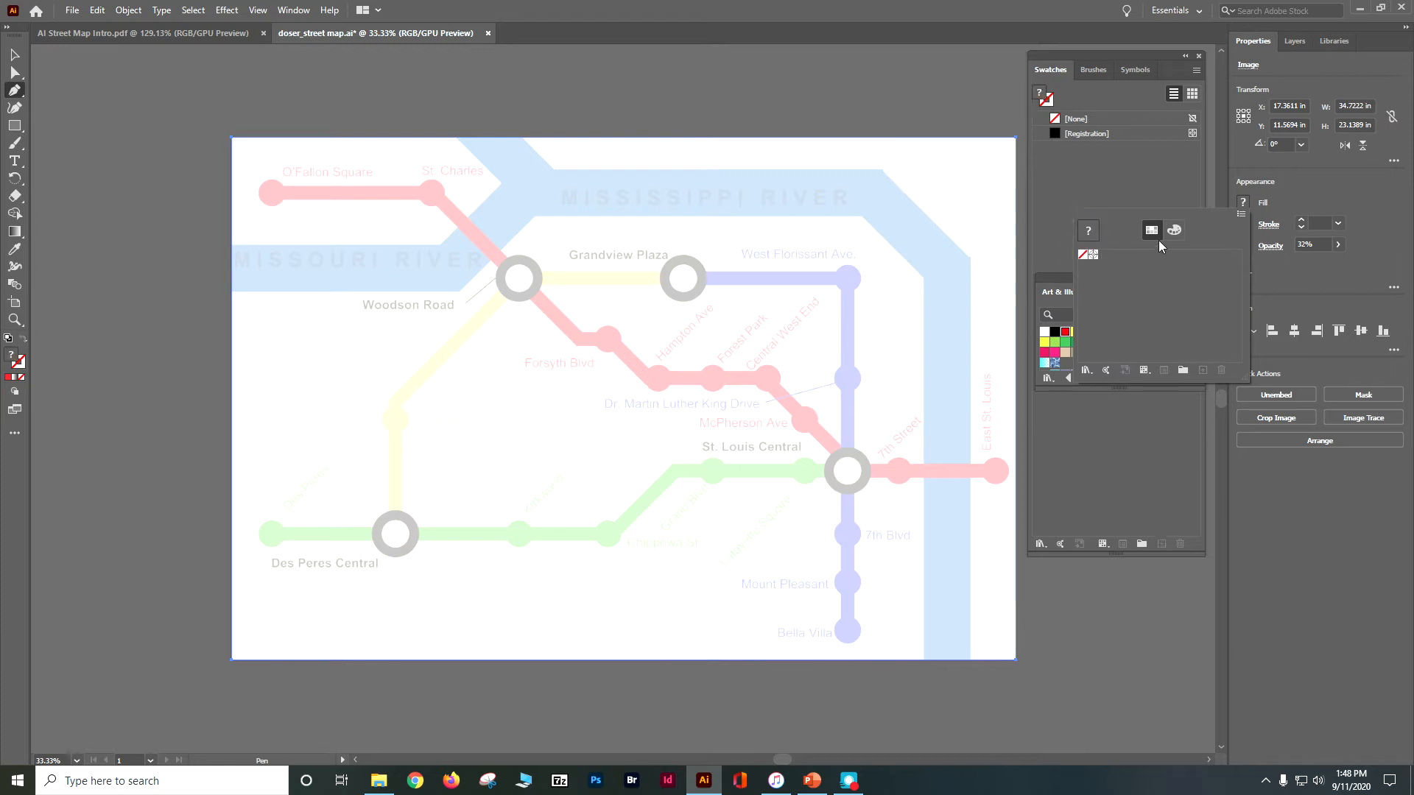
left_click(1082, 255)
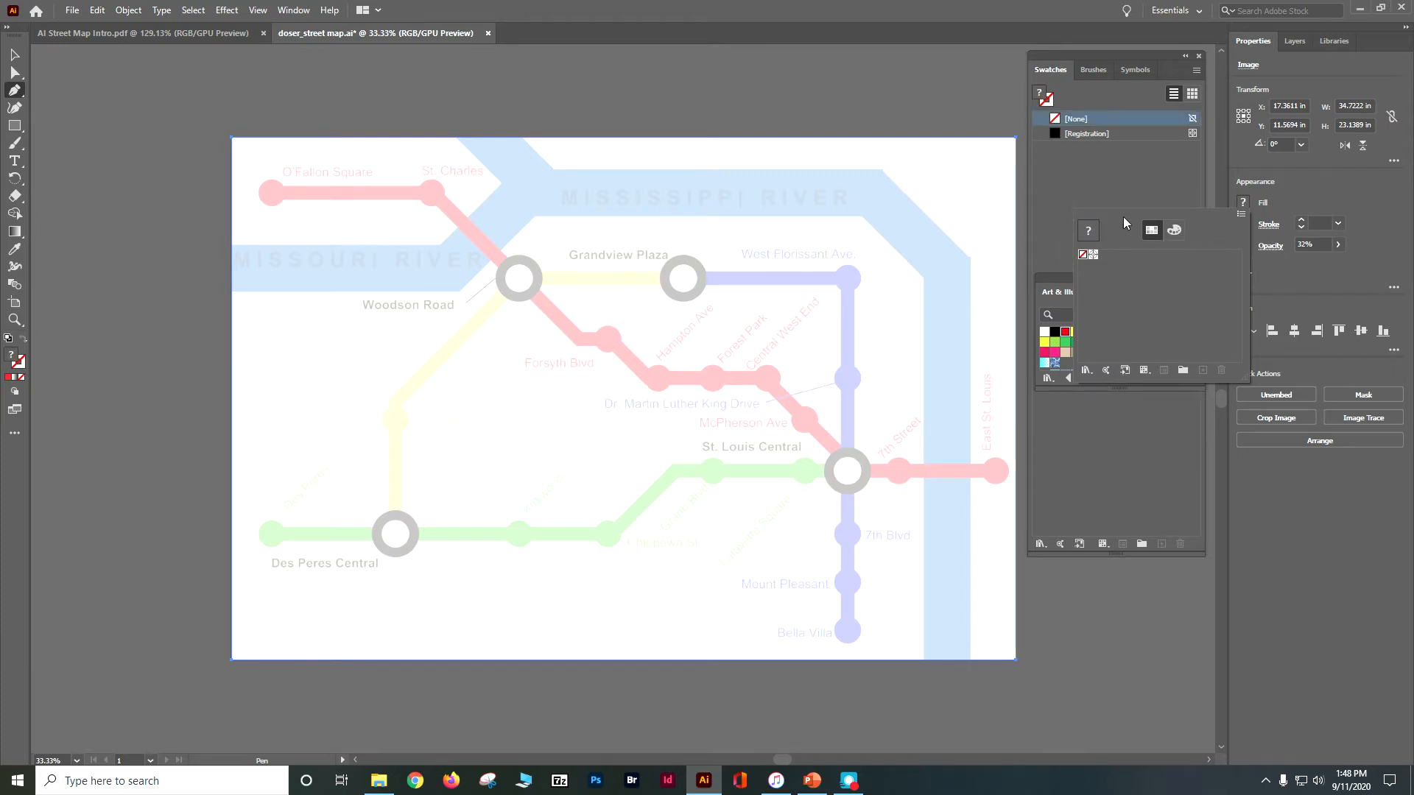
- Set the fill to None and the stroke to RGB Red, and add the red to the document's Swatches list
left_click(1067, 119)
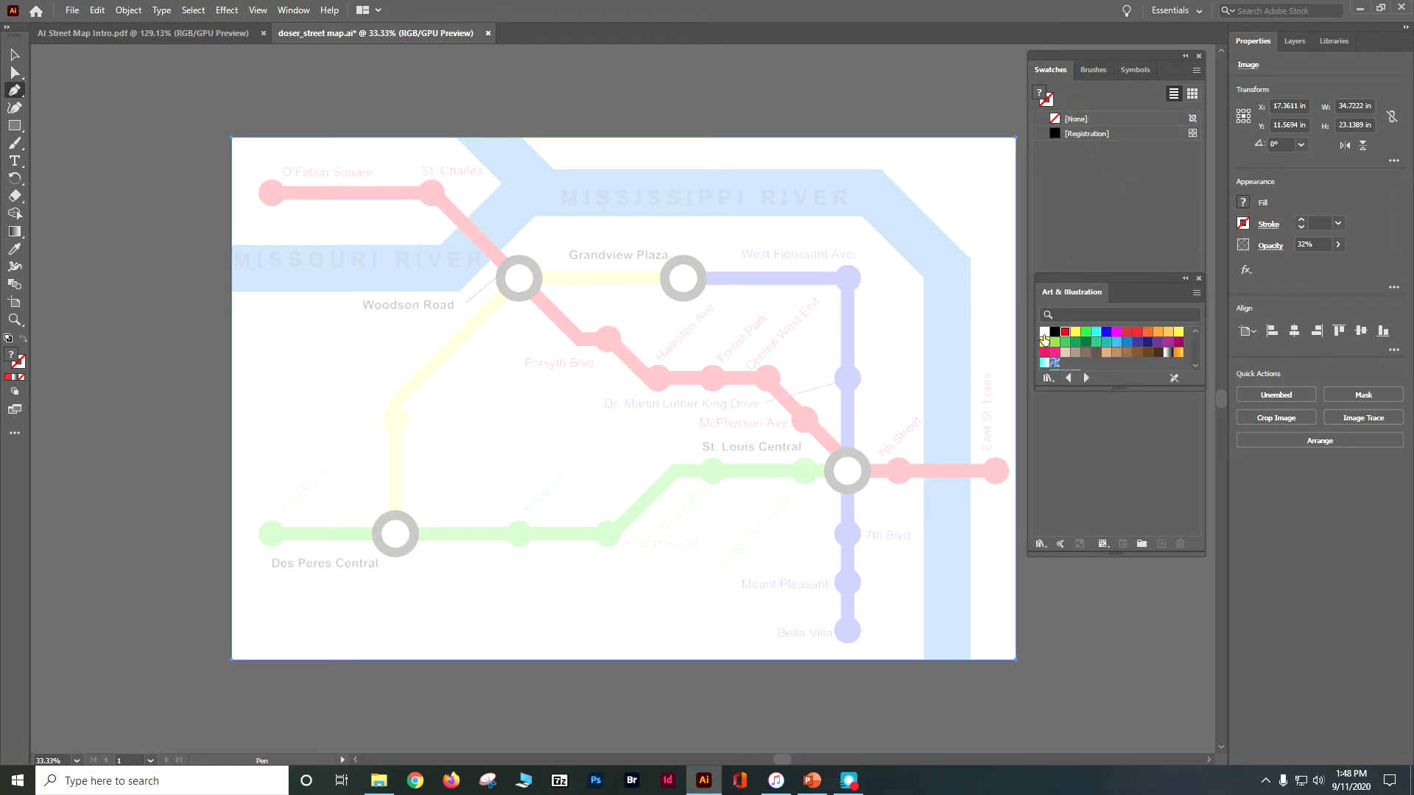
left_click(1077, 124)
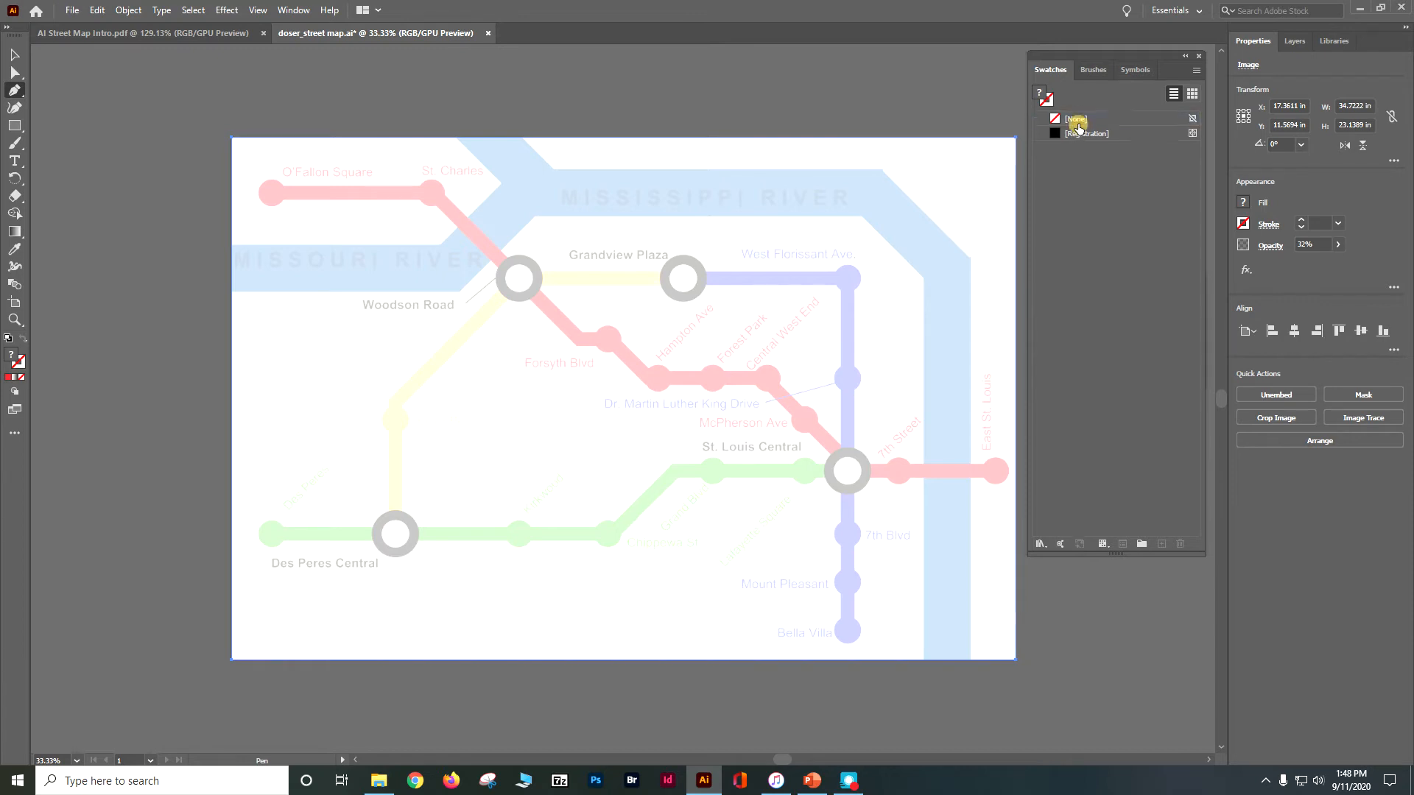
left_click(1243, 203)
left_click(1243, 204)
left_click(1121, 125)
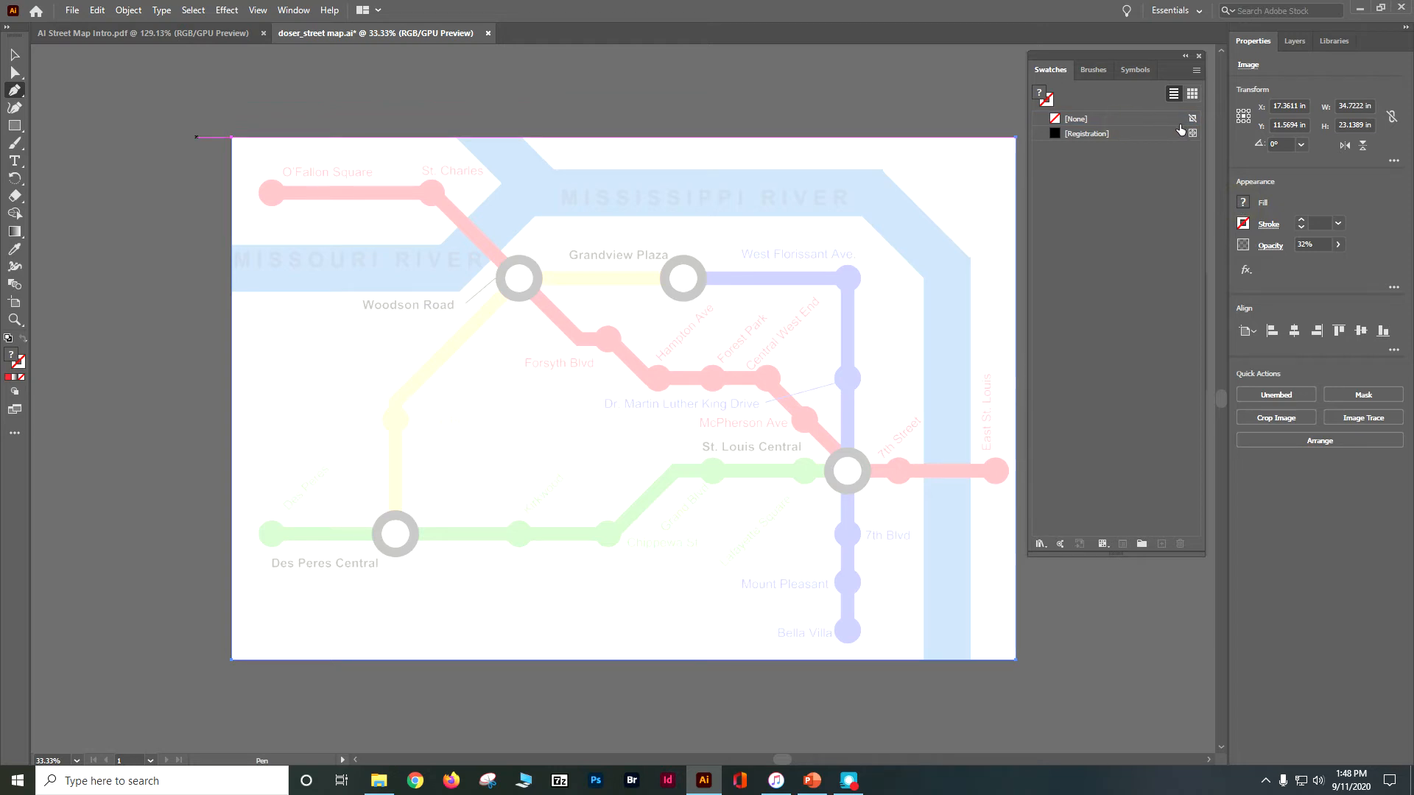
left_click(1243, 203)
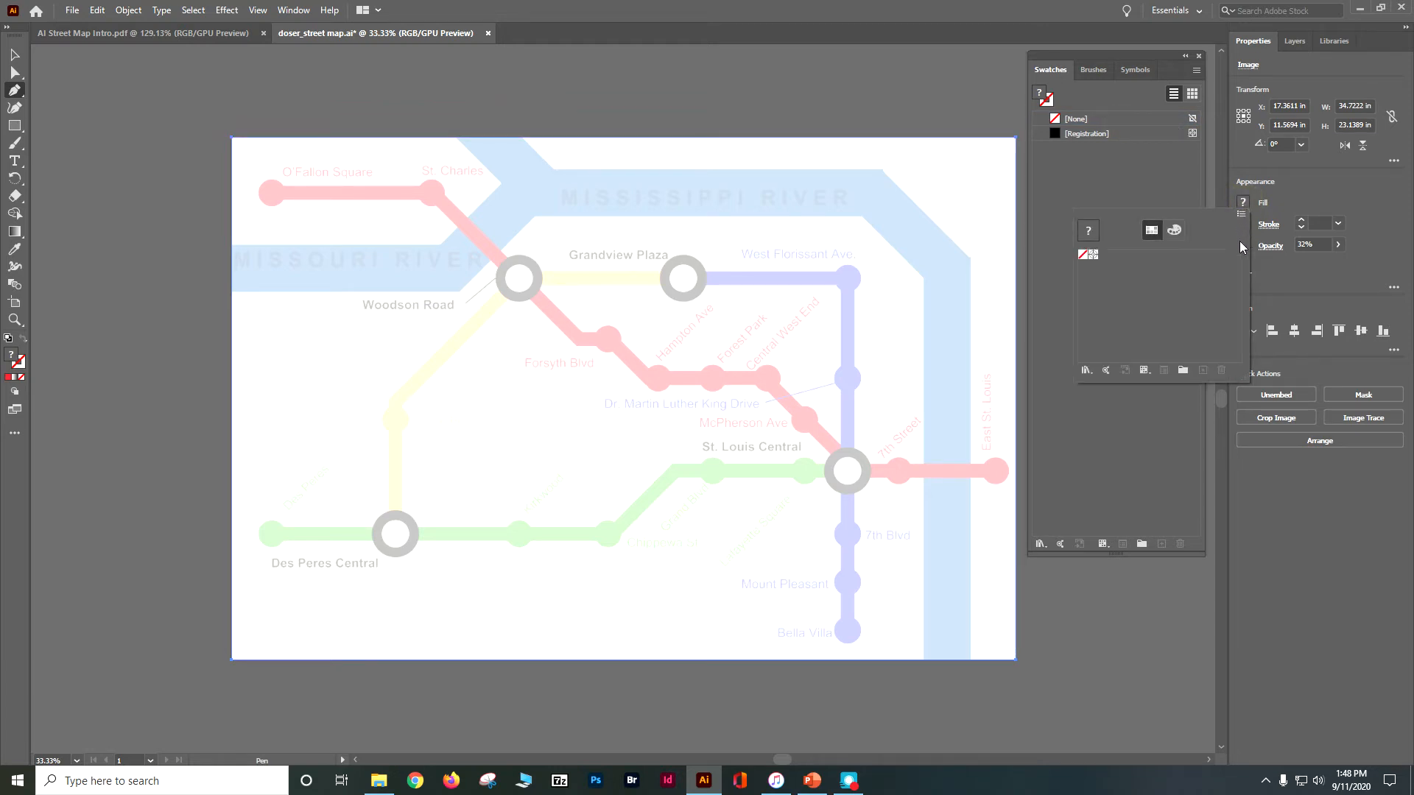
left_click(1242, 224)
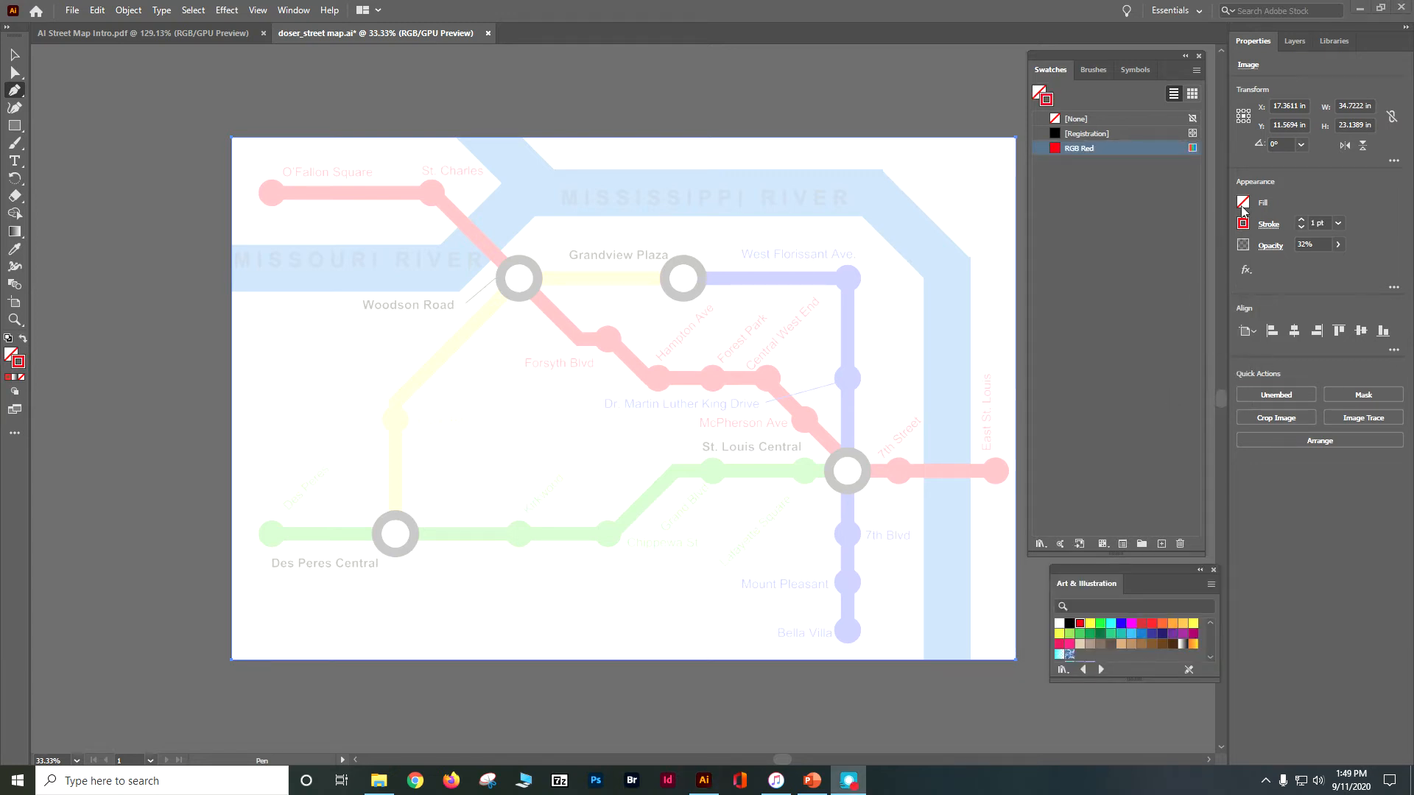
- Review the fill and stroke swatch choices and the Art & Illustration library's options for adding a color to the document
left_click(1244, 200)
left_click(1244, 202)
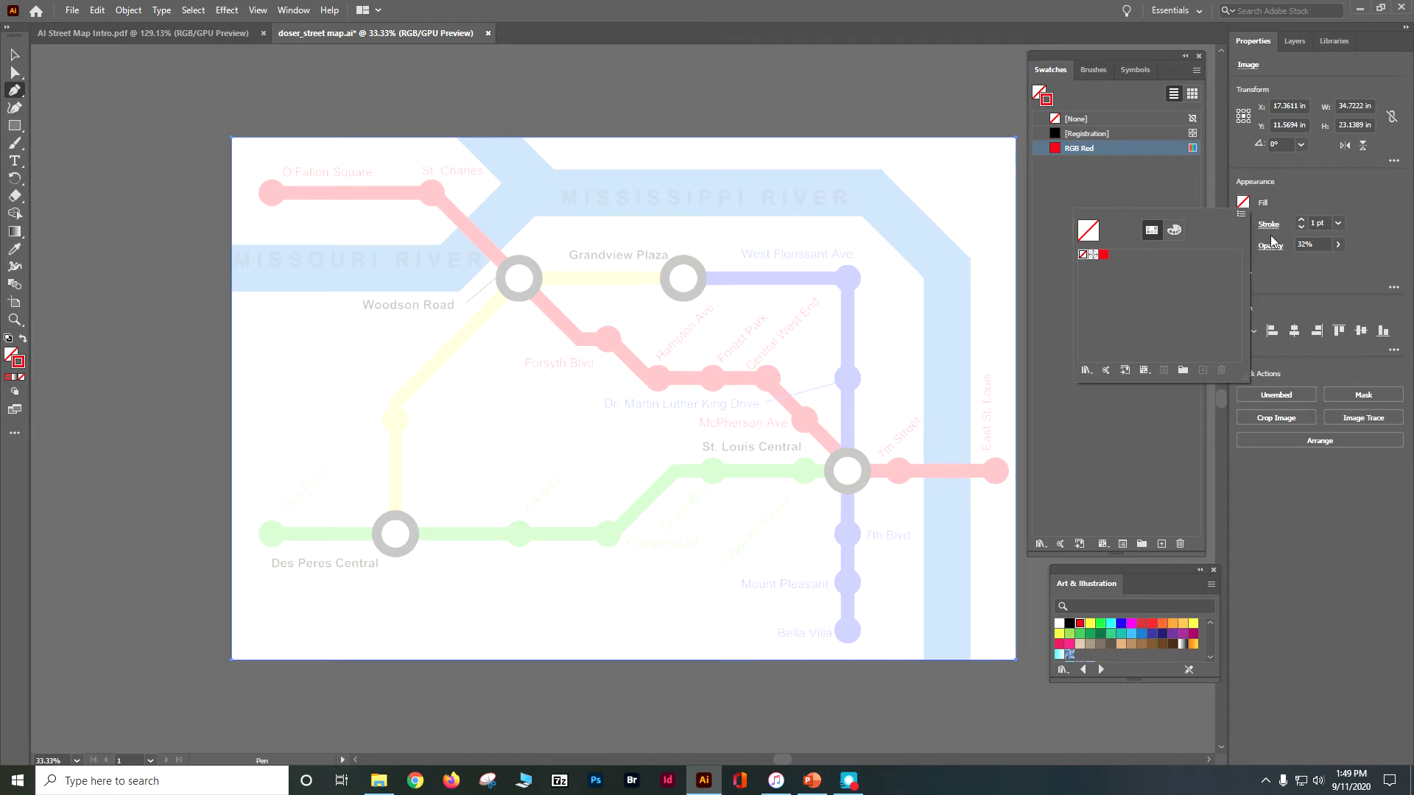
left_click(1242, 223)
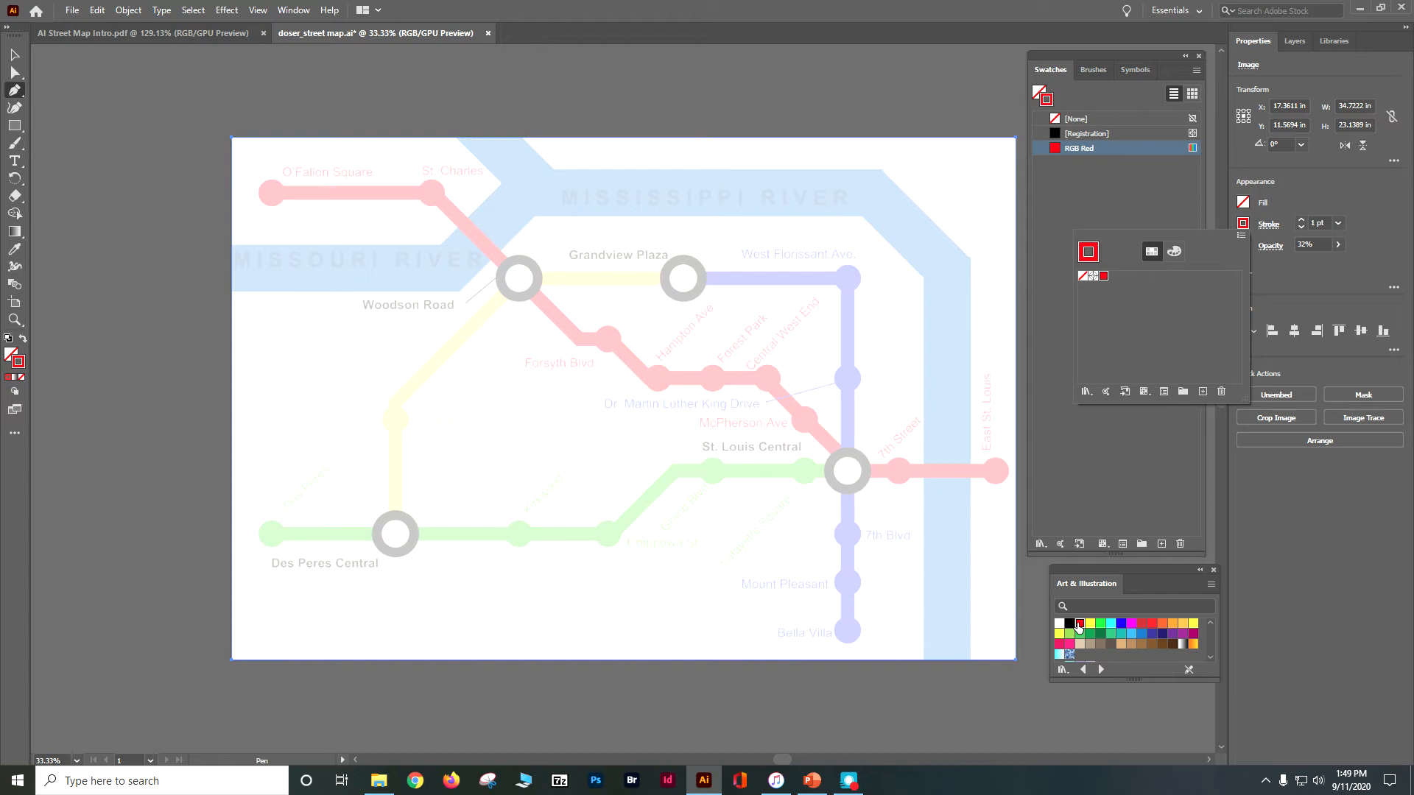
left_click(1210, 585)
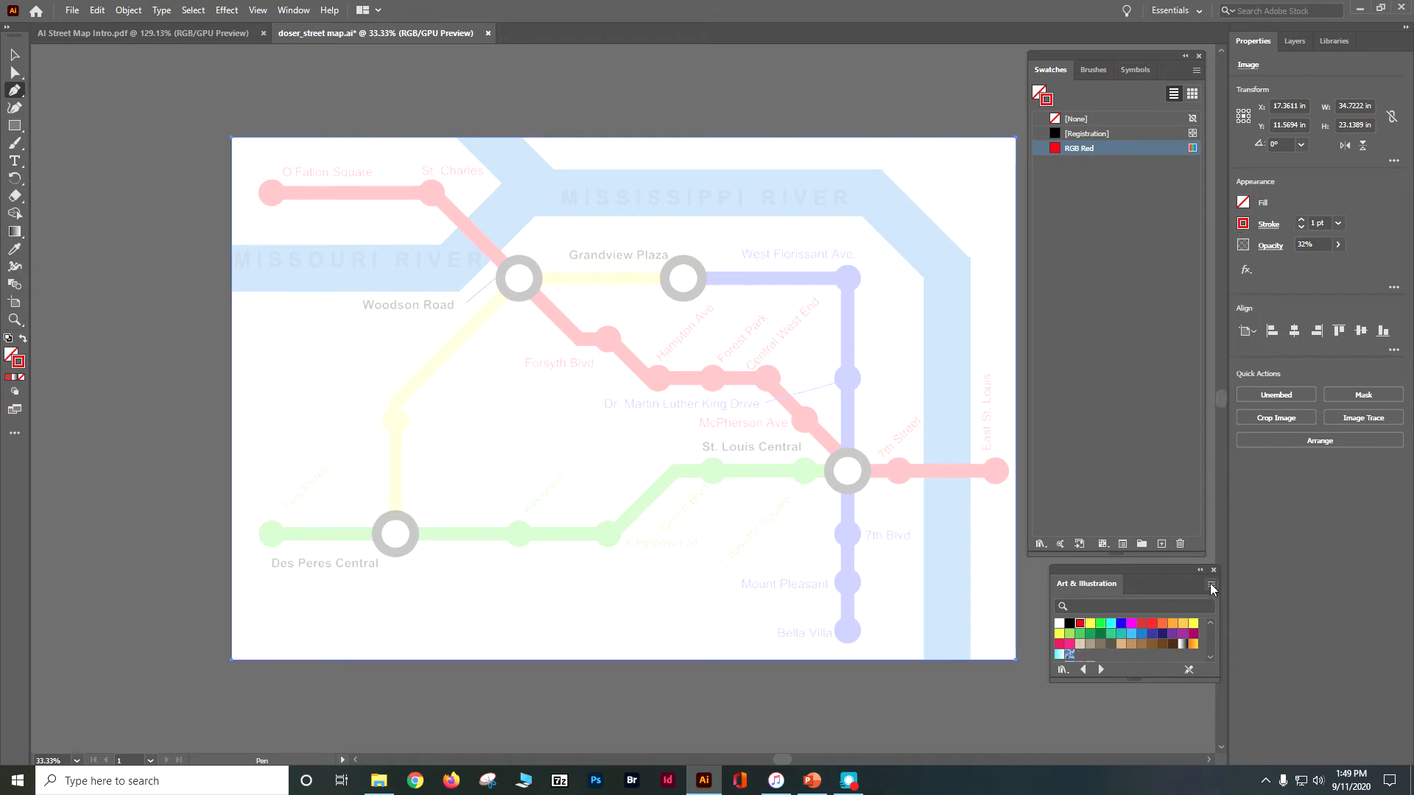
left_click(1209, 584)
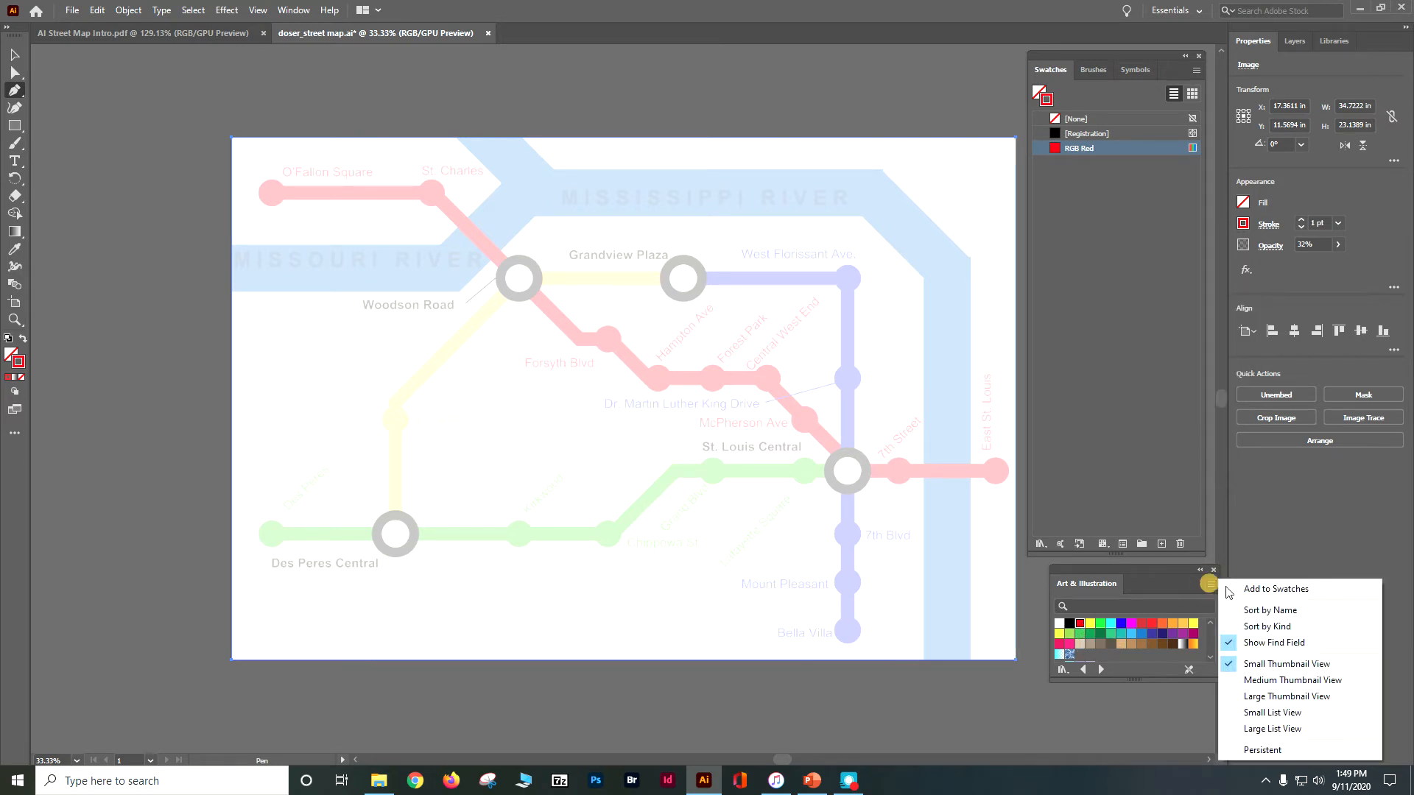
left_click(1084, 151)
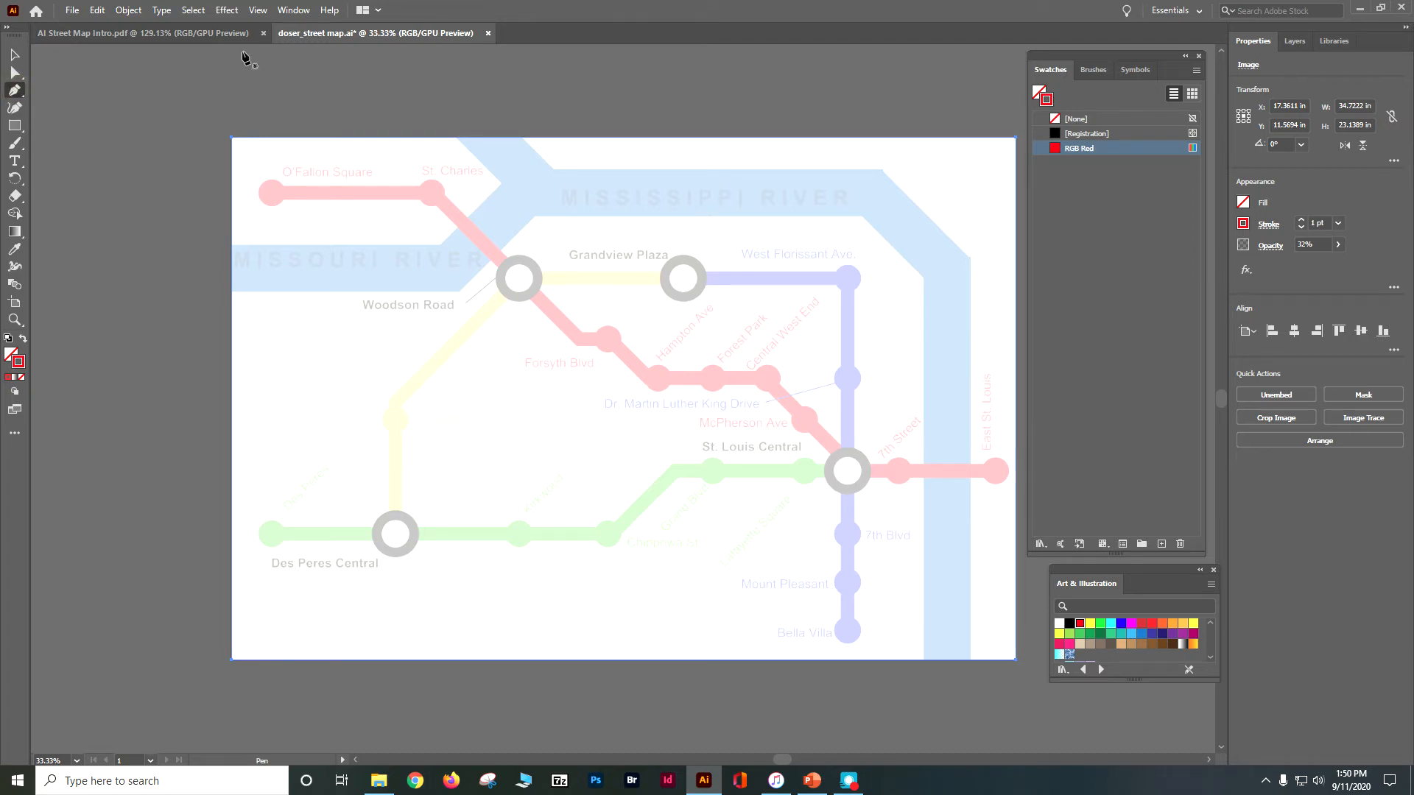
- On the Roads layer, trace the red line with the Pen tool from O'Fallon Square through St. Charles to the Woodson Road circle
left_click(1292, 41)
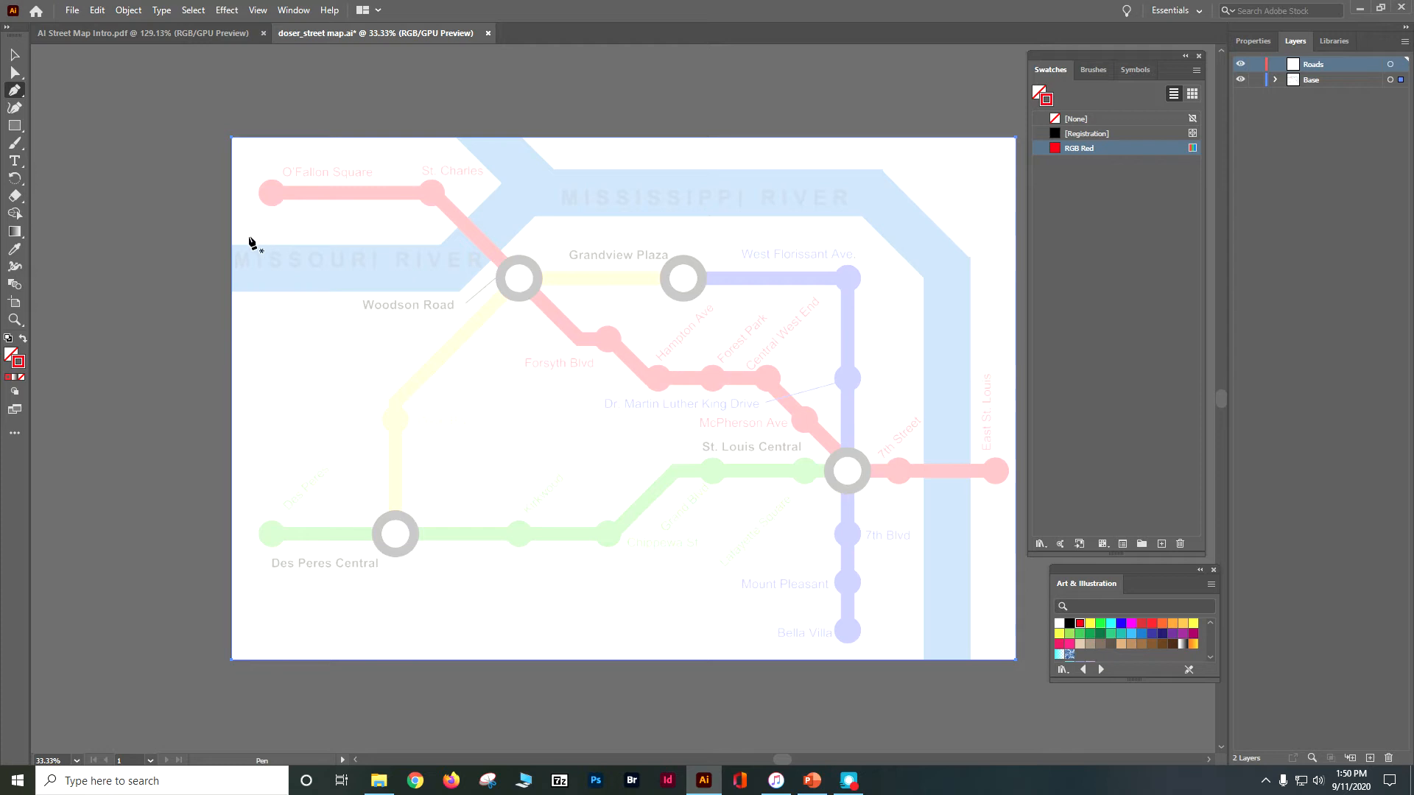
left_click(270, 192)
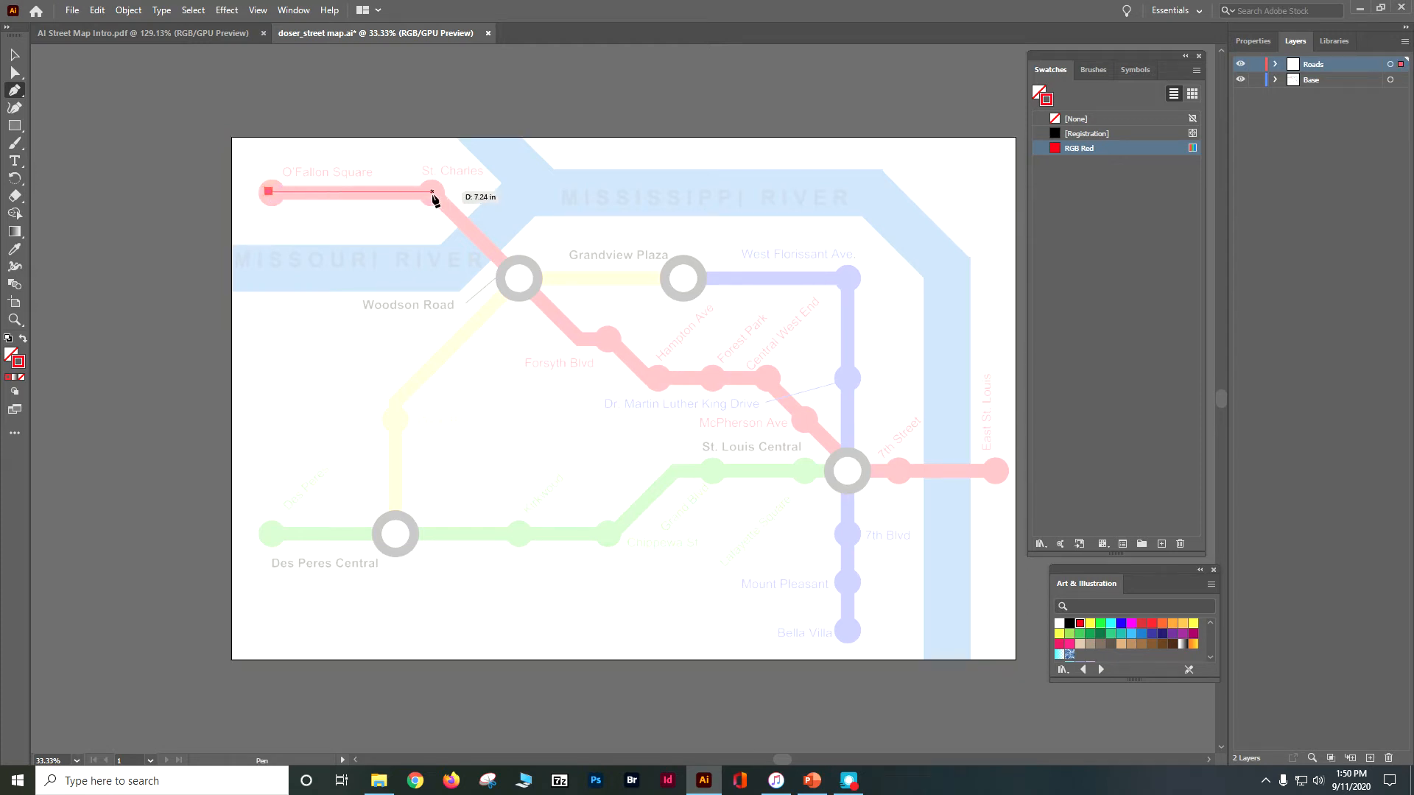
left_click(432, 192)
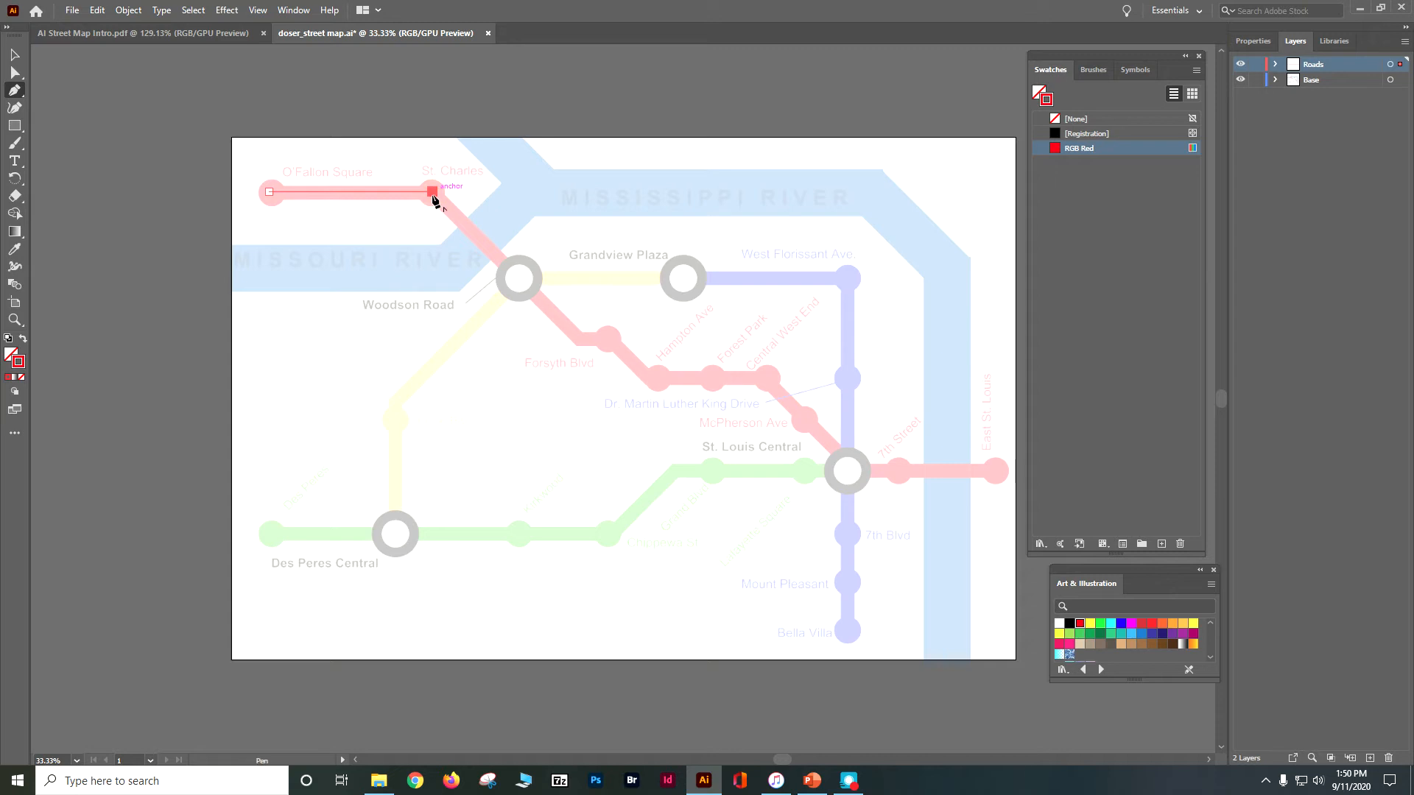
left_click(505, 263, "shift")
- Trace the red line from the Woodson Road circle along its bends to the St. Louis Central circle, and end the path
left_click(533, 292)
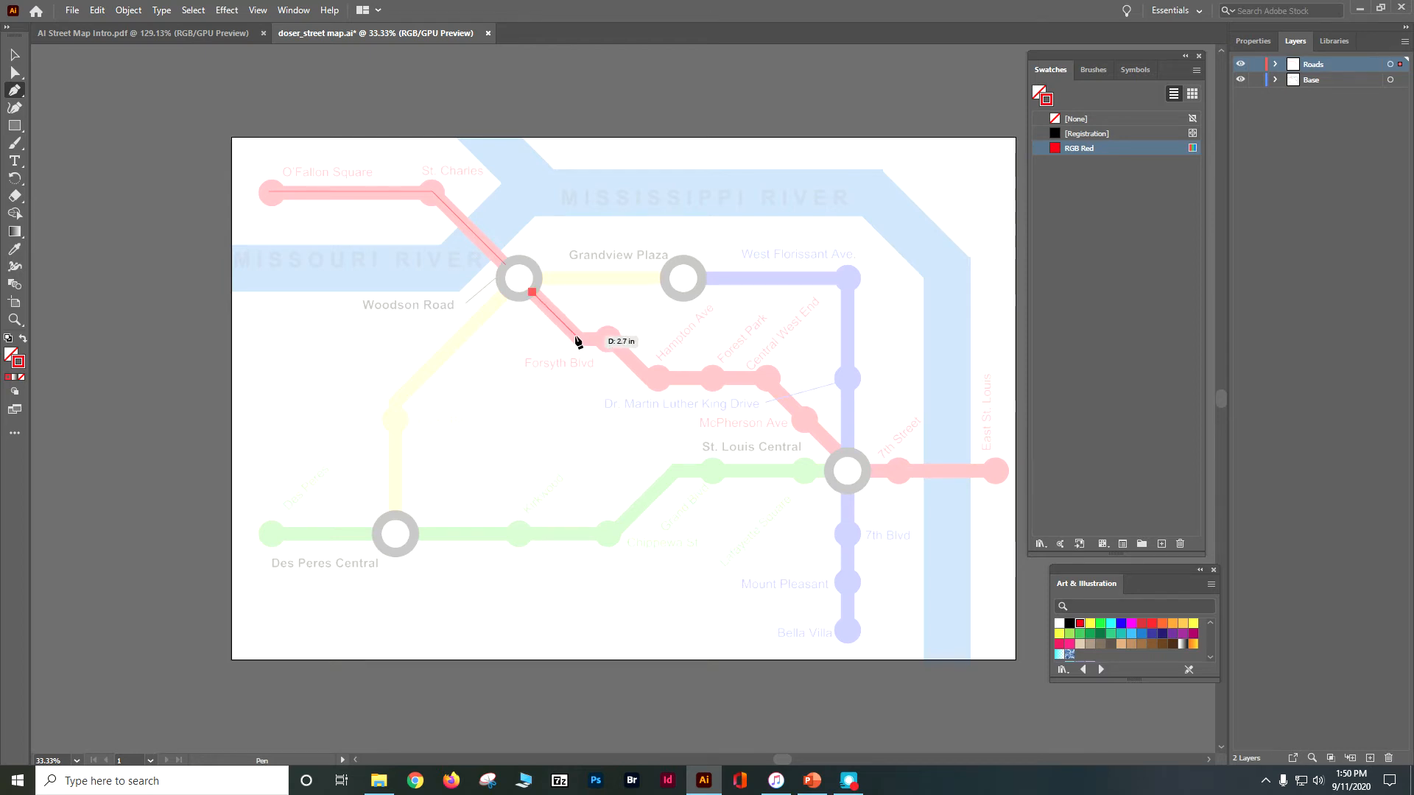
left_click(575, 336)
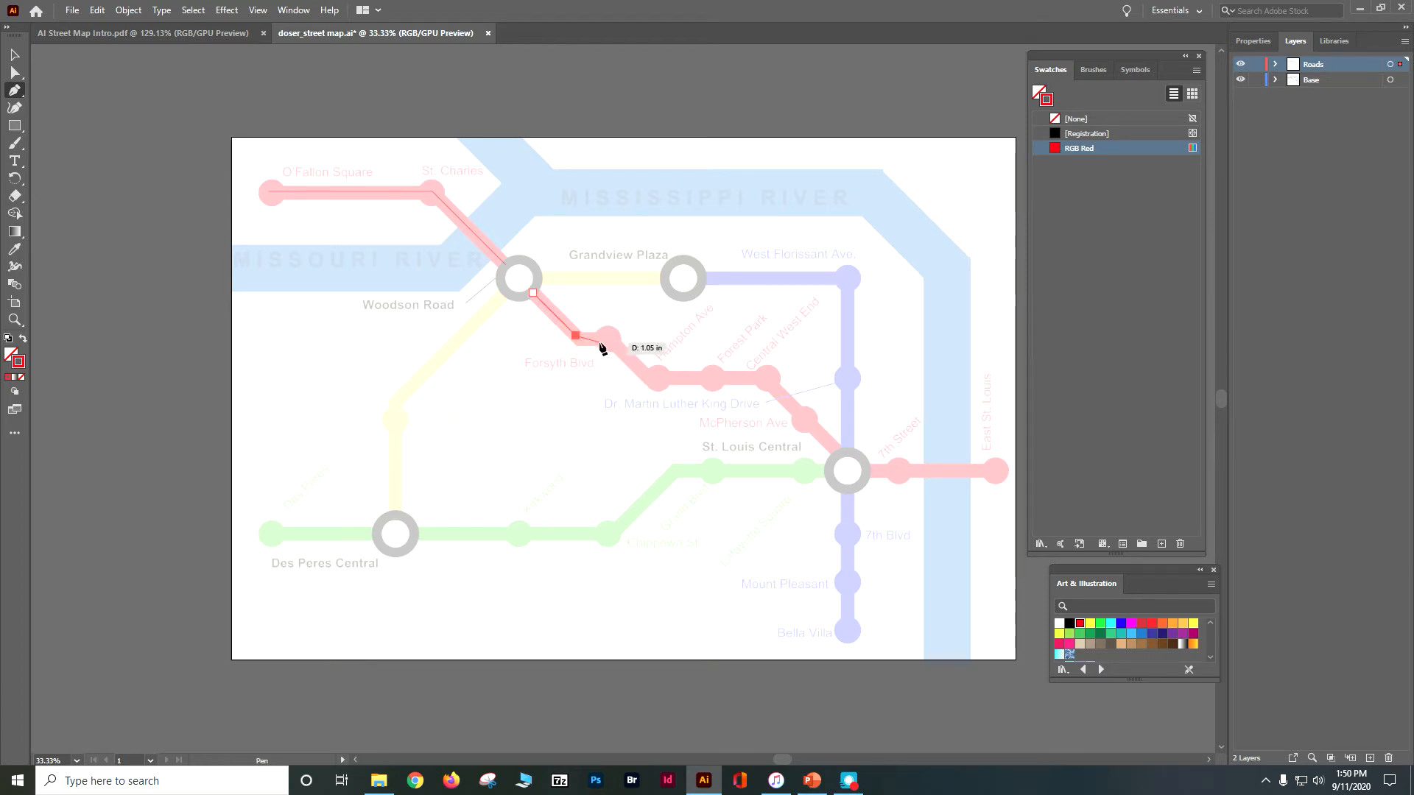
left_click(607, 336)
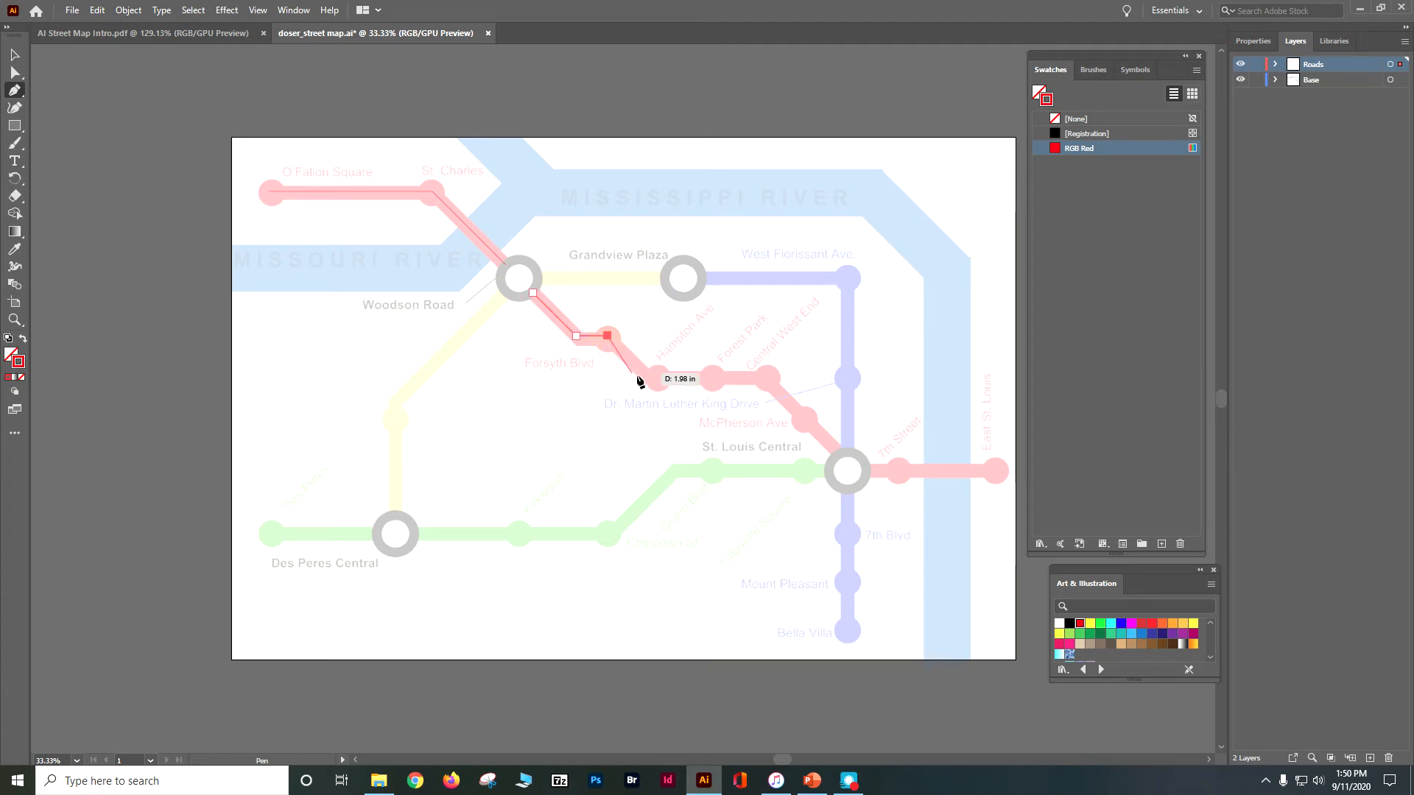
left_click(653, 382)
left_click(767, 380)
left_click(839, 452)
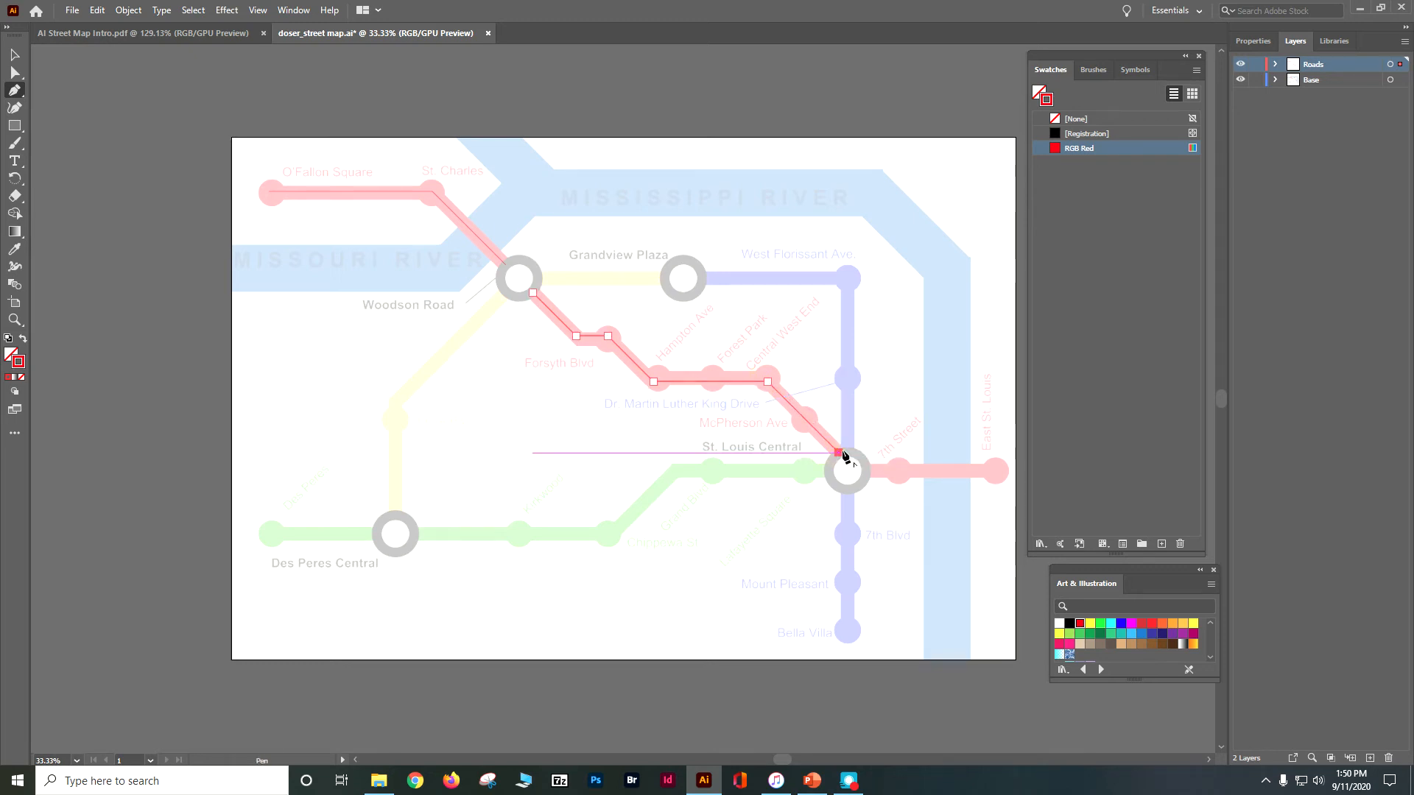
key("Escape")
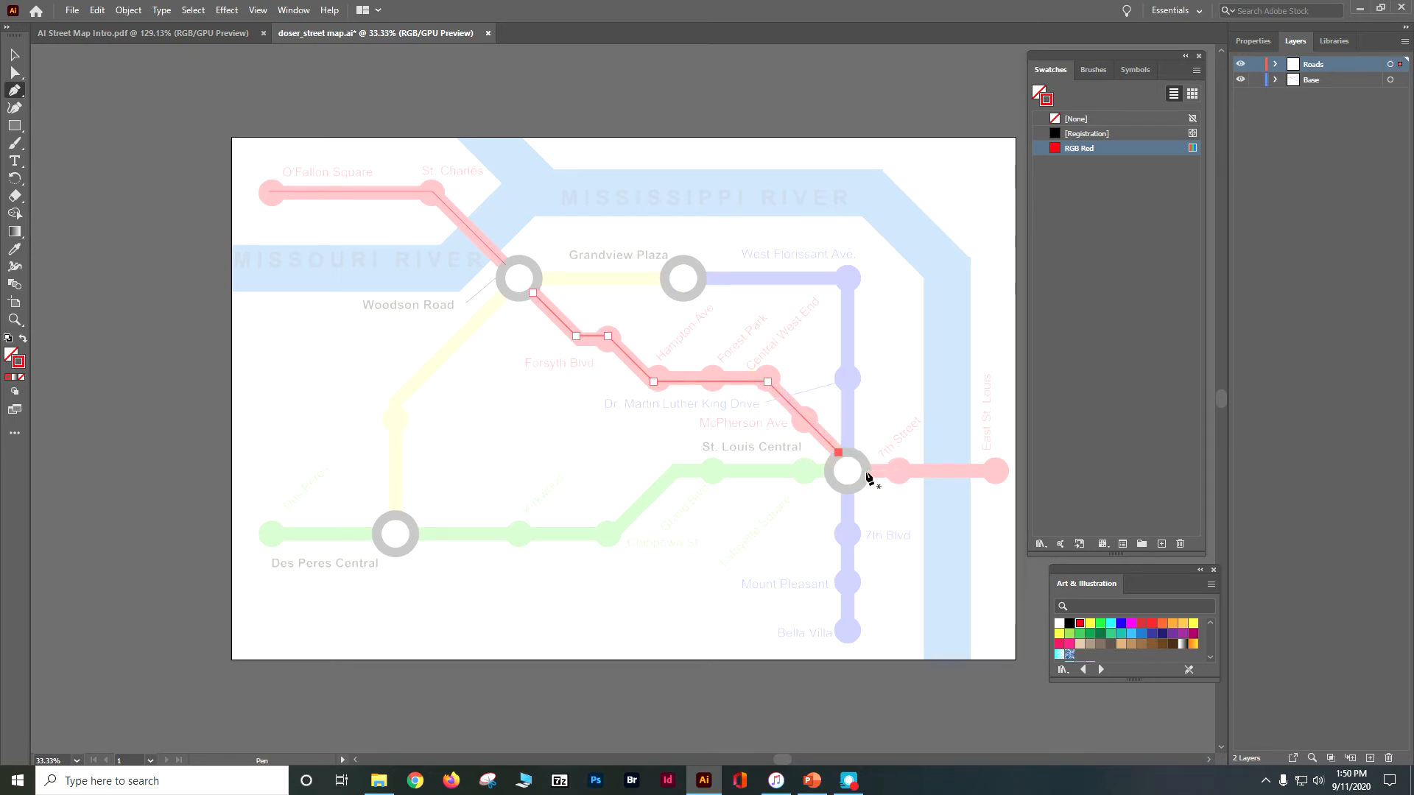
- Trace the red line from St. Louis Central to the East St. Louis stop, and check the paths with the Base layer briefly hidden
left_click(865, 472)
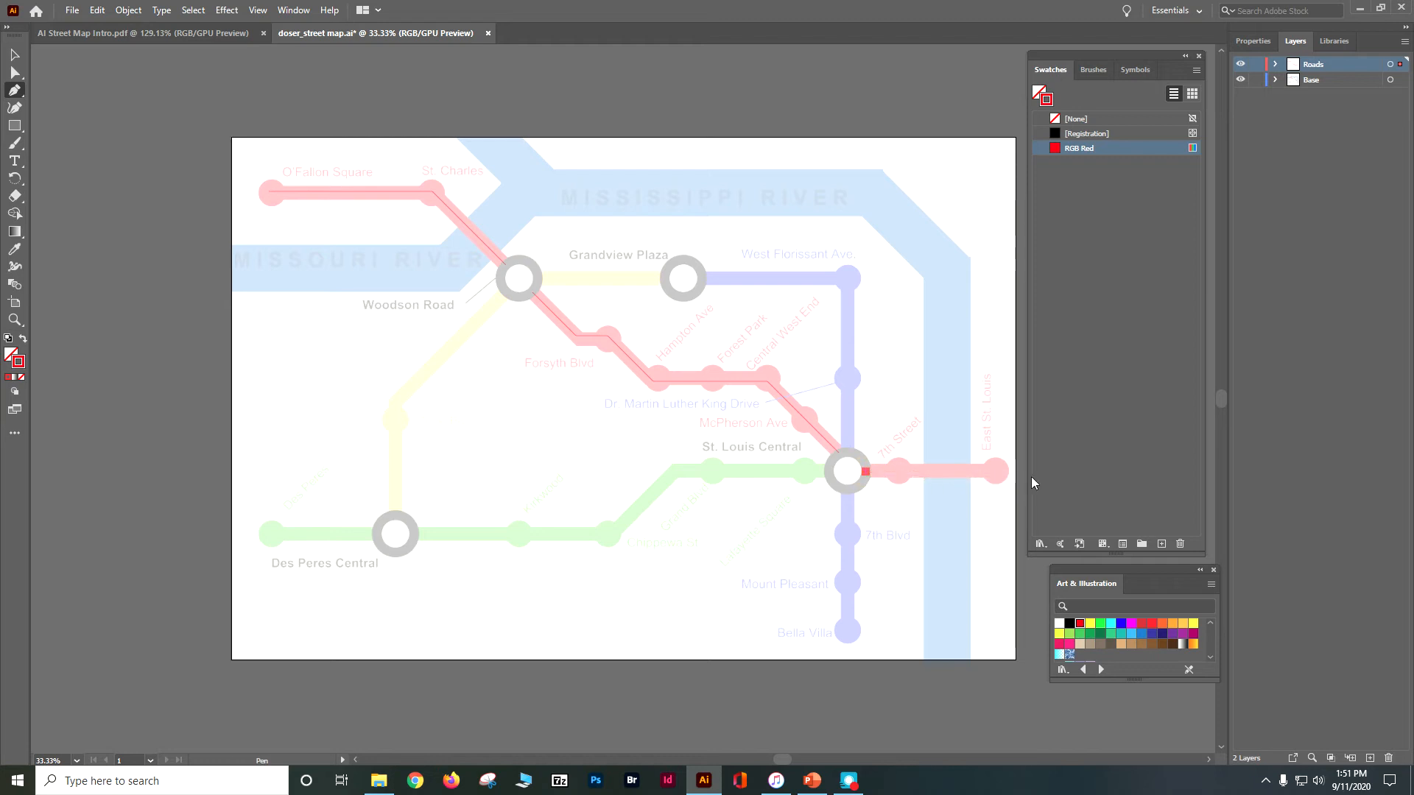
left_click(1000, 472)
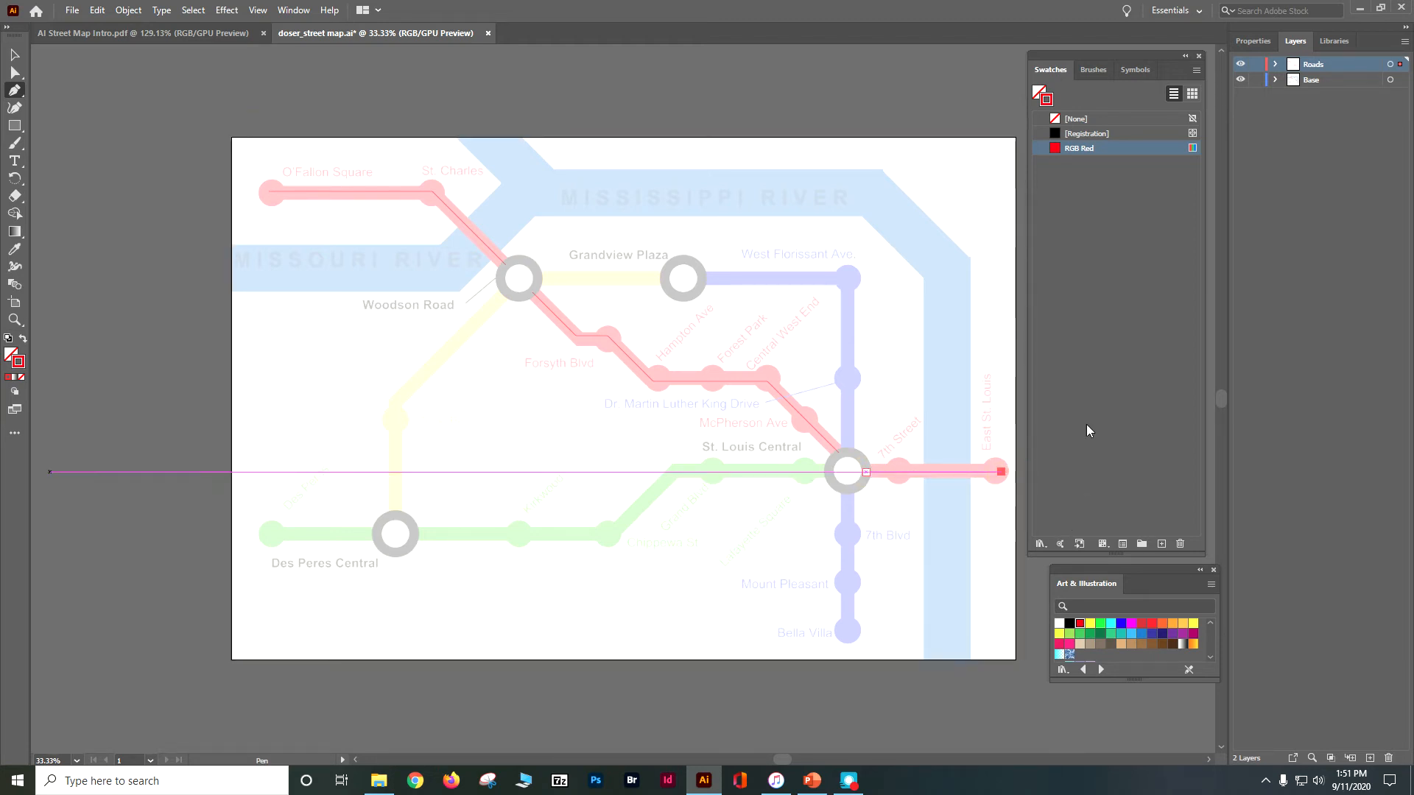
left_click(1241, 80)
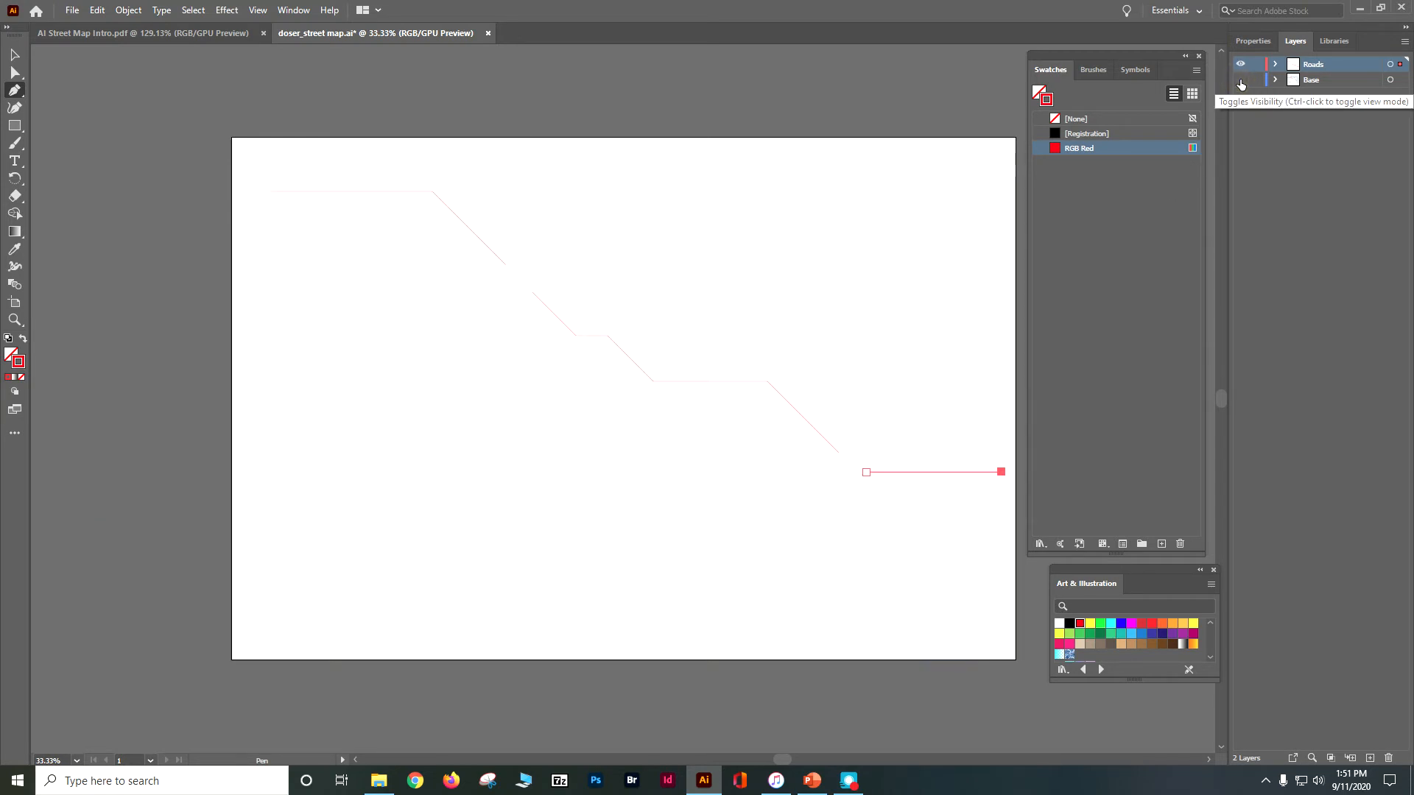
left_click(1240, 79)
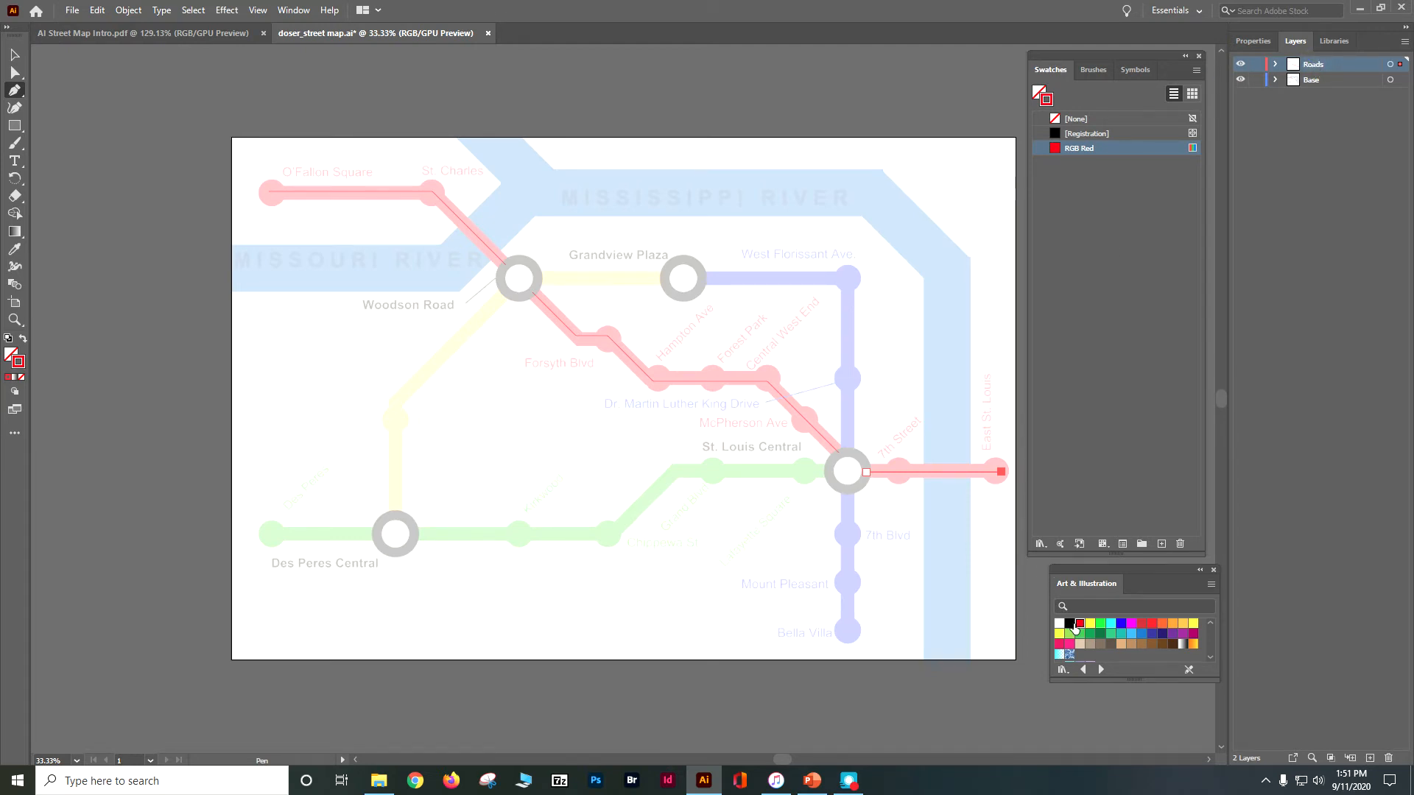
- Set the stroke color to RGB Yellow from the Art & Illustration library and add it to the Swatches list
left_click(1254, 40)
left_click(1243, 223)
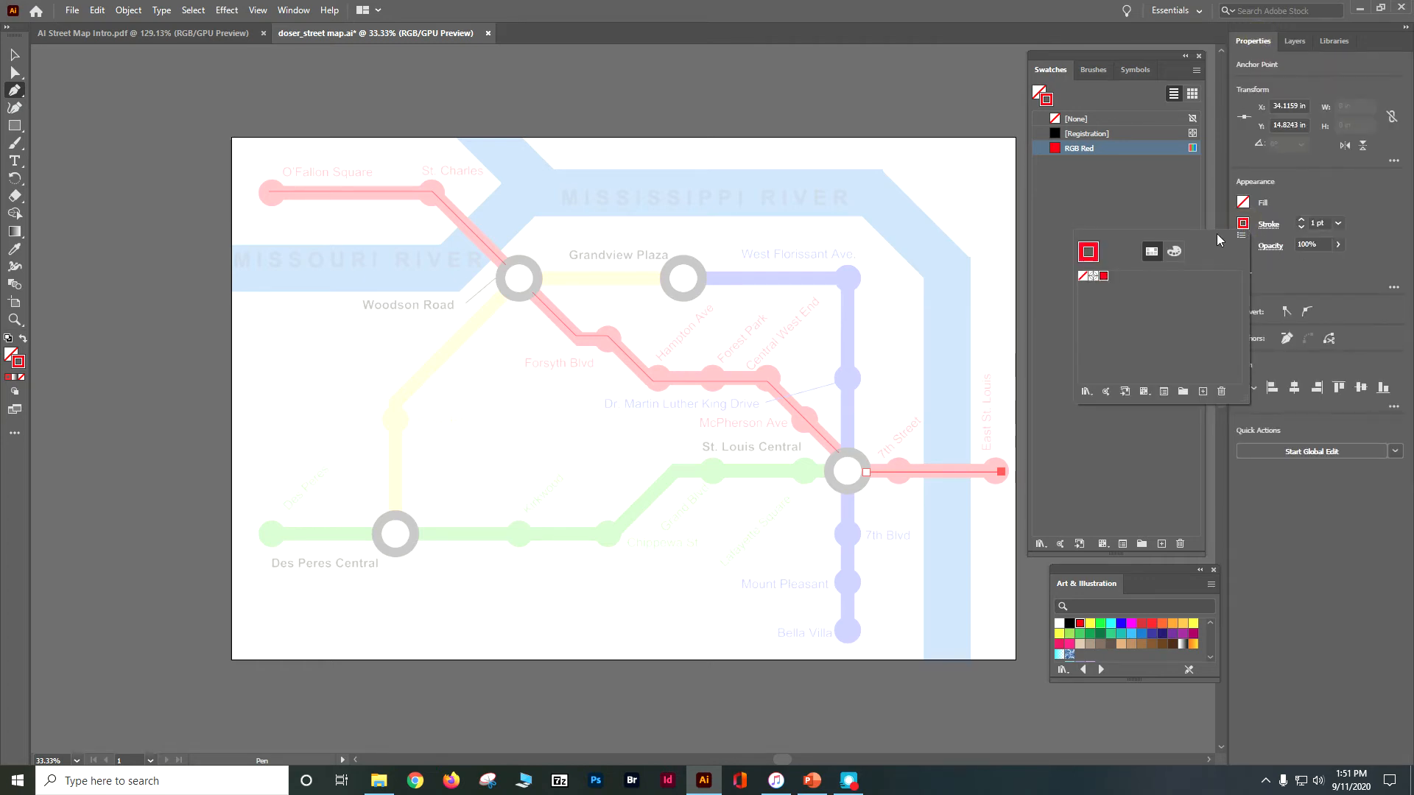
left_click(1083, 626)
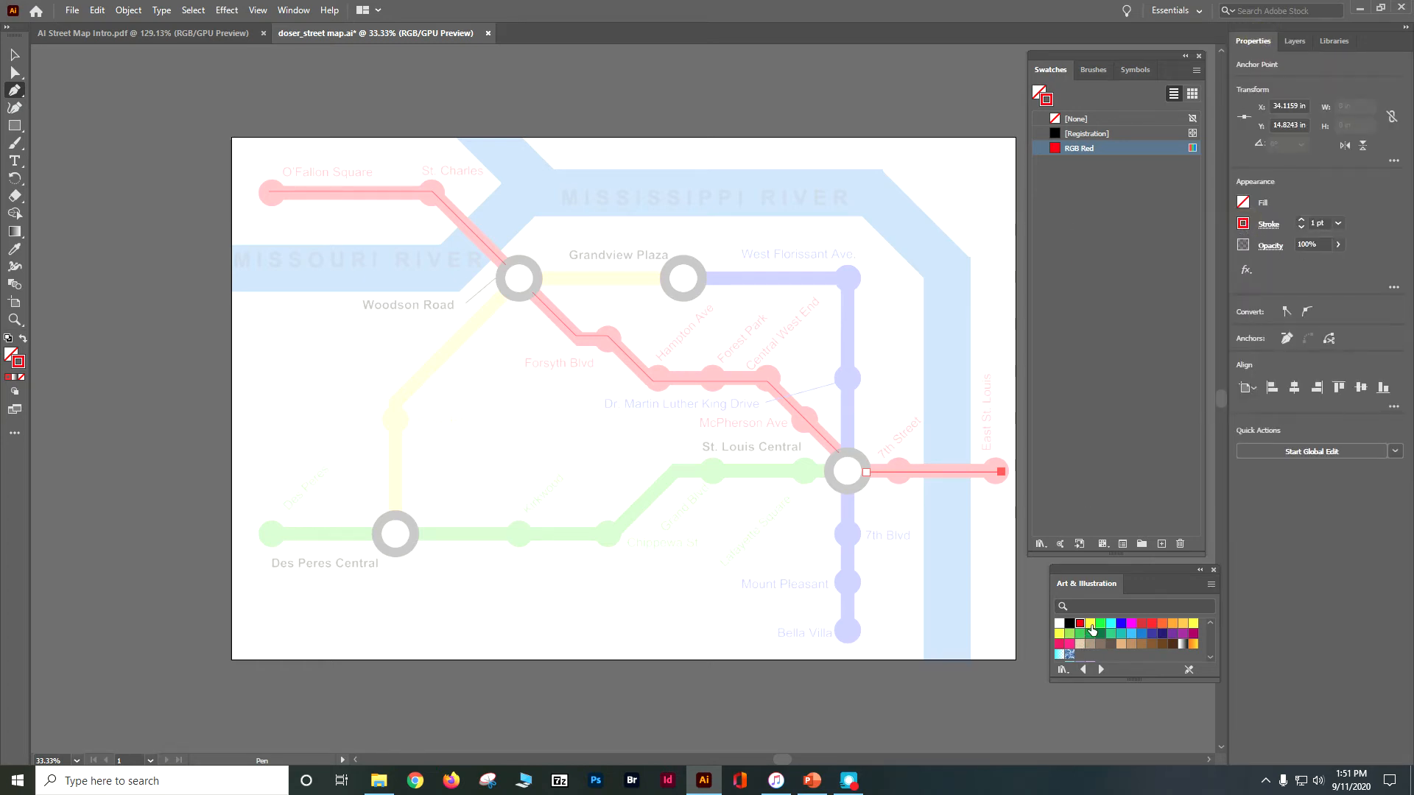
left_click(1093, 627)
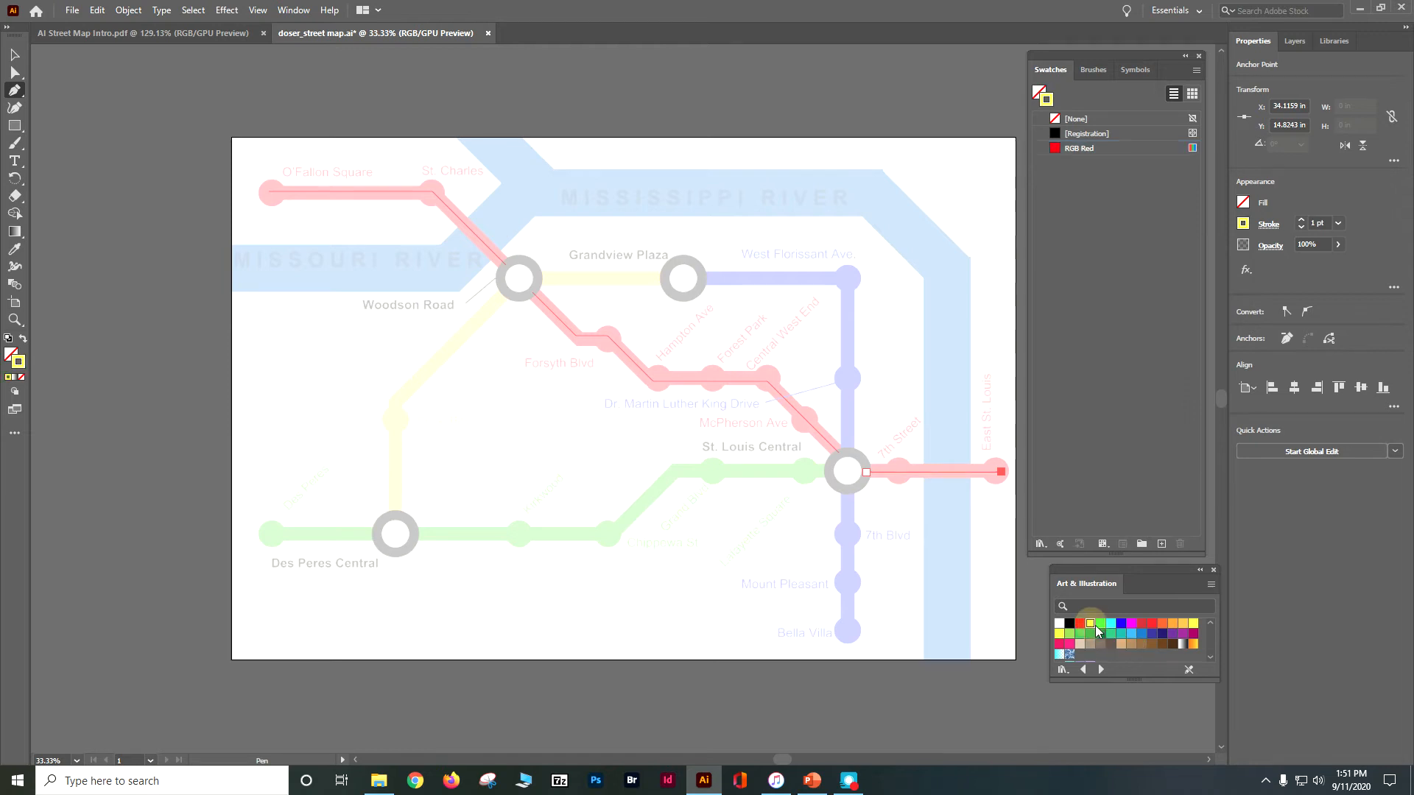
left_click(1211, 583)
left_click(1245, 587)
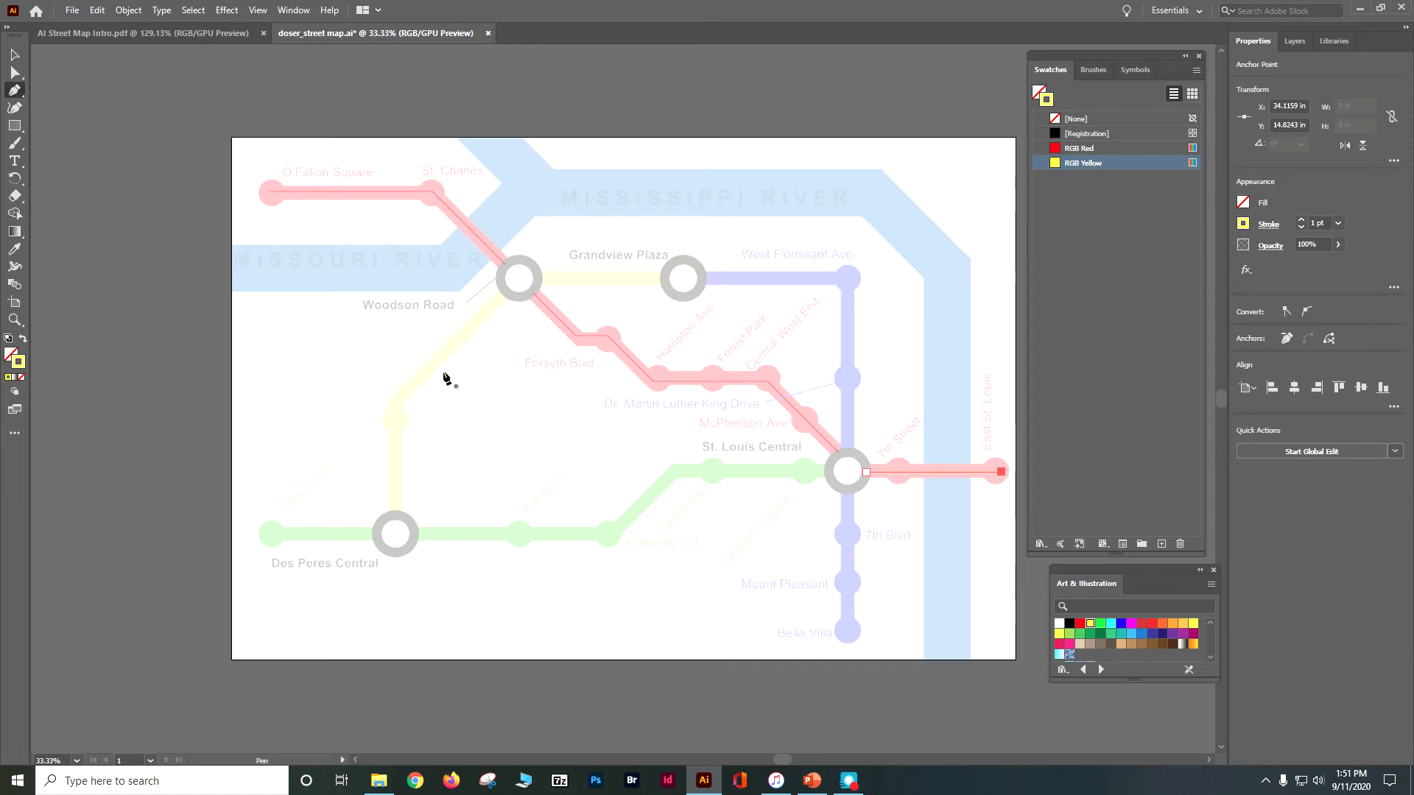
- Trace the yellow line from the Des Peres Central circle up through its bend to the Woodson Road circle, and end the path
left_click(394, 517)
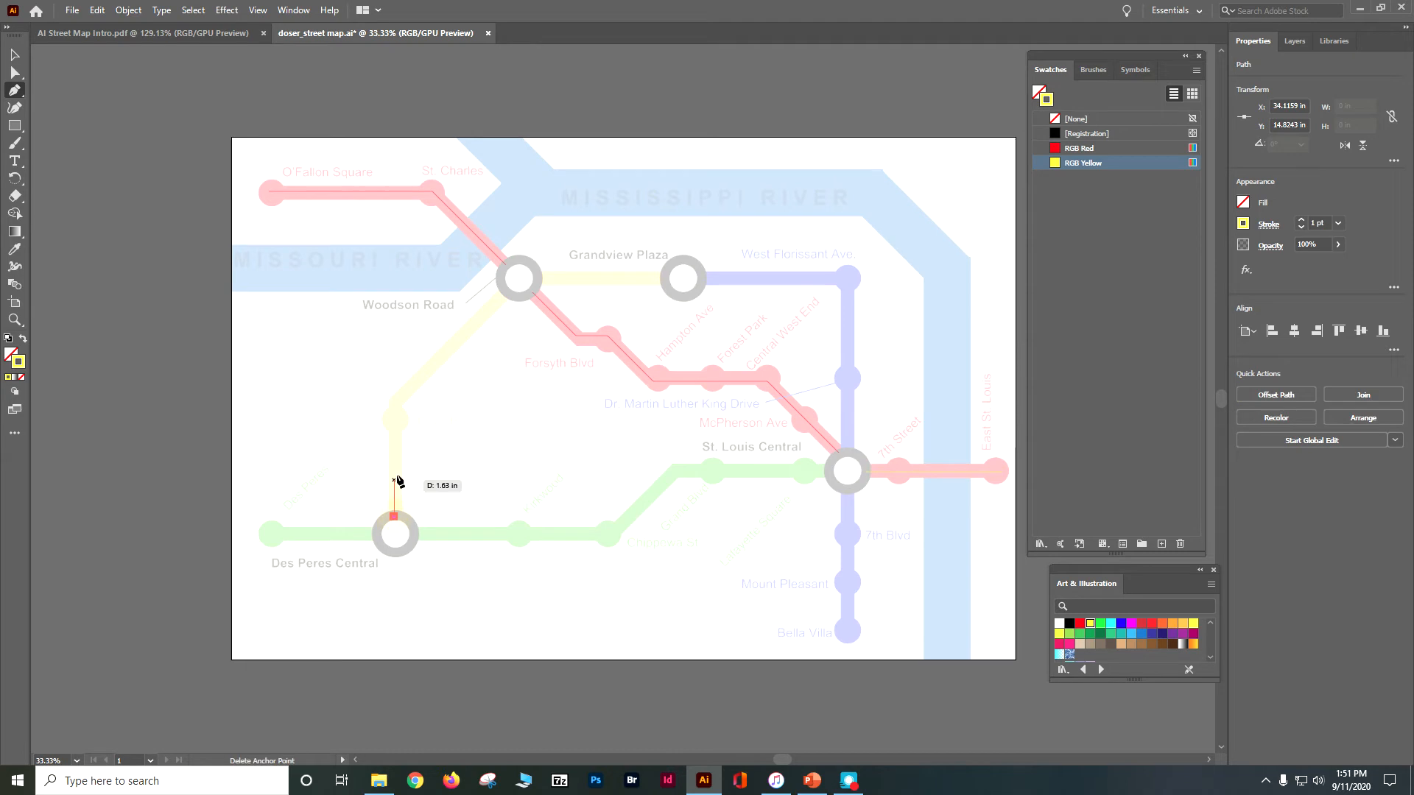
left_click(394, 417)
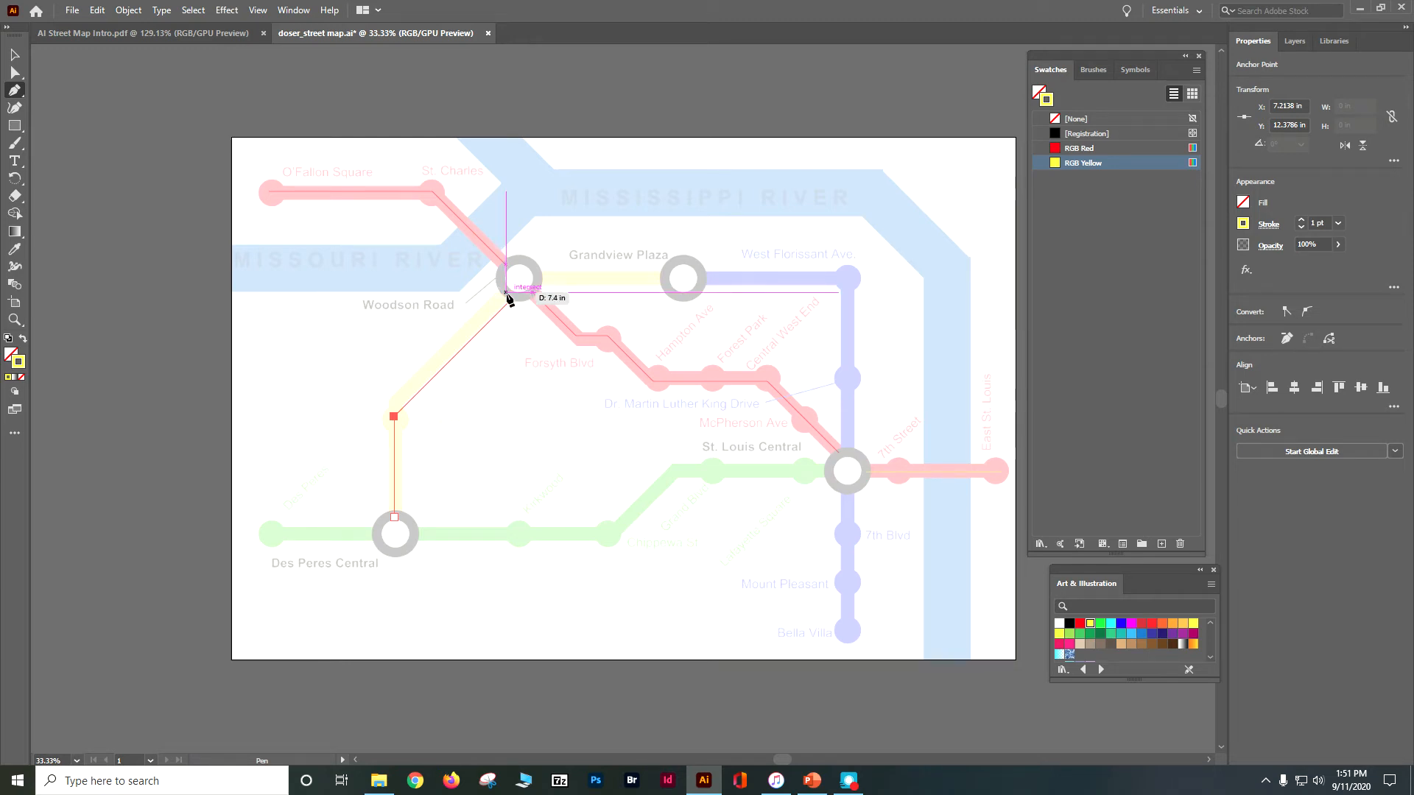
left_click(511, 298)
key("Escape")
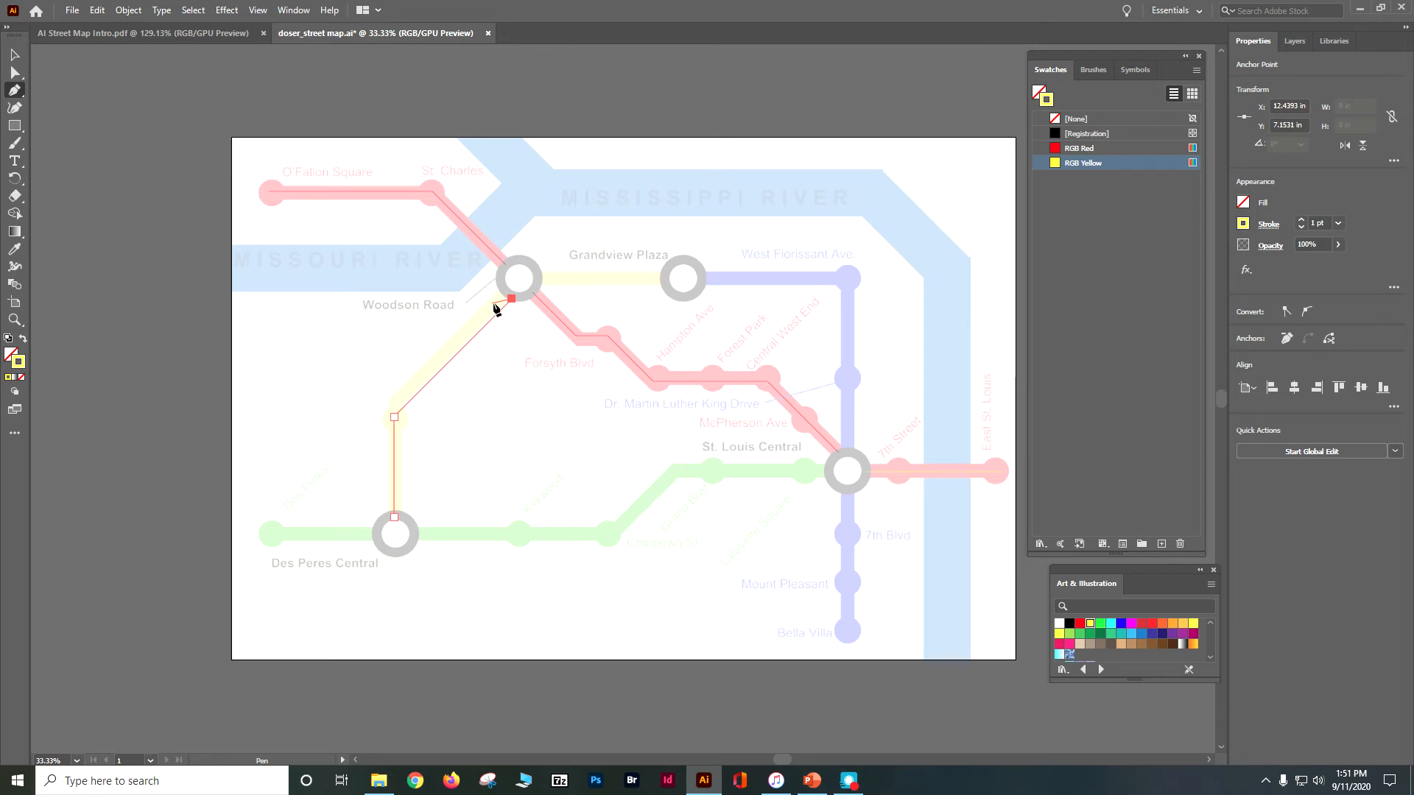
- Trace the straight yellow segment between the Woodson Road and Grandview Plaza circles, and end the path
left_click(536, 277)
left_click(664, 279)
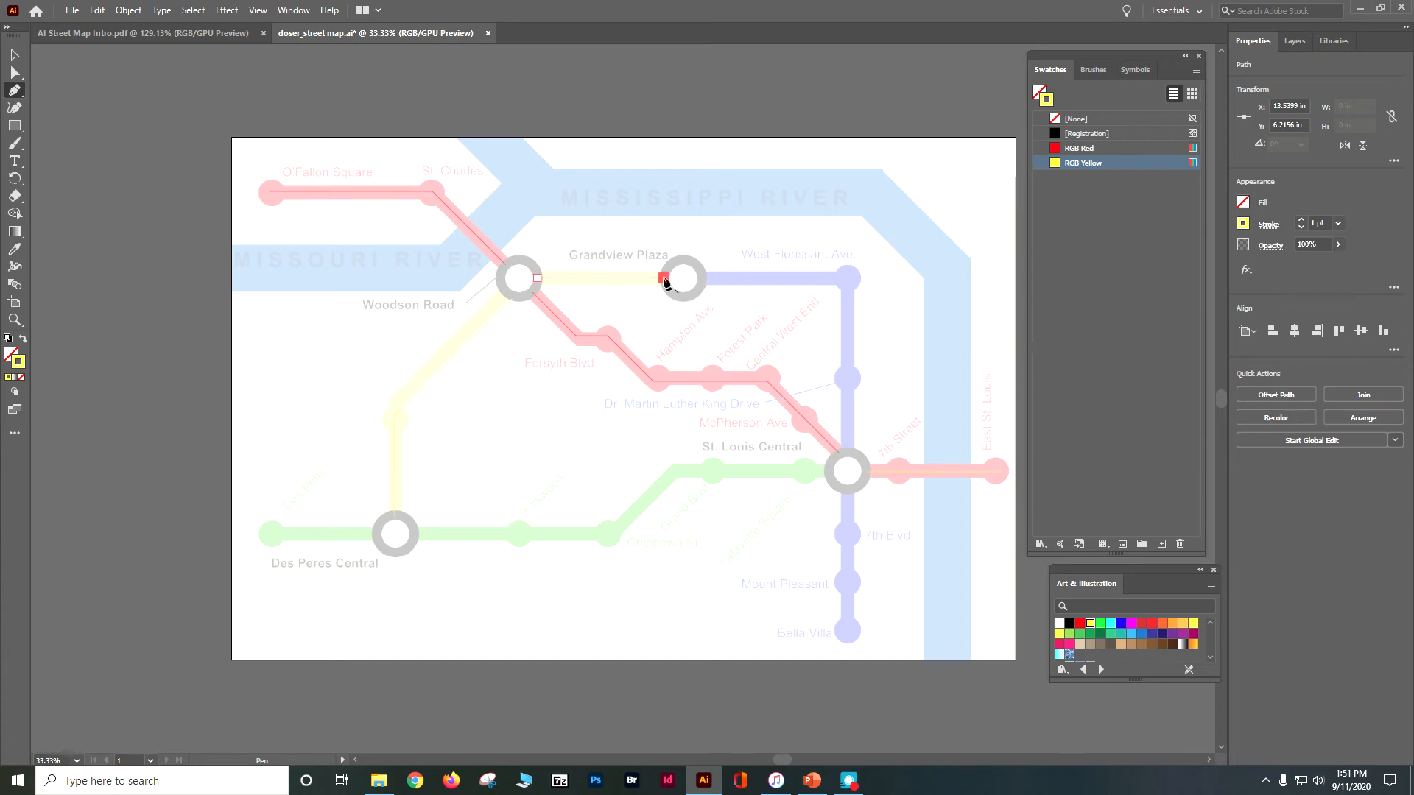
key("Escape")
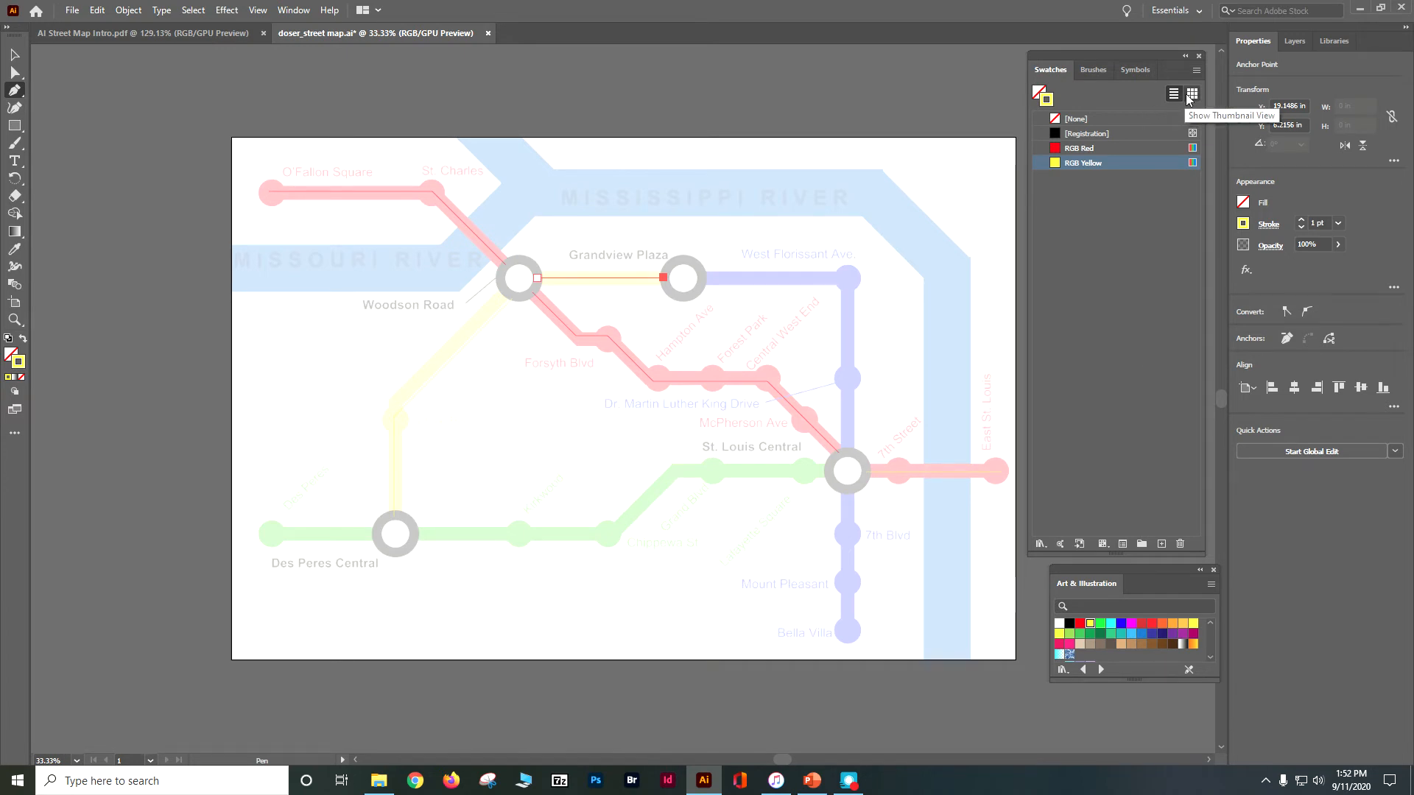
- Set the stroke color to RGB Blue from the Art & Illustration library and add it to the Swatches list
left_click(1240, 227)
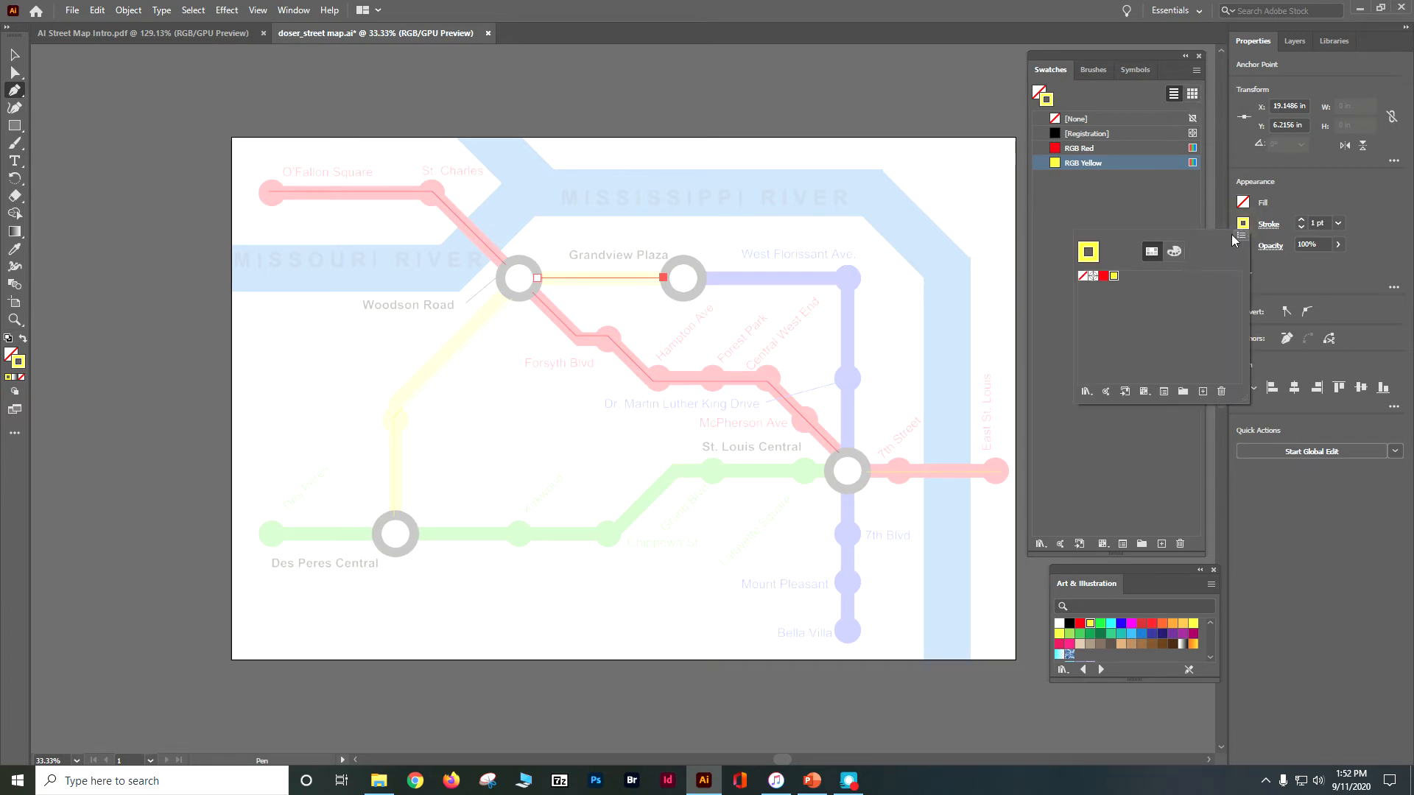
left_click(1118, 624)
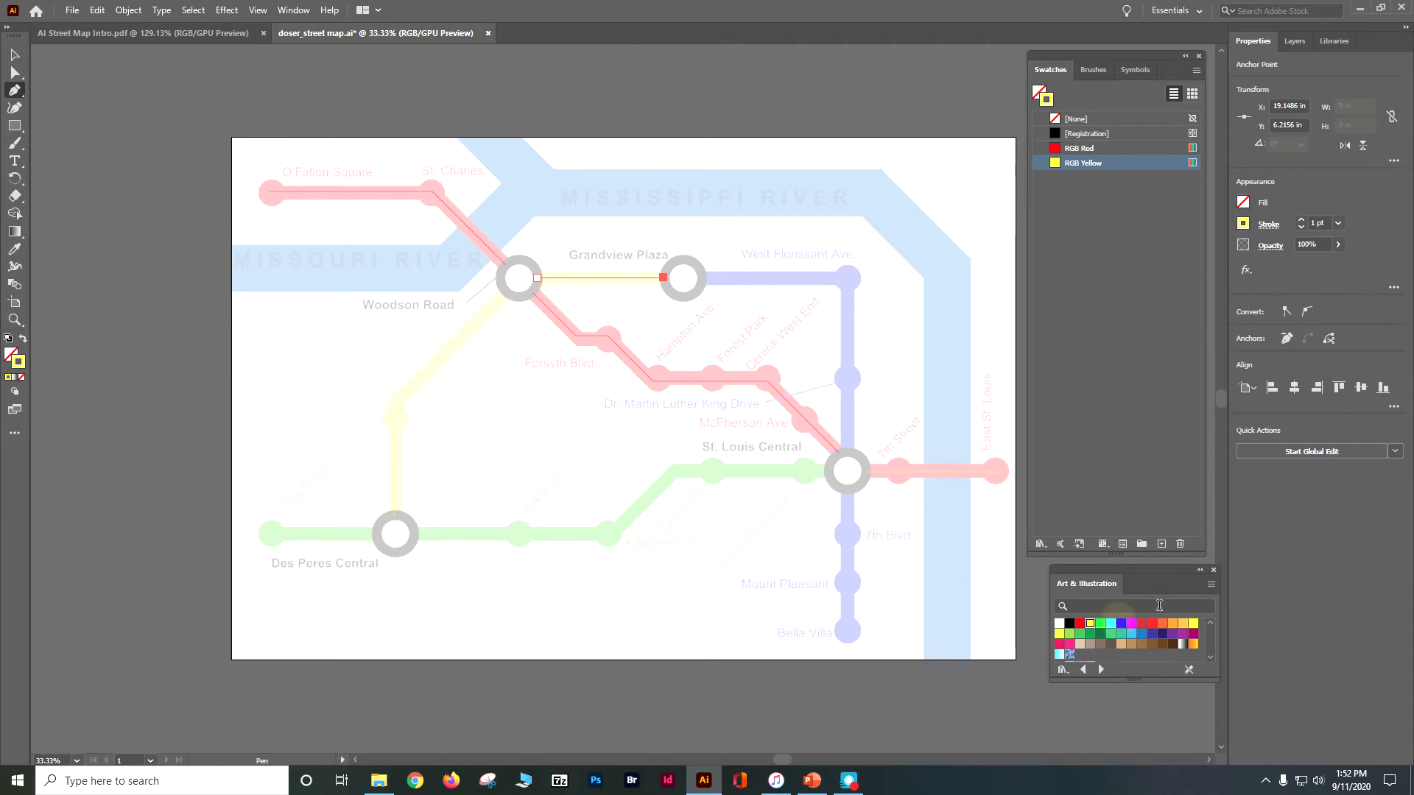
left_click(1120, 624)
left_click(1211, 584)
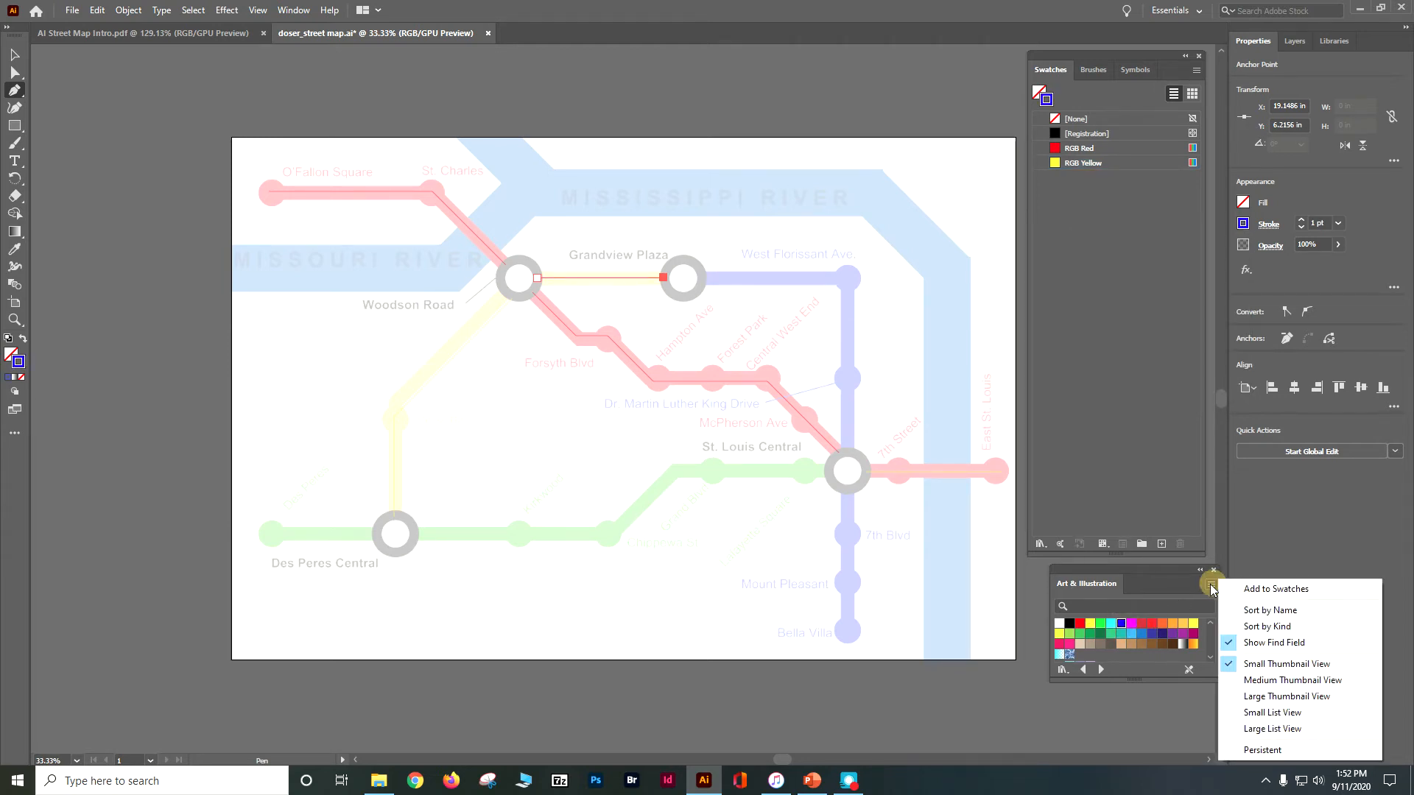
left_click(1246, 589)
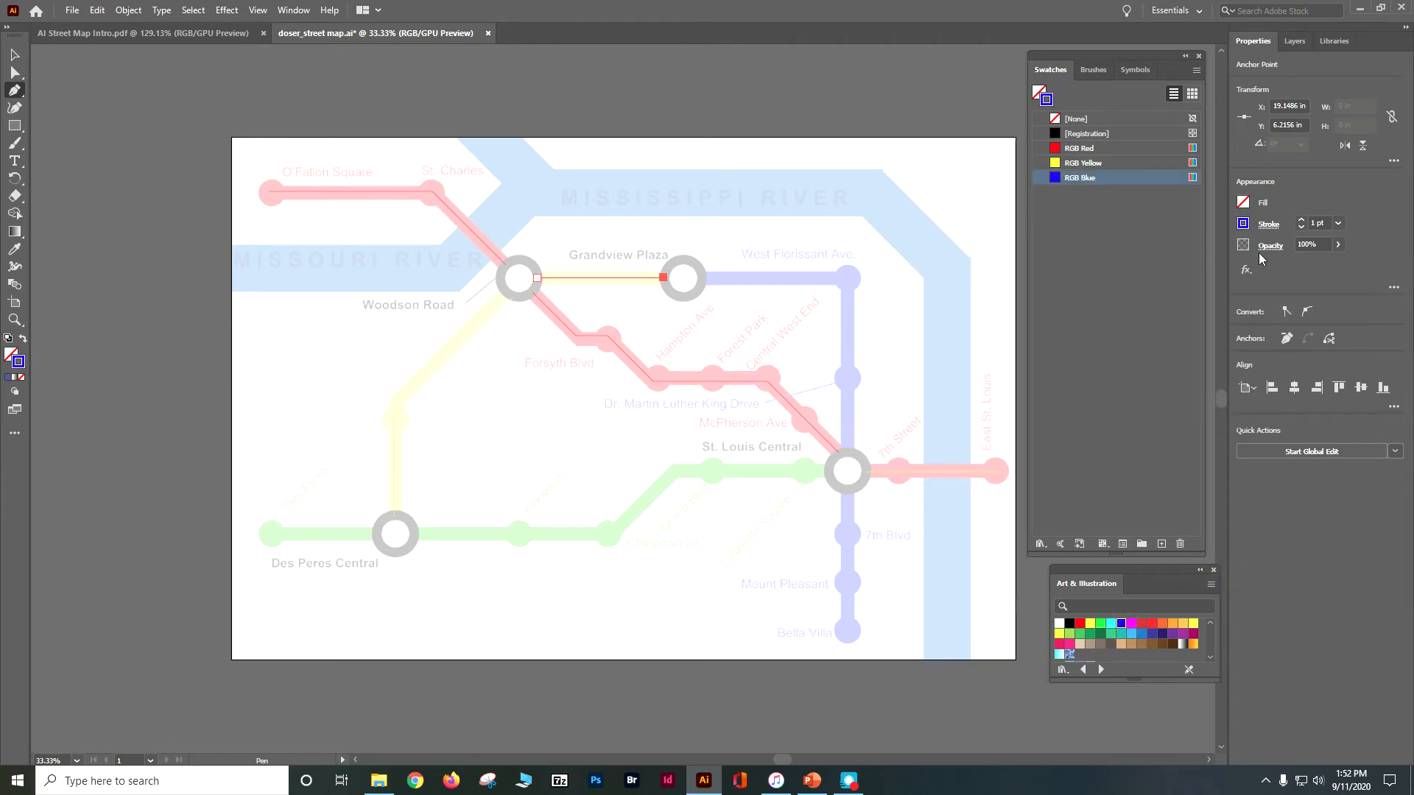
- Trace the blue line from the Grandview Plaza circle around the West Florissant Ave corner to St. Louis Central, and from its lower side to Bella Villa
left_click(703, 278)
left_click(849, 279)
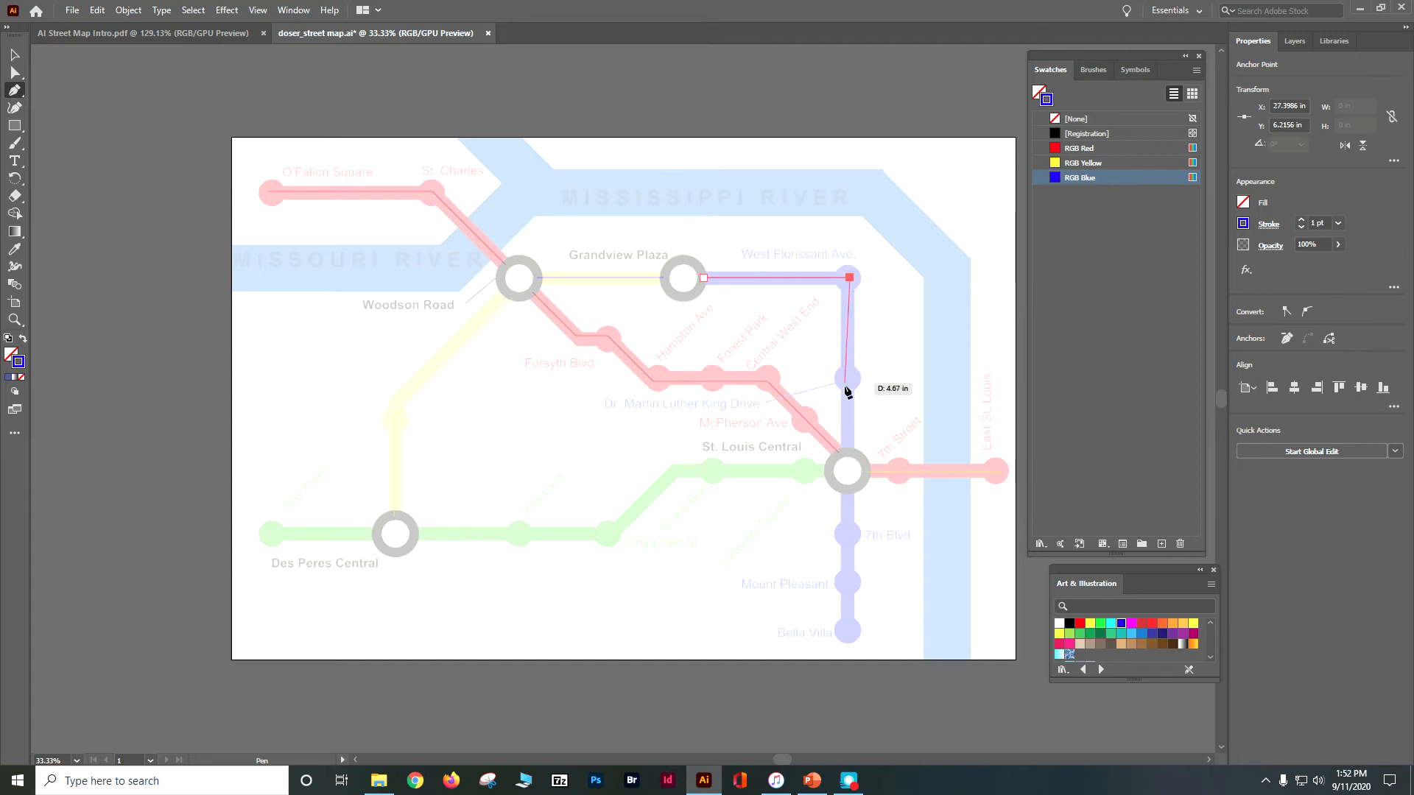
left_click(849, 452)
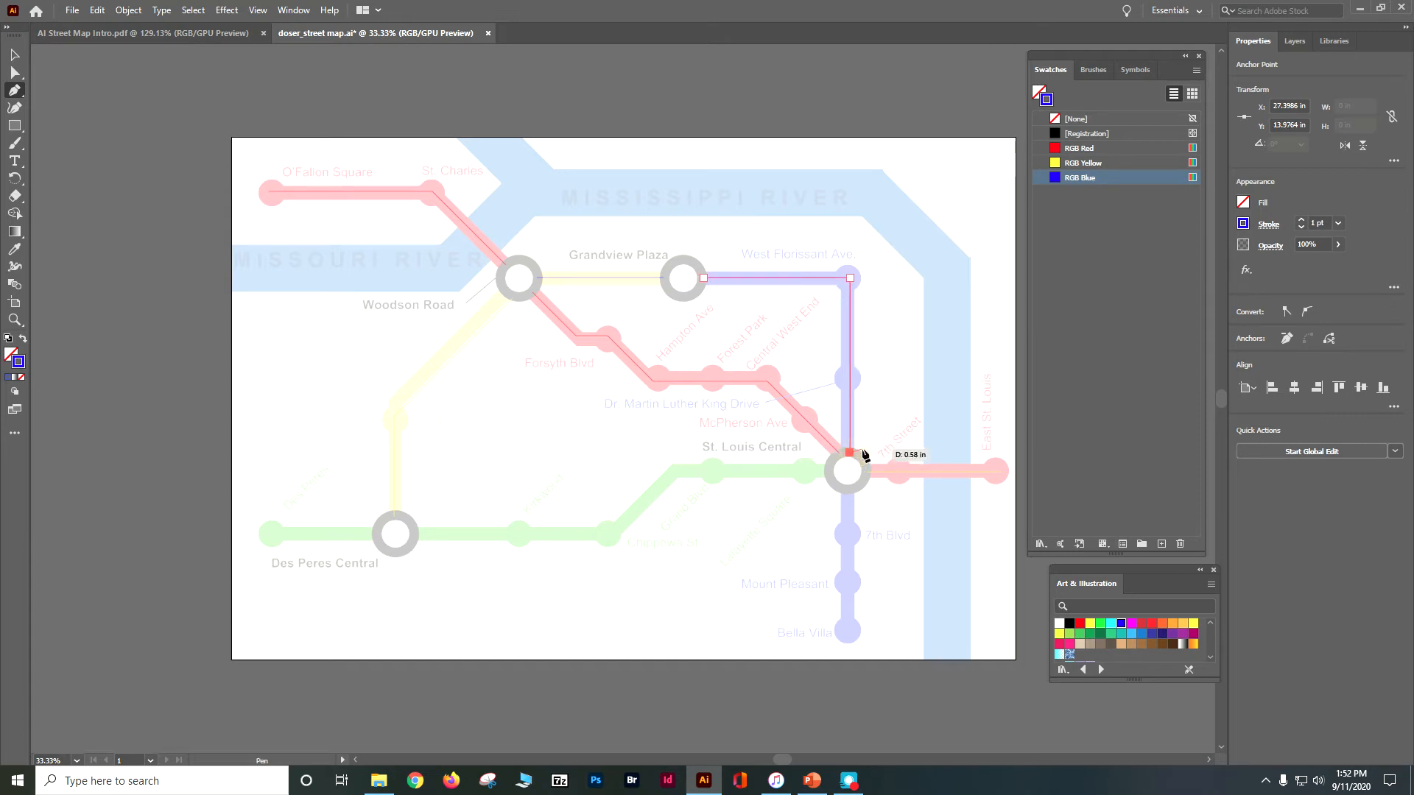
left_click(849, 488)
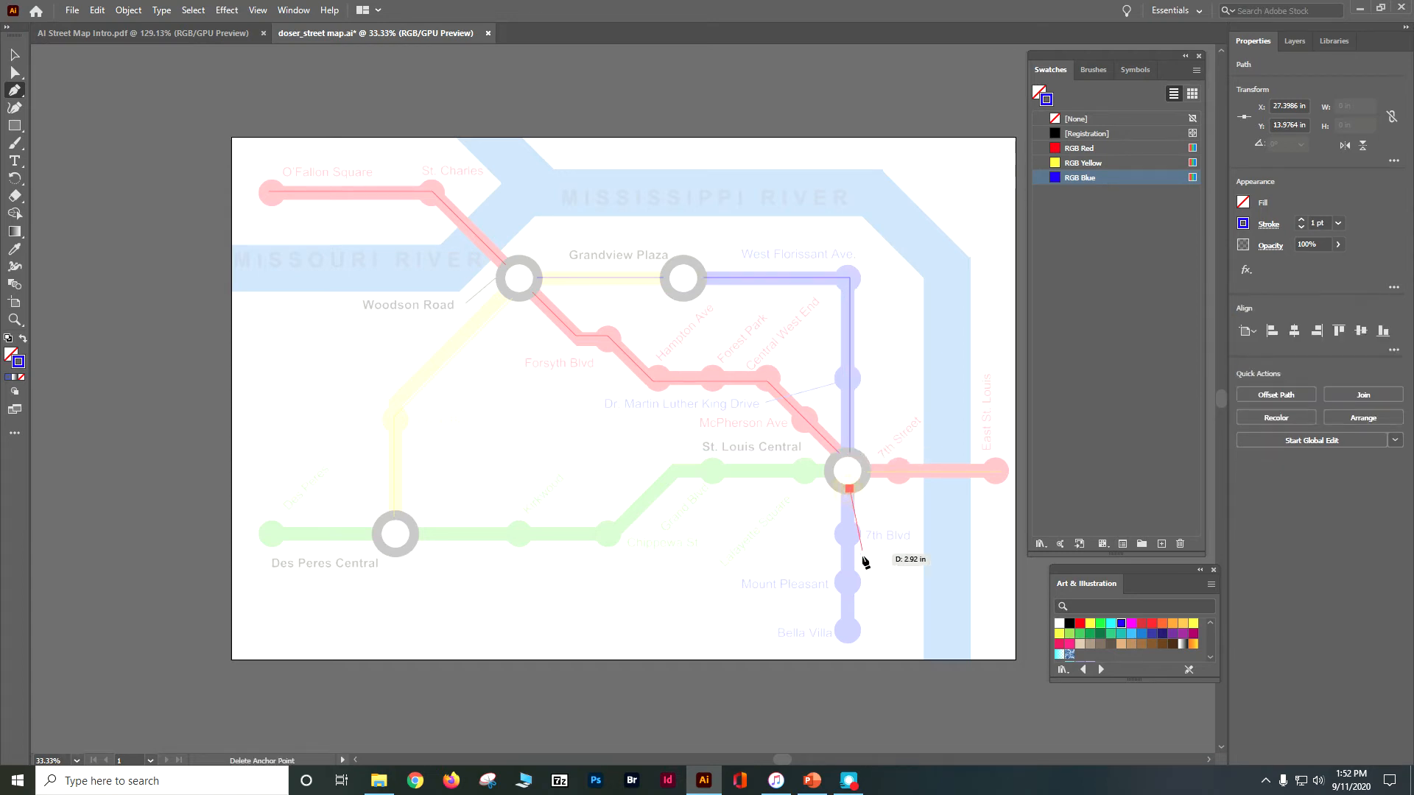
left_click(851, 634)
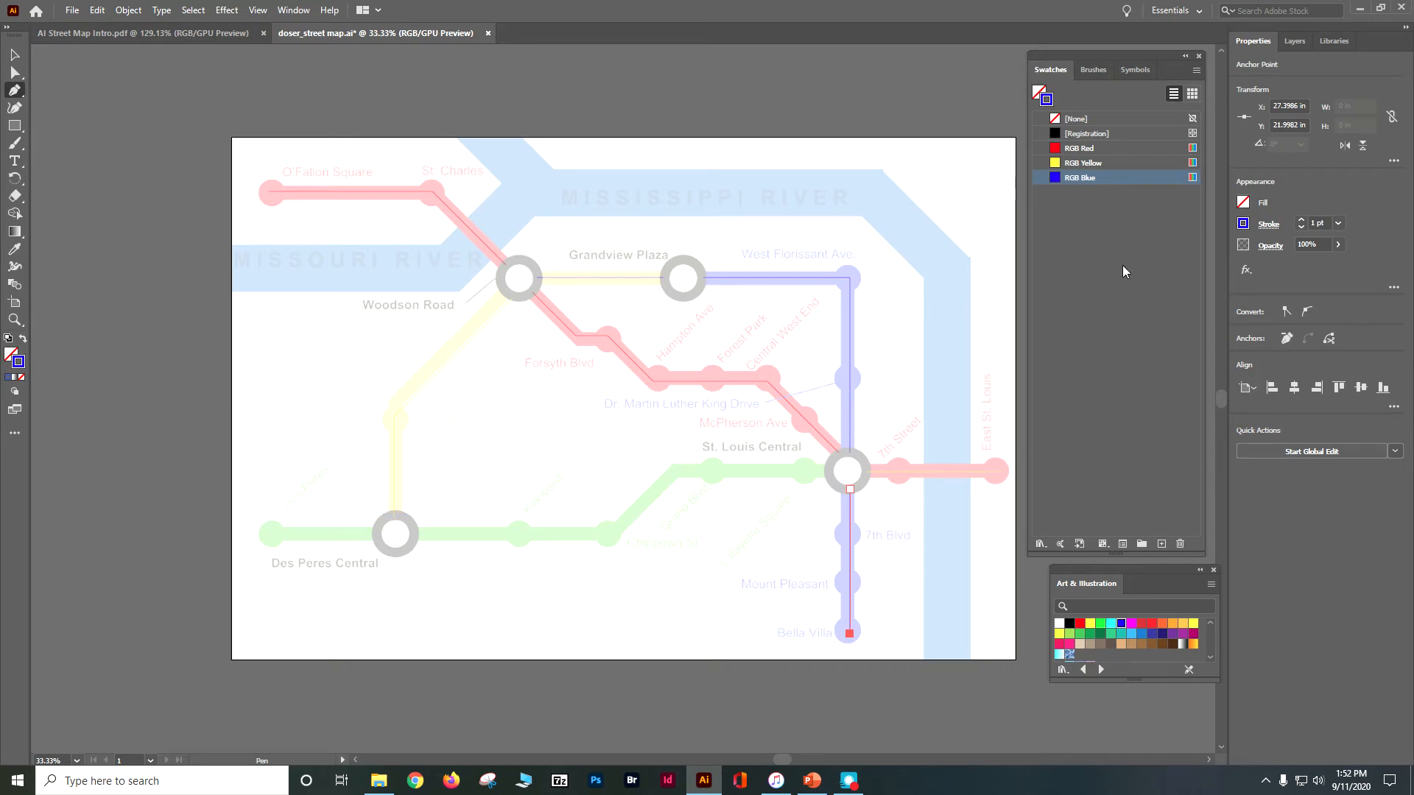
- Set the stroke color to green R=0 G=146 B=69 from the Art & Illustration library and add it to the Swatches list
left_click(1090, 634)
left_click(1209, 585)
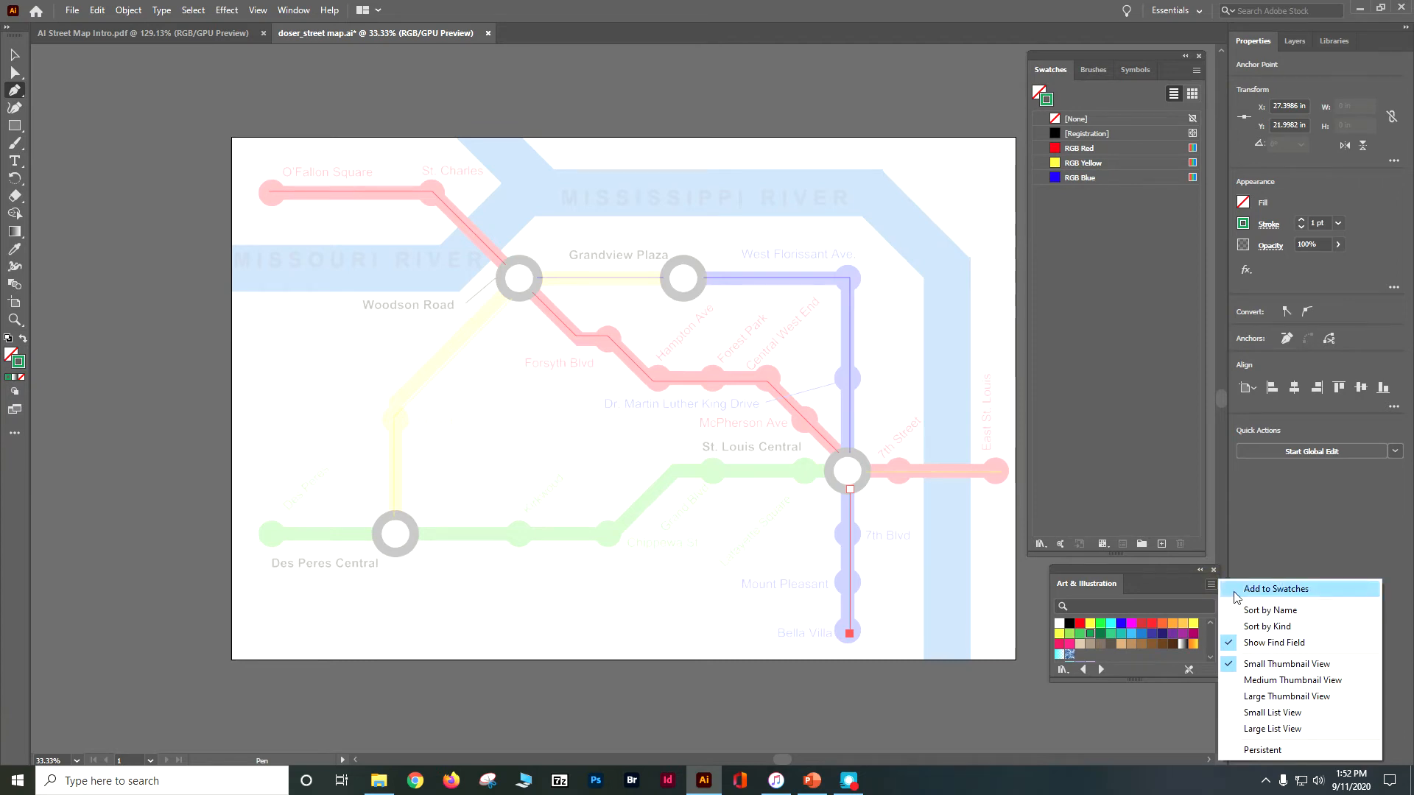
left_click(1276, 589)
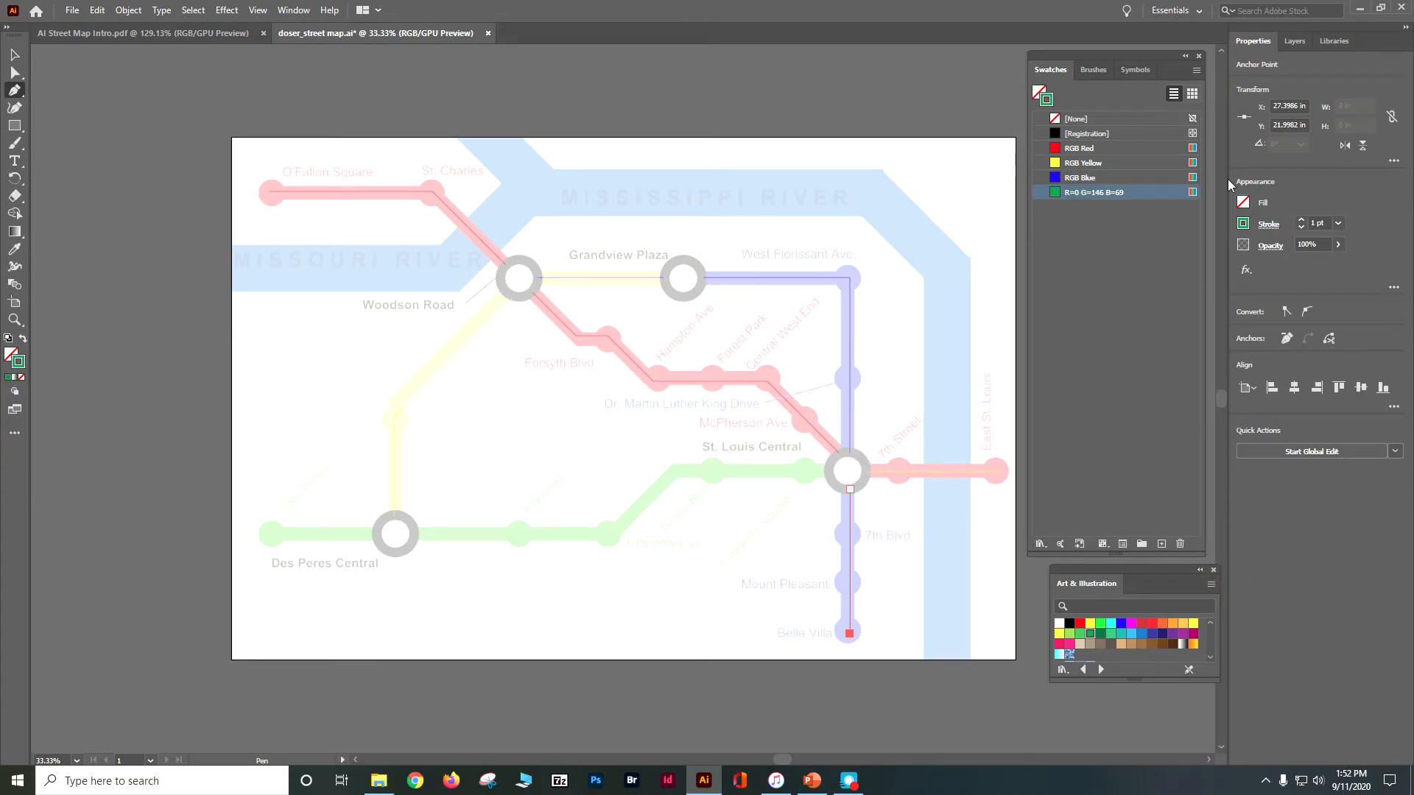
- Trace the green line from its western end to the Des Peres Central circle, and from there through both bends to the St. Louis Central circle
left_click(265, 530)
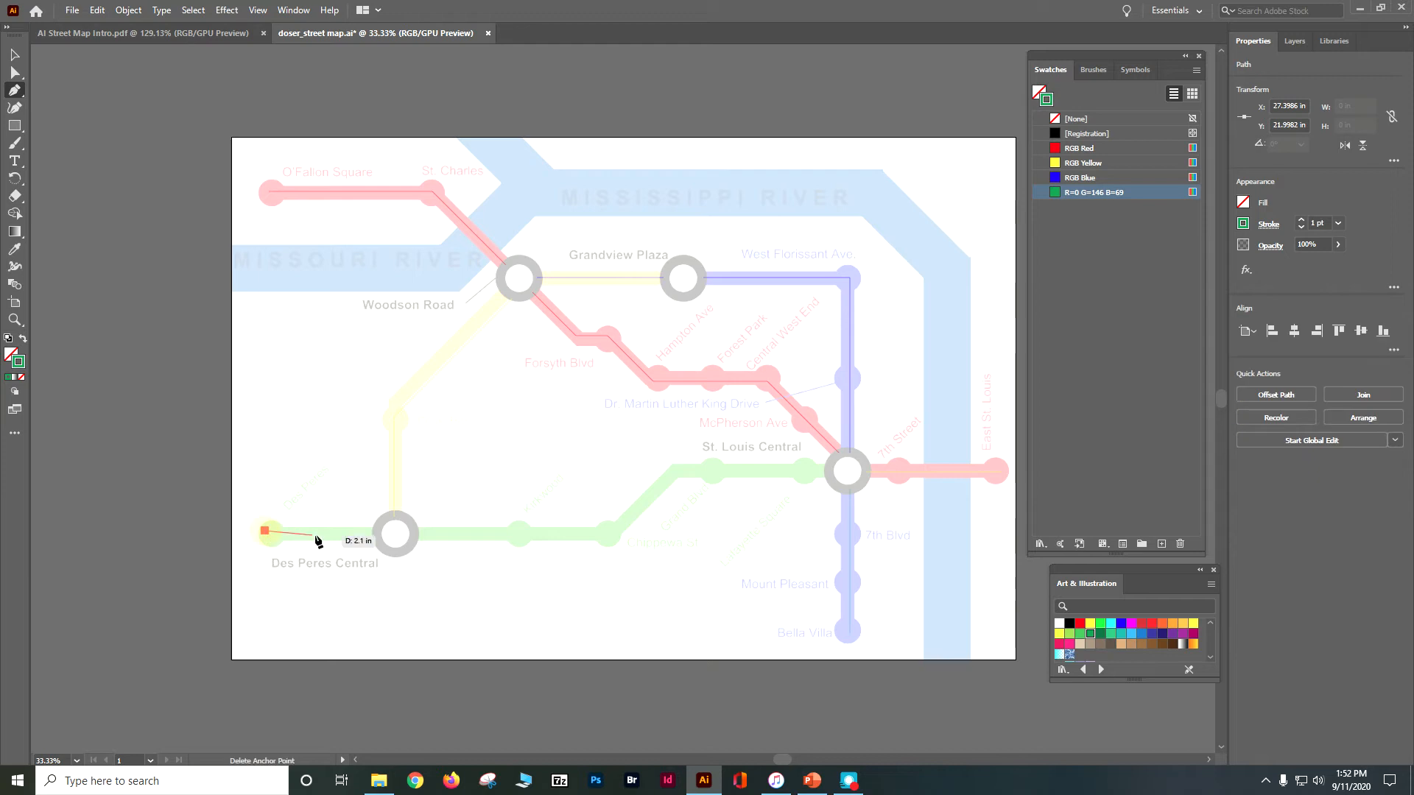
left_click(376, 531)
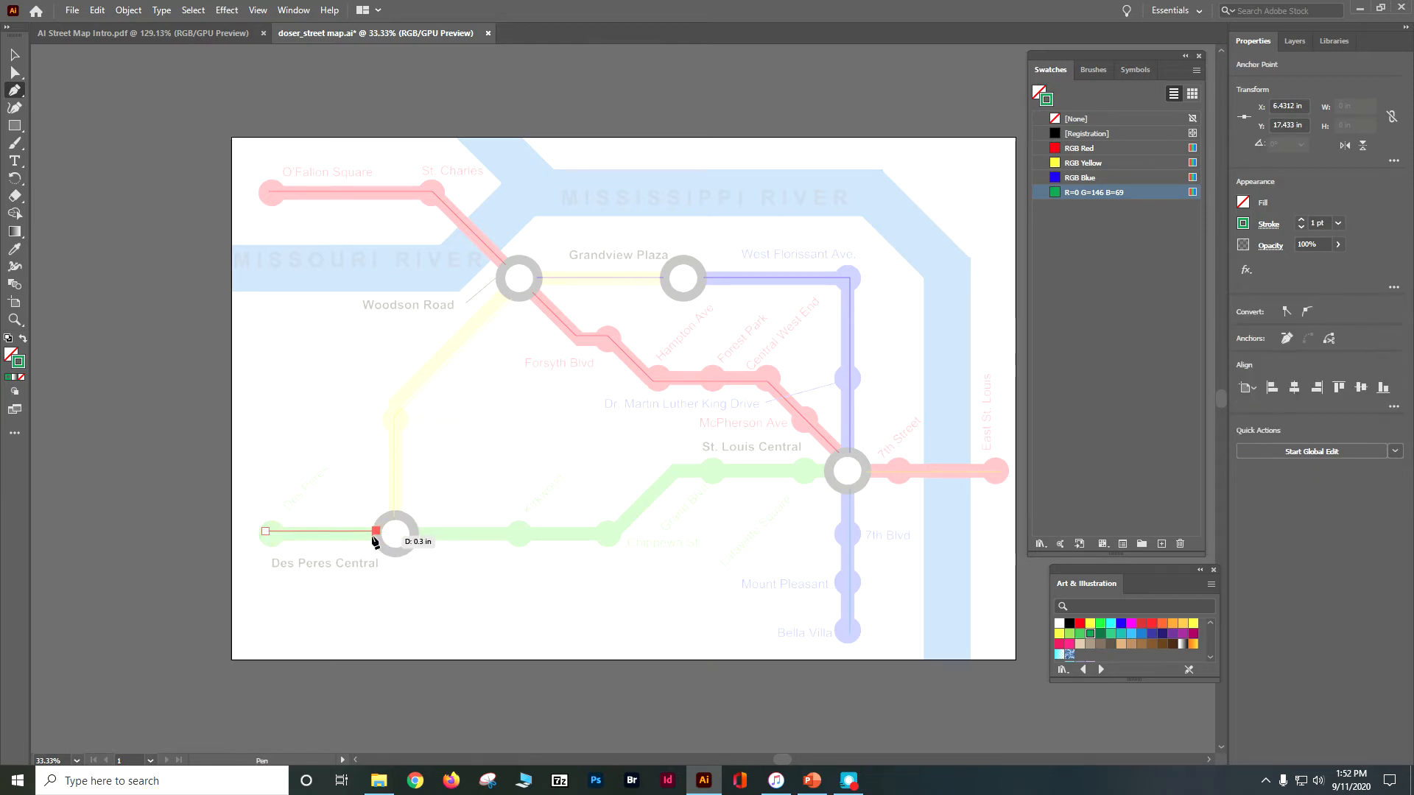
left_click(416, 531)
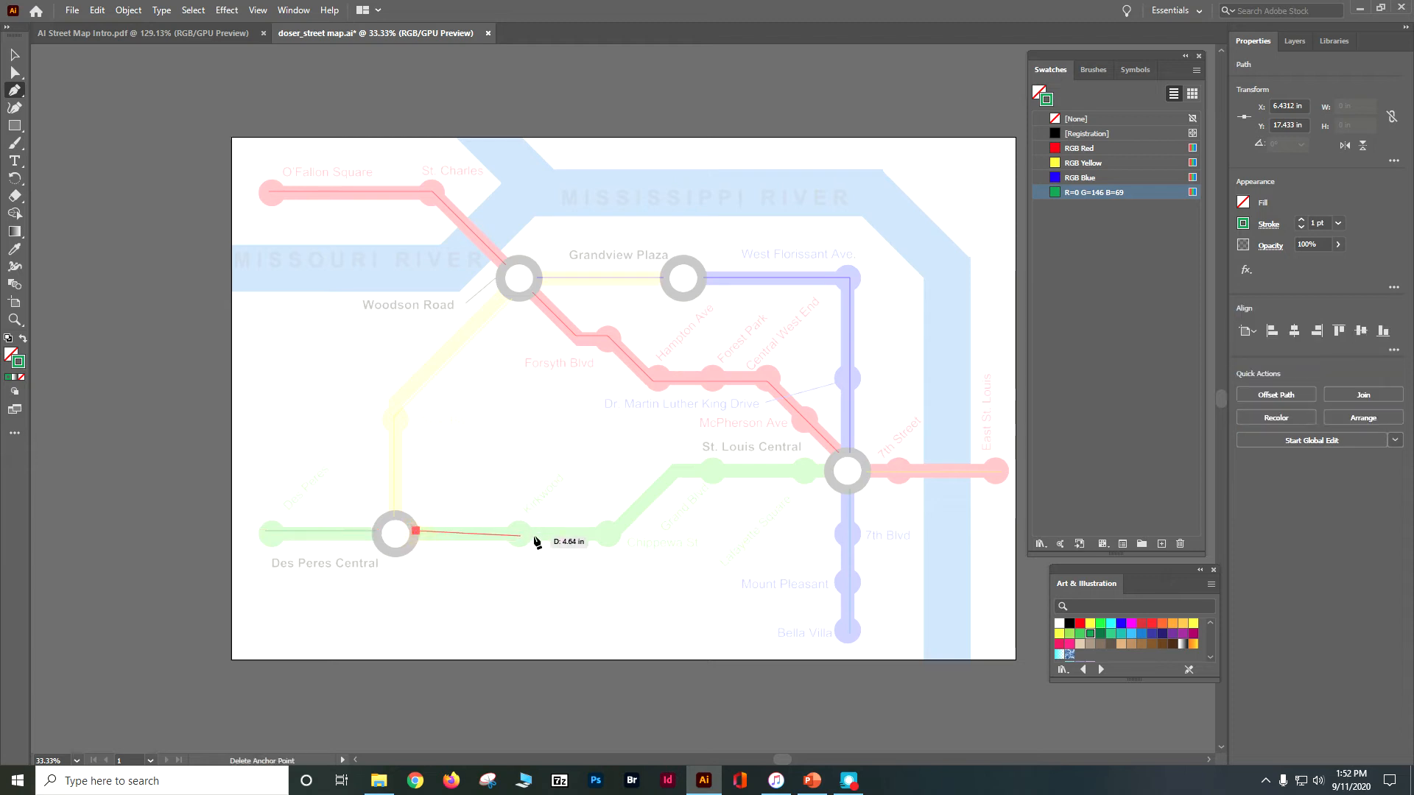
left_click(606, 531)
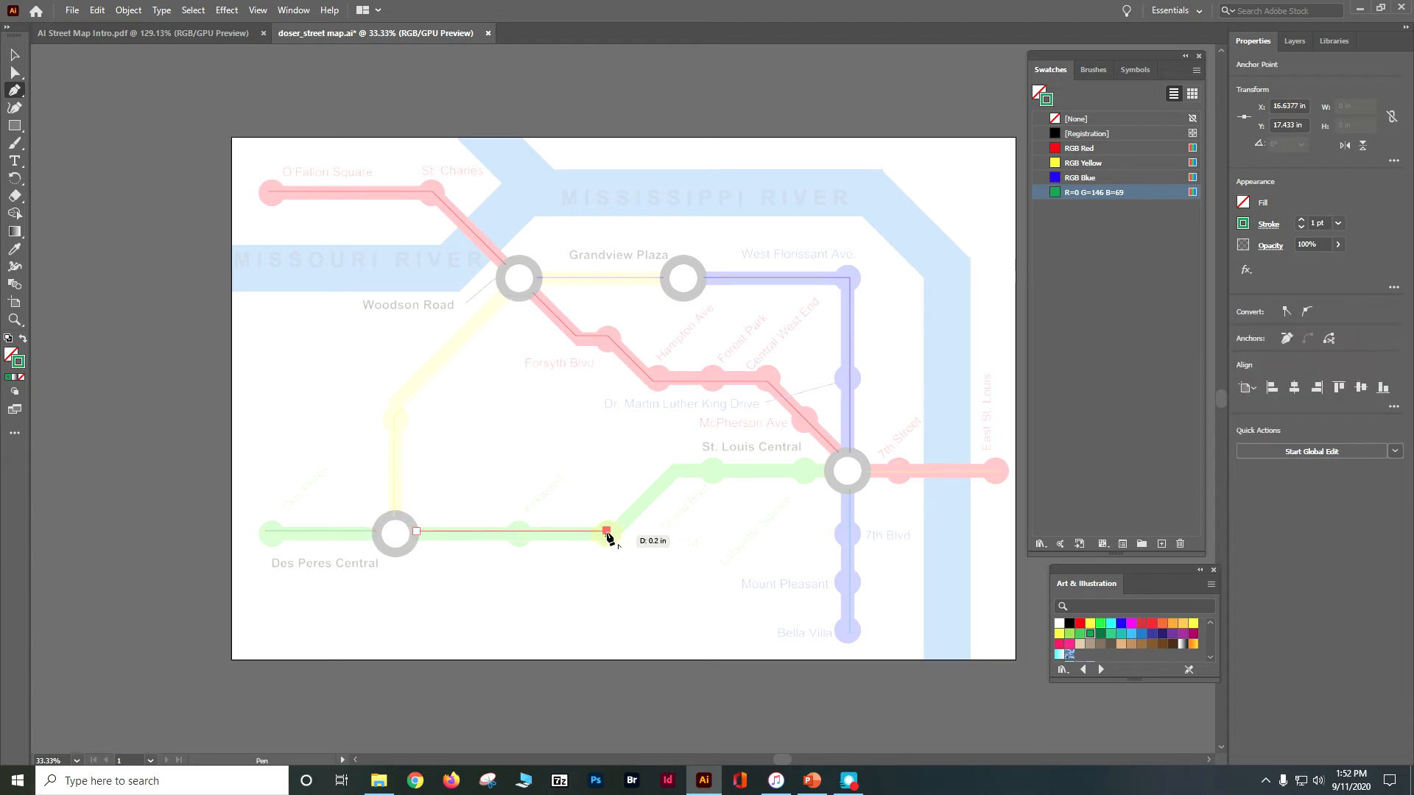
left_click(668, 469)
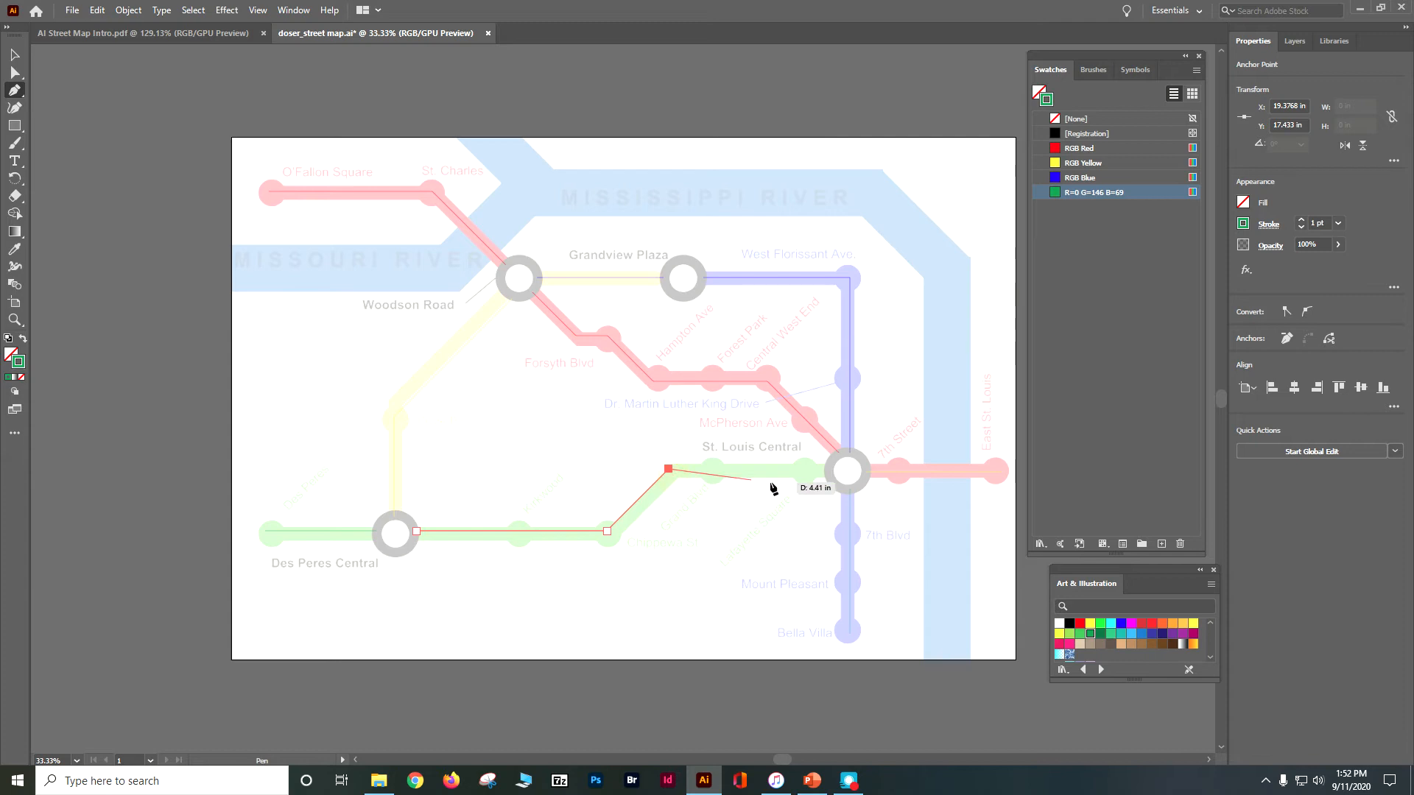
left_click(823, 470)
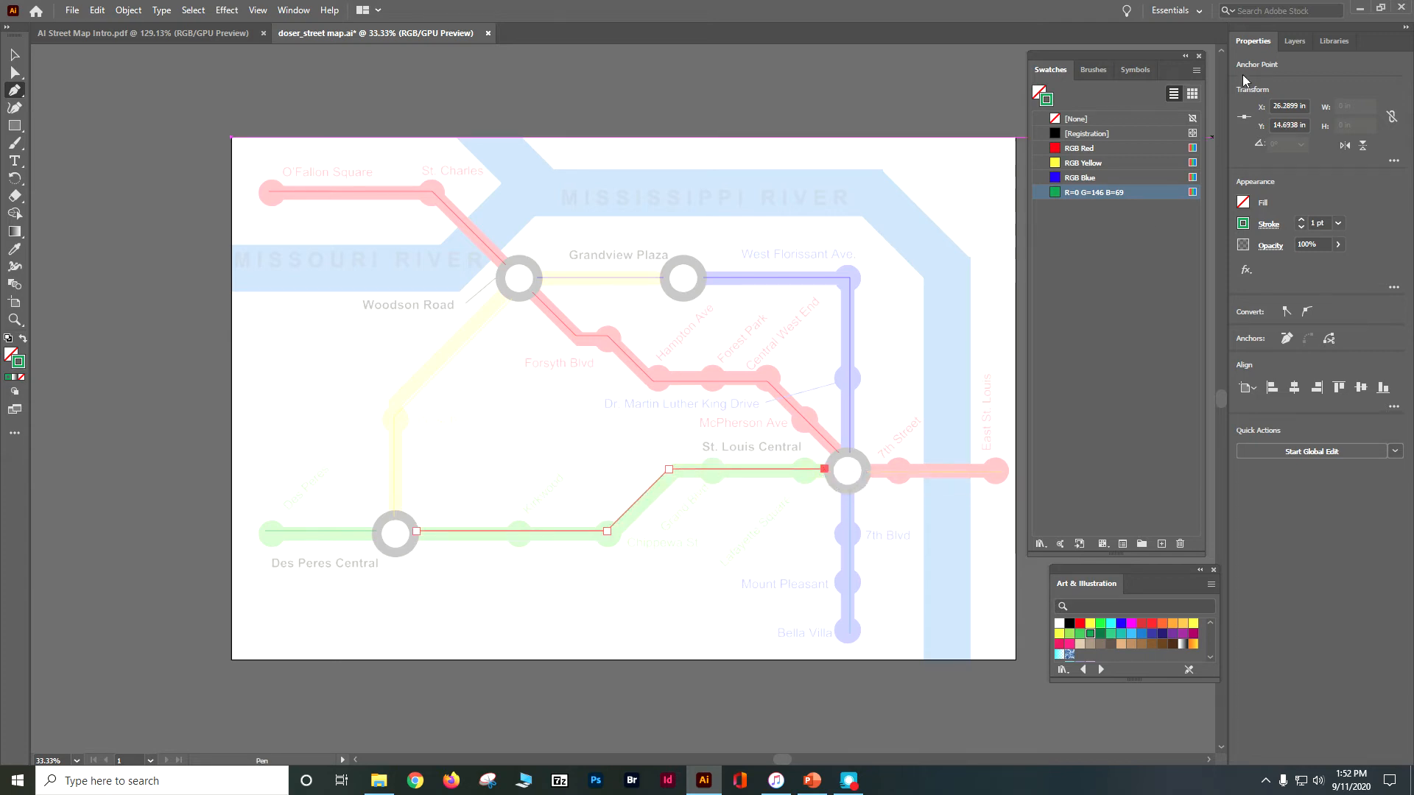
- Hide the Base layer to check the traced lines on their own, and show it again
left_click(1299, 41)
left_click(1236, 79)
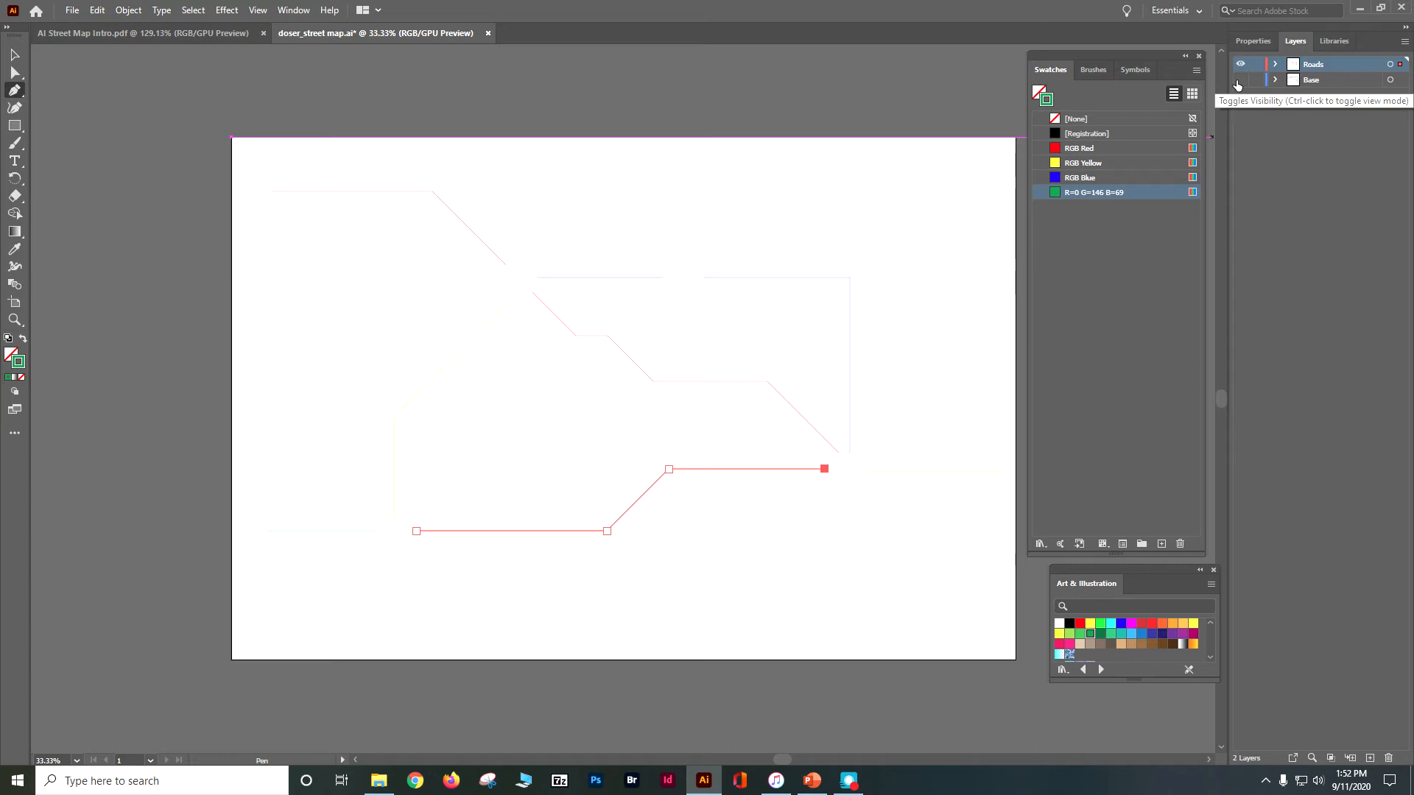
left_click(1236, 79)
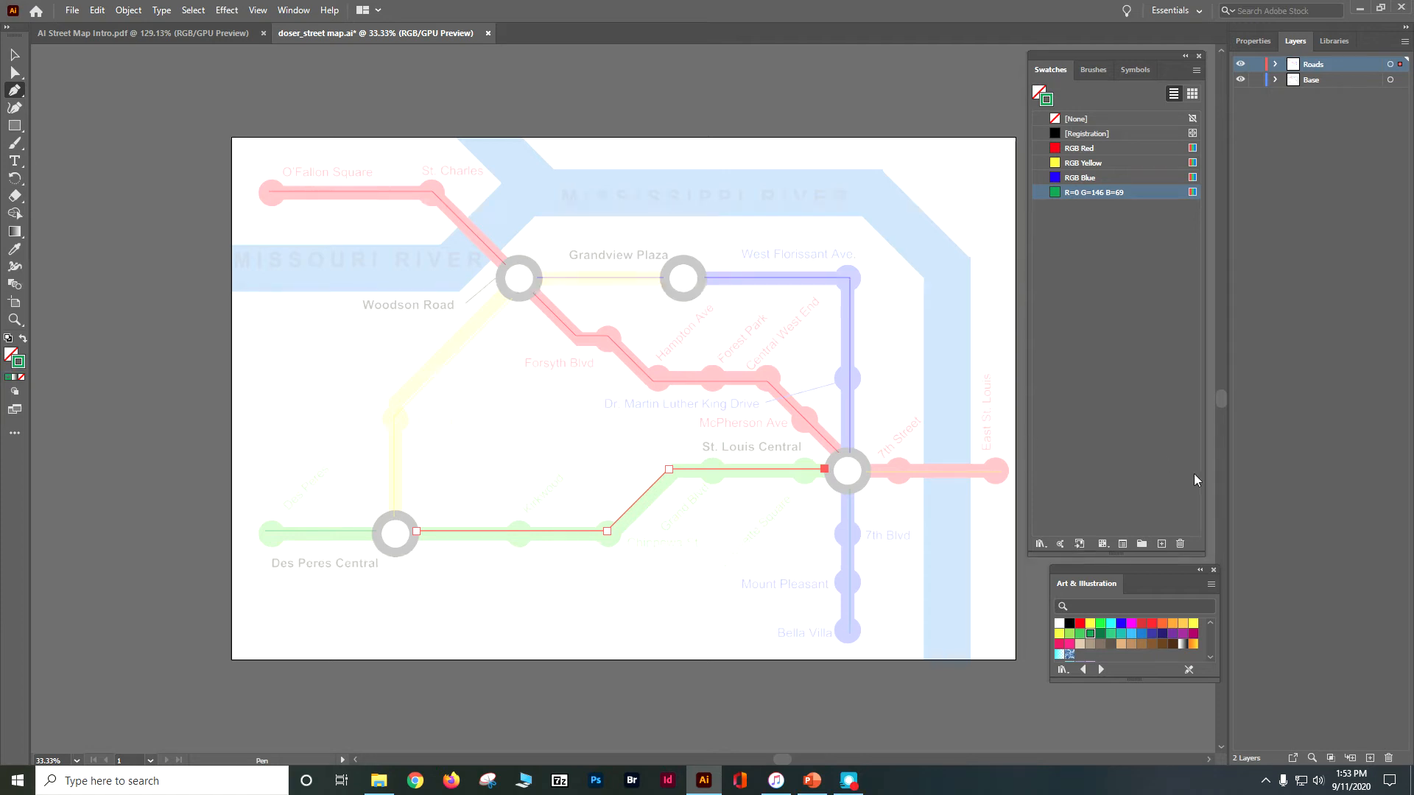
- Select all artwork on the Roads layer and set its stroke weight to 60 pt
left_click(1389, 65)
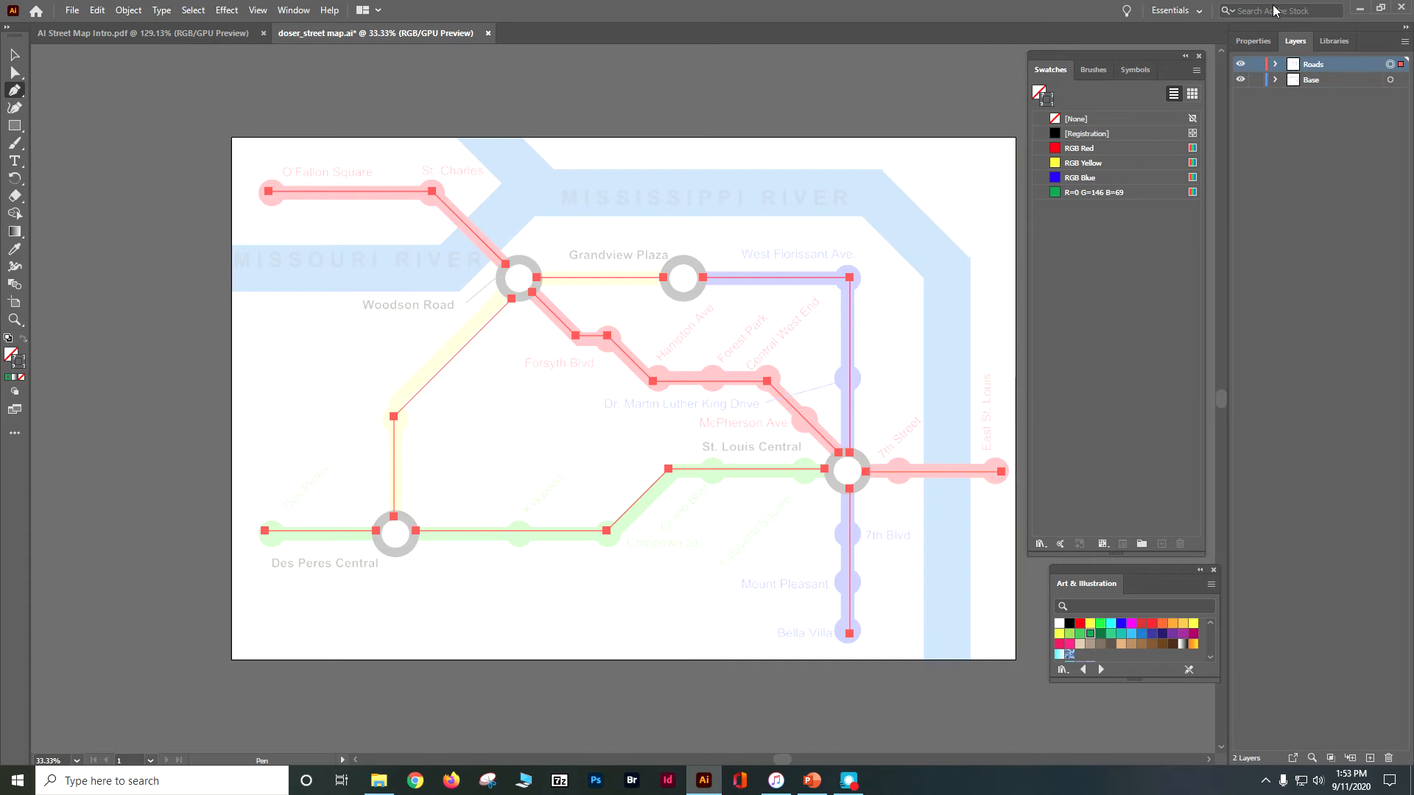
left_click(1261, 41)
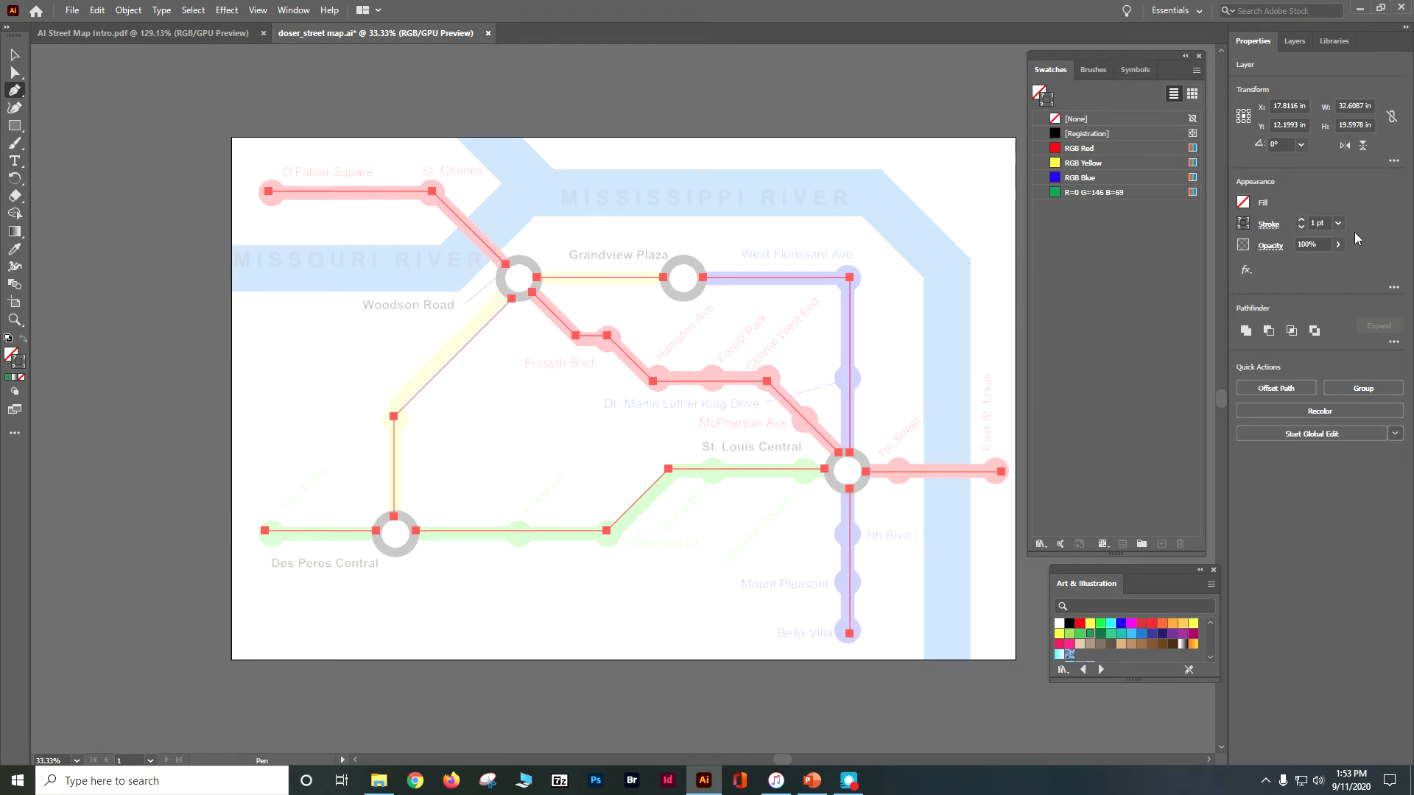
left_click(1316, 223)
type("60")
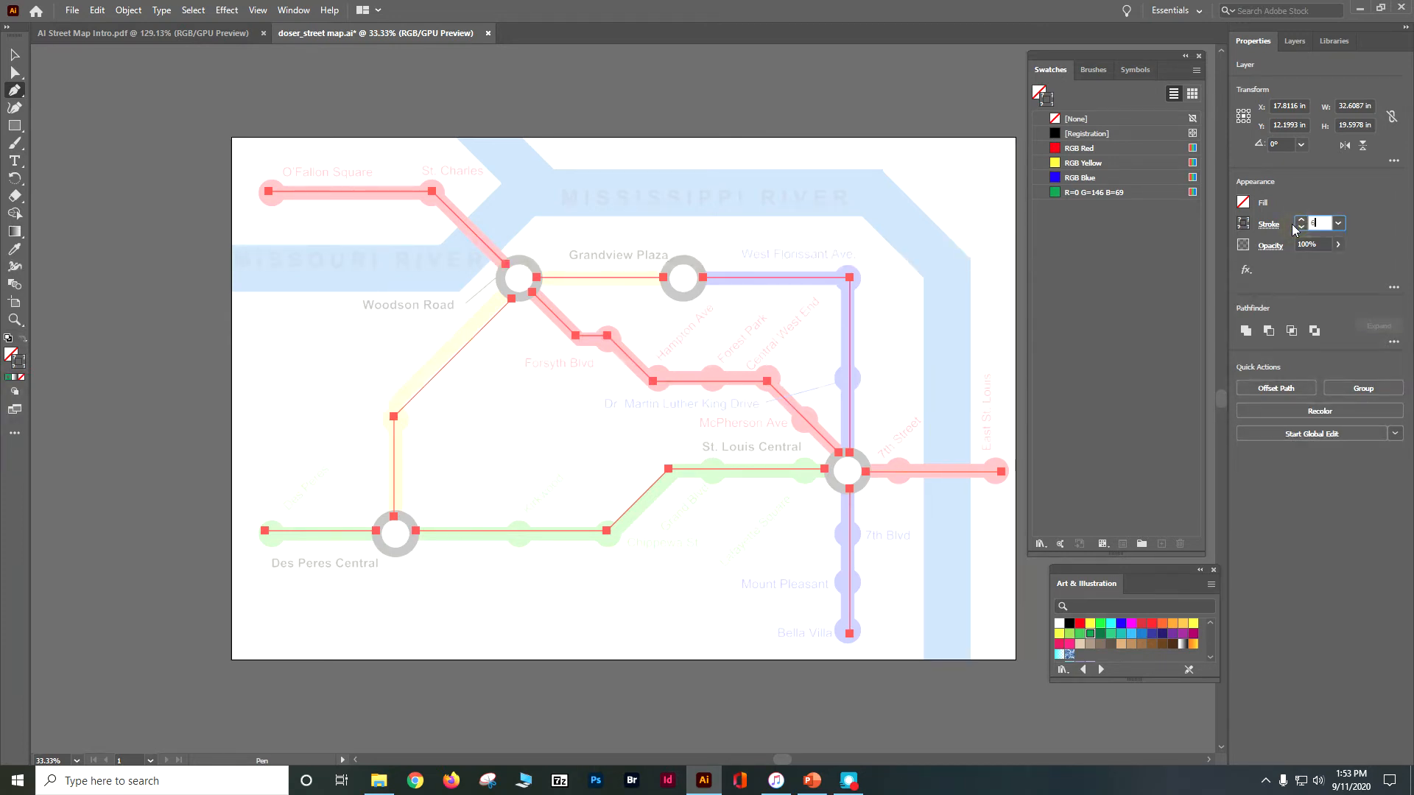
key("Return")
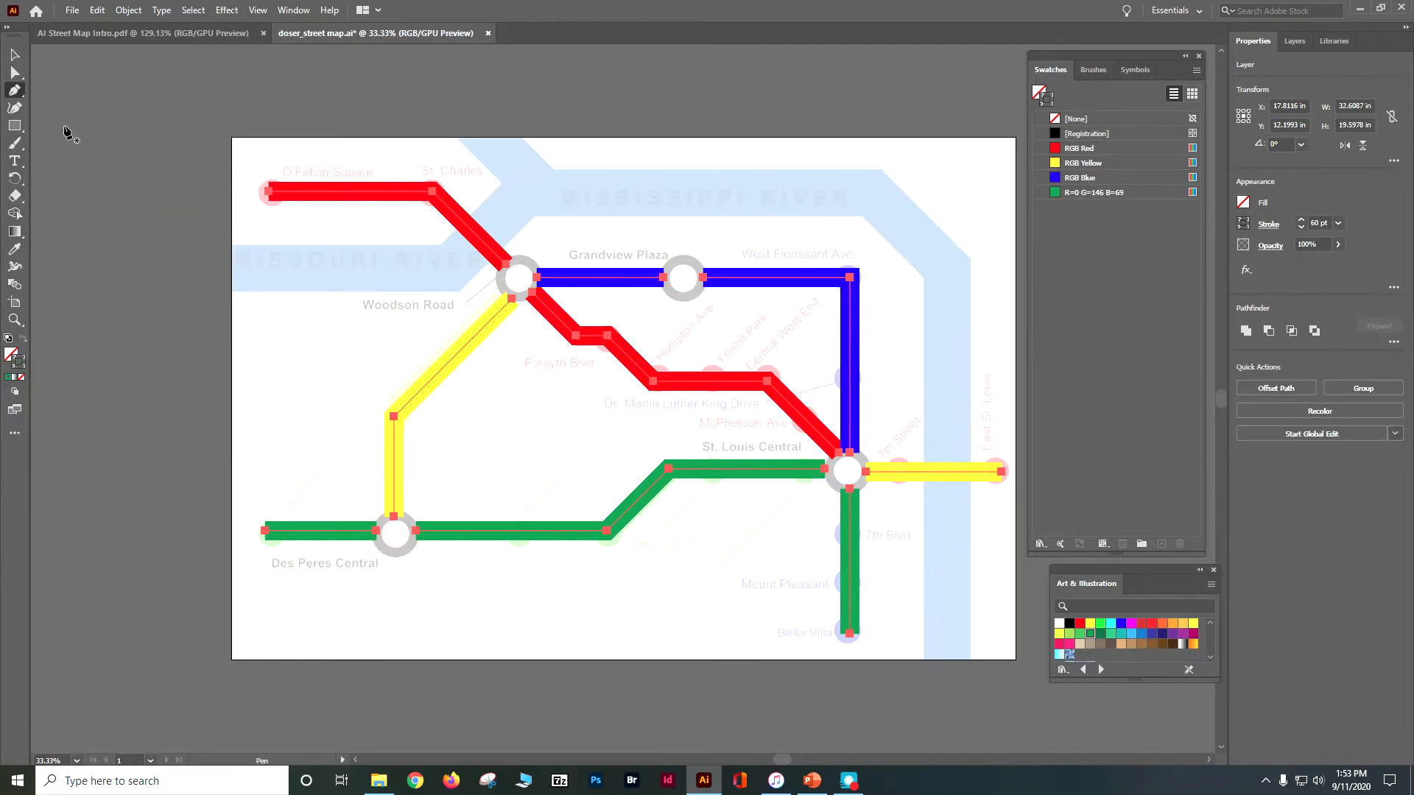
- Shift the traced lines slightly upward with Direct Selection, and move the yellow line's end anchors at the Des Peres Central and Woodson Road circles
left_click(14, 72)
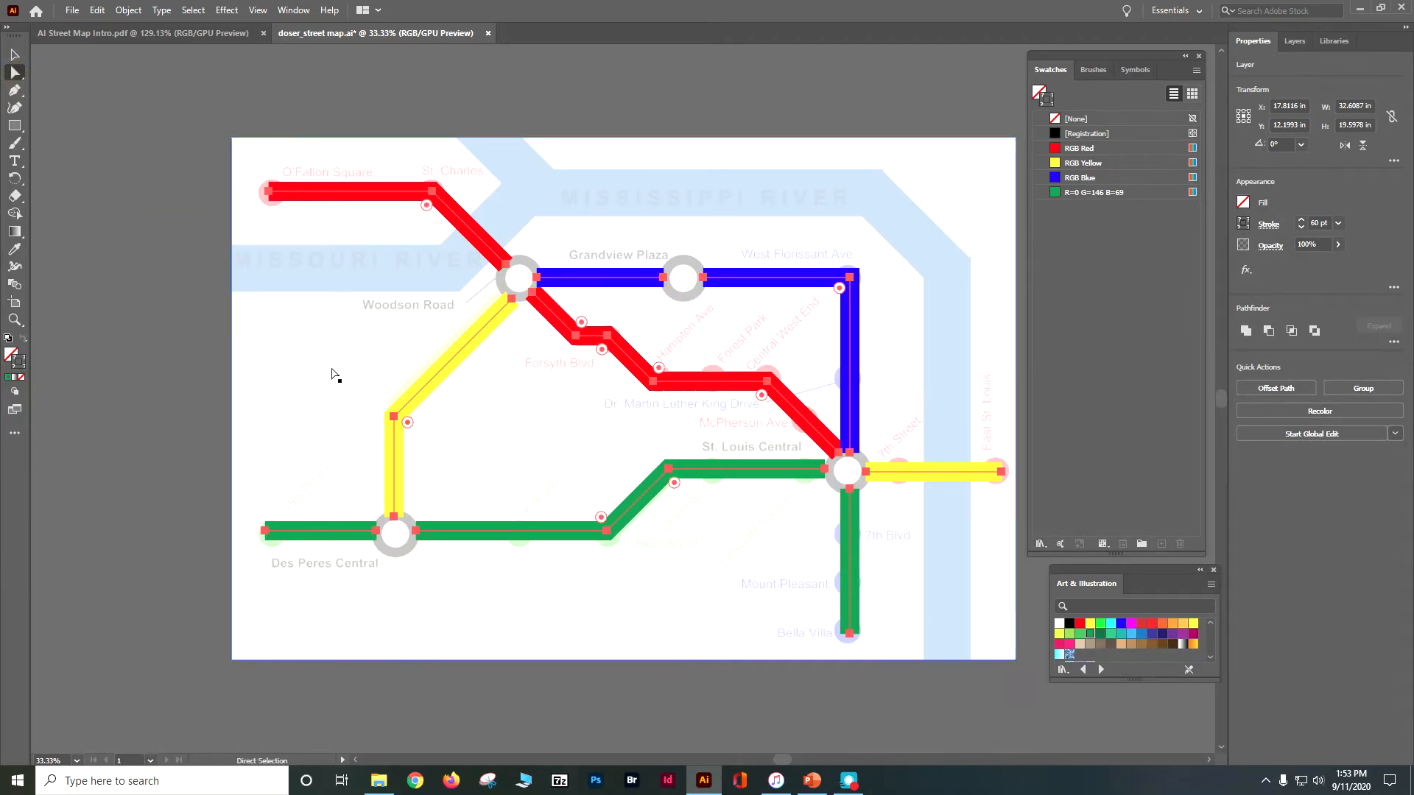
left_click_drag(393, 417, 397, 402)
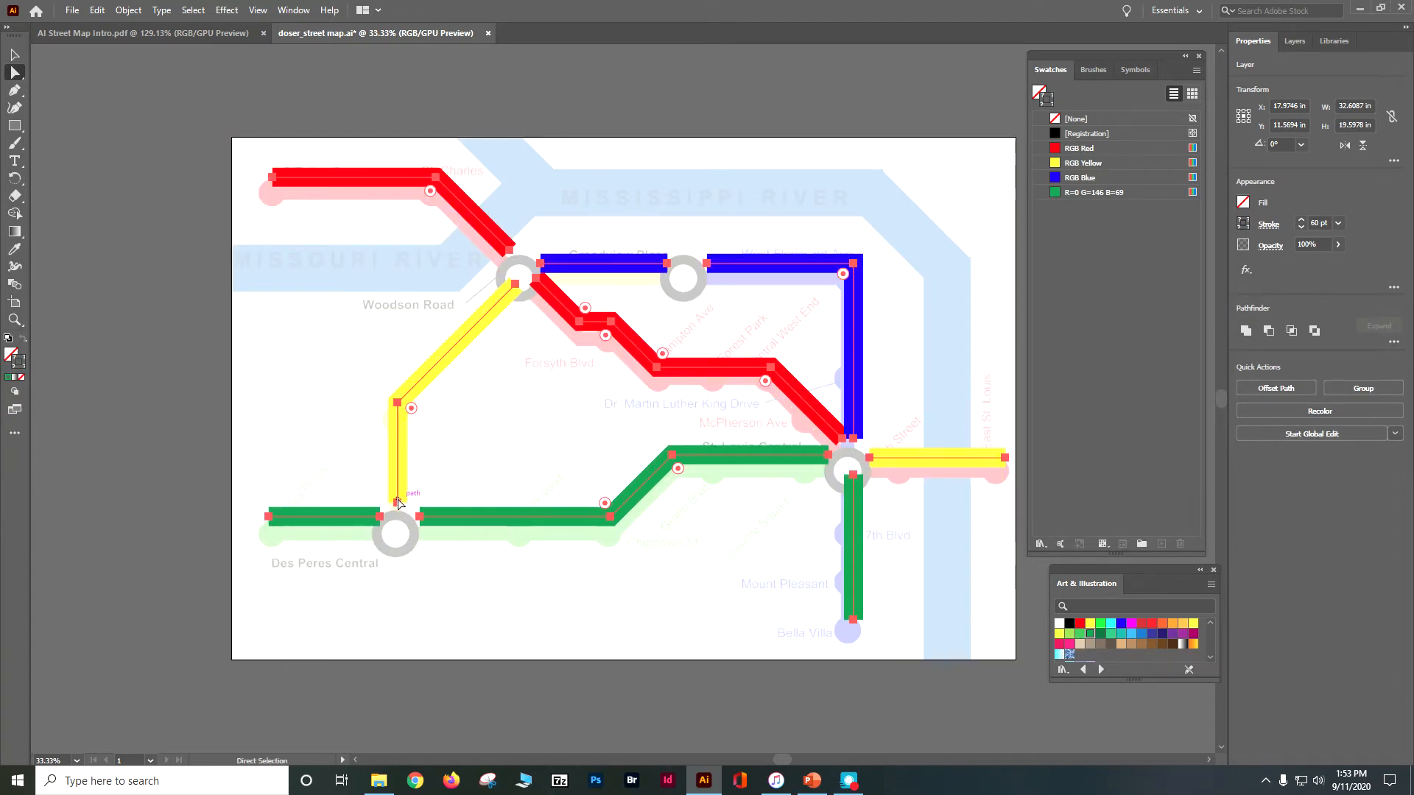
left_click(203, 455)
left_click(403, 410)
left_click_drag(397, 503, 398, 516)
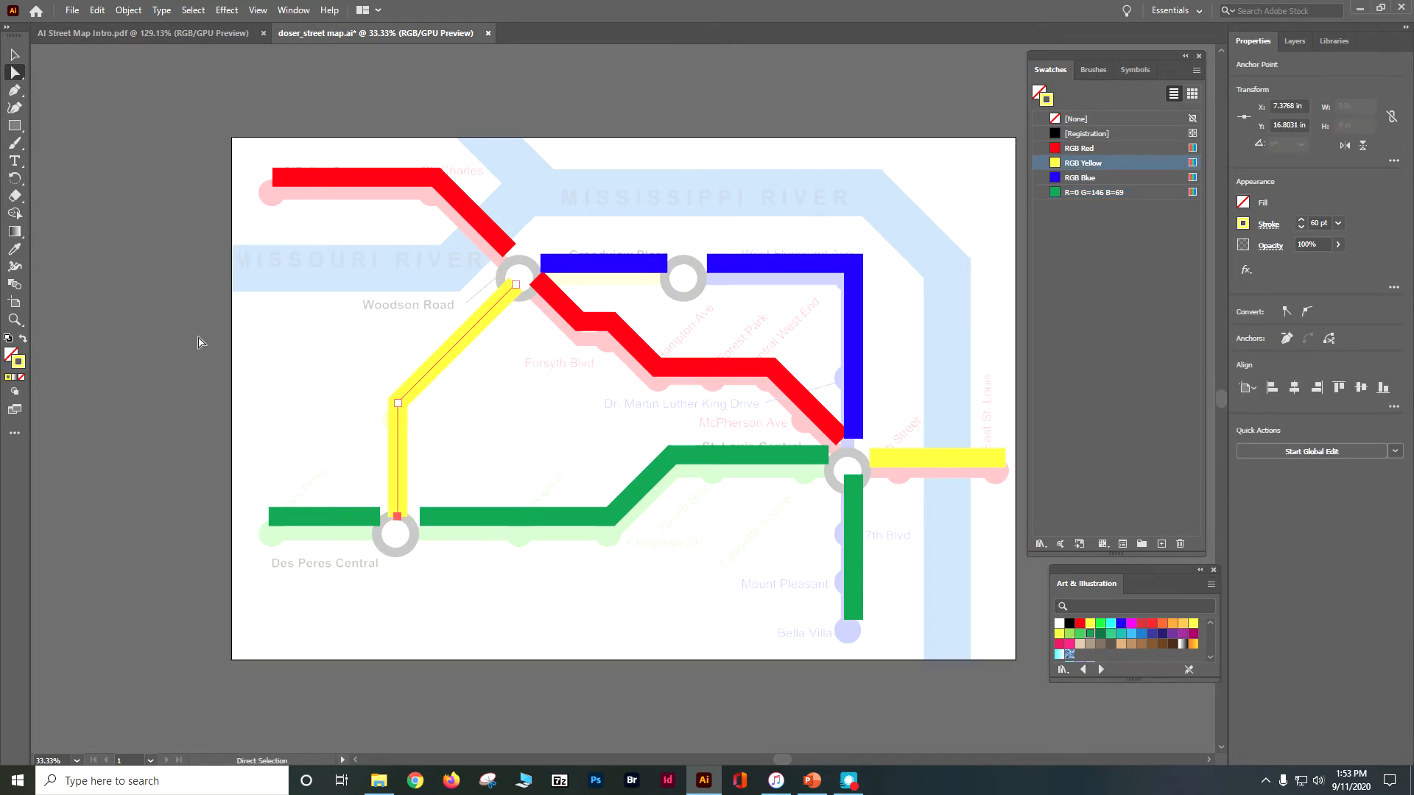
left_click_drag(515, 287, 509, 291)
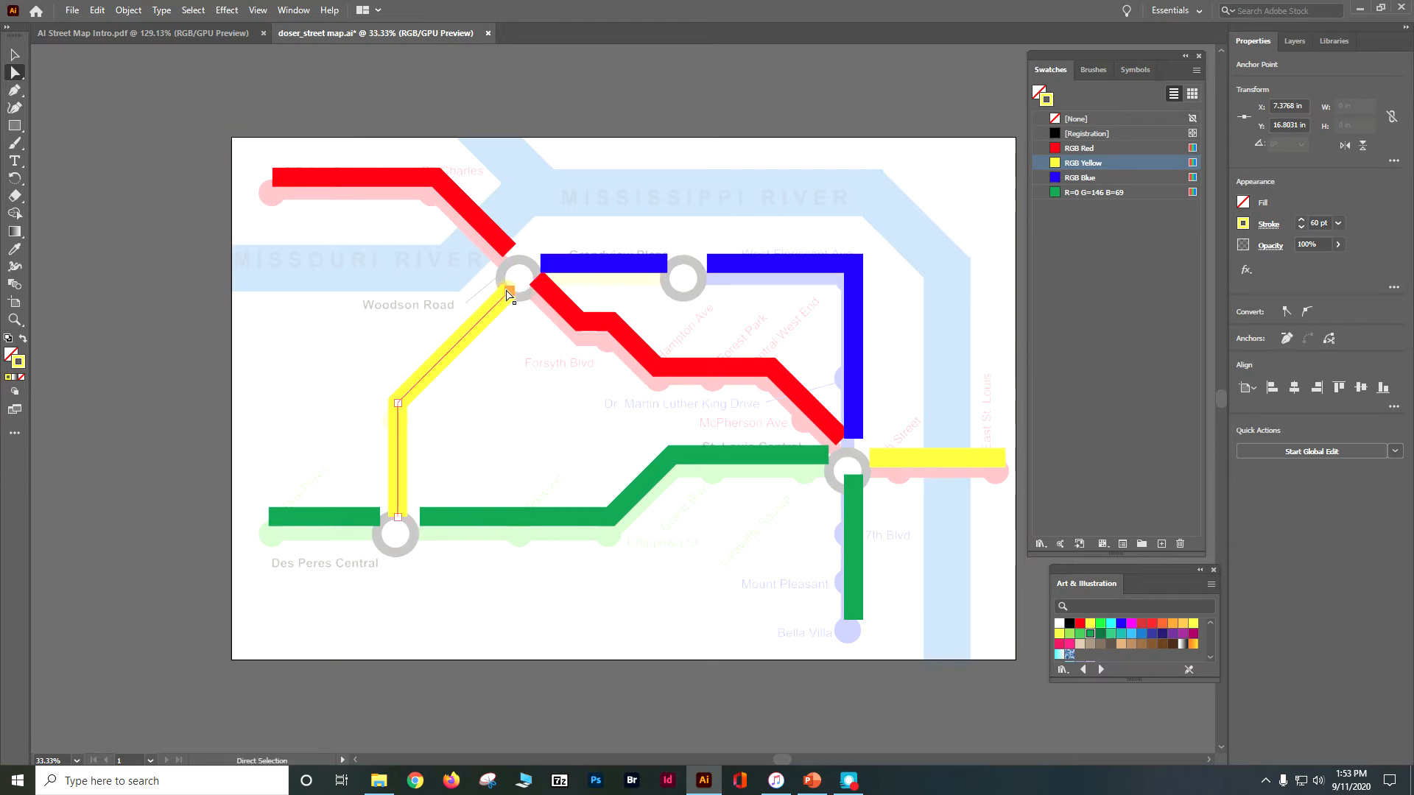
- Select all Roads layer artwork, nudge it down and left back toward the base map's lines, and save the document
left_click(1297, 42)
left_click(1390, 64)
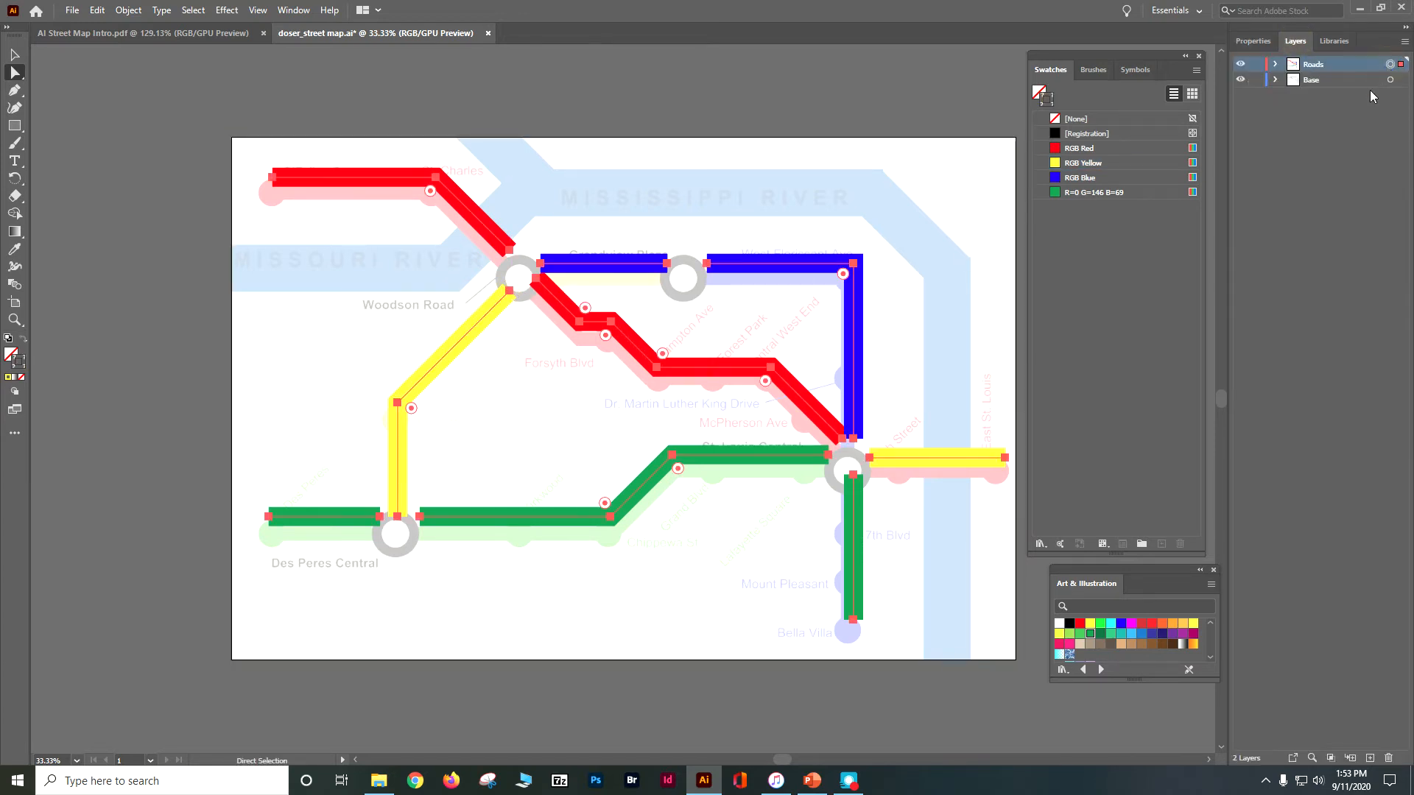
key("Down")
key("Down")
key("Down")
key("Down")
key("Down")
key("Down")
key("Down")
key("Down")
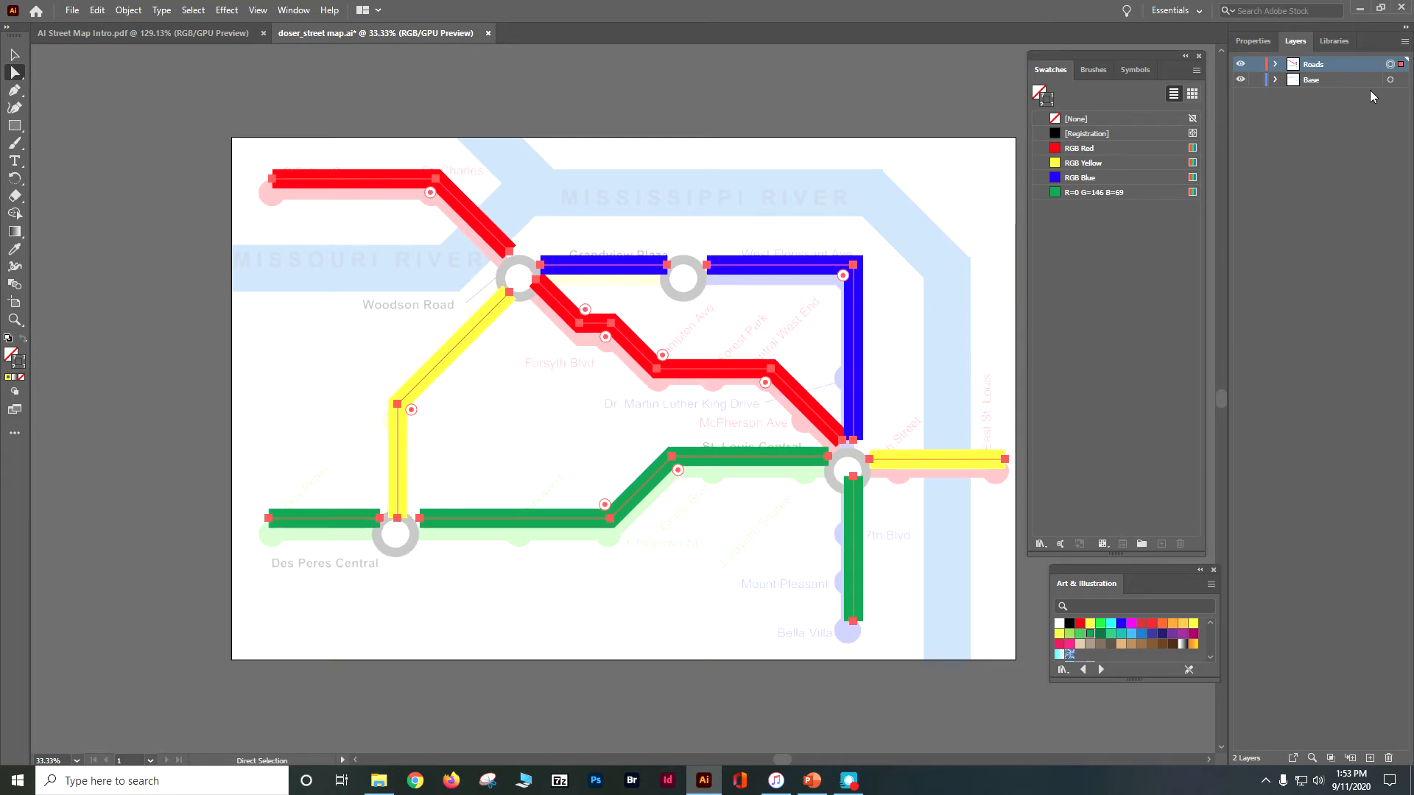
key("Down")
key("Down")
key("Down")
key("Down")
key("Down")
key("Down")
key("Down")
key("Down")
key("Down")
key("Down")
key("Down")
key("Down")
key("Down")
key("Down")
key("Down")
key("Down")
key("Left")
key("Left")
key("Left")
key("Left")
key("Left")
key("Left")
key("Left")
key("Left")
key("Left")
key("Left")
key("Left")
key("Left")
key("Left")
key("Left")
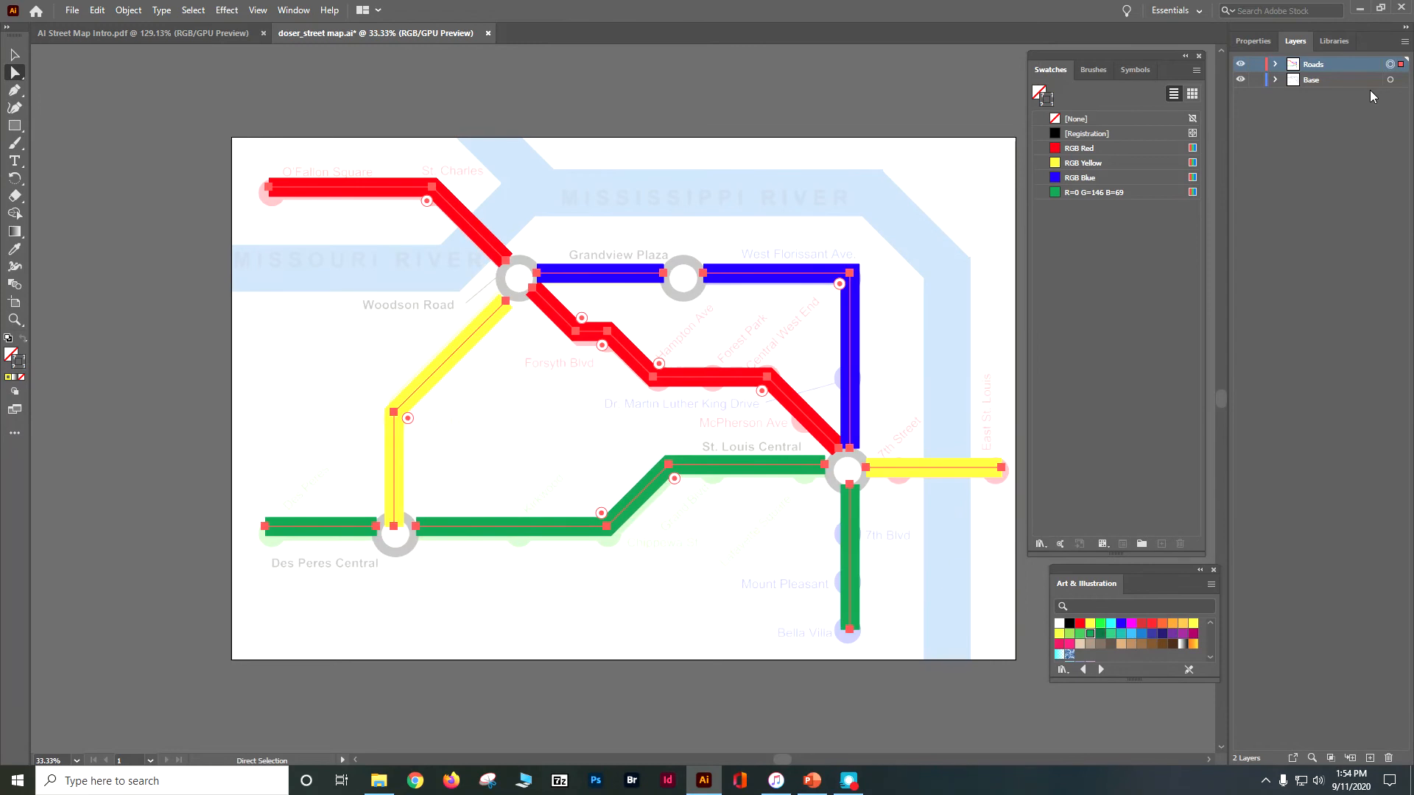
left_click(1364, 131)
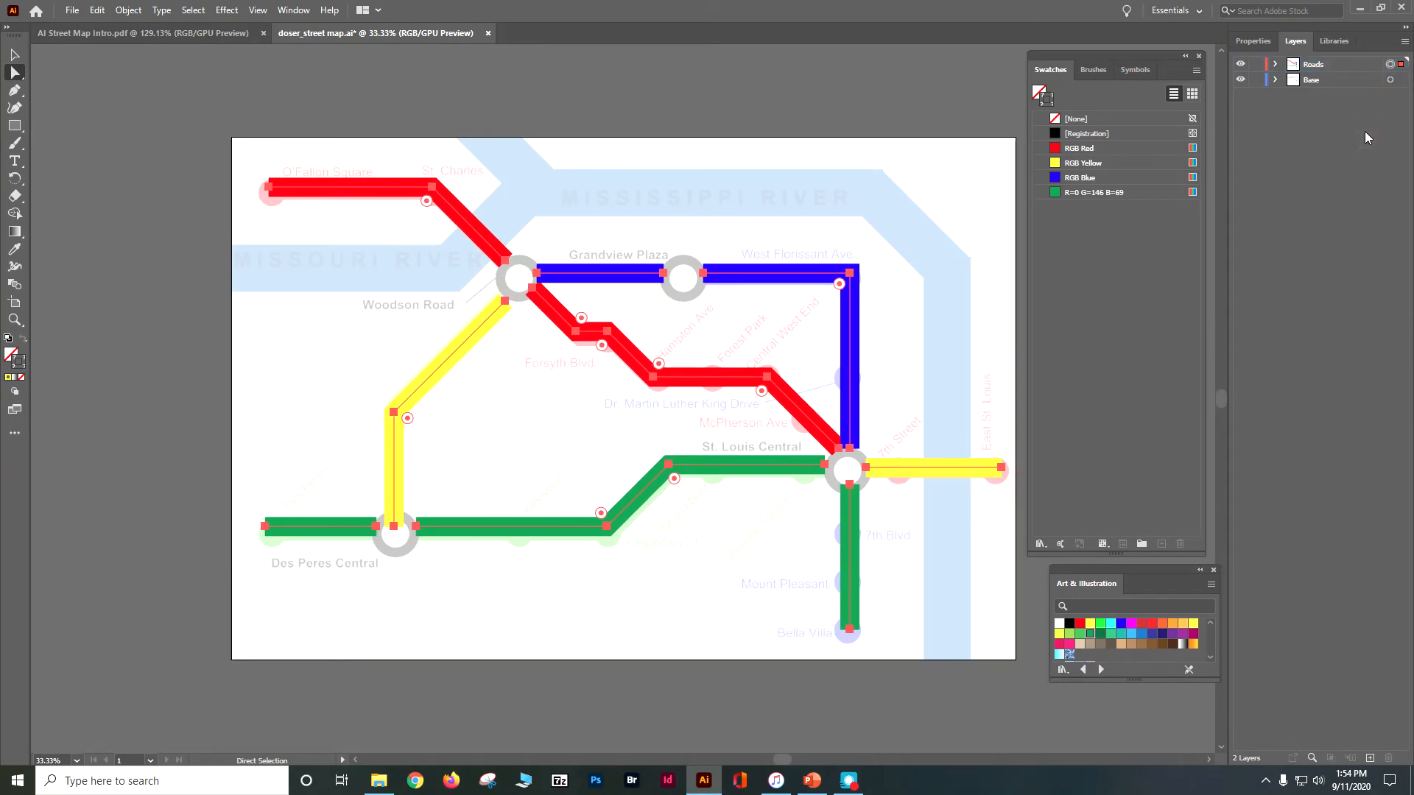
key("ctrl+s")
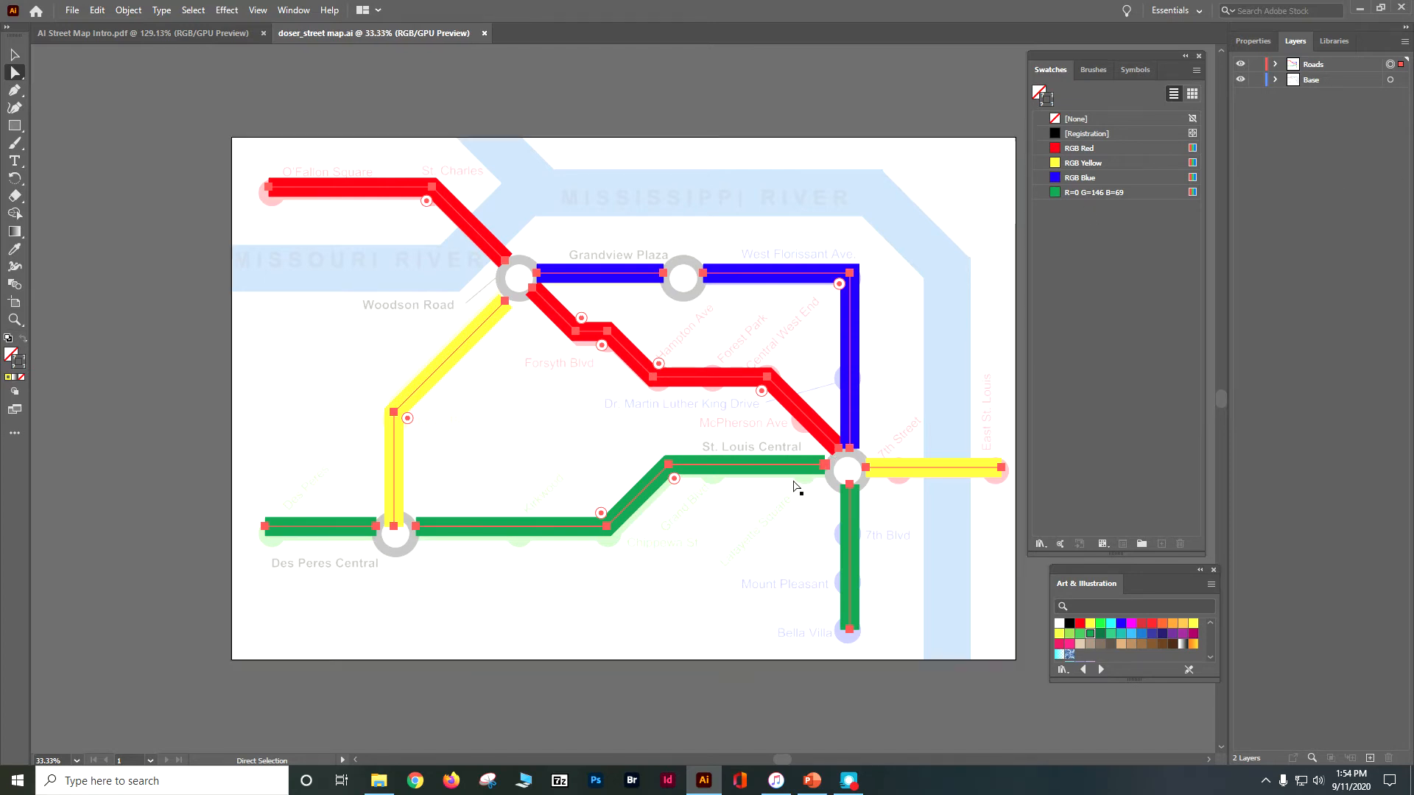
- Extend the green line's end anchor into the St. Louis Central circle and move the yellow line's upper end anchor up to the Woodson Road circle
left_click(625, 523)
left_click(811, 477)
left_click_drag(828, 470, 832, 472)
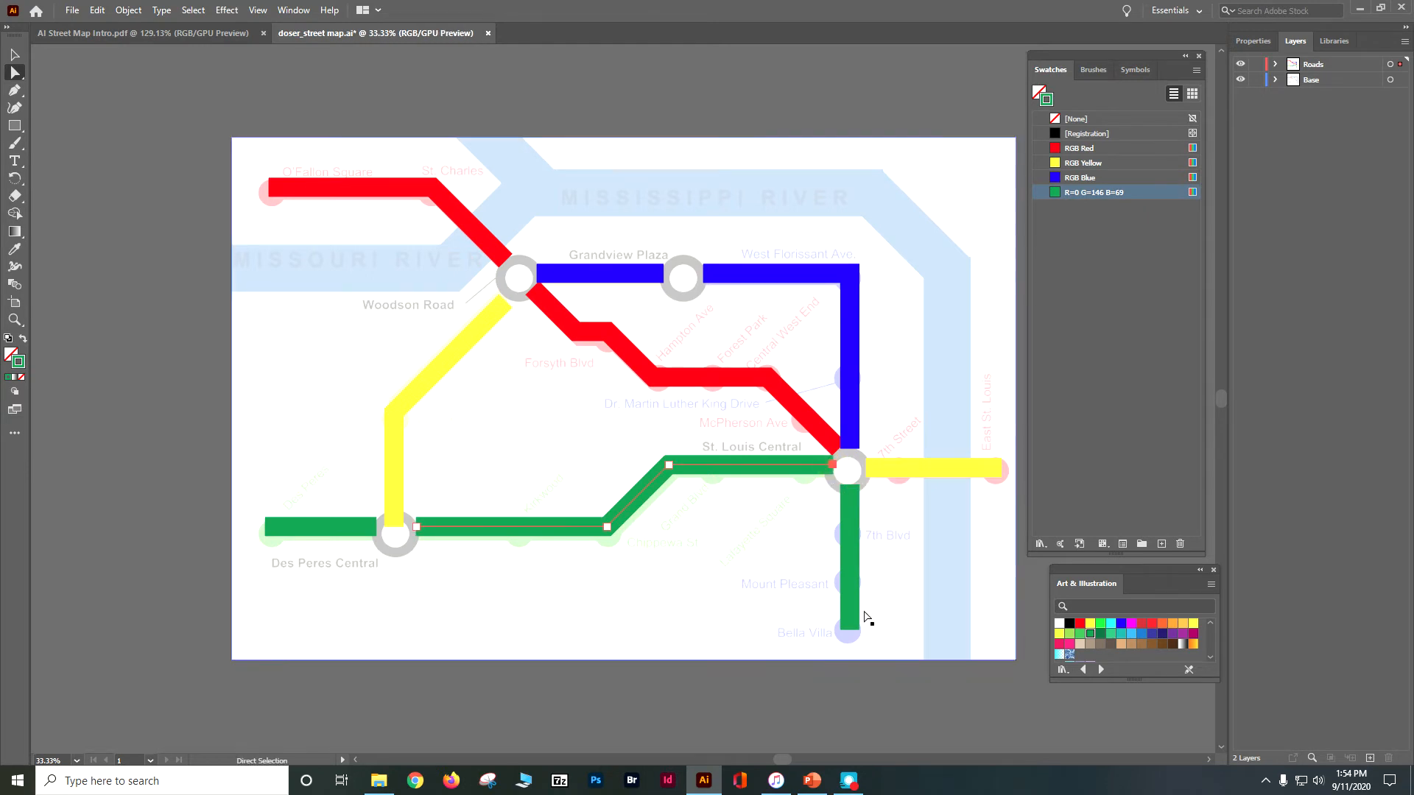
left_click(501, 313)
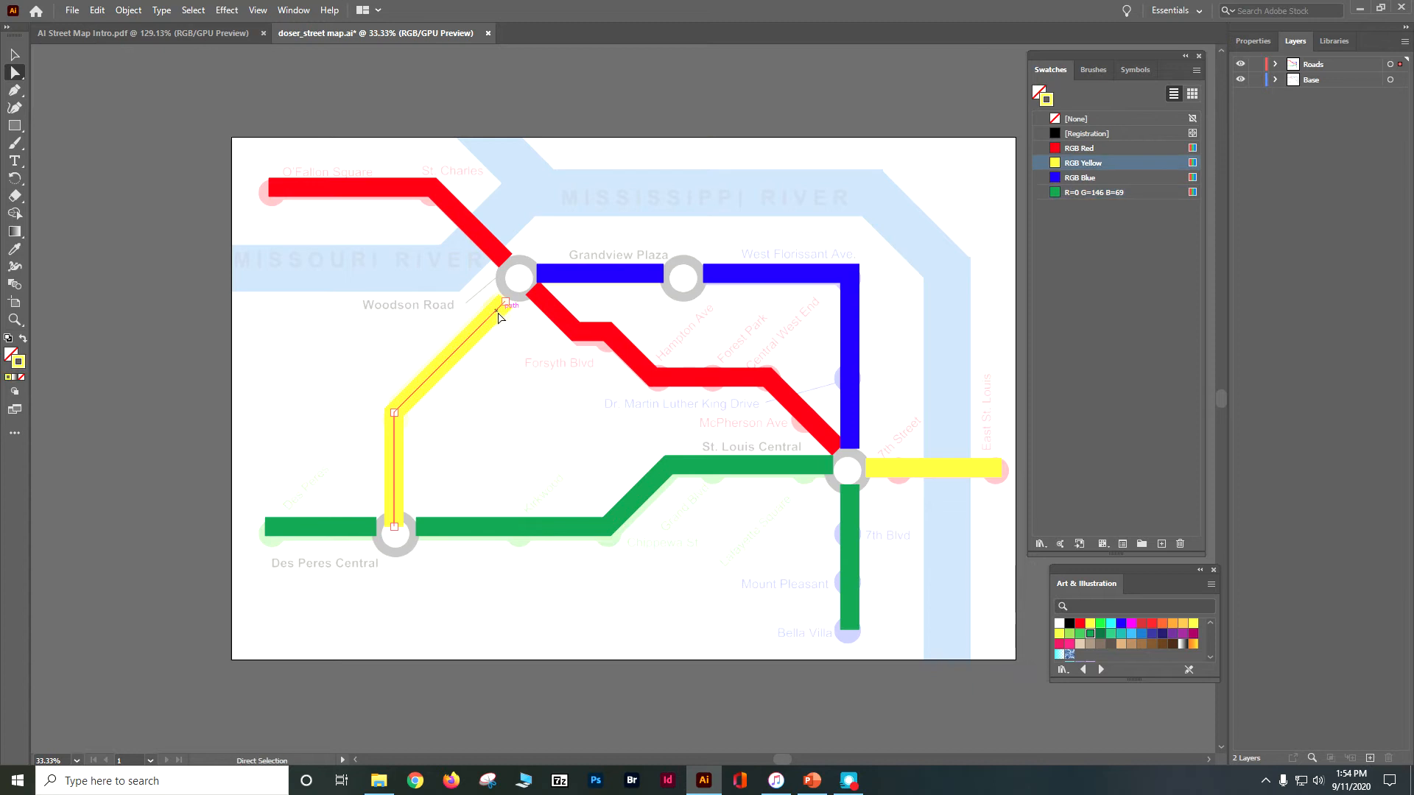
left_click_drag(508, 304, 504, 292)
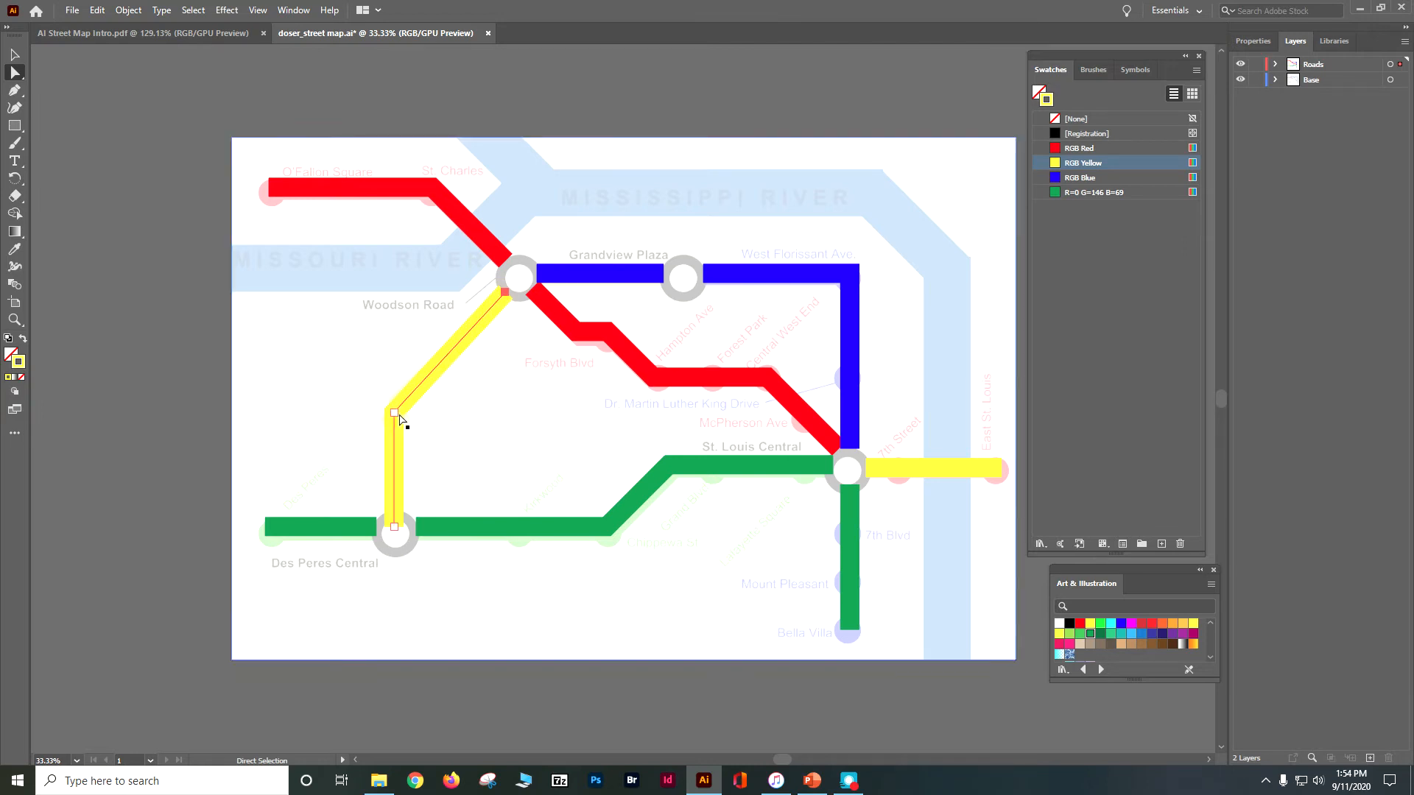
left_click_drag(400, 413, 403, 408)
left_click_drag(269, 431, 273, 428)
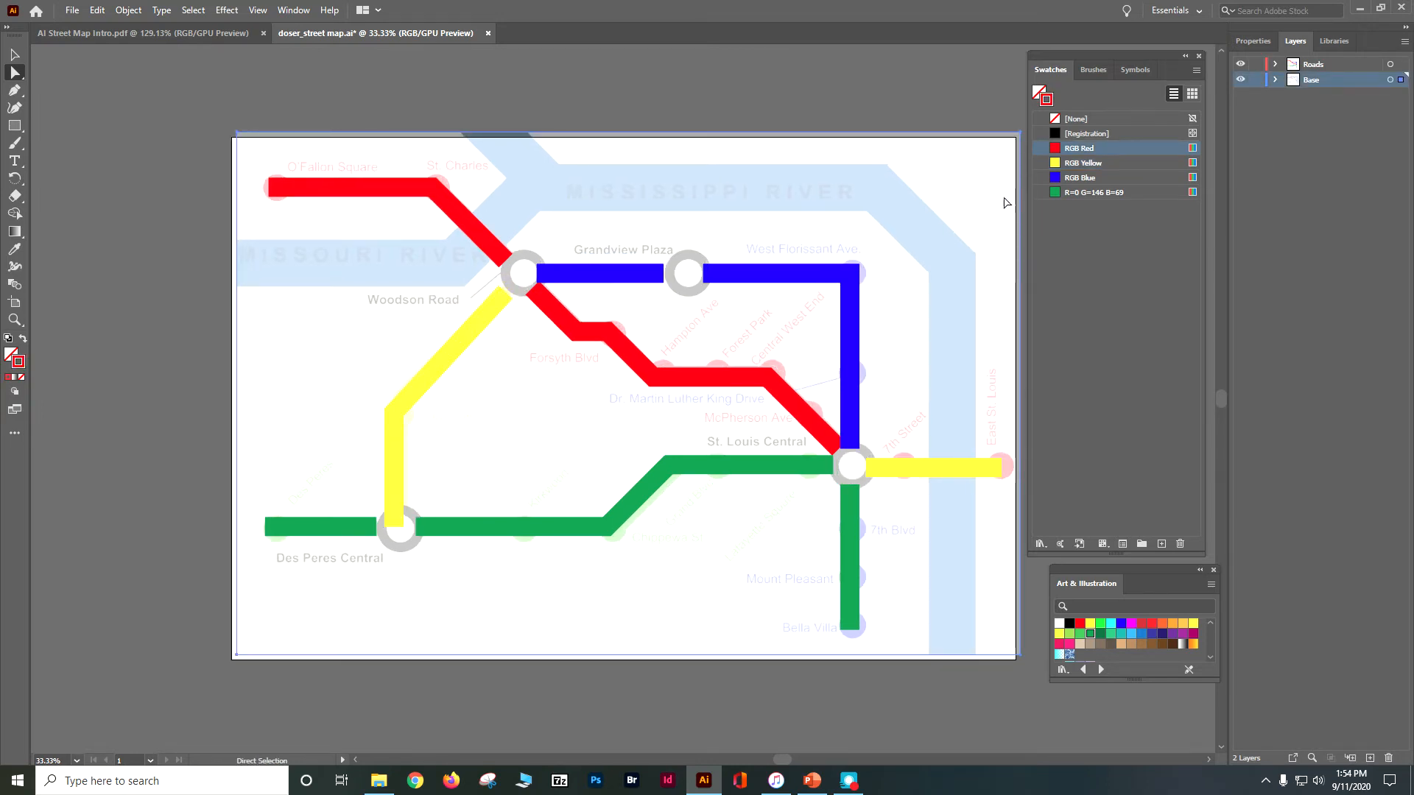
- Make the Base layer active and nudge the shifted base map down and left until it lines up with the artboard
left_click(1318, 64)
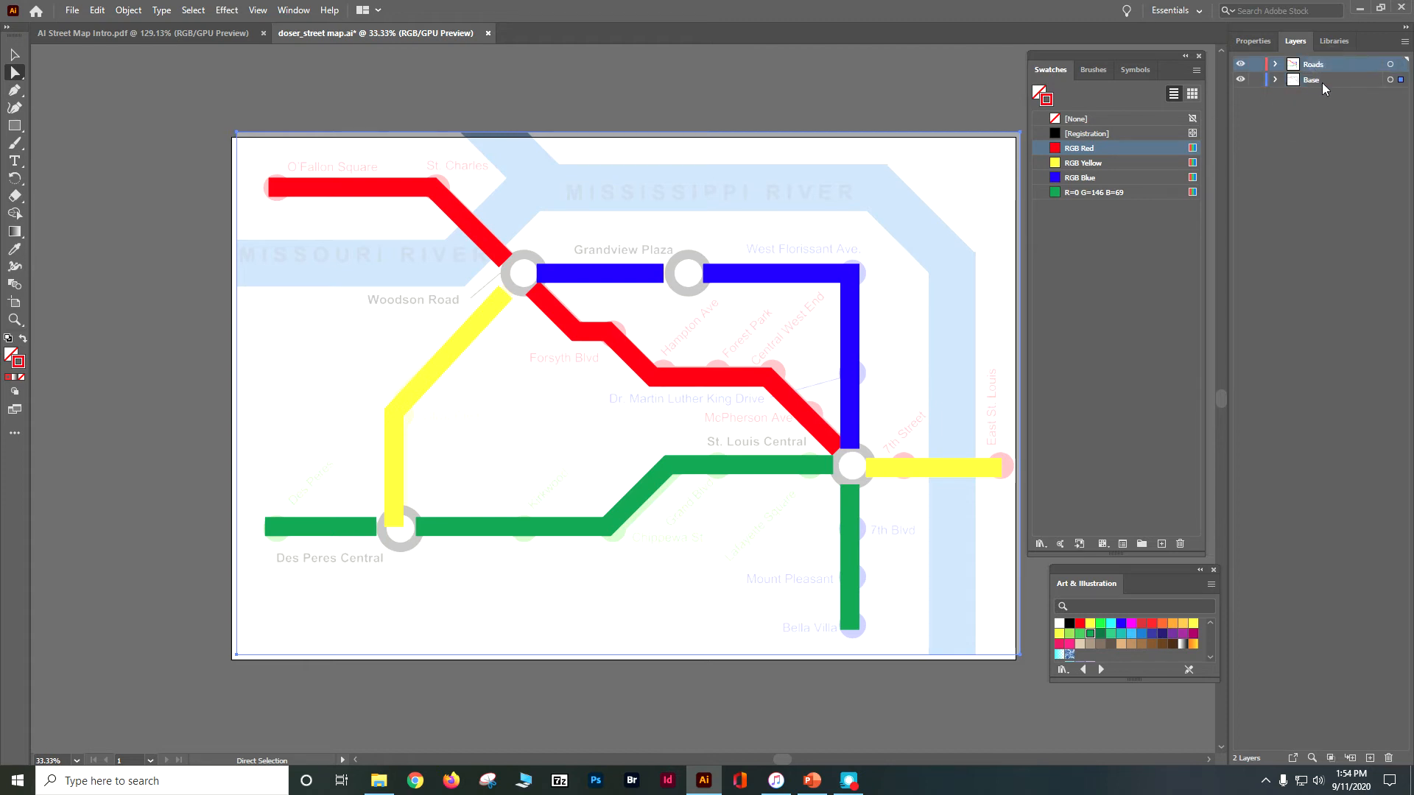
left_click(1240, 83)
left_click(1316, 82)
key("Down")
key("Down")
key("Down")
key("Down")
key("Down")
key("Down")
key("Down")
key("Down")
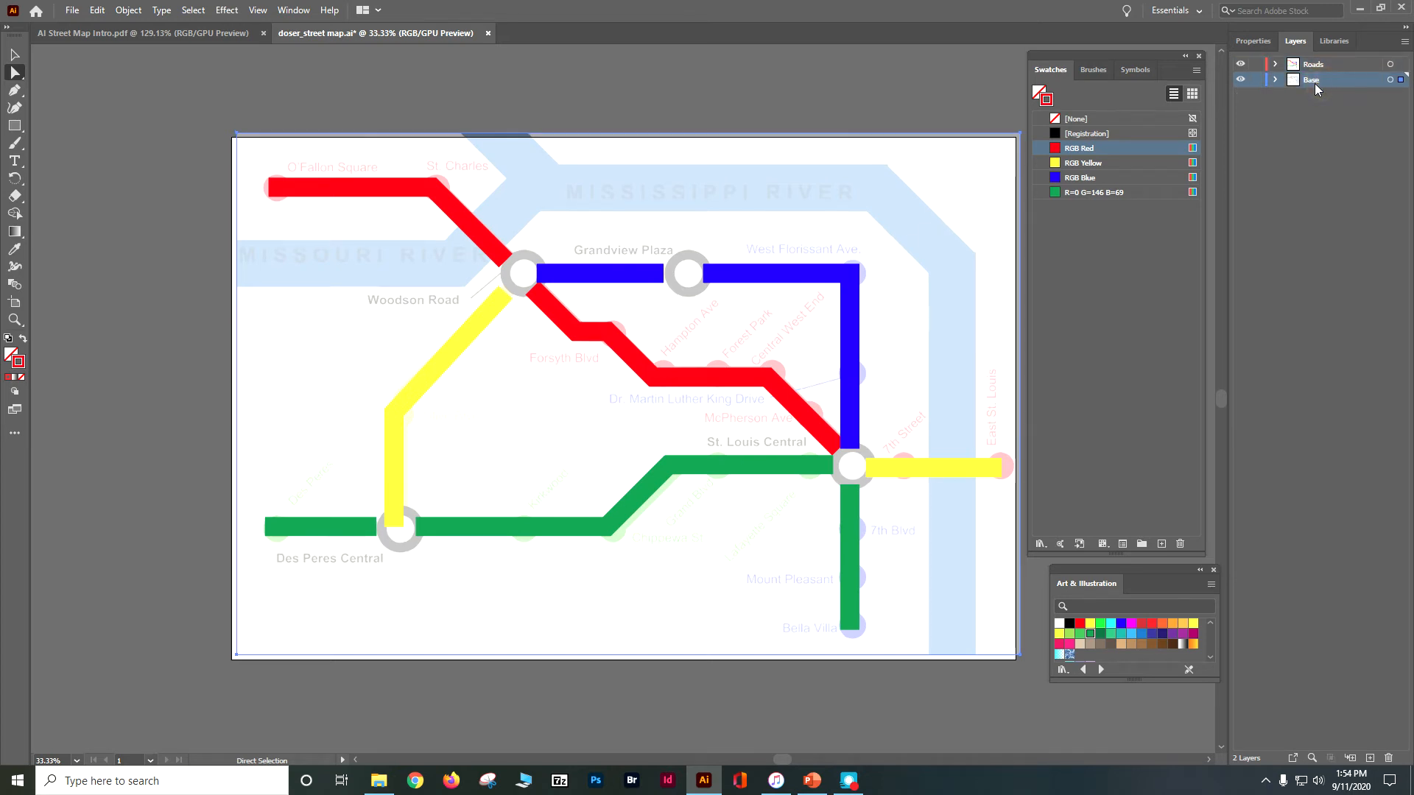
key("Down")
key("Down")
key("Right")
key("Right")
key("Right")
key("Right")
key("Right")
key("Left")
key("Left")
key("Left")
key("Left")
key("Left")
key("Left")
key("Left")
key("Left")
key("Left")
key("Left")
key("Left")
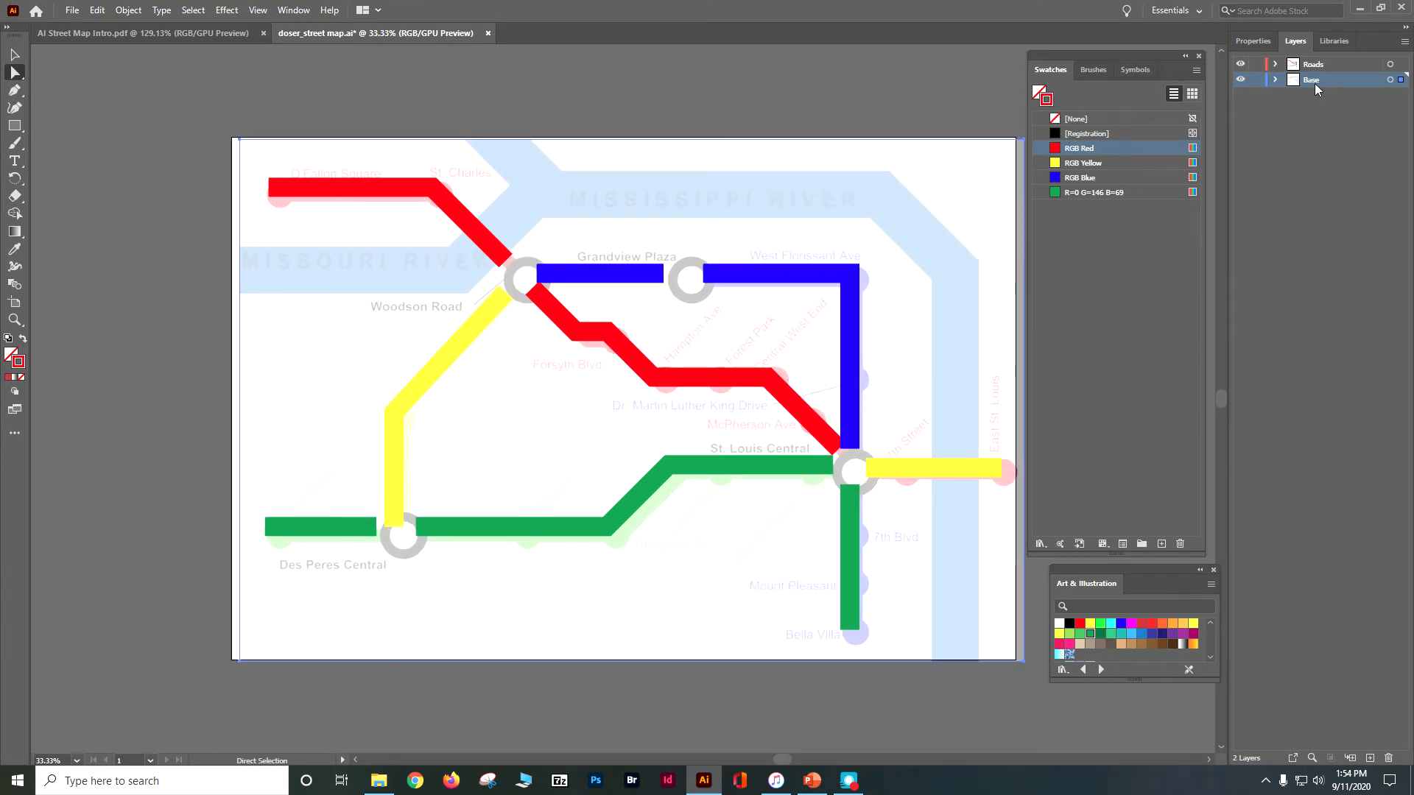
key("Up")
key("Up")
key("Up")
key("Up")
key("Up")
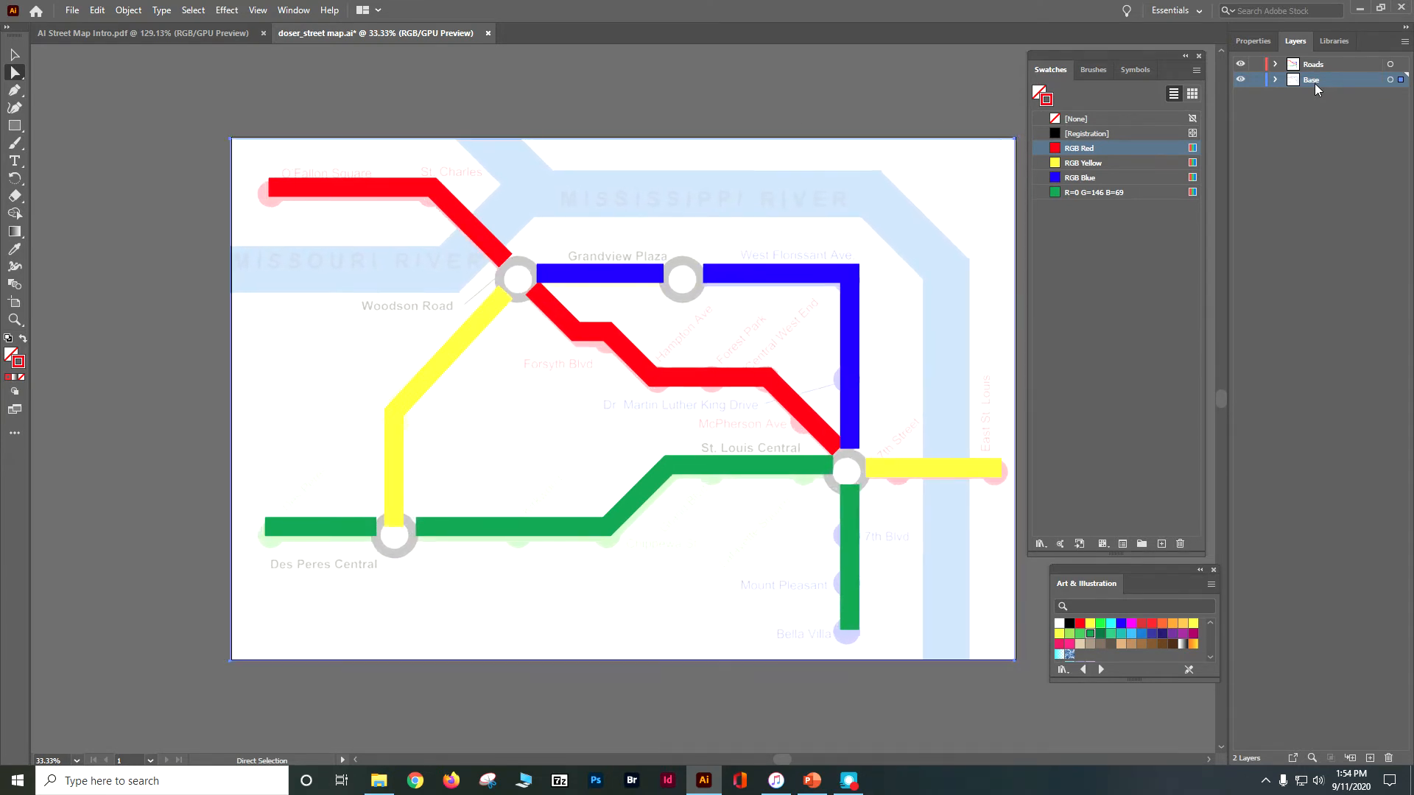
- Nudge the base map up until its station circles line up with the traced lines
key("Up")
key("Up")
key("Up")
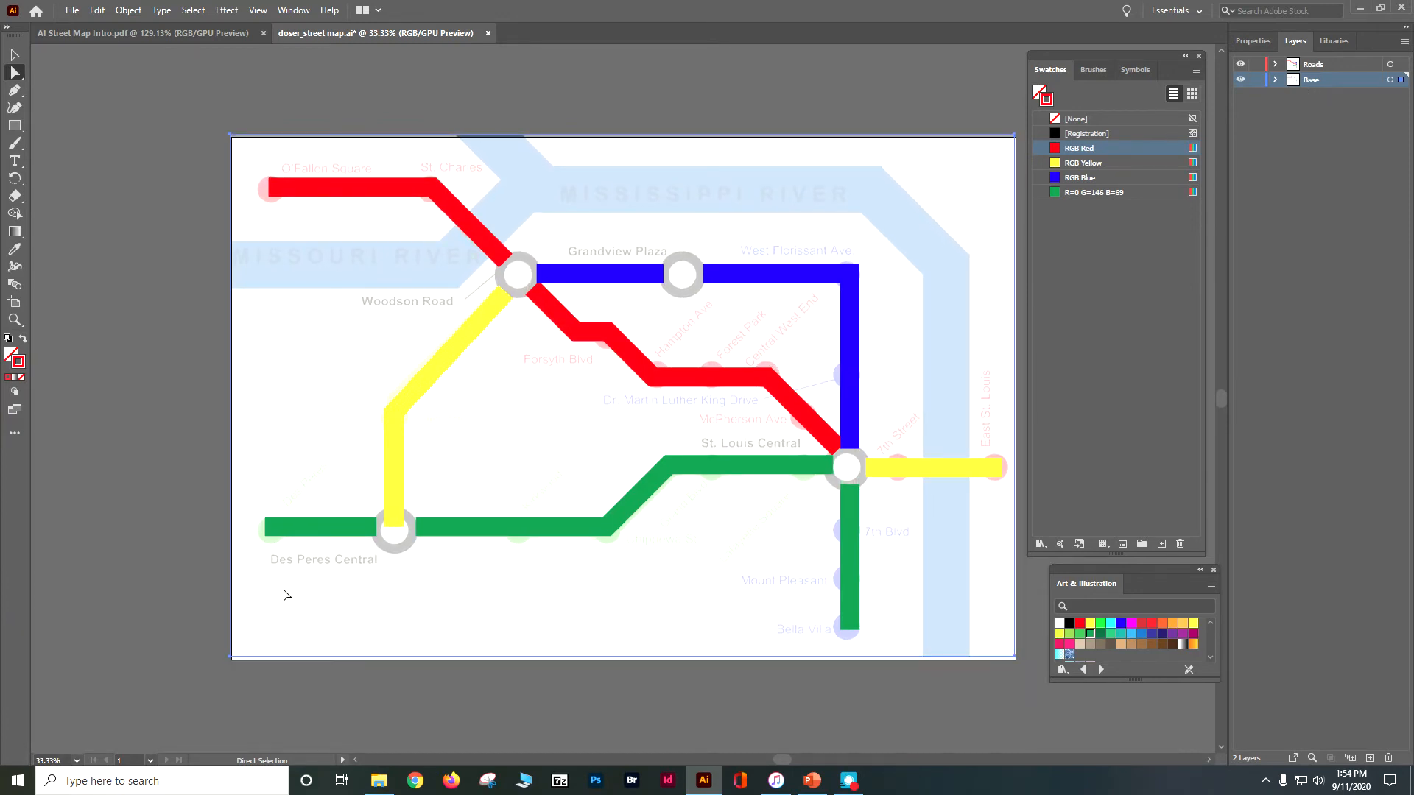
- On the Roads layer, move the yellow line's lower end anchor slightly up at the Des Peres Central circle
left_click(1354, 66)
left_click(399, 466)
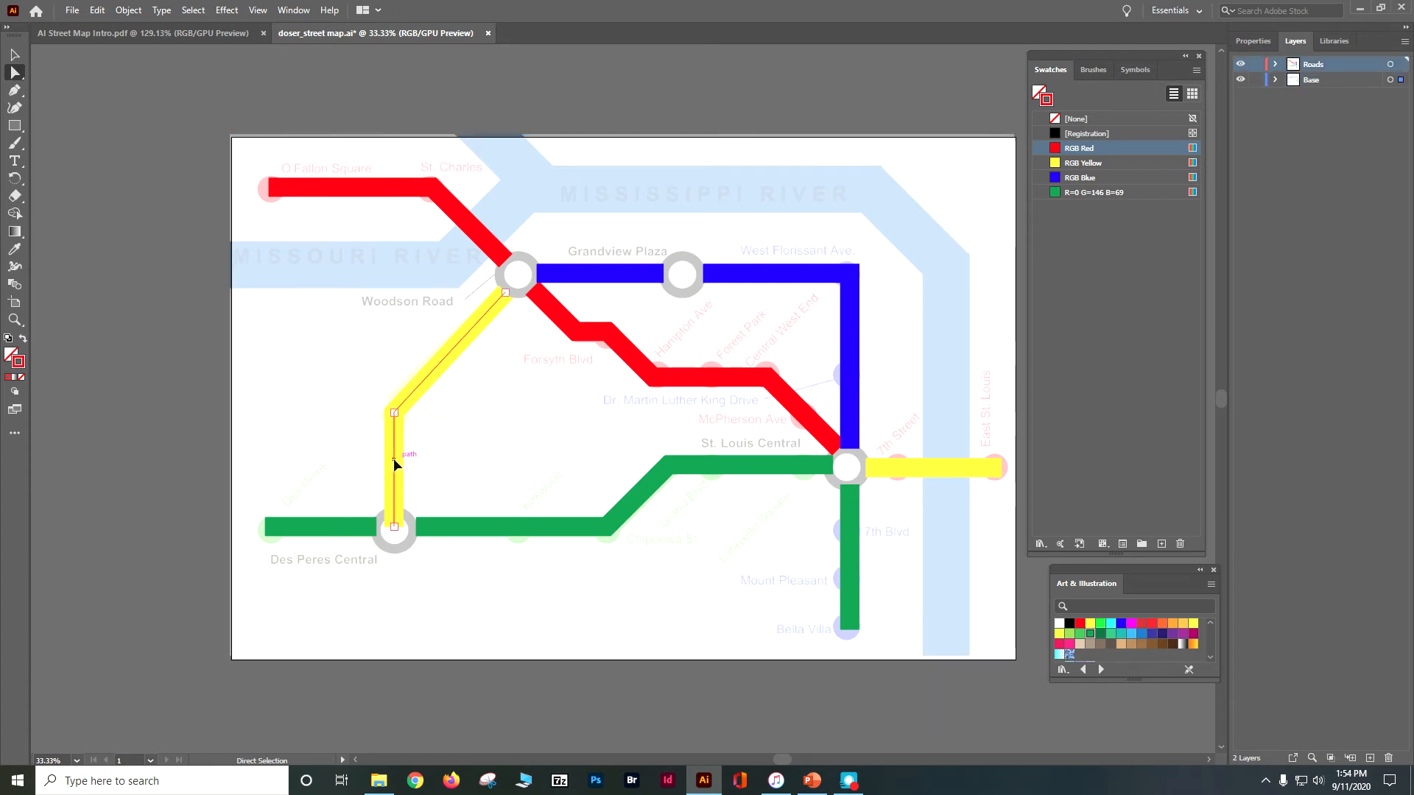
left_click(393, 520)
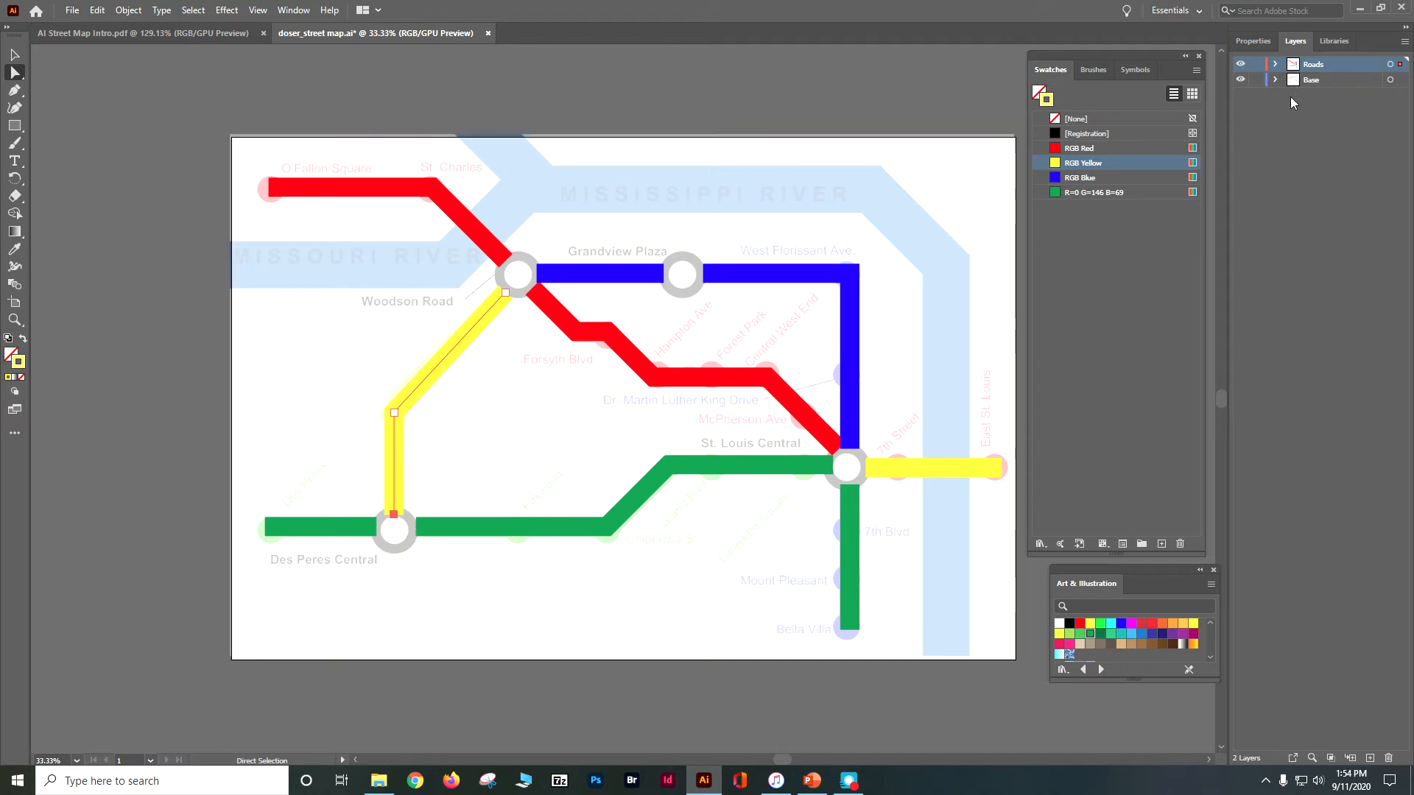
- Create a layer named Roundabouts above Roads, and lock the Roads and Base layers
left_click(1256, 80)
left_click(53, 312)
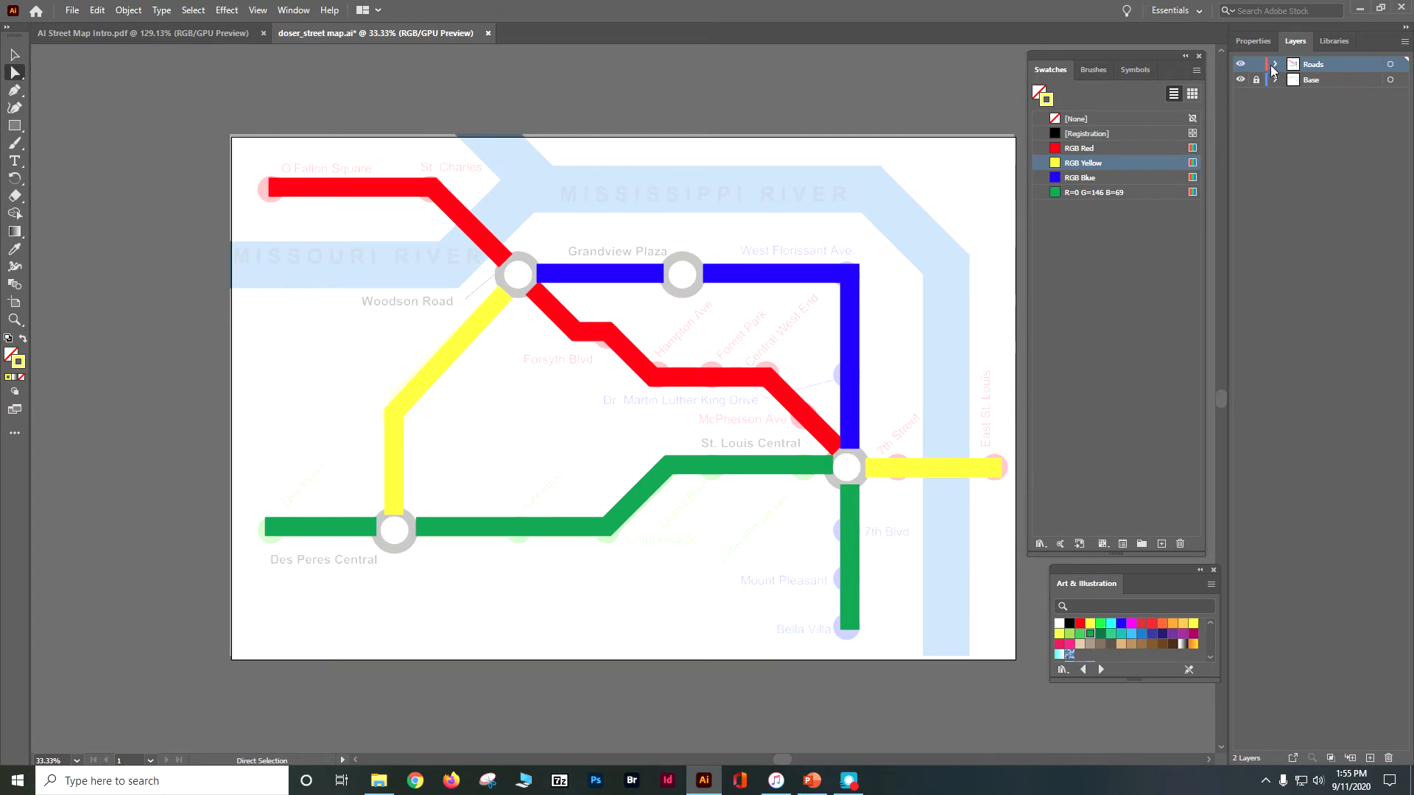
left_click(1369, 757)
double_click(1328, 60)
type("Roundabouts")
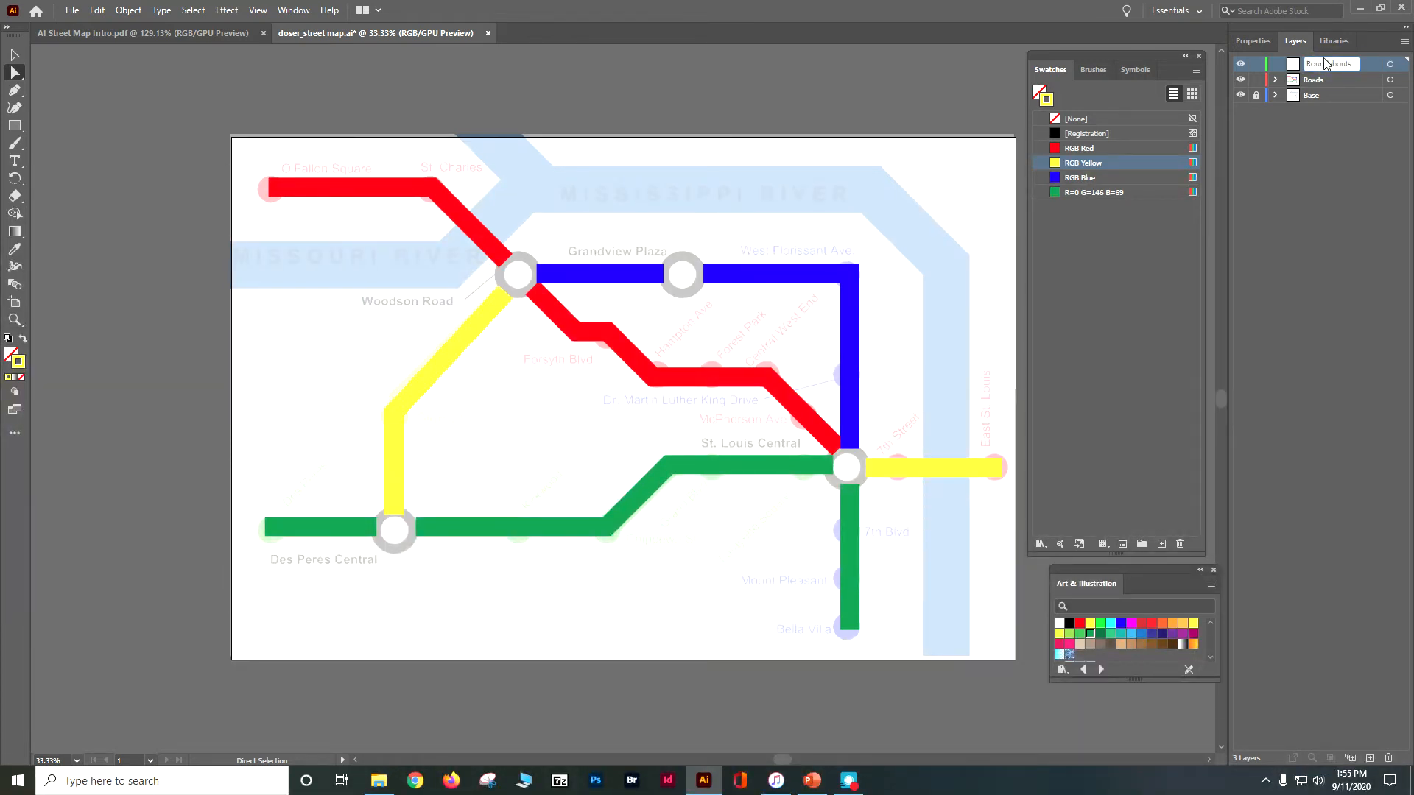
key("Return")
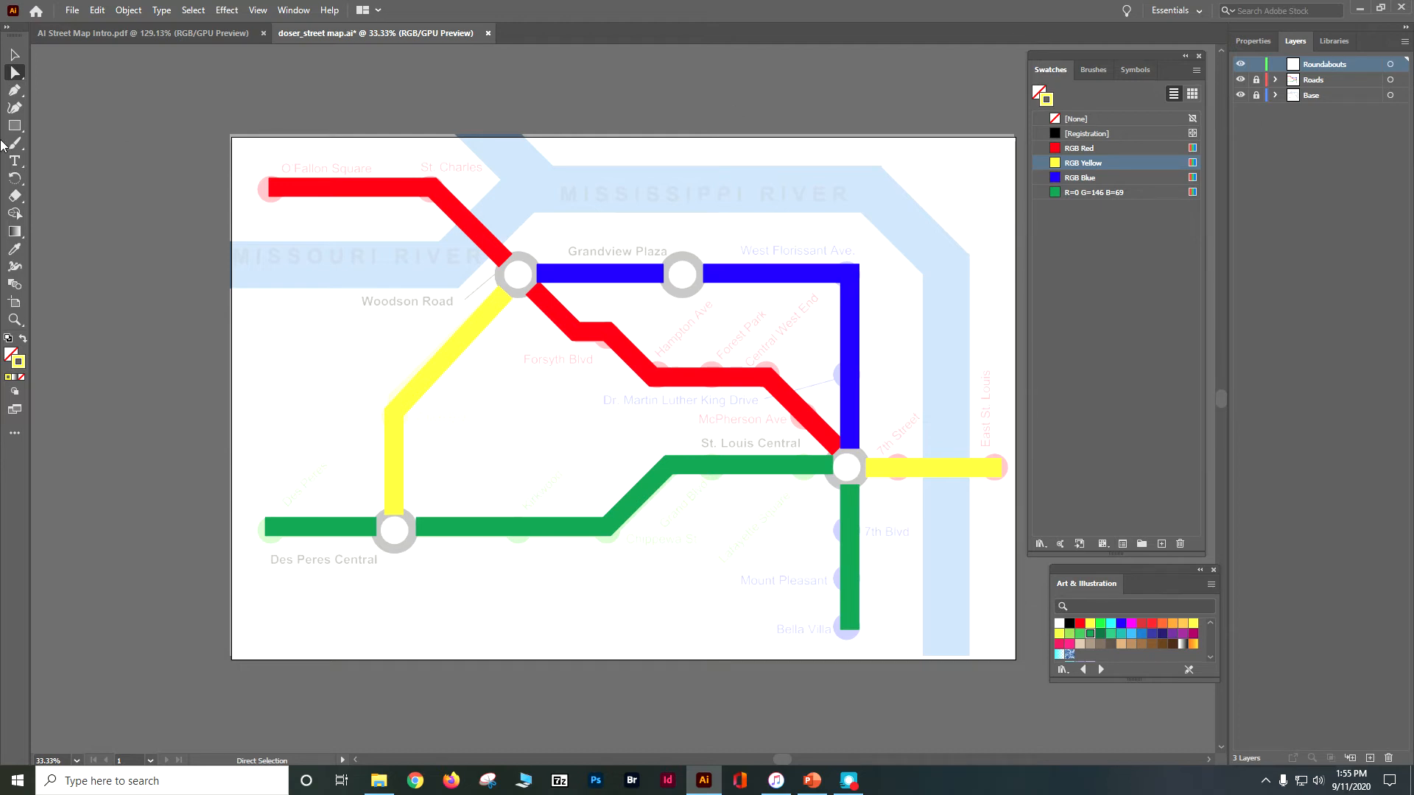
- Choose the Ellipse tool with a black stroke and add that Black swatch to the document's swatches
left_click(14, 125)
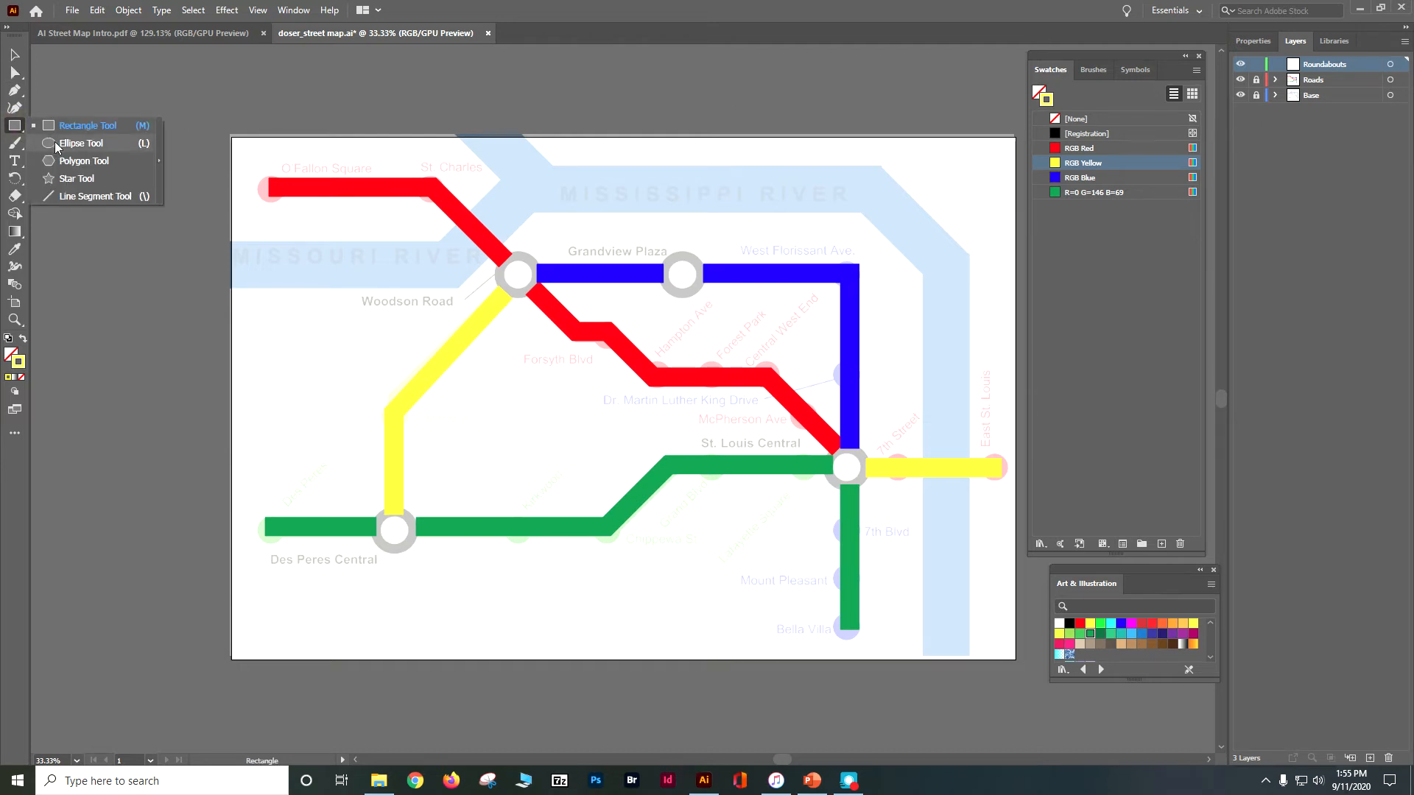
left_click(56, 145)
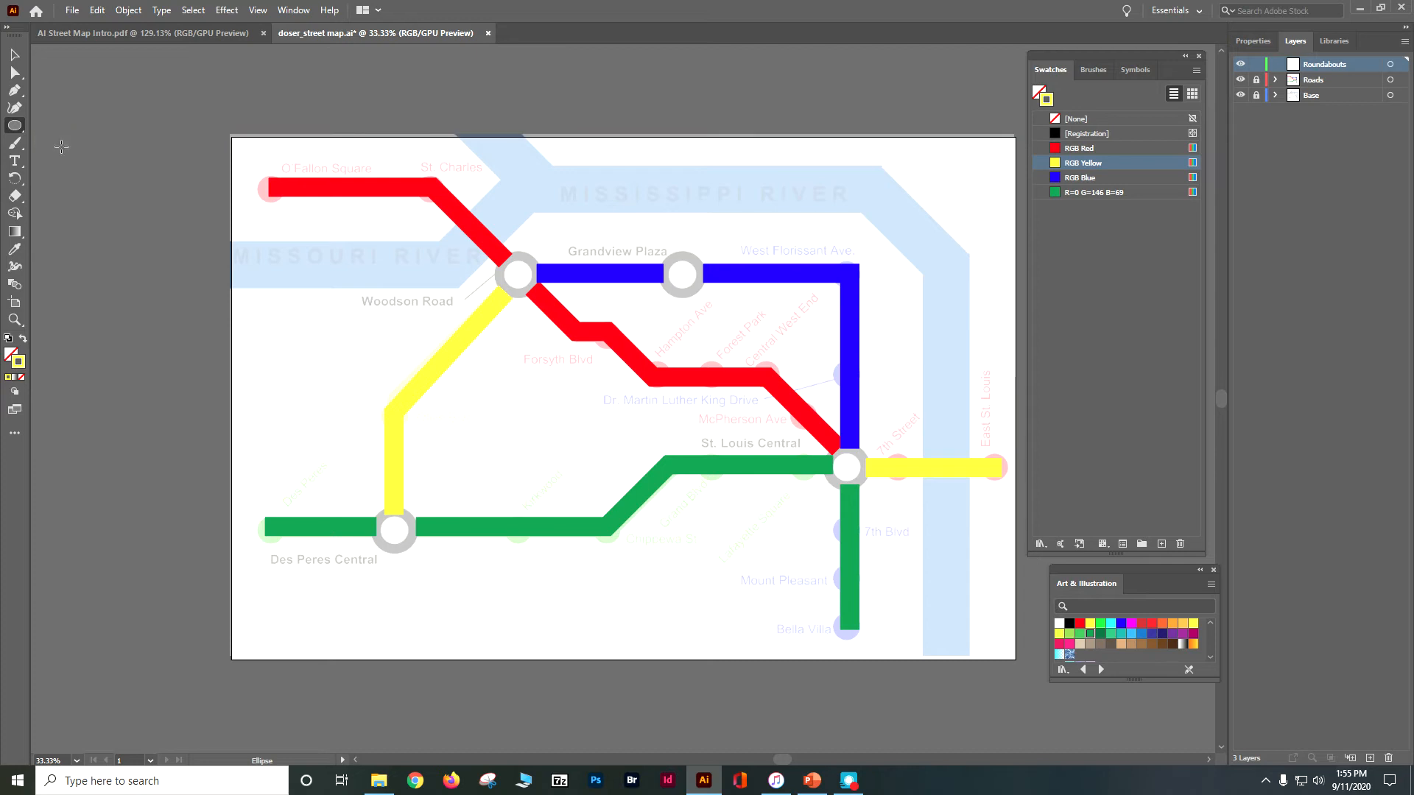
left_click(1250, 43)
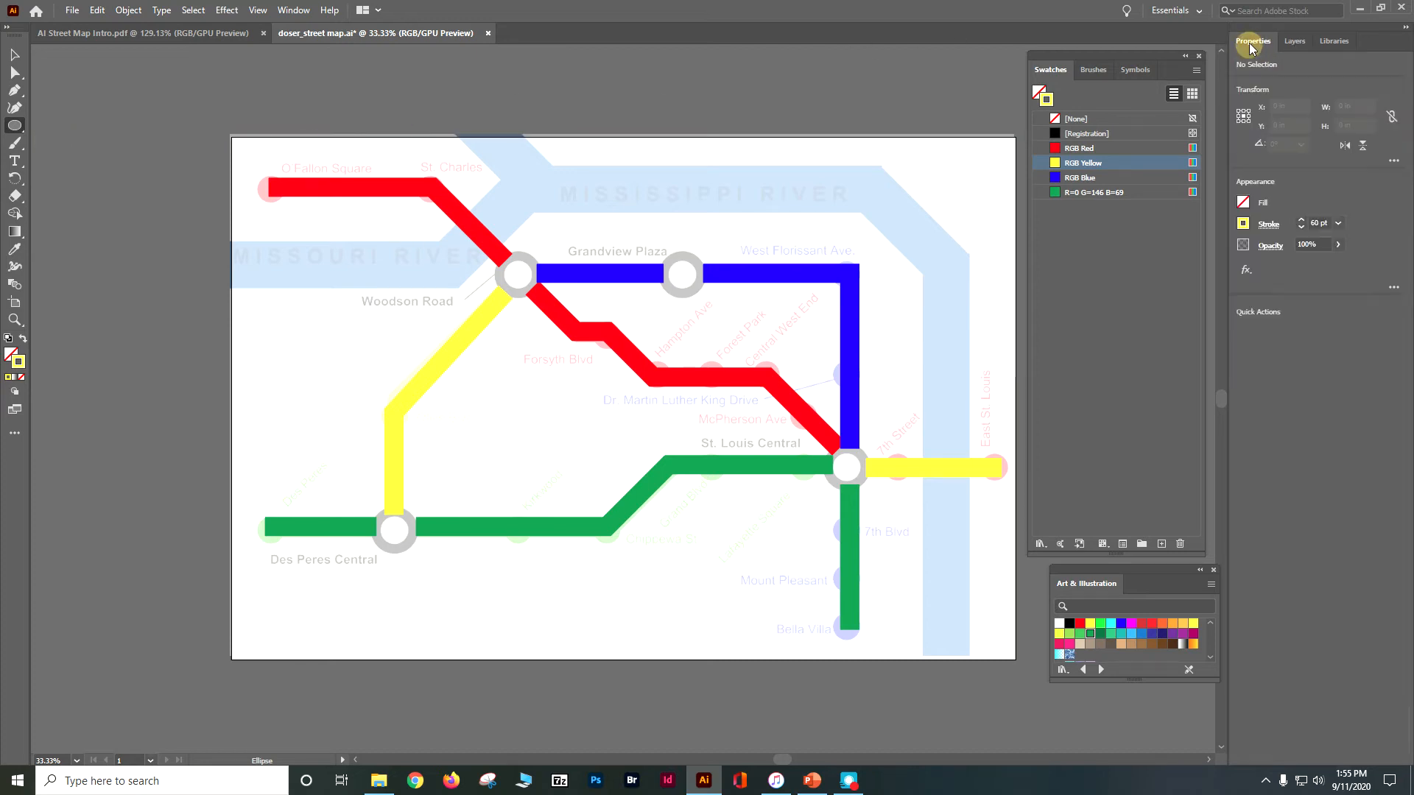
left_click(1245, 224)
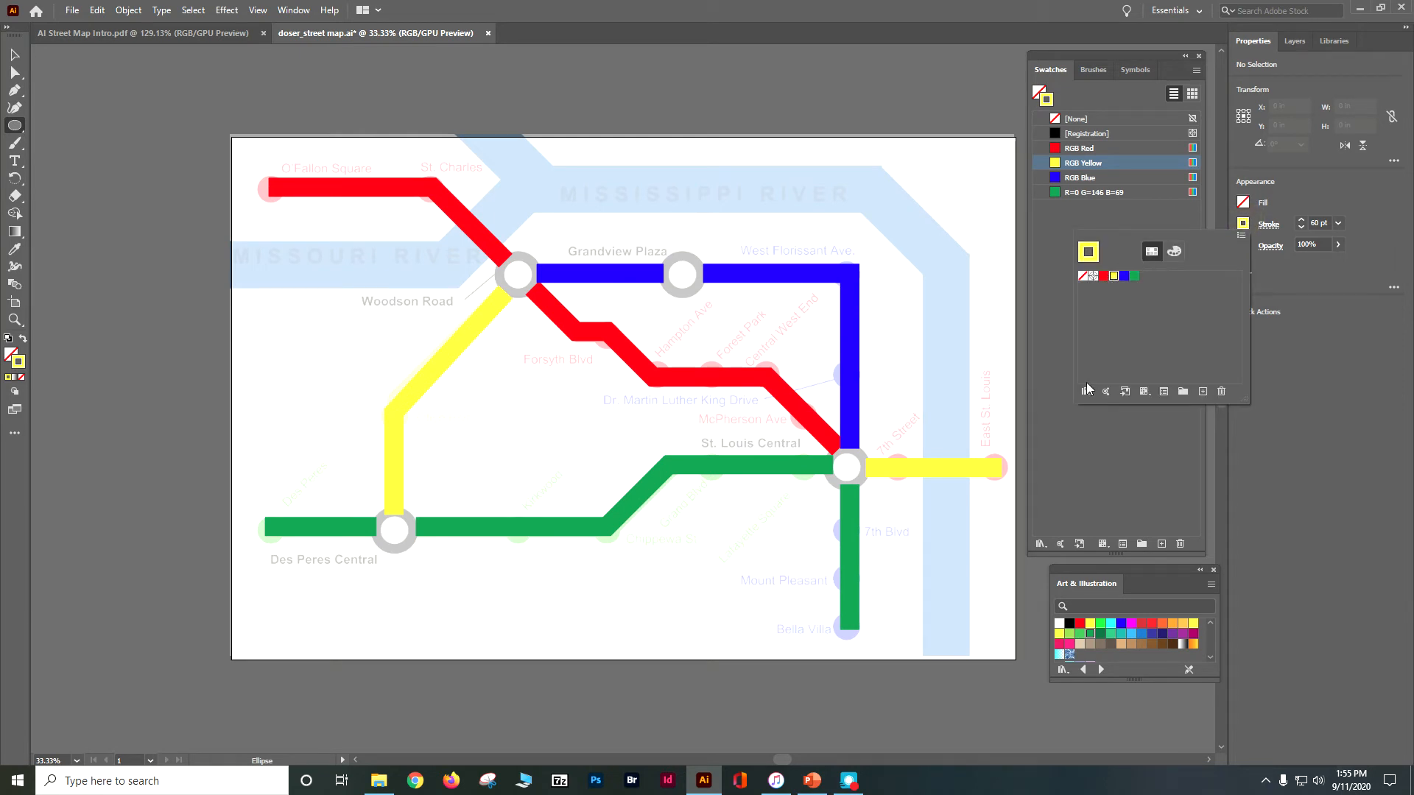
left_click(1070, 624)
left_click(1210, 584)
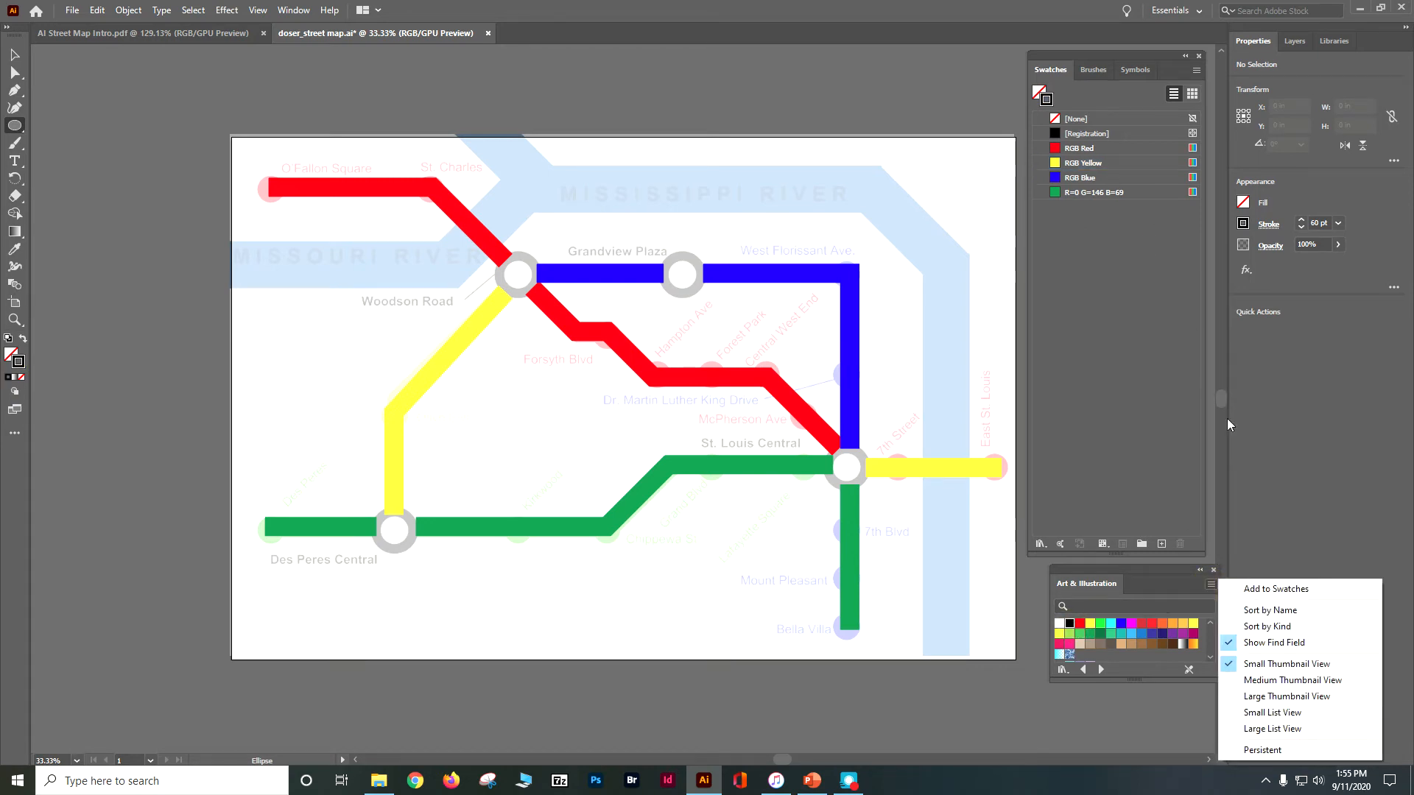
left_click(1252, 589)
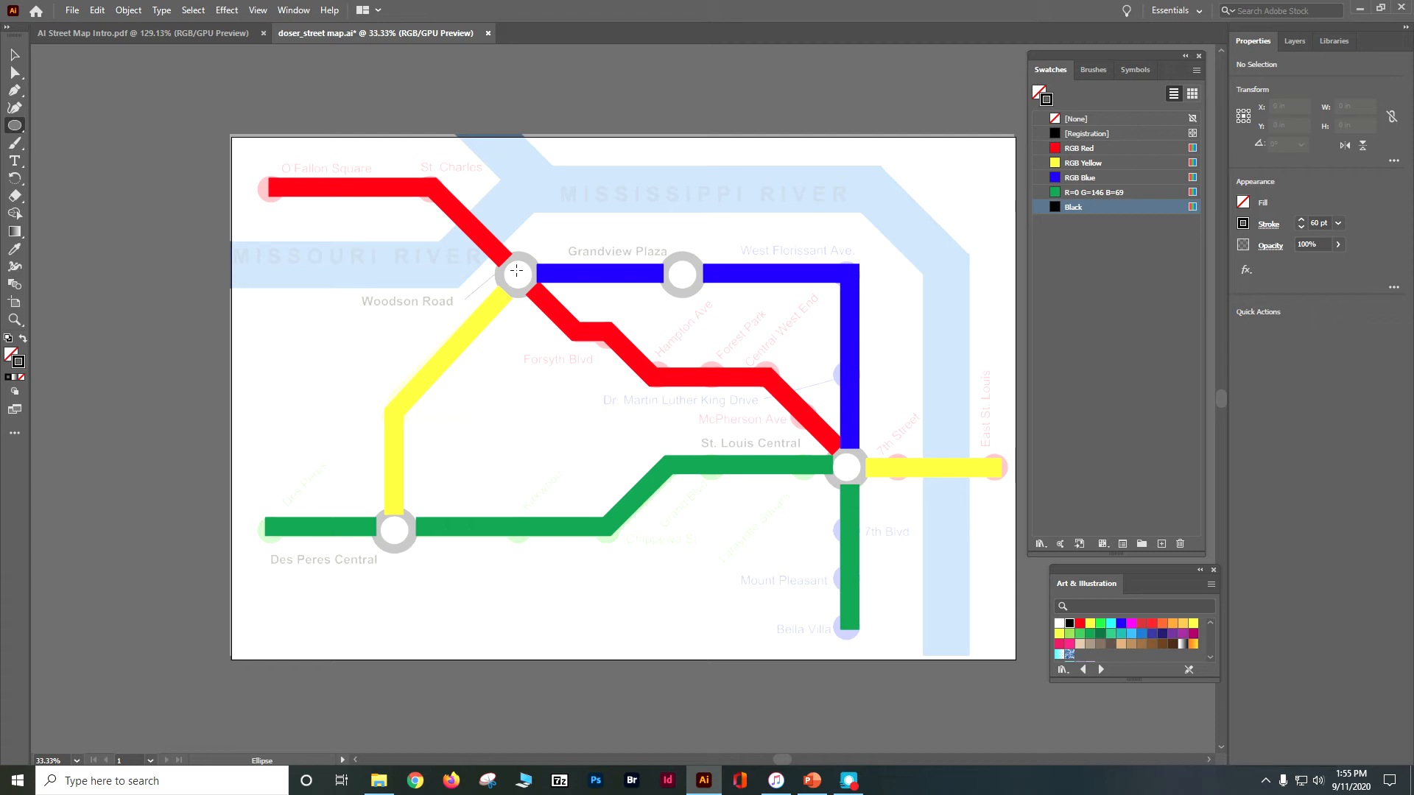
- Draw a black-stroked circle about 2.34 in across and place it over the Woodson Road station circle
left_click_drag(516, 270, 539, 287)
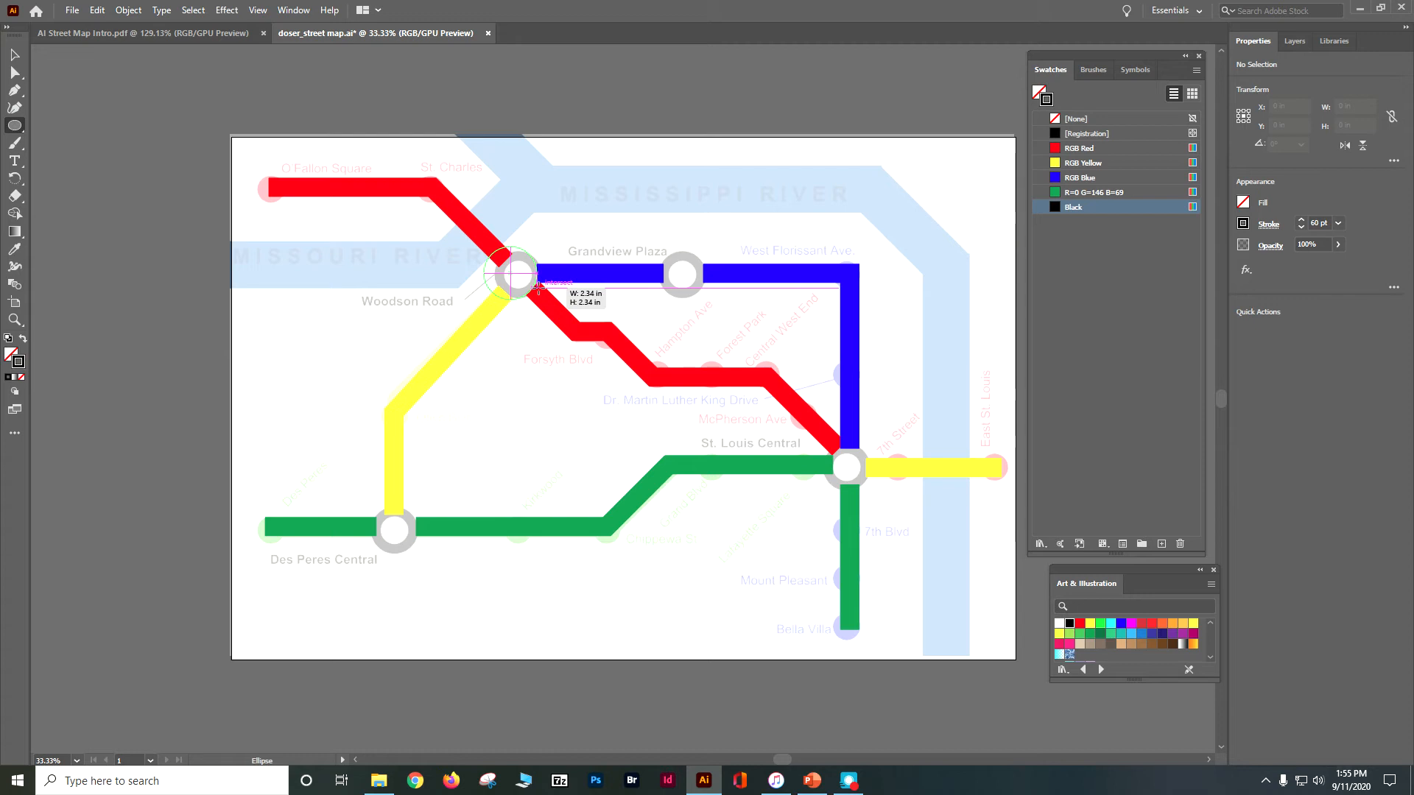
left_click_drag(538, 287, 538, 286)
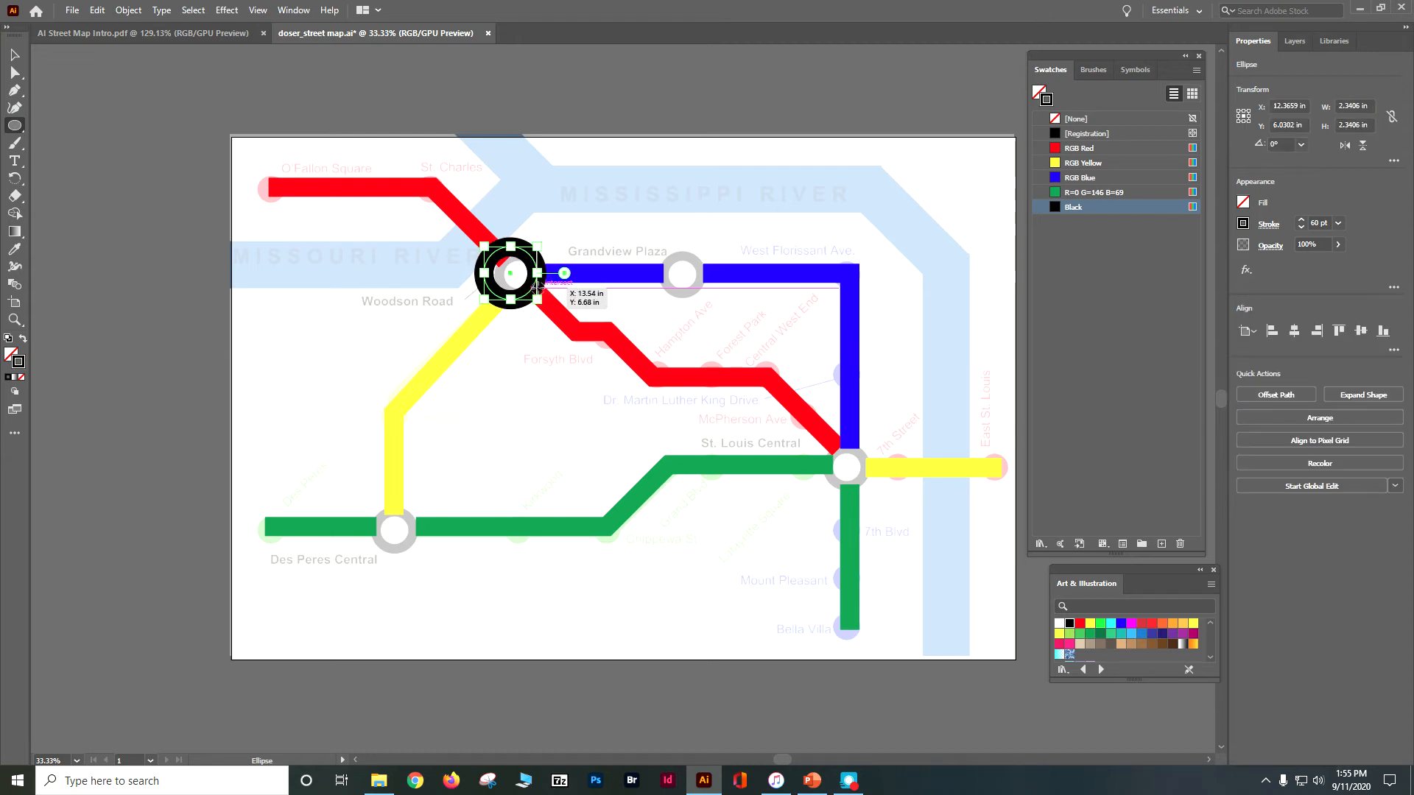
left_click_drag(536, 284, 544, 285)
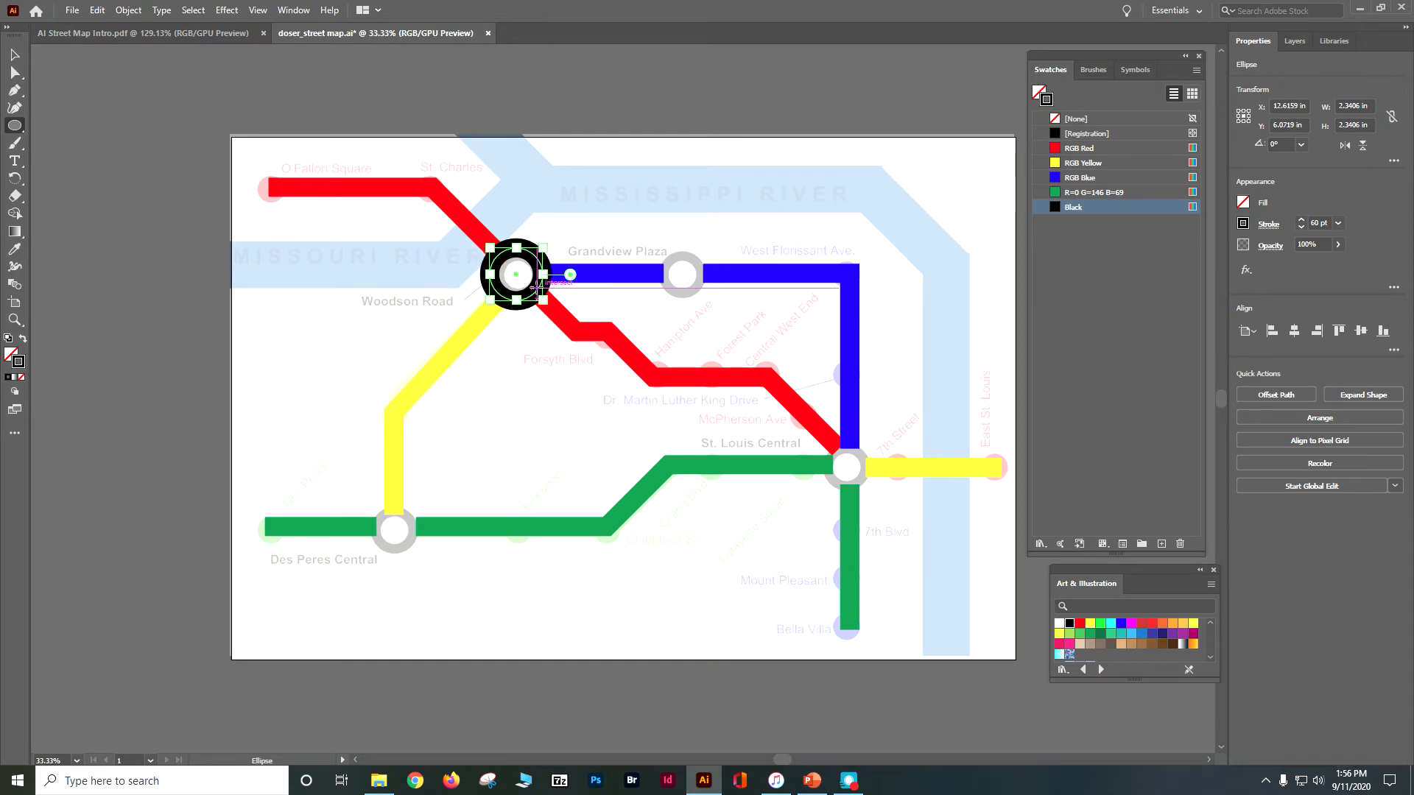
- Scale the Woodson Road ring down to about 2.09 in and centre it on the station circle
key("ctrl+plus")
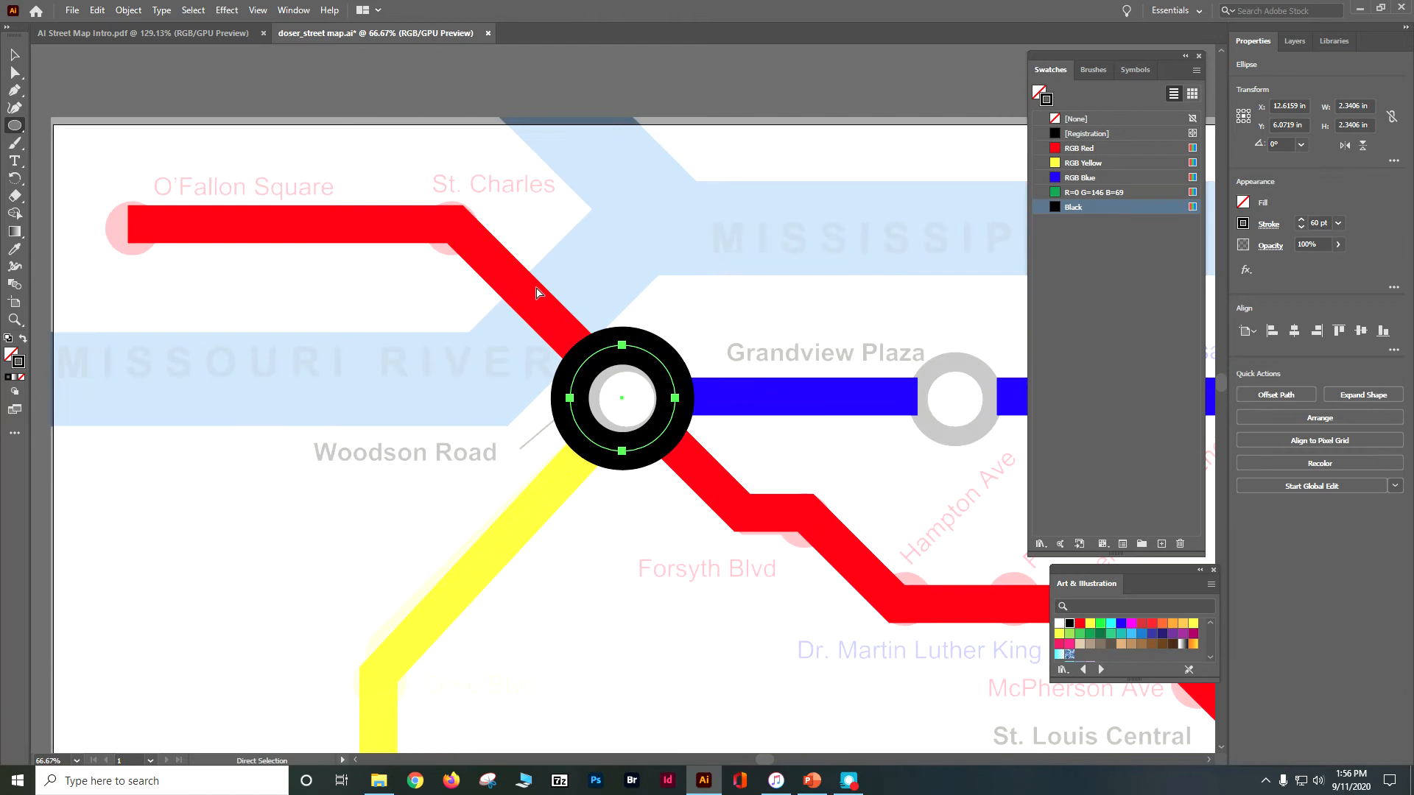
left_click_drag(677, 342, 650, 351)
key("Right")
key("Right")
key("Right")
key("Right")
key("Right")
key("Right")
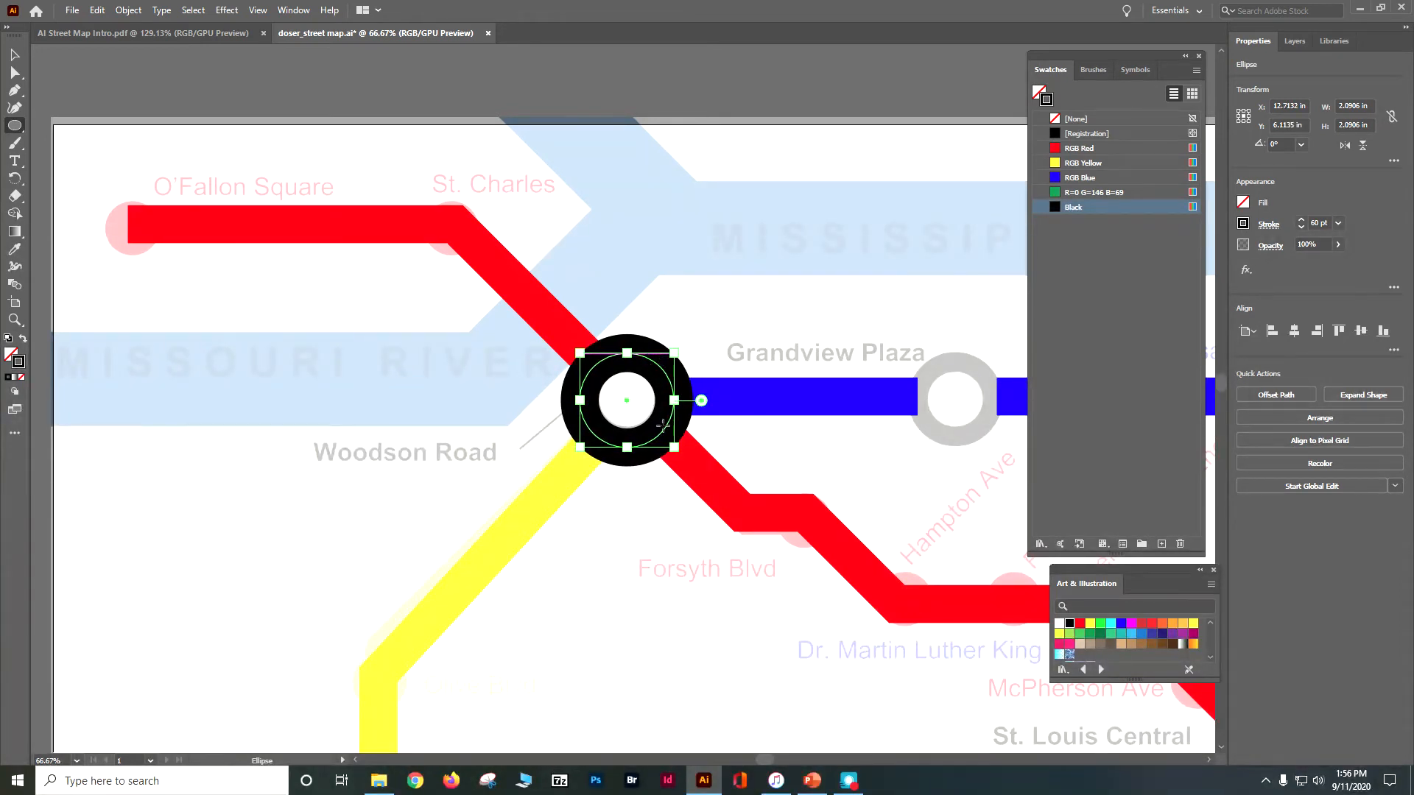
- Draw a second black-stroked circle centred on the Grandview Plaza station circle and deselect it
key("v")
left_click(1294, 41)
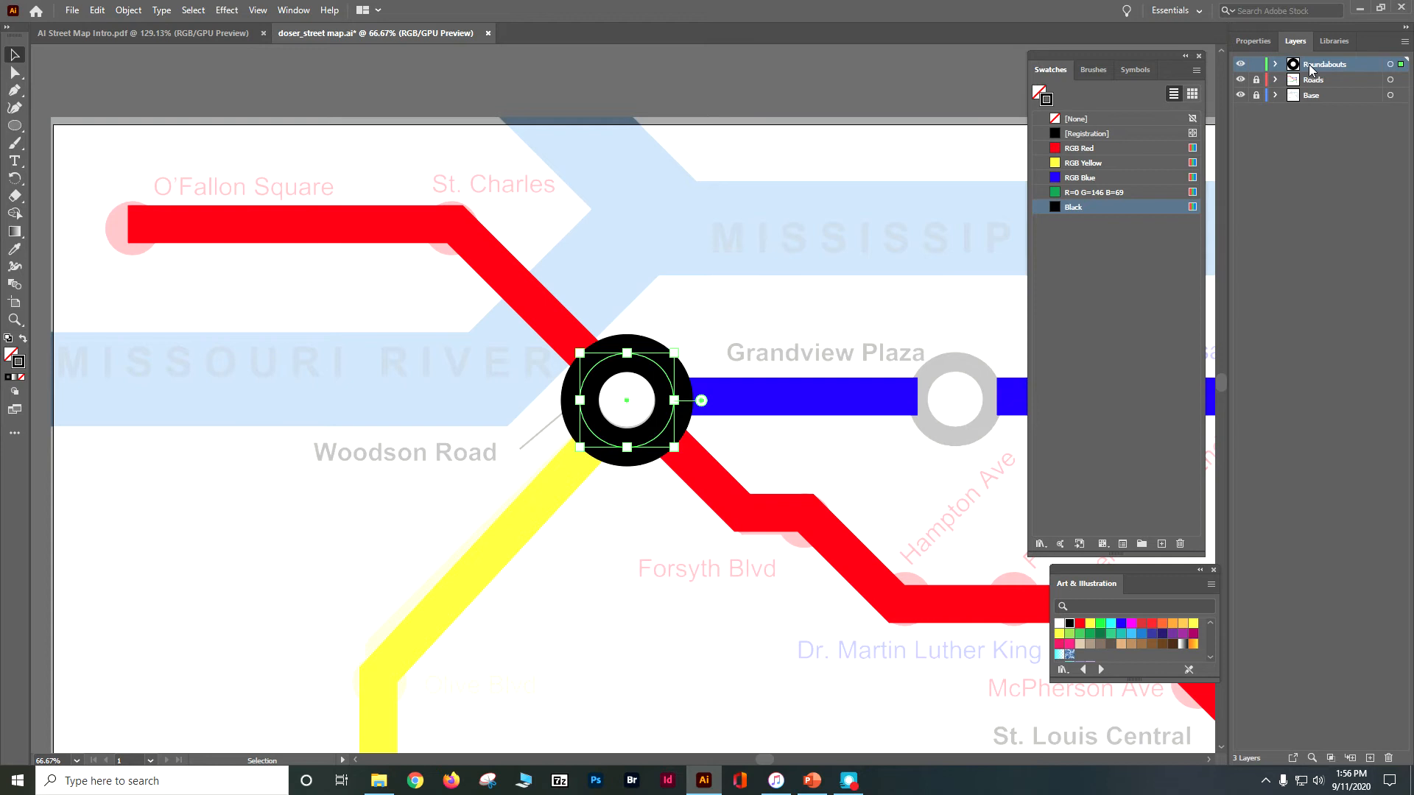
key("space")
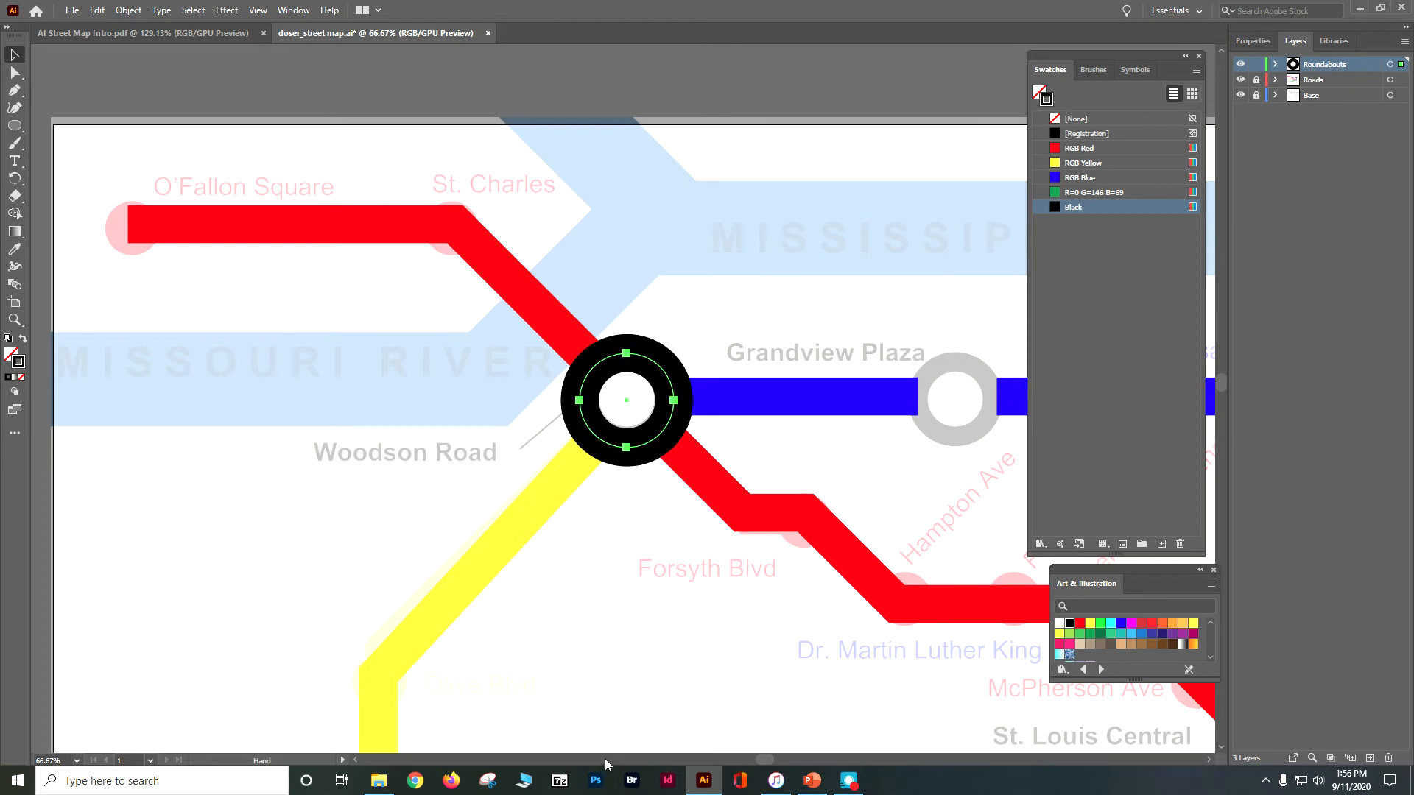
left_click(609, 758)
left_click(612, 757)
left_click_drag(725, 671, 2, 450)
left_click_drag(841, 471, 101, 620)
left_click(13, 130)
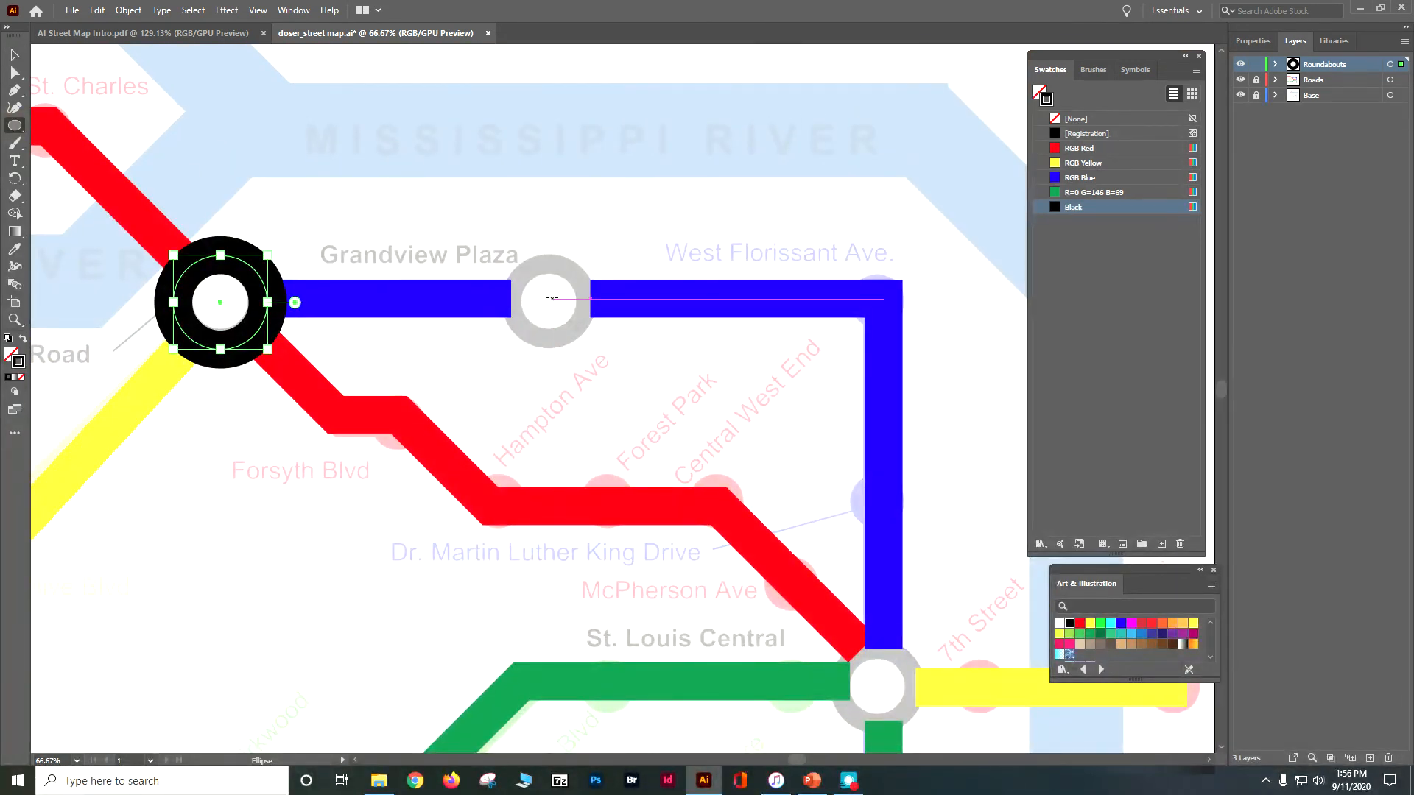
left_click_drag(548, 302, 590, 354)
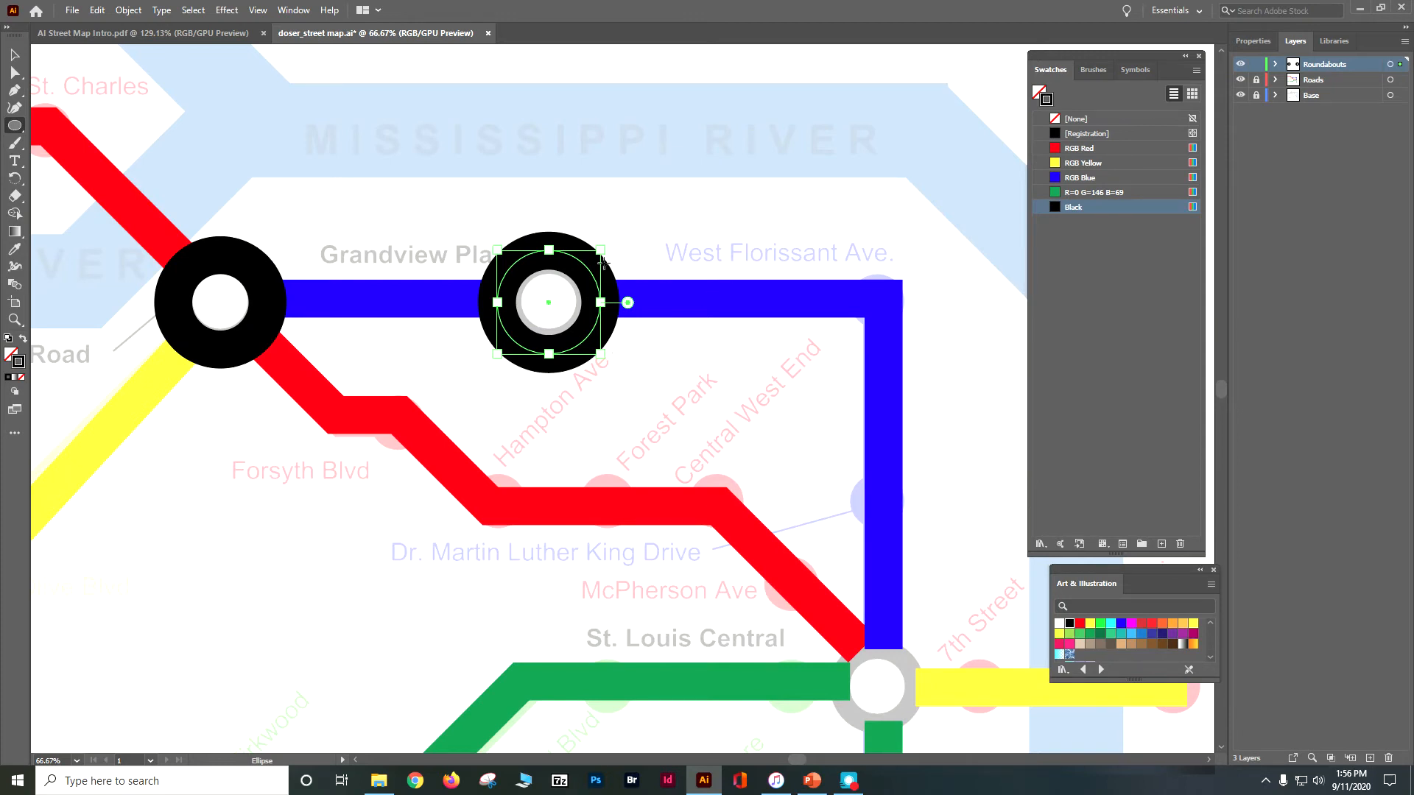
left_click(15, 55)
left_click(622, 255)
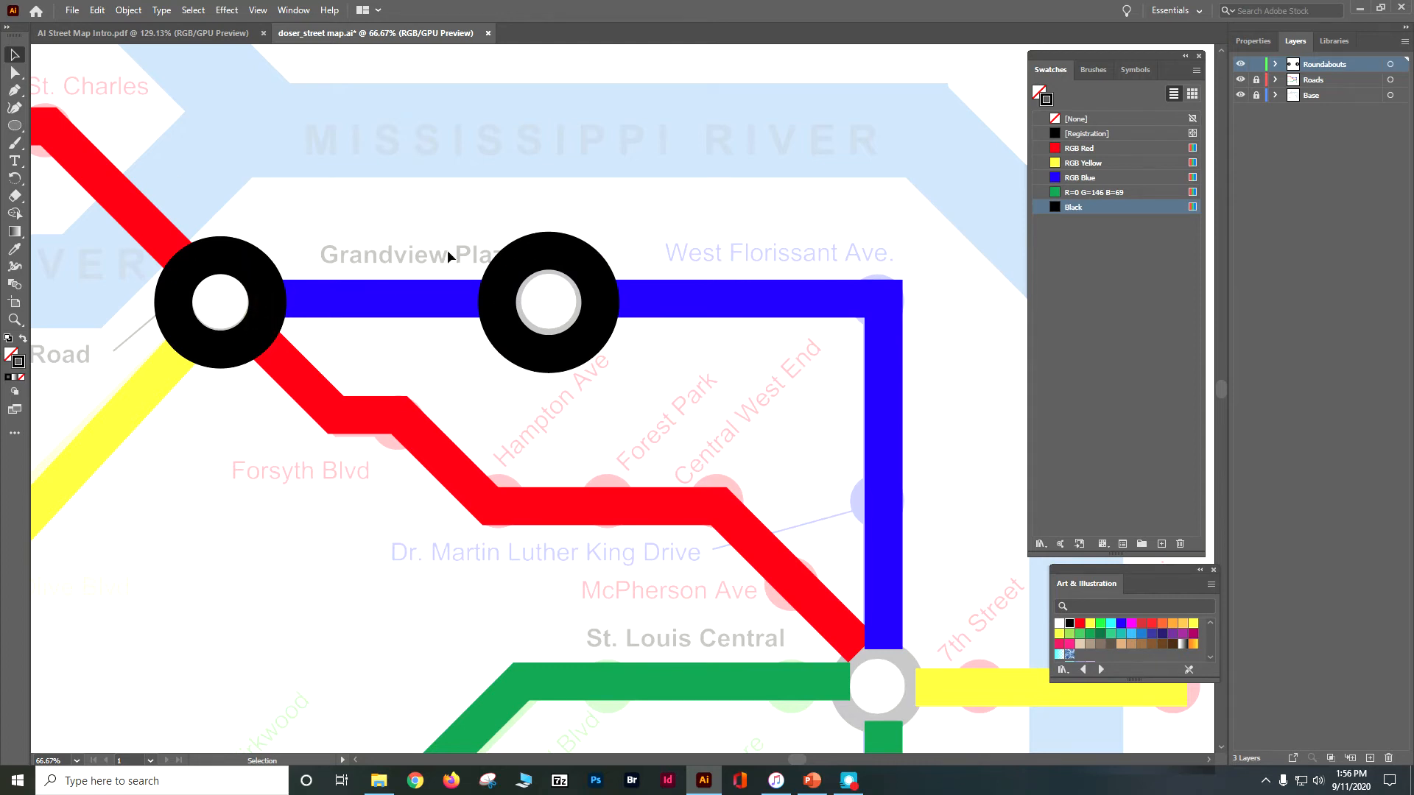
- Move the Grandview Plaza ring onto the St. Louis Central circle and duplicate it back onto Grandview Plaza
left_click(562, 251)
scroll(766, 373, "down", 3)
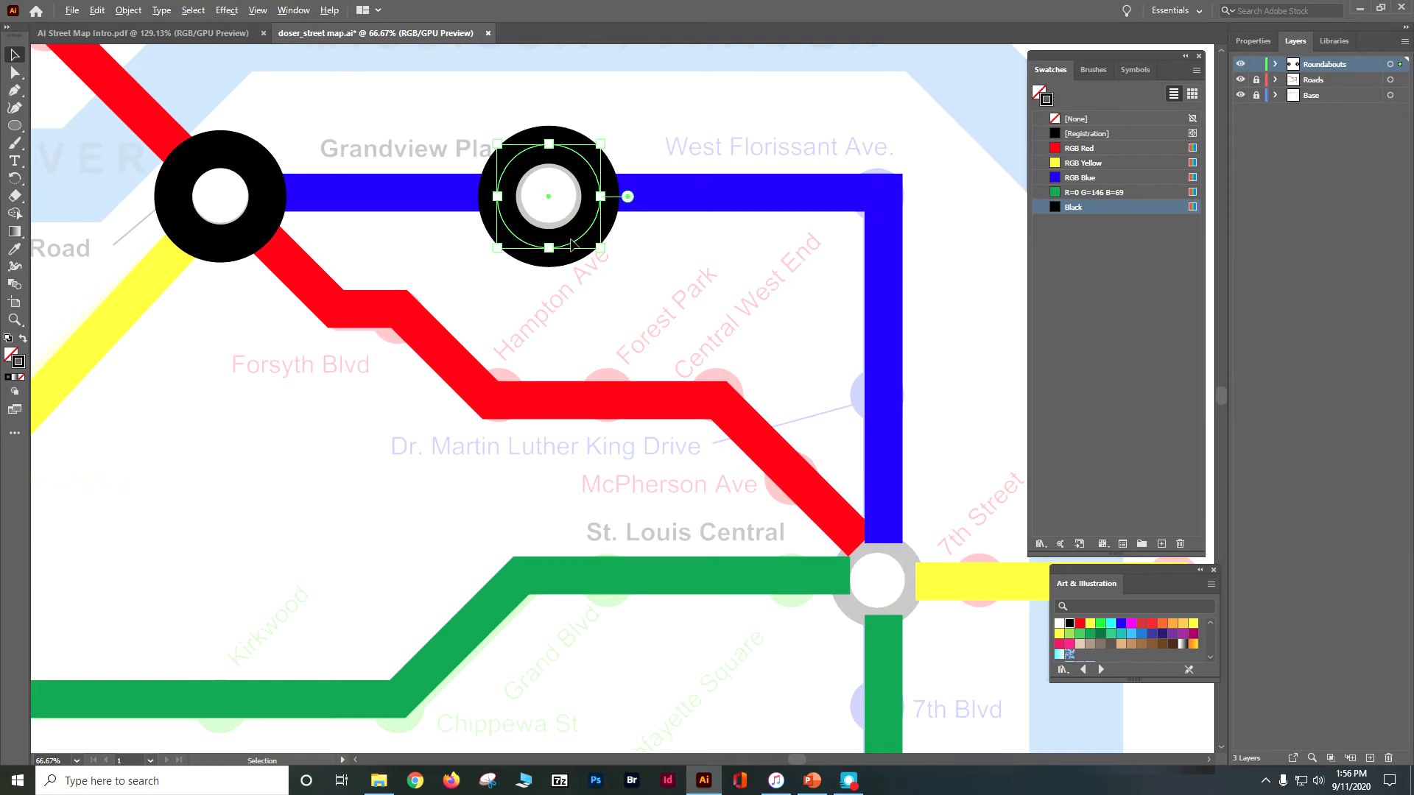
left_click_drag(563, 251, 884, 628)
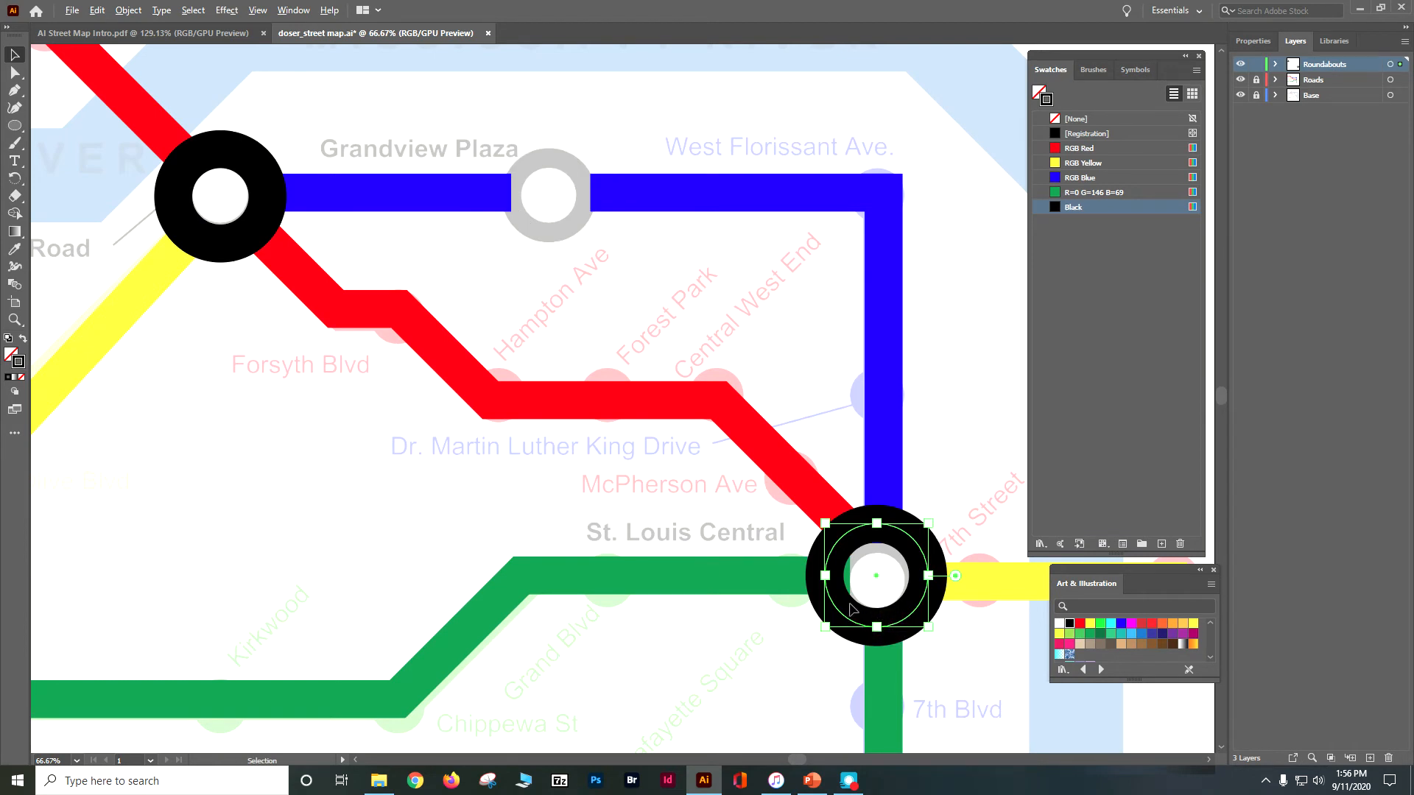
left_click(861, 648)
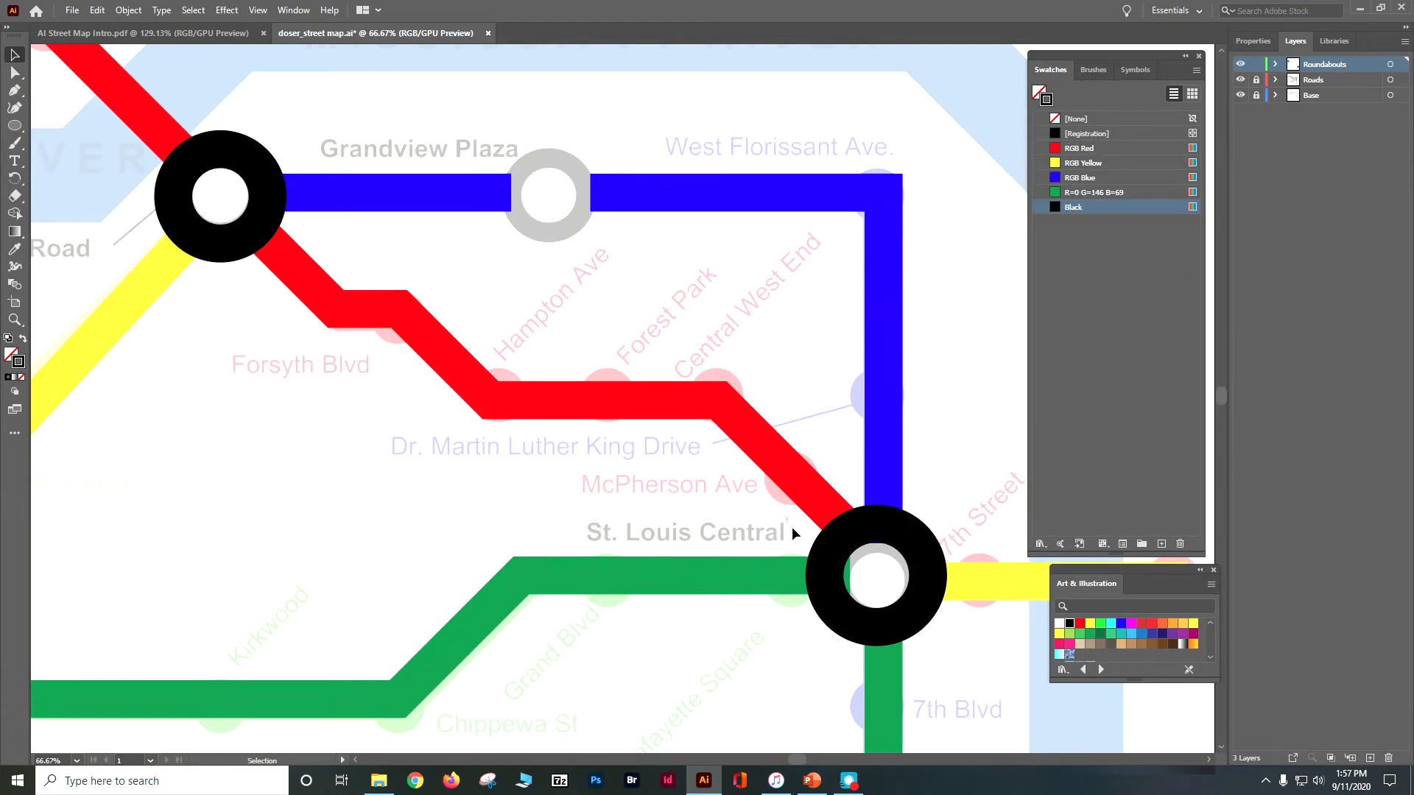
left_click(917, 607)
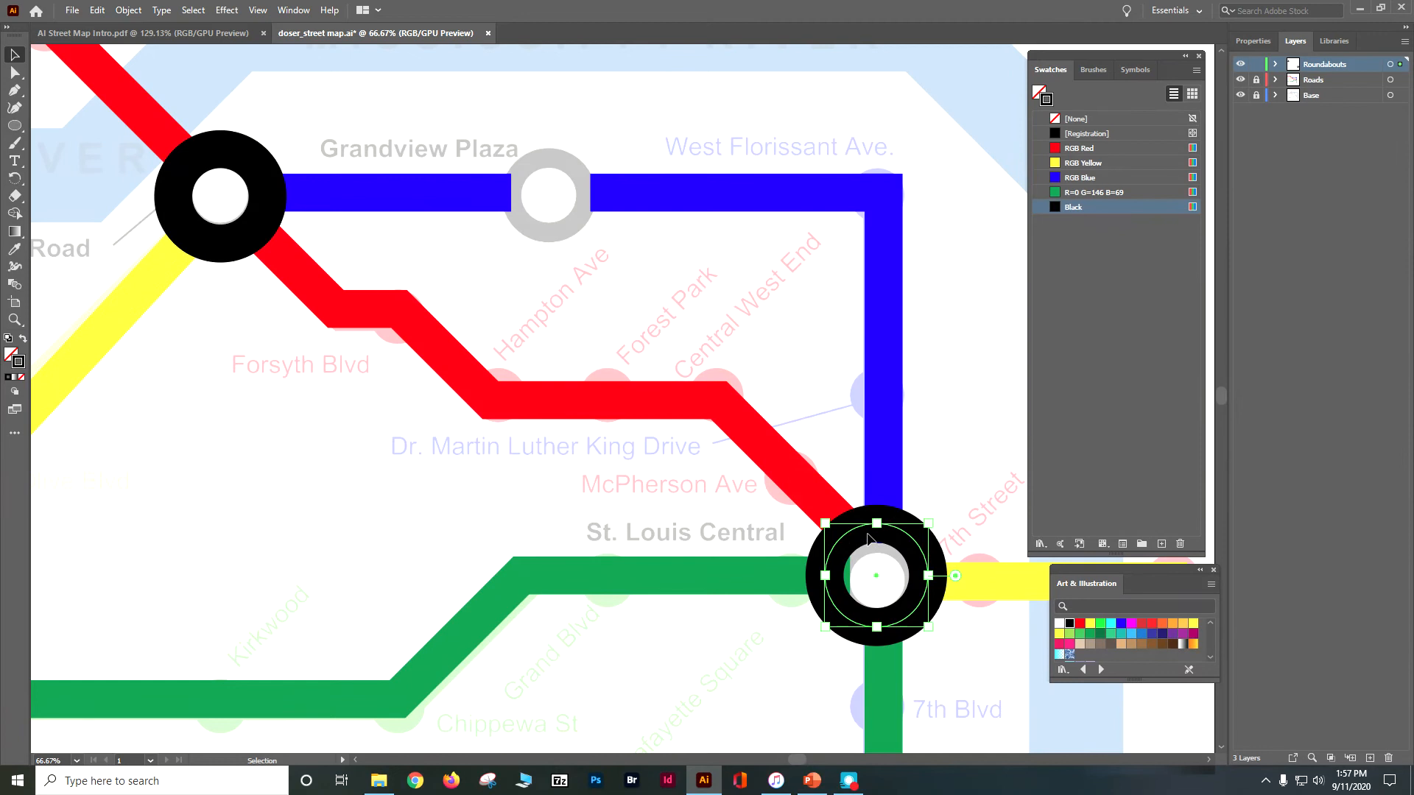
left_click_drag(869, 529, 539, 144)
- Duplicate the Grandview Plaza ring onto the Des Peres Central station circle
scroll(673, 382, "down", 2)
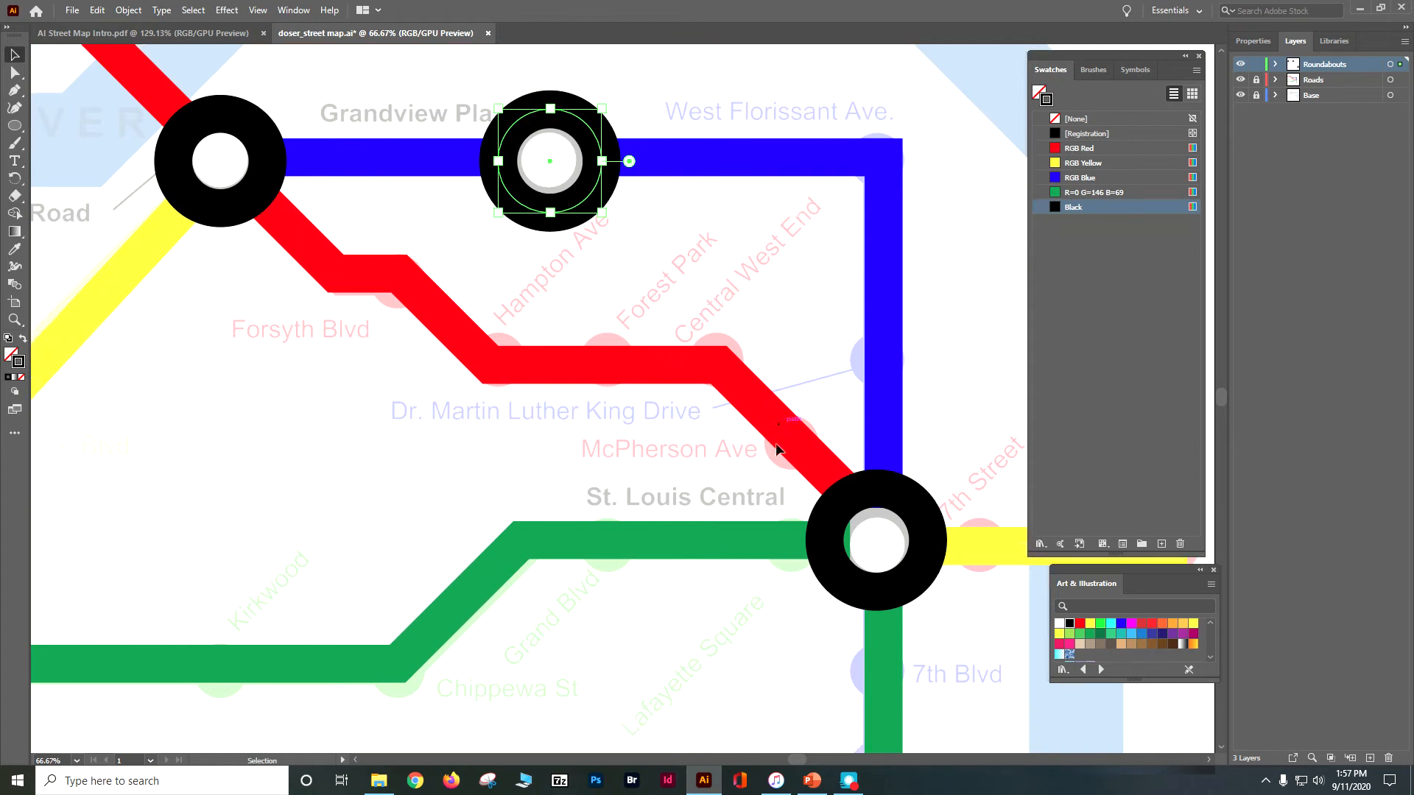
key("ctrl+minus")
key("ctrl+minus")
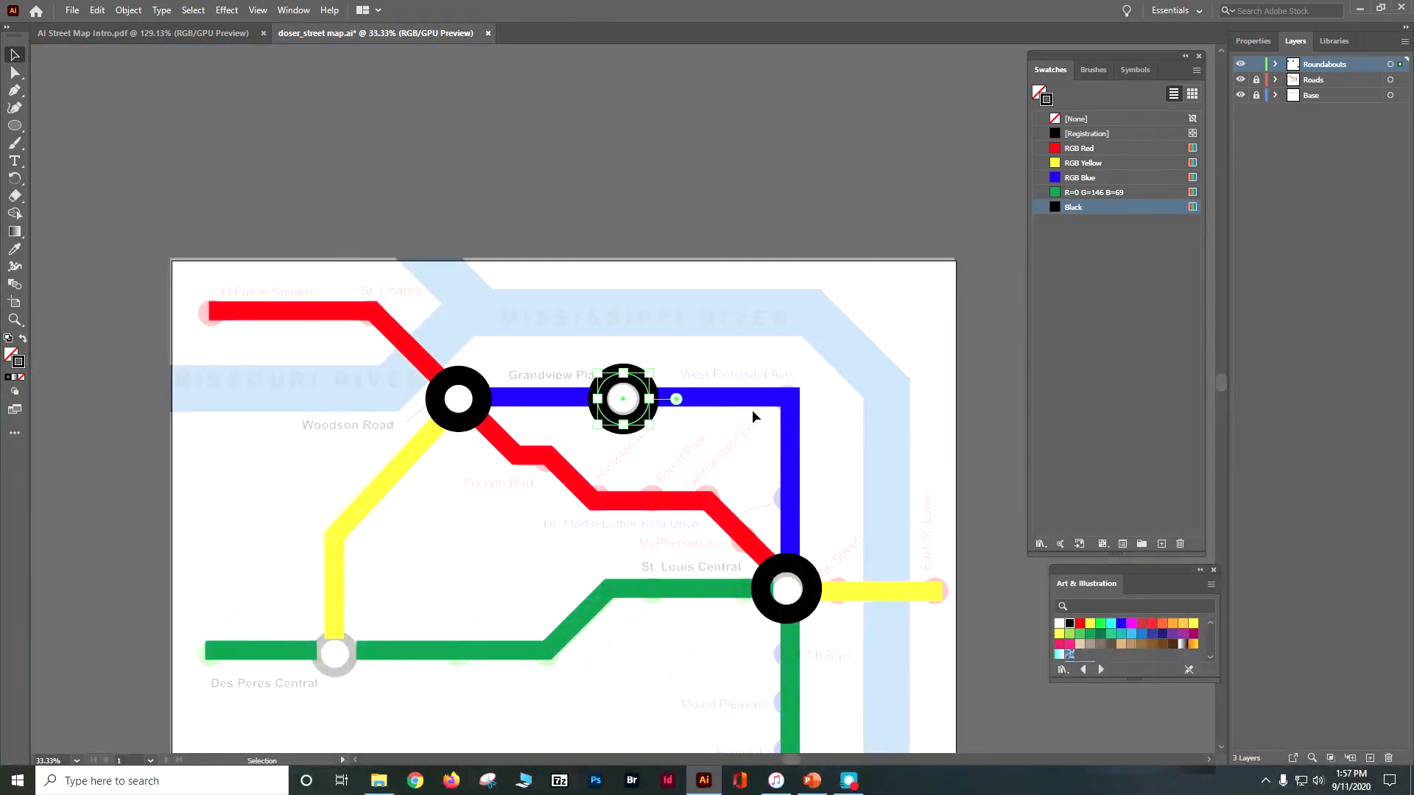
scroll(758, 410, "down", 3)
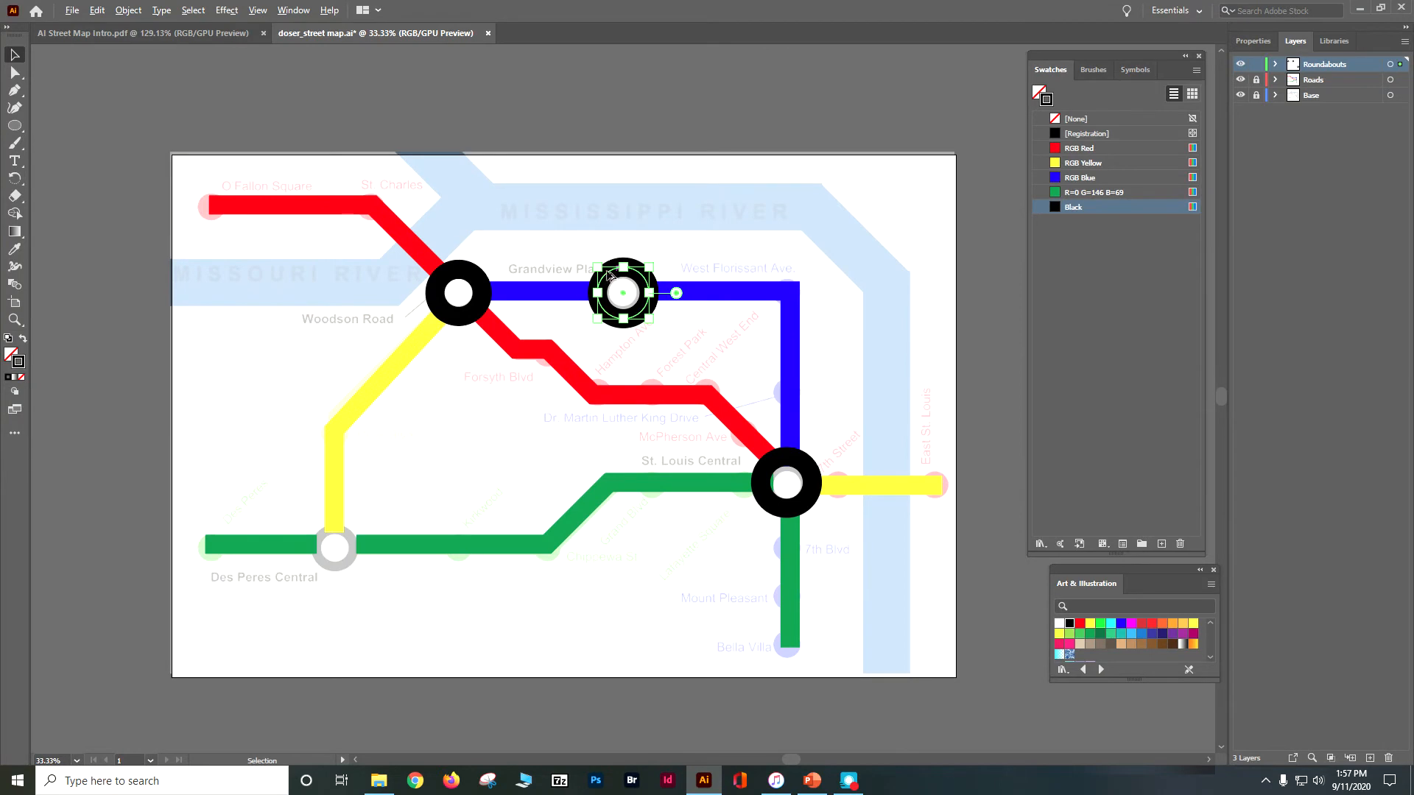
left_click_drag(609, 274, 317, 516)
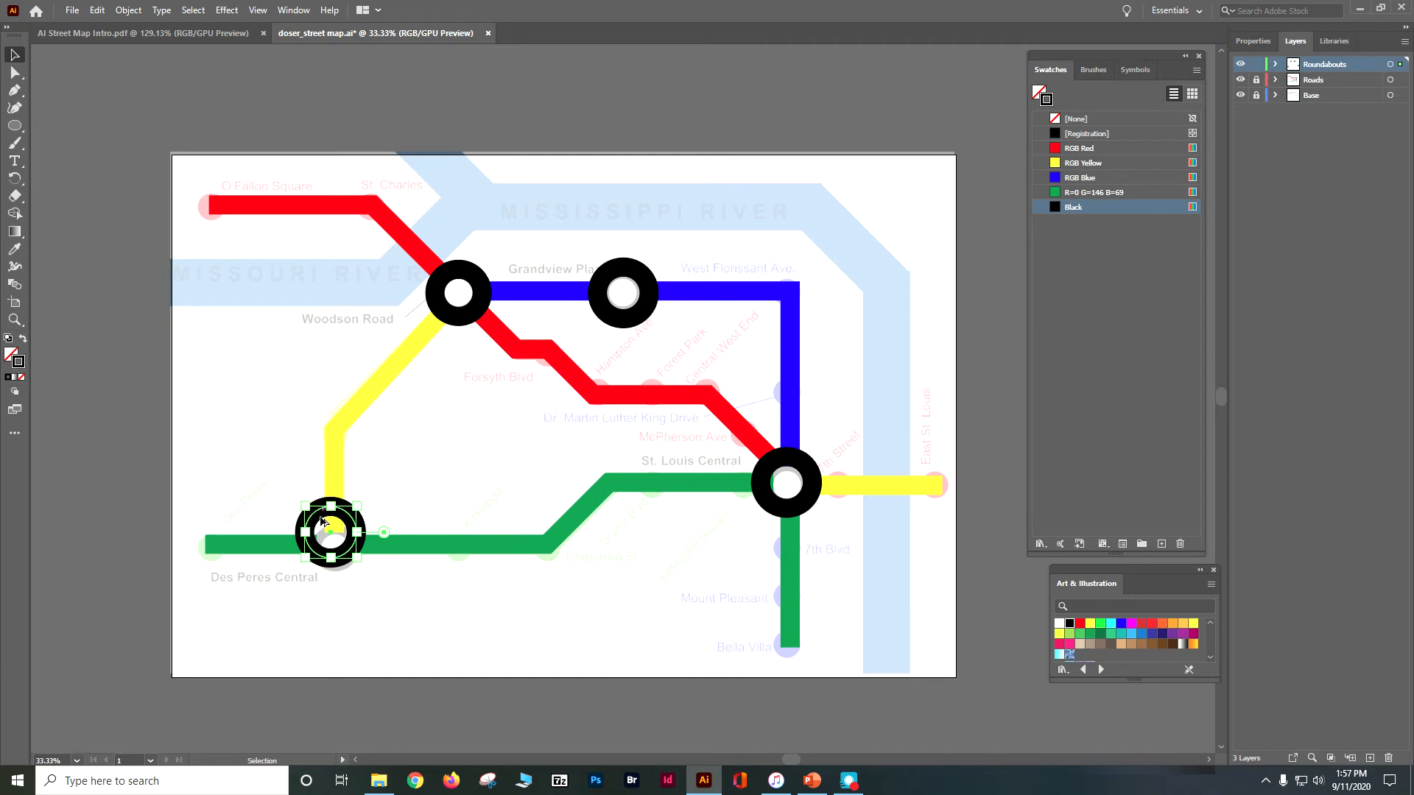
- Nudge the Des Peres Central ring down and right until it is centred on the station circle, and save the document
key("Down")
key("Down")
key("Down")
key("Down")
key("Down")
key("Down")
key("Down")
key("Down")
key("Down")
key("Down")
key("Down")
key("Down")
key("Down")
key("Down")
key("Down")
key("Down")
key("Down")
key("Down")
key("Down")
key("Down")
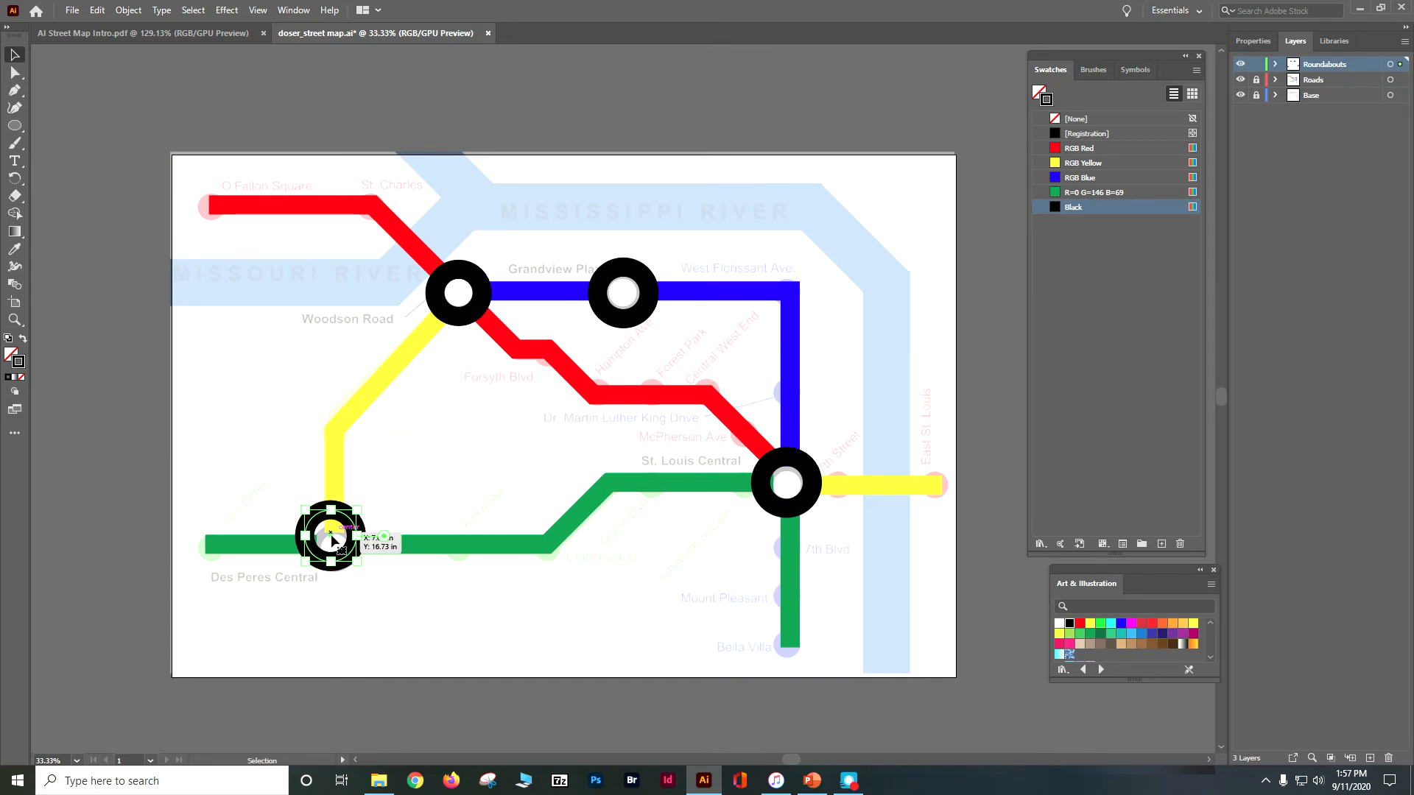
key("Down")
key("Down")
key("Down")
key("Down")
key("Down")
key("Down")
key("Down")
key("Down")
key("Down")
key("Down")
key("Down")
key("Down")
key("Down")
key("Down")
key("Down")
key("Down")
key("Down")
key("Down")
key("Down")
key("Down")
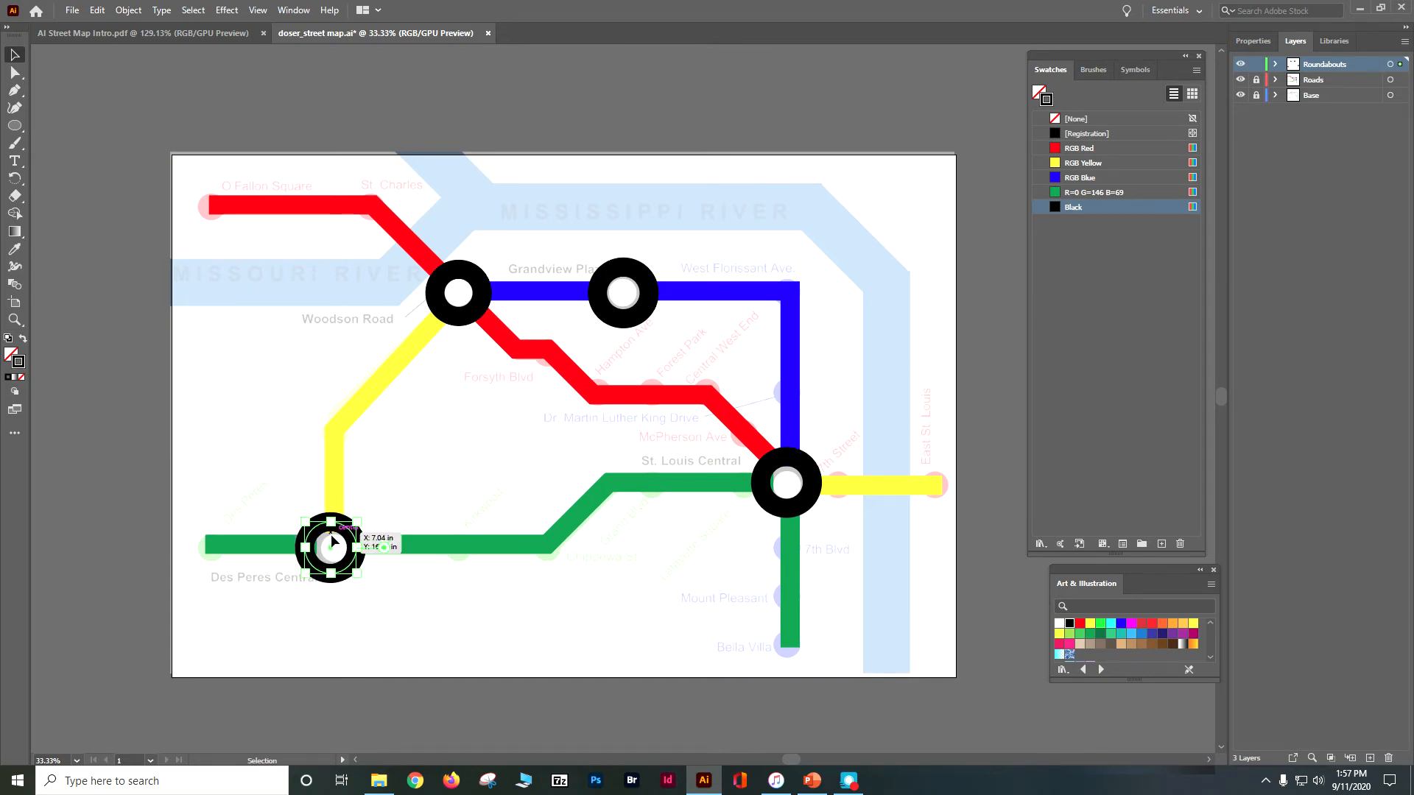
key("Right")
key("Right")
key("Right")
key("Right")
key("Right")
key("Right")
key("Right")
key("Right")
key("Right")
key("Right")
key("Right")
key("Right")
key("Down")
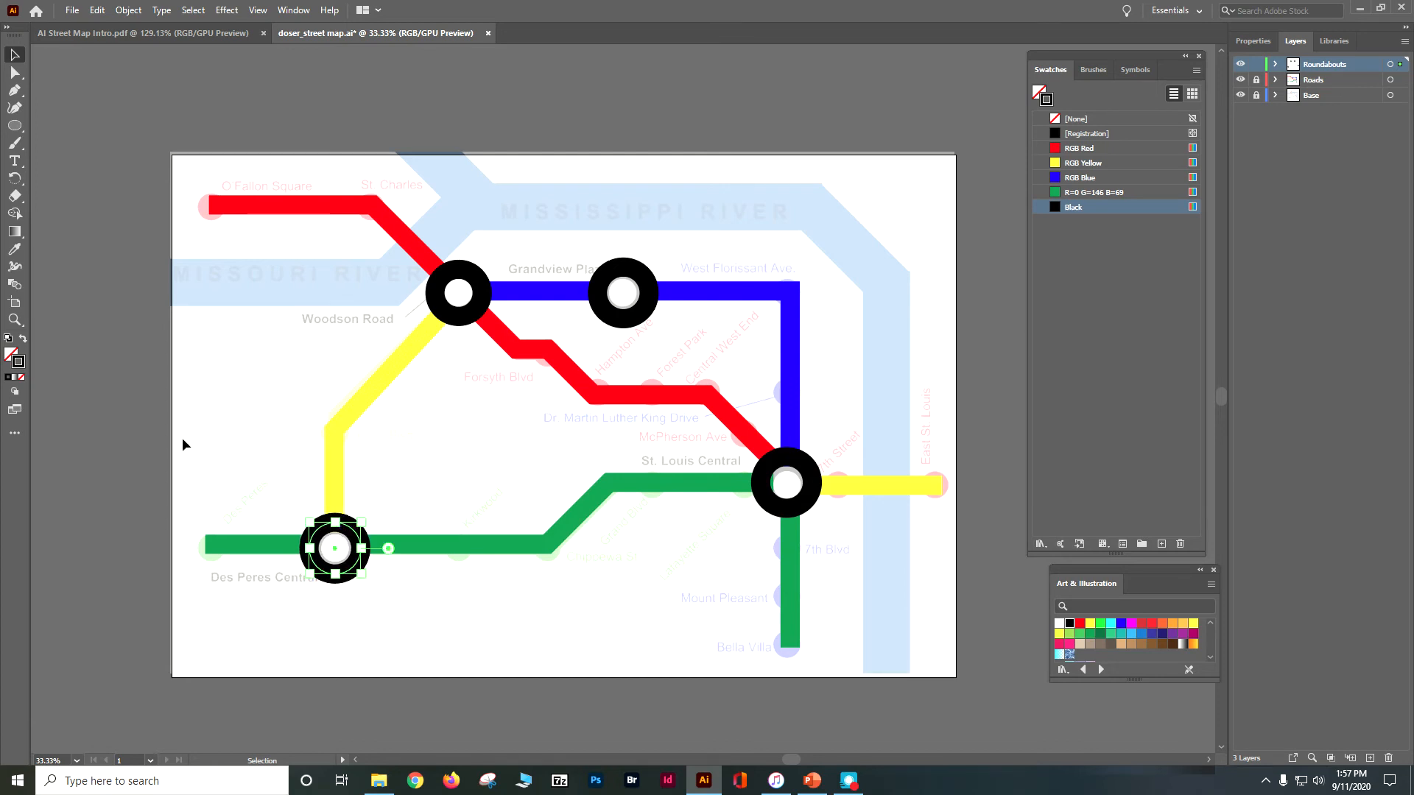
key("a")
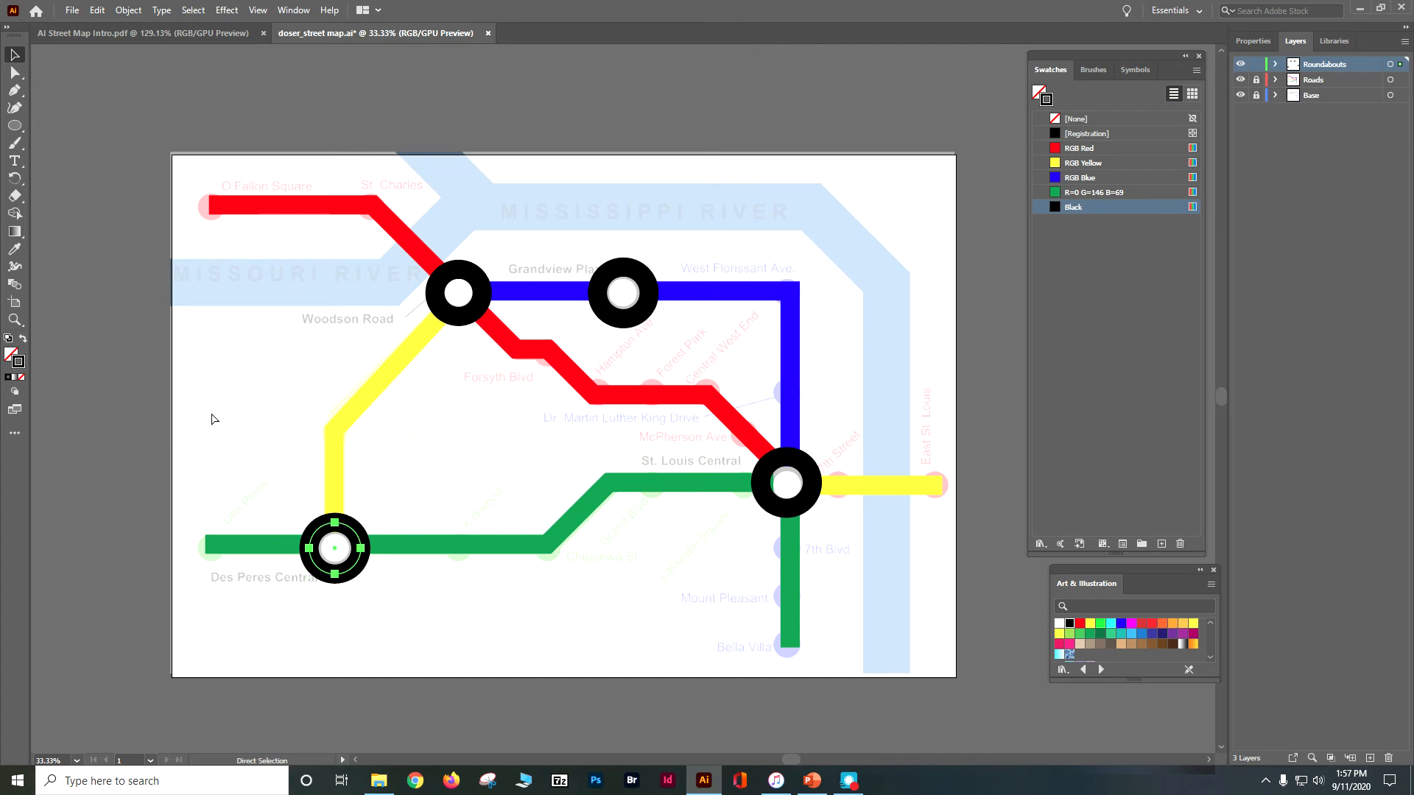
key("v")
key("ctrl+s")
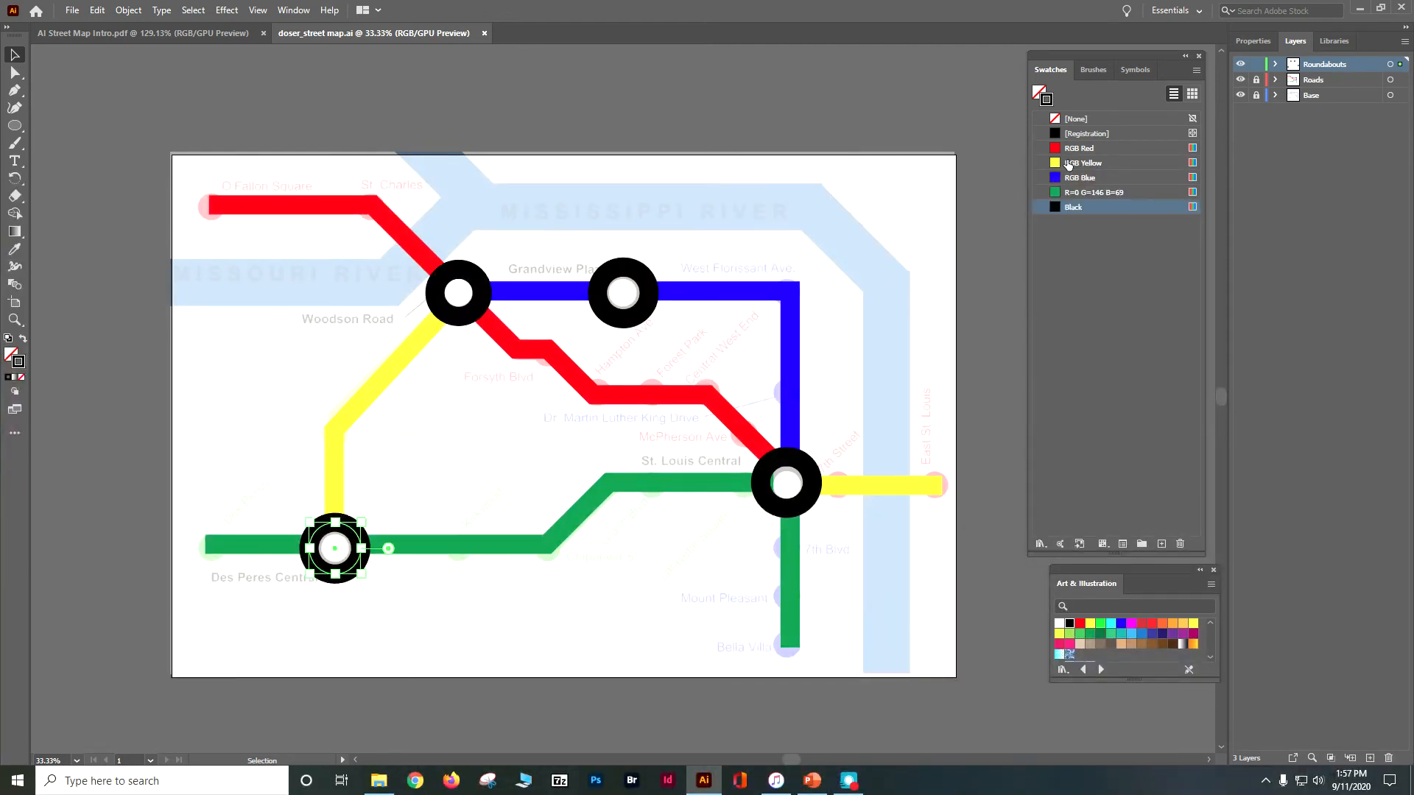
- Add a new layer named stops above Roundabouts and make it the active layer with Roundabouts locked
left_click(1241, 81)
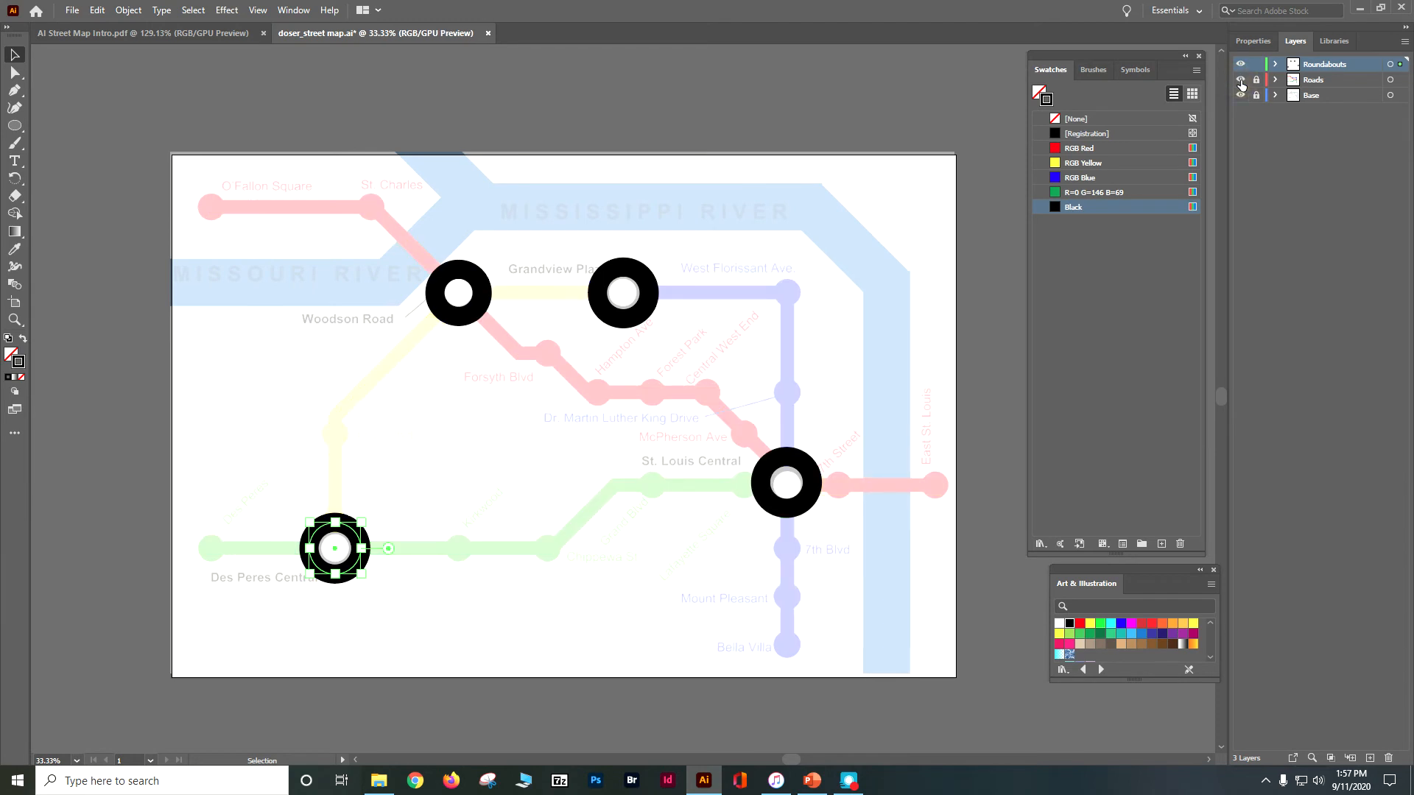
left_click(1241, 82)
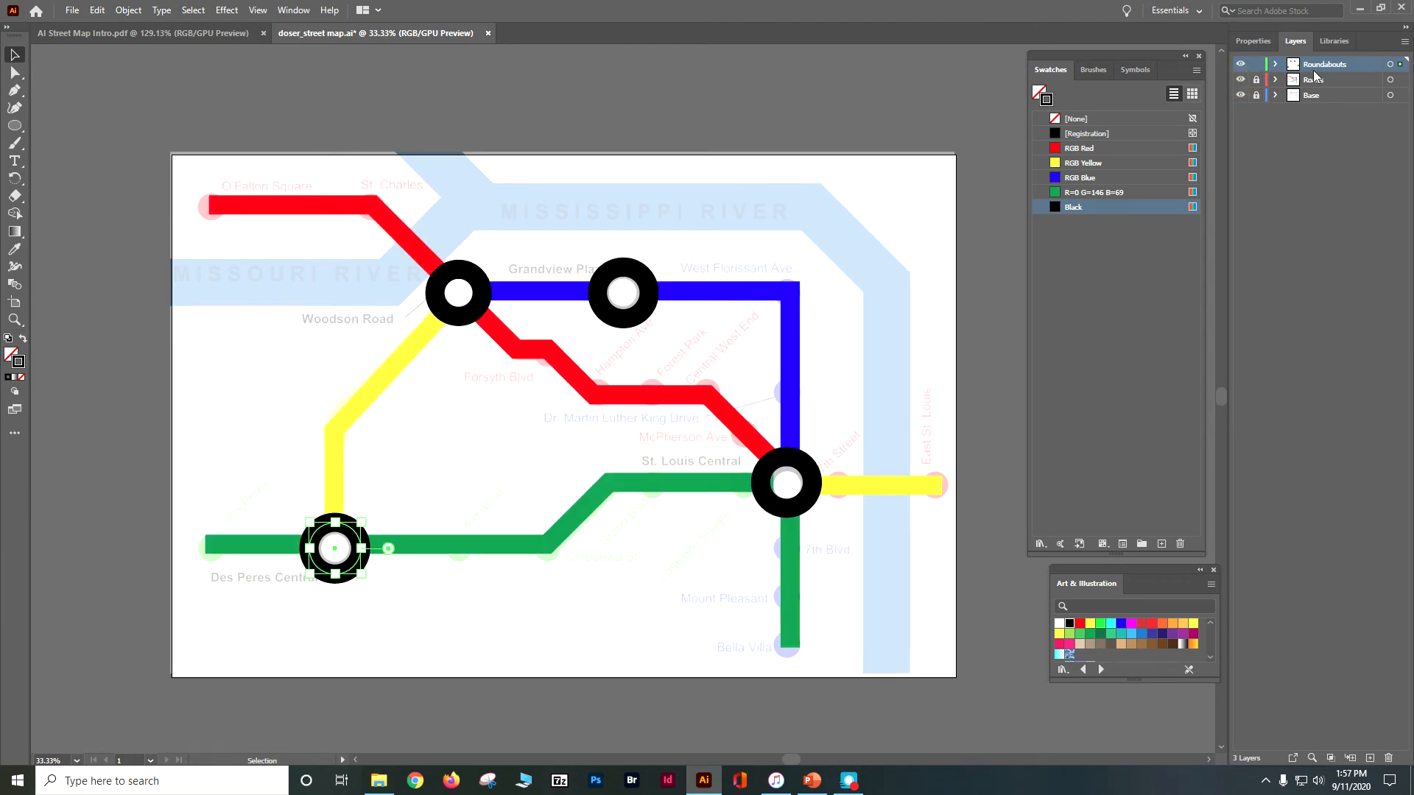
left_click(1370, 758)
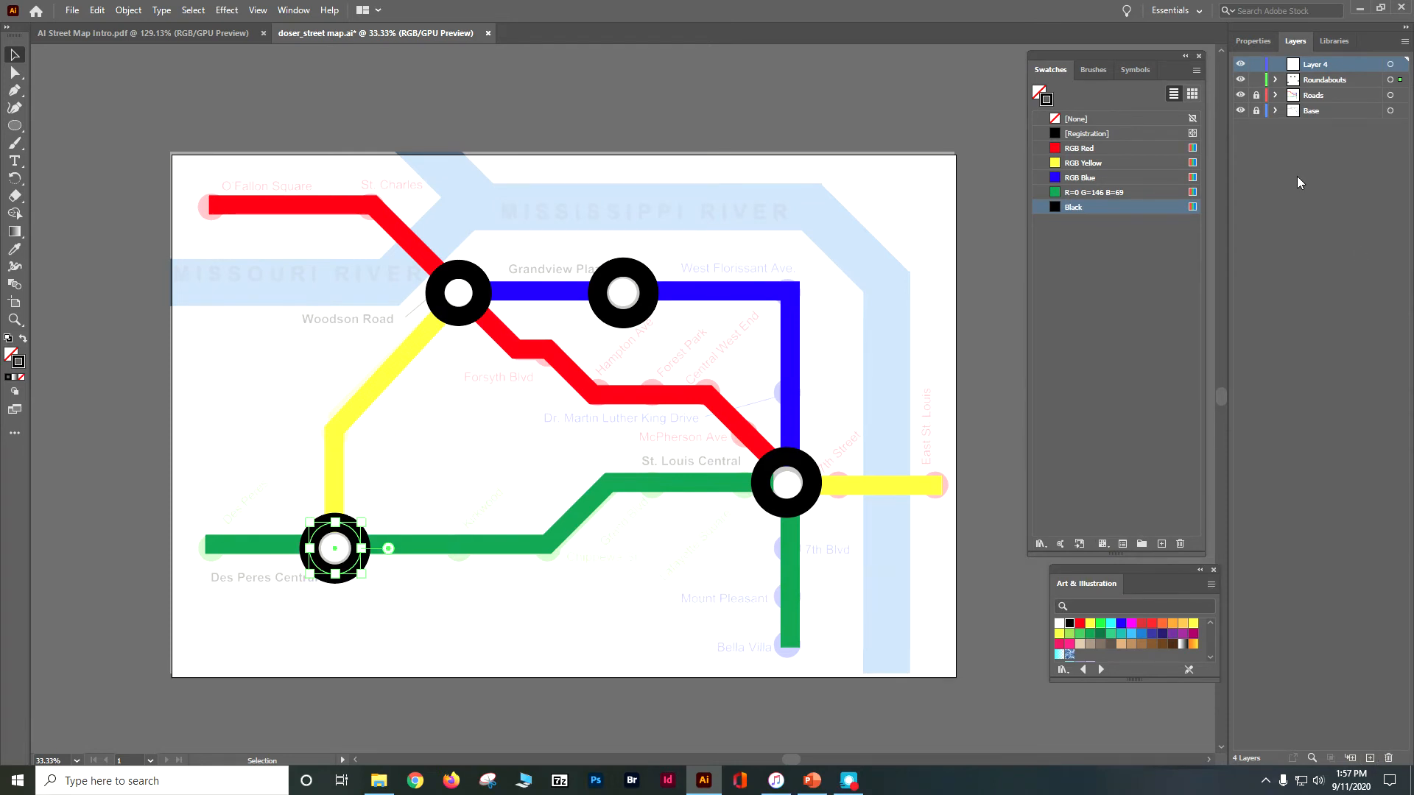
double_click(1320, 67)
type("stops")
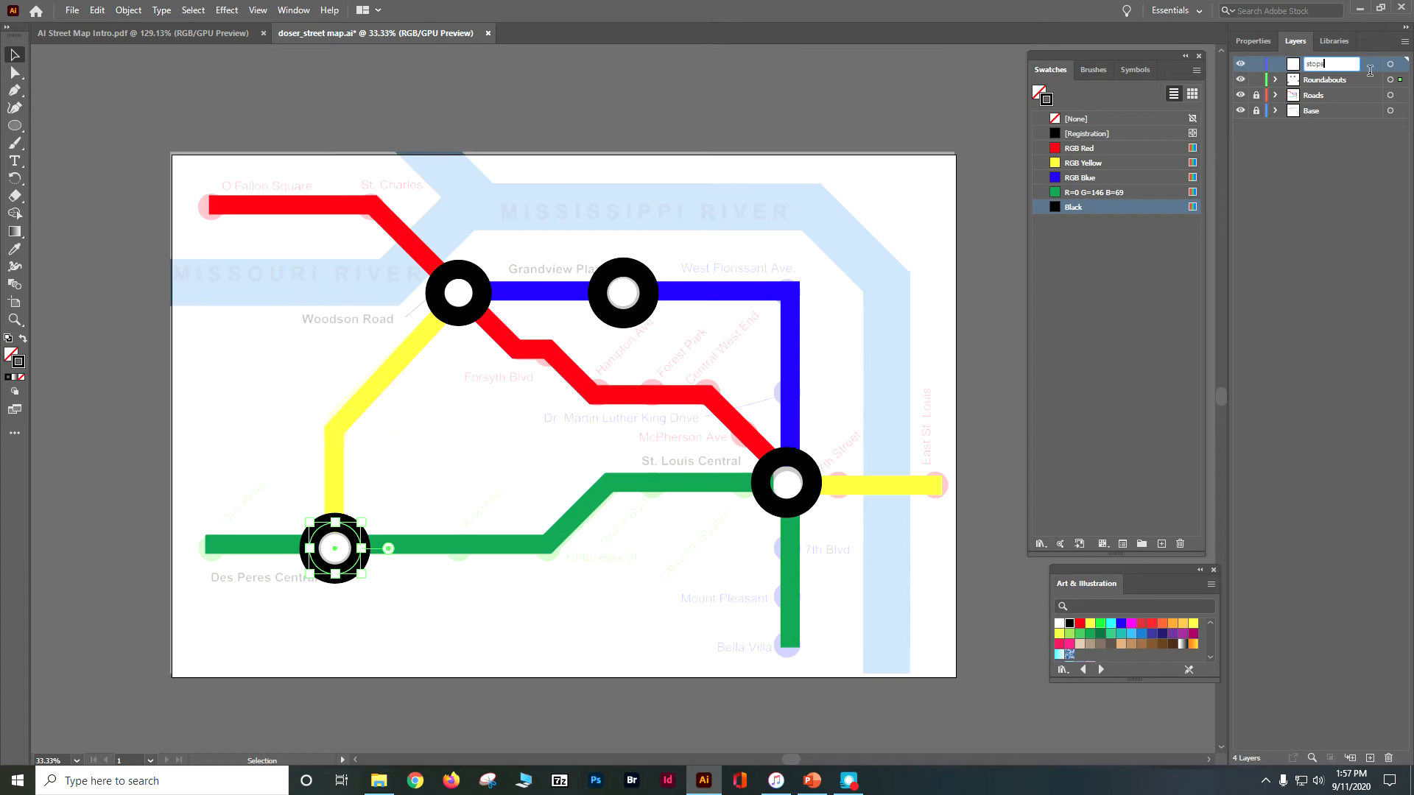
left_click(1285, 165)
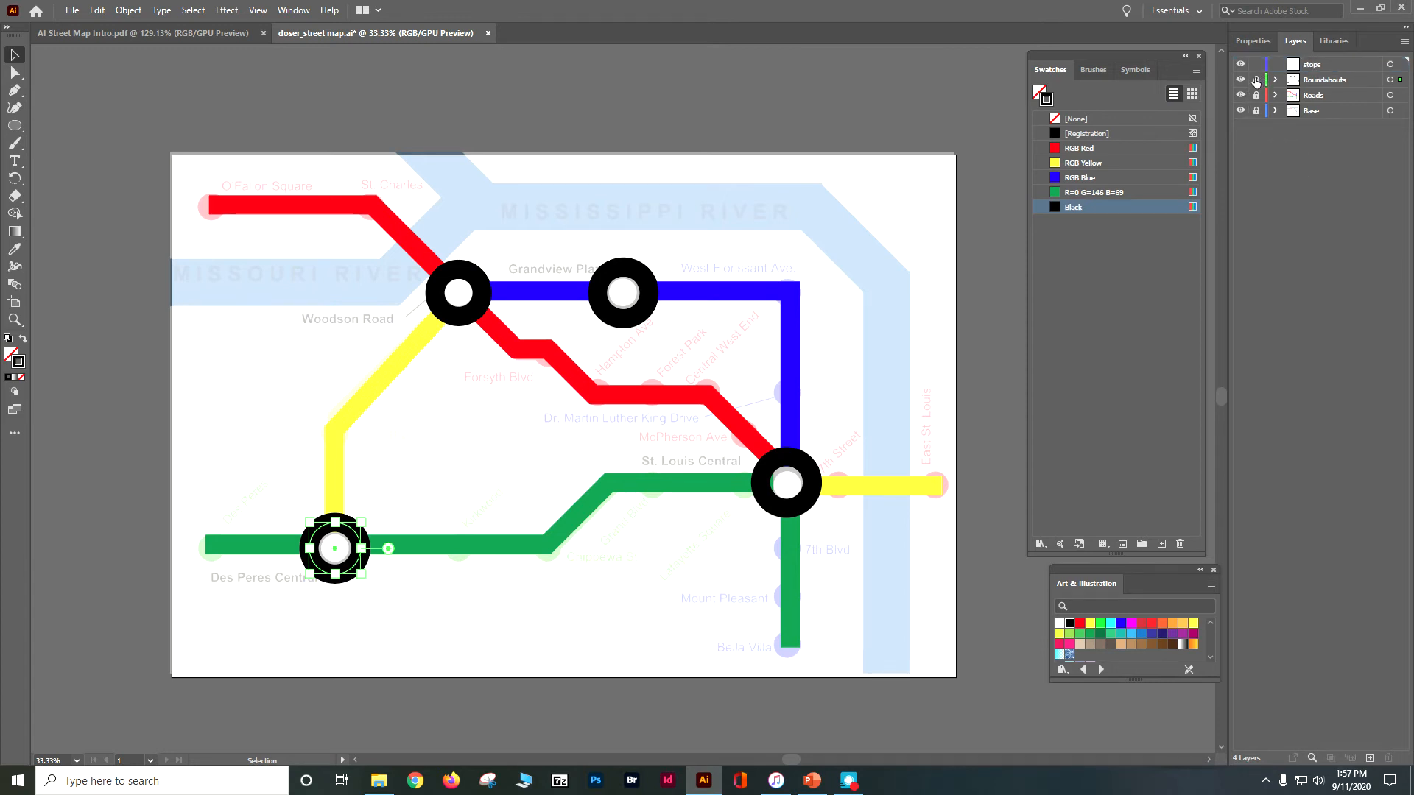
left_click(1255, 79)
left_click(1345, 64)
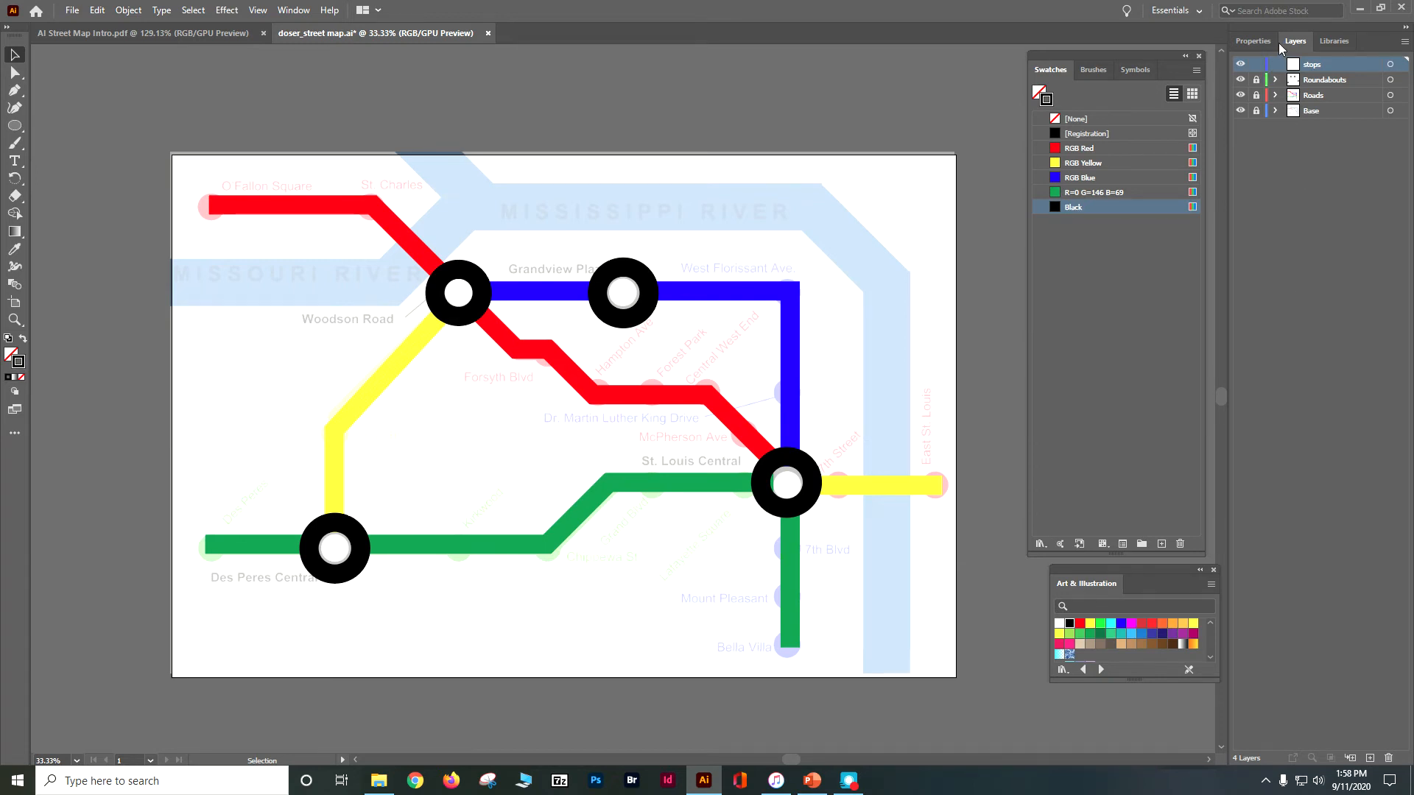
- Set up the Ellipse tool with an RGB Red fill and no stroke
left_click(14, 125)
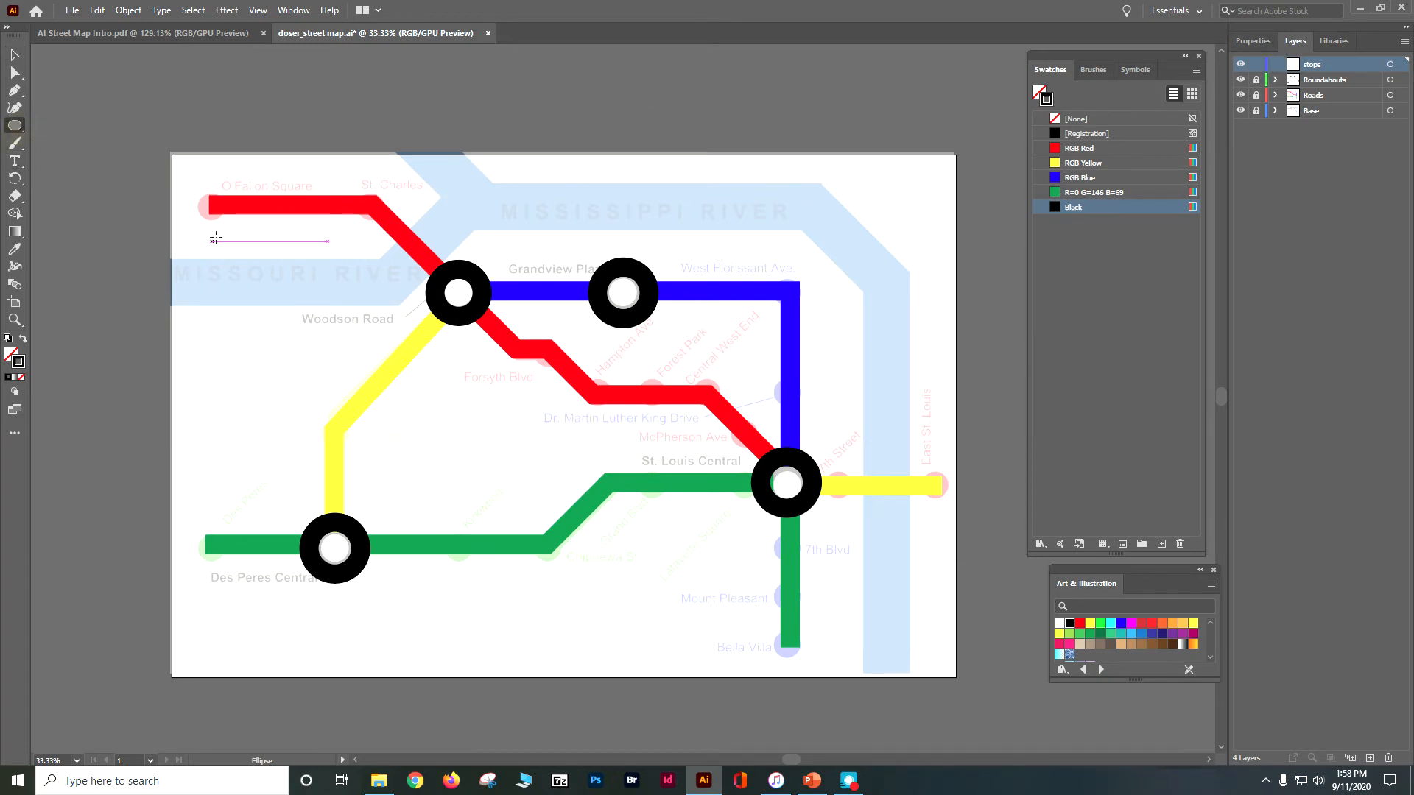
left_click(1252, 41)
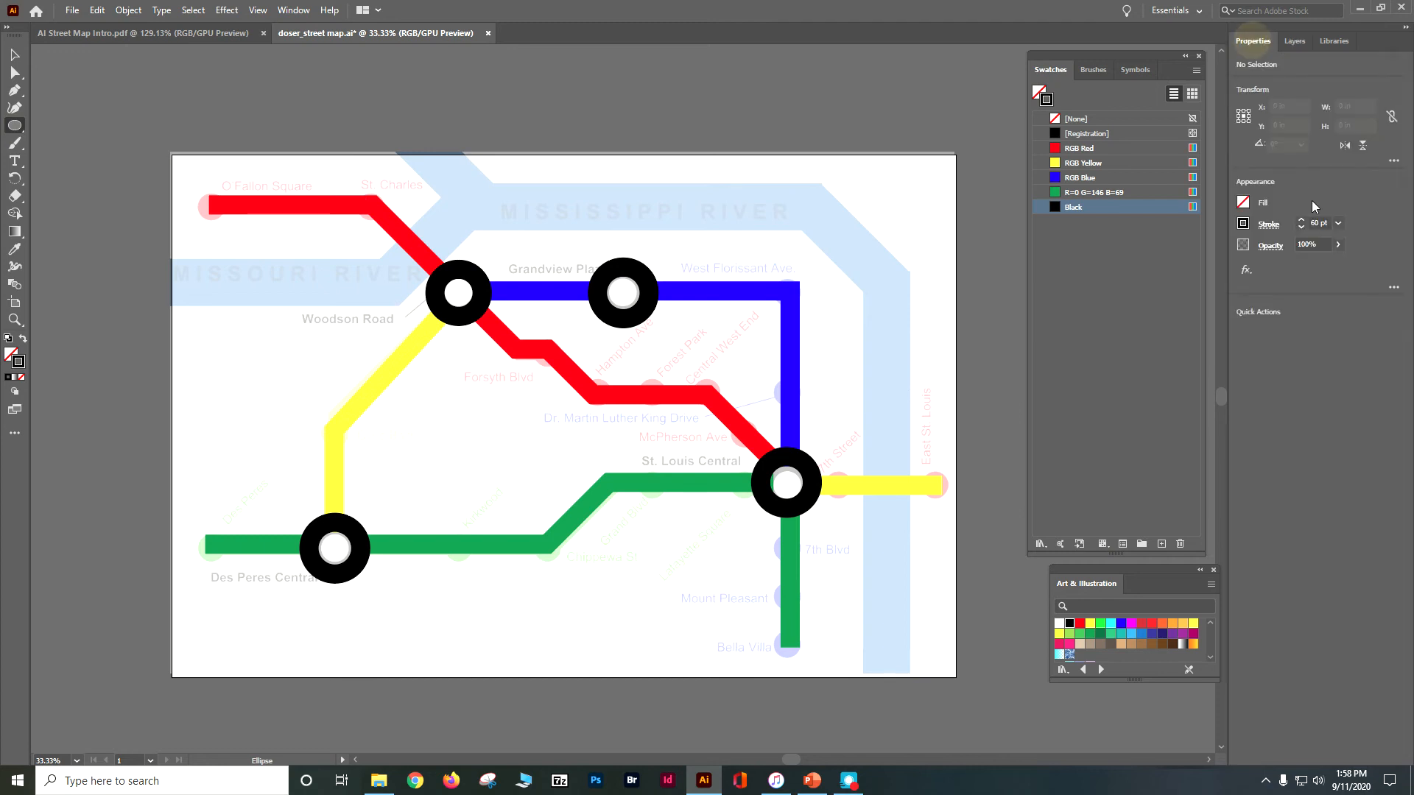
left_click(1243, 203)
left_click(1106, 254)
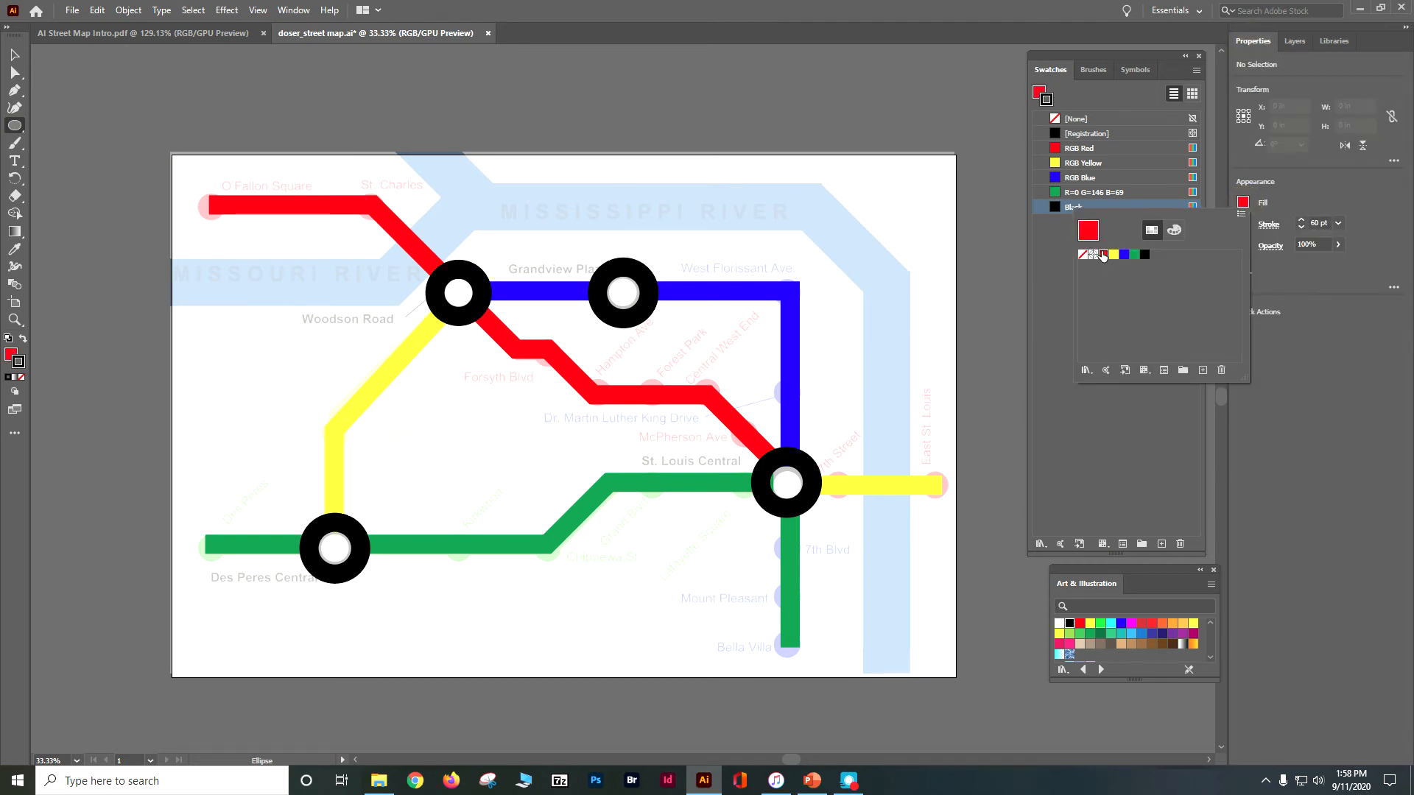
left_click(1282, 225)
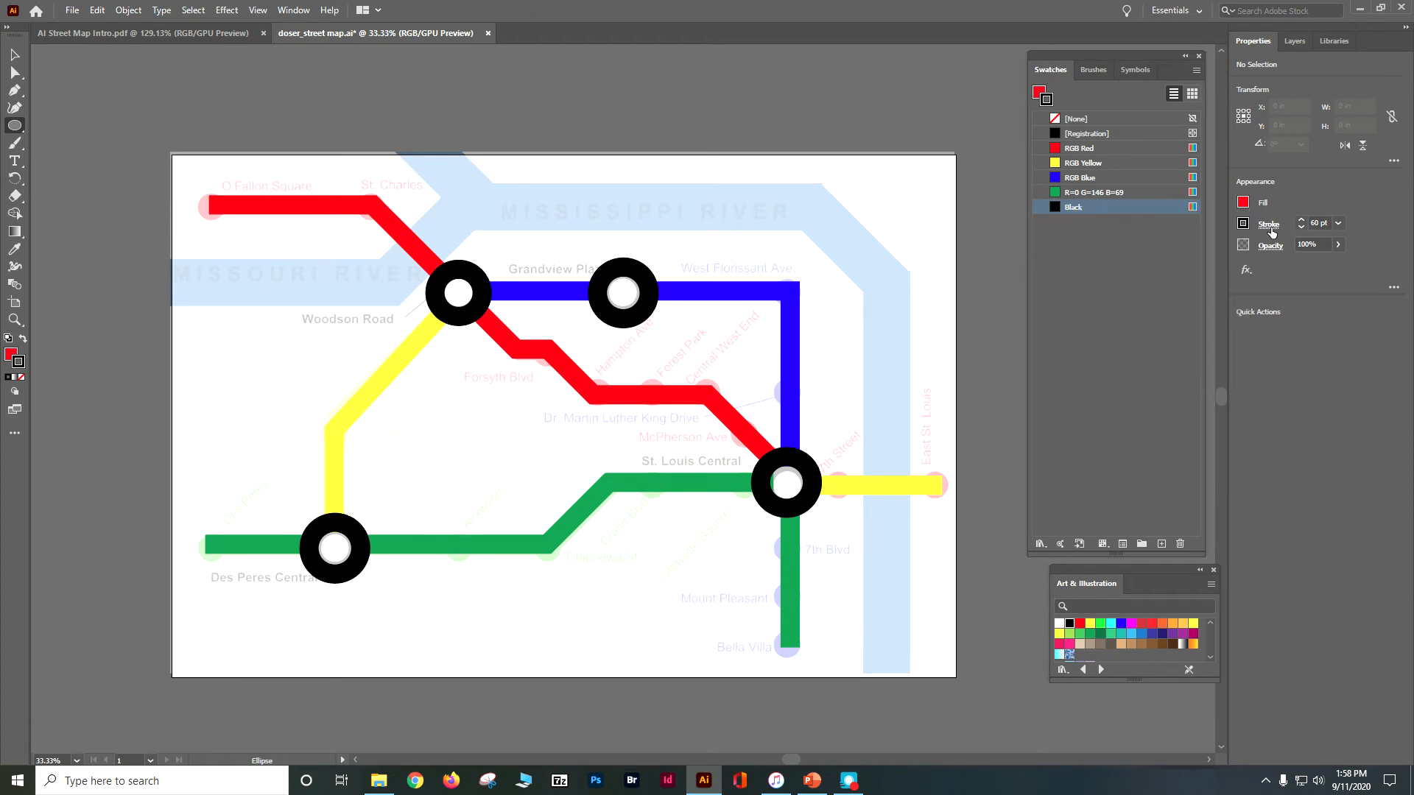
left_click(1243, 223)
left_click(1083, 277)
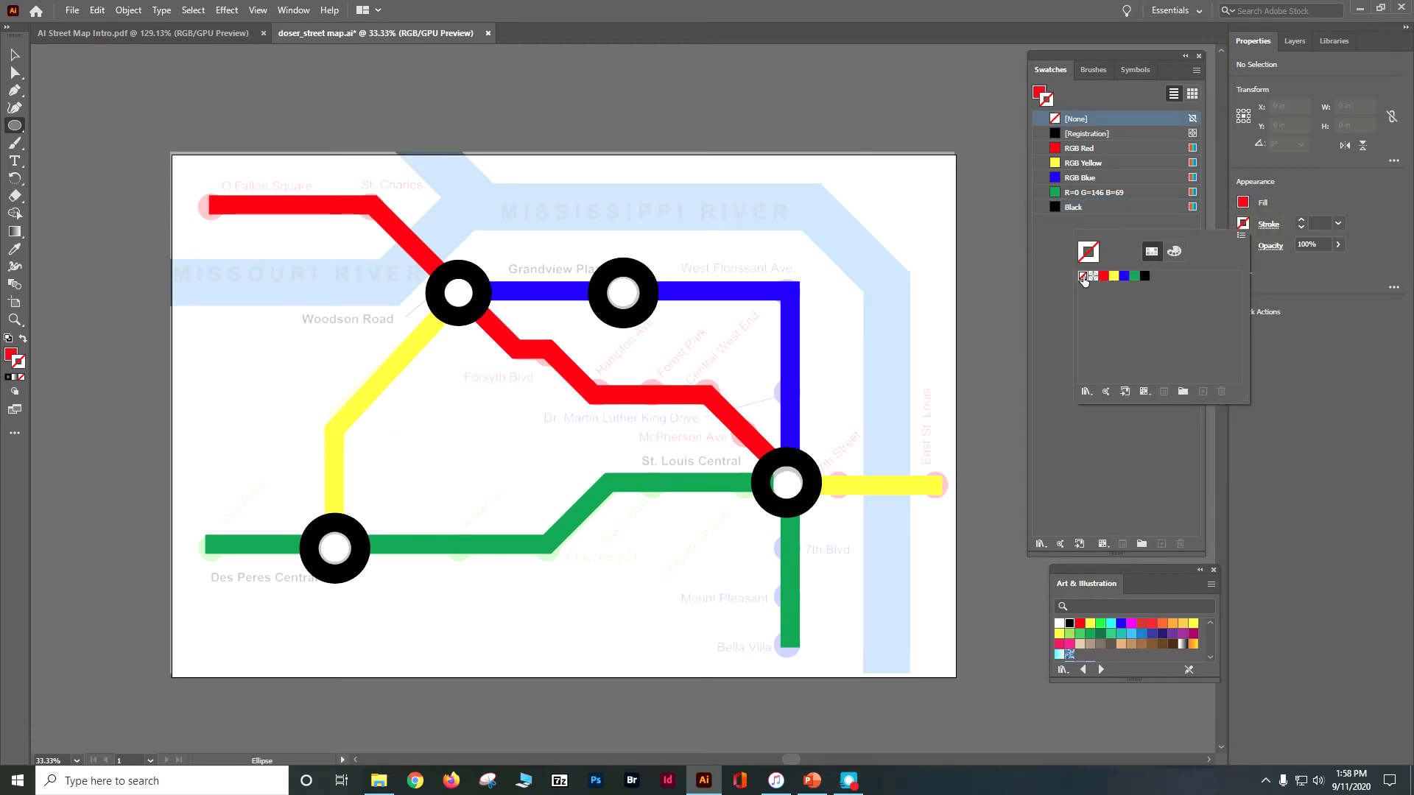
- Draw a red circle about 1.24 in across centred on the Central West End stop and deselect it
left_click(206, 208)
key("ctrl+plus")
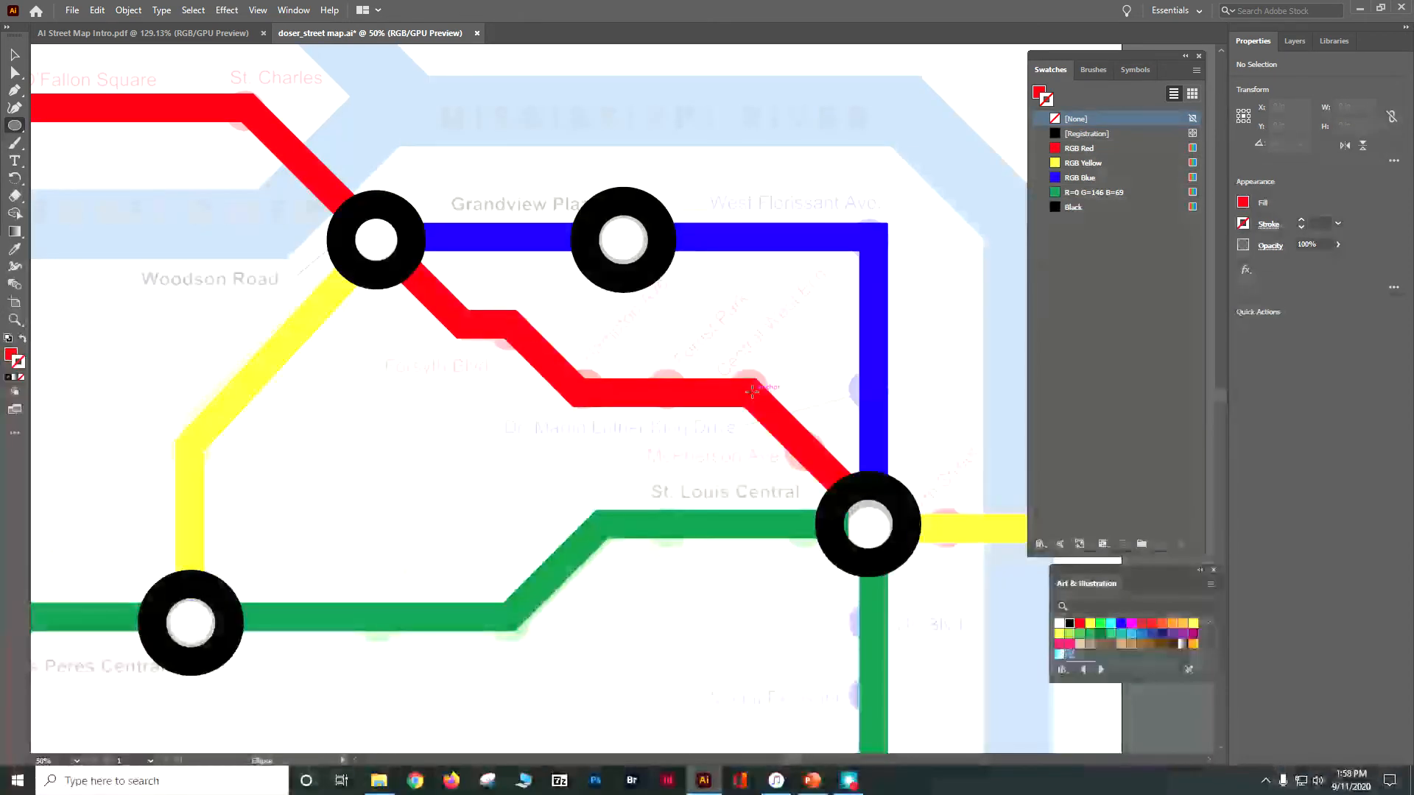
left_click_drag(752, 391, 771, 413)
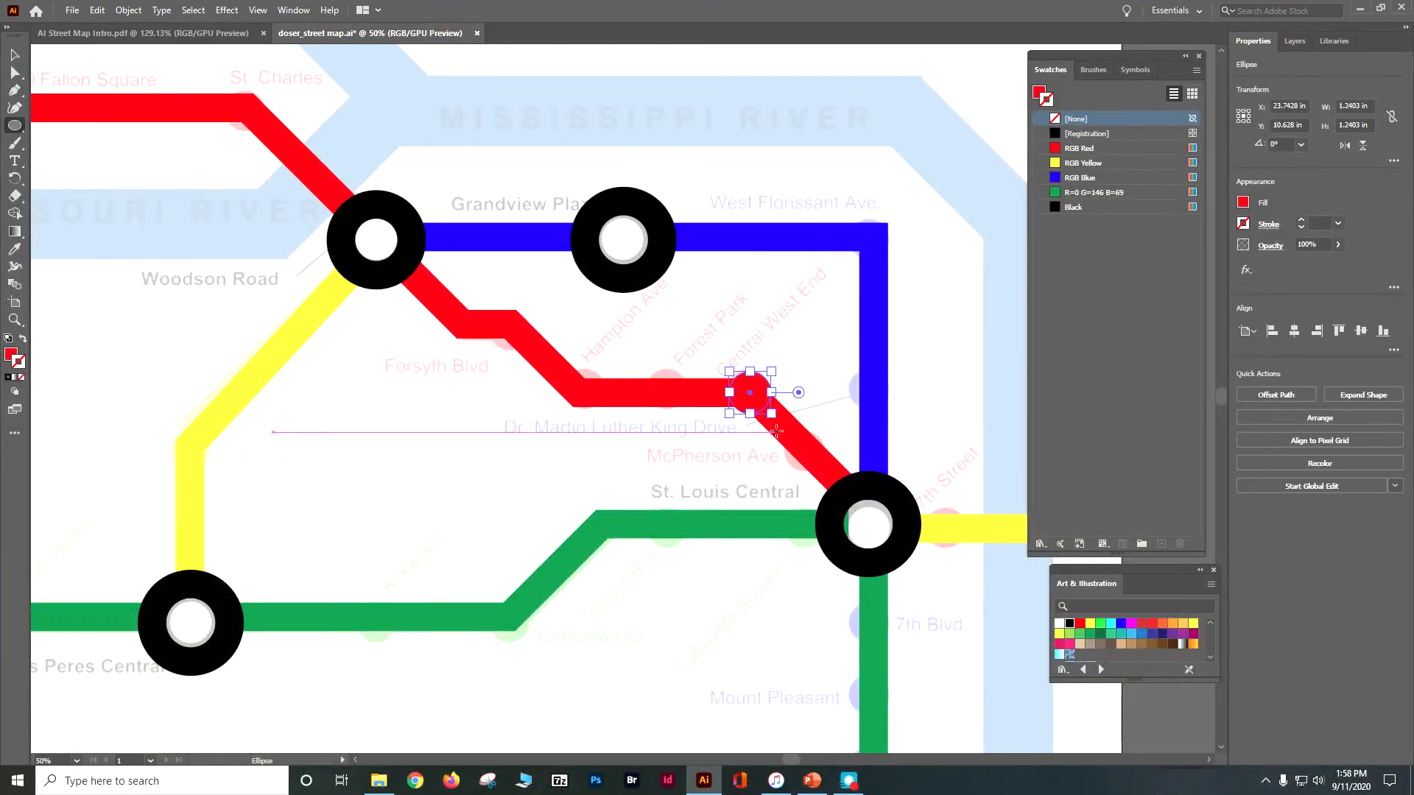
key("v")
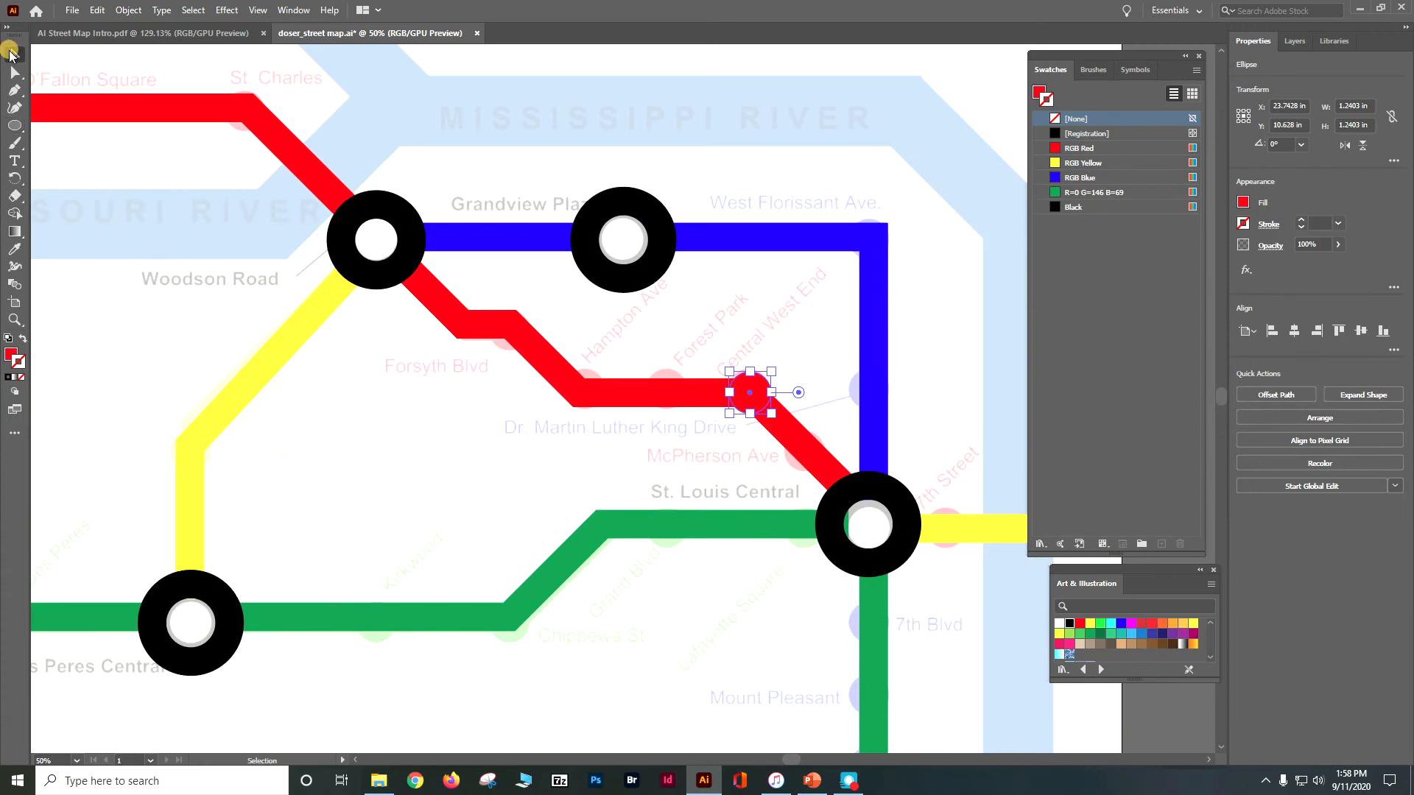
left_click(934, 316)
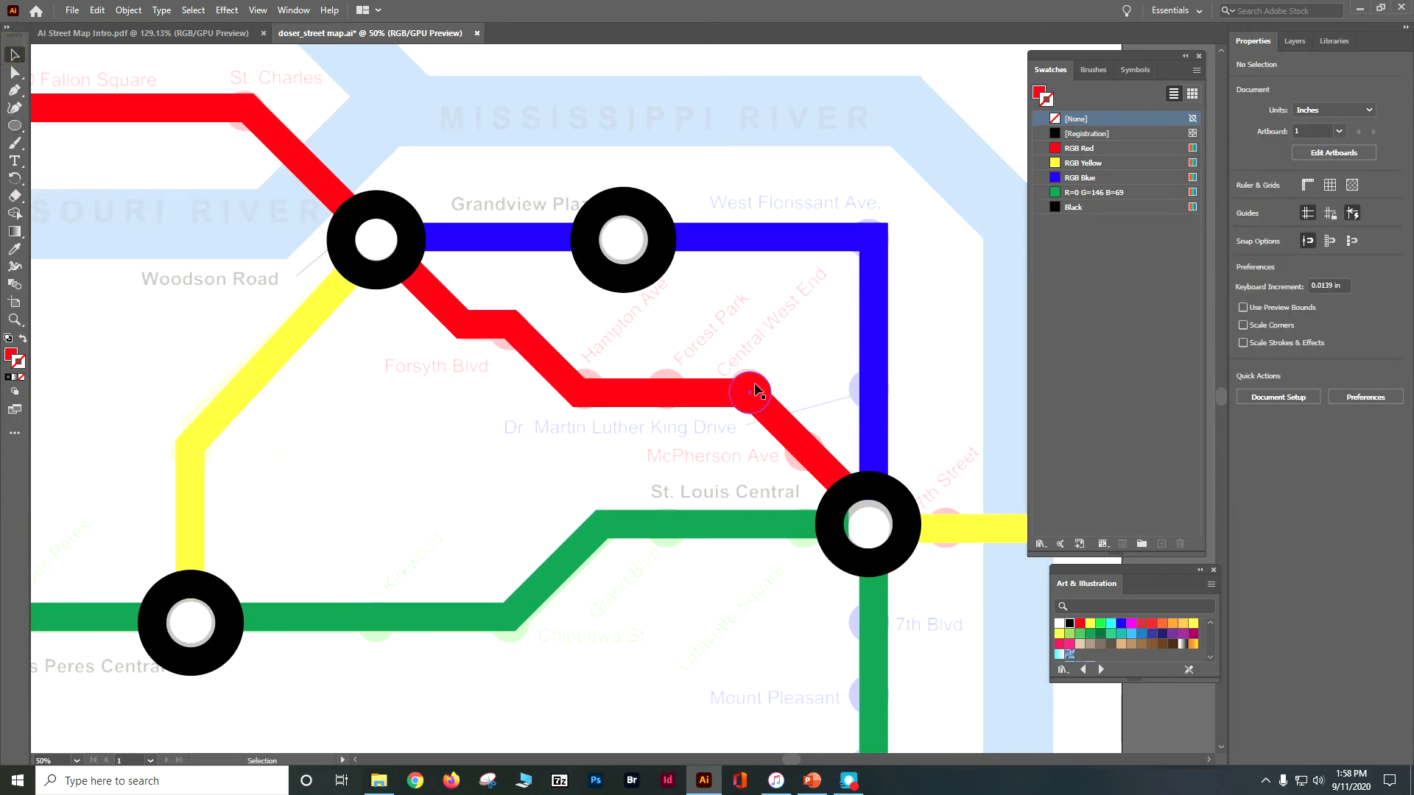
- Duplicate the Central West End circle onto the Forest Park and McPherson Ave stops
left_click(755, 390)
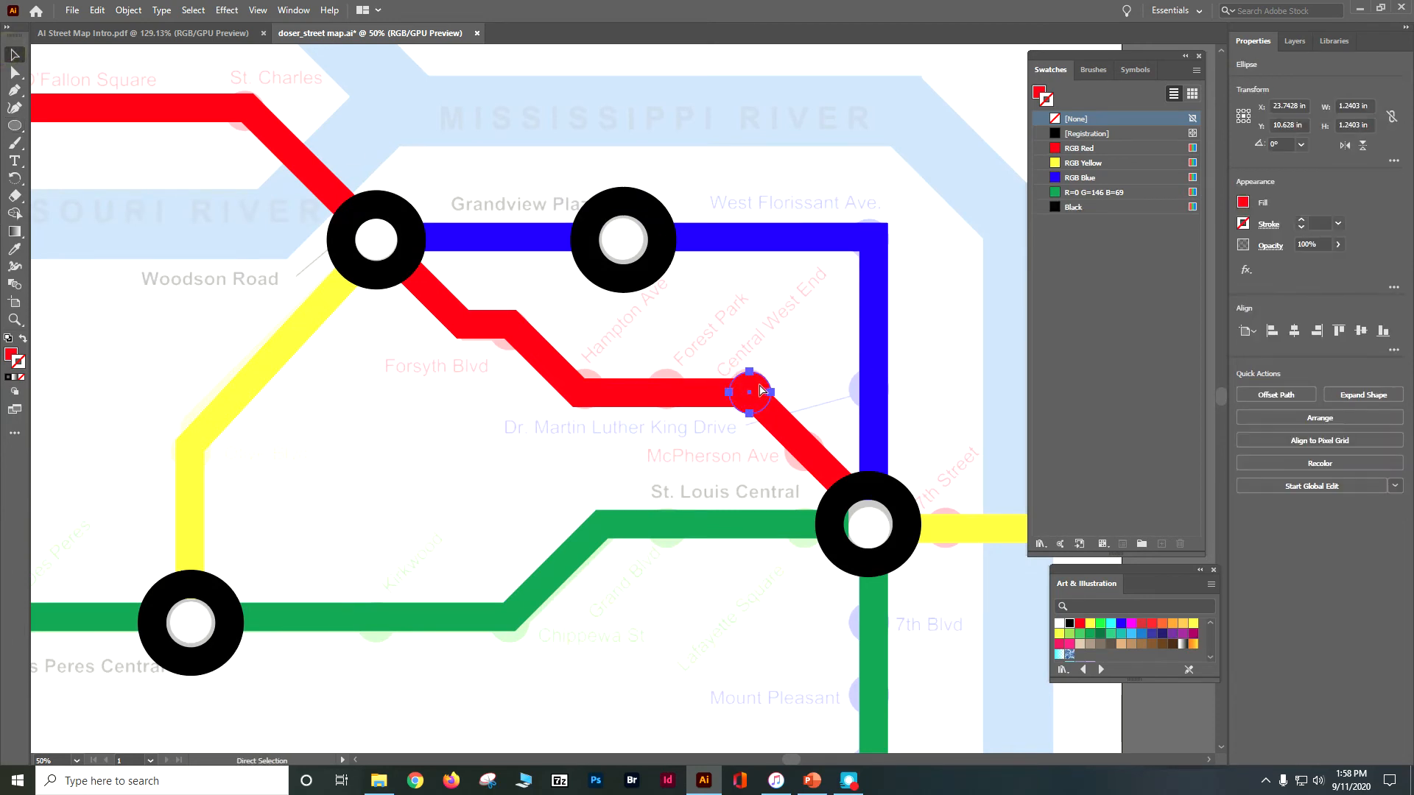
left_click_drag(761, 390, 672, 383)
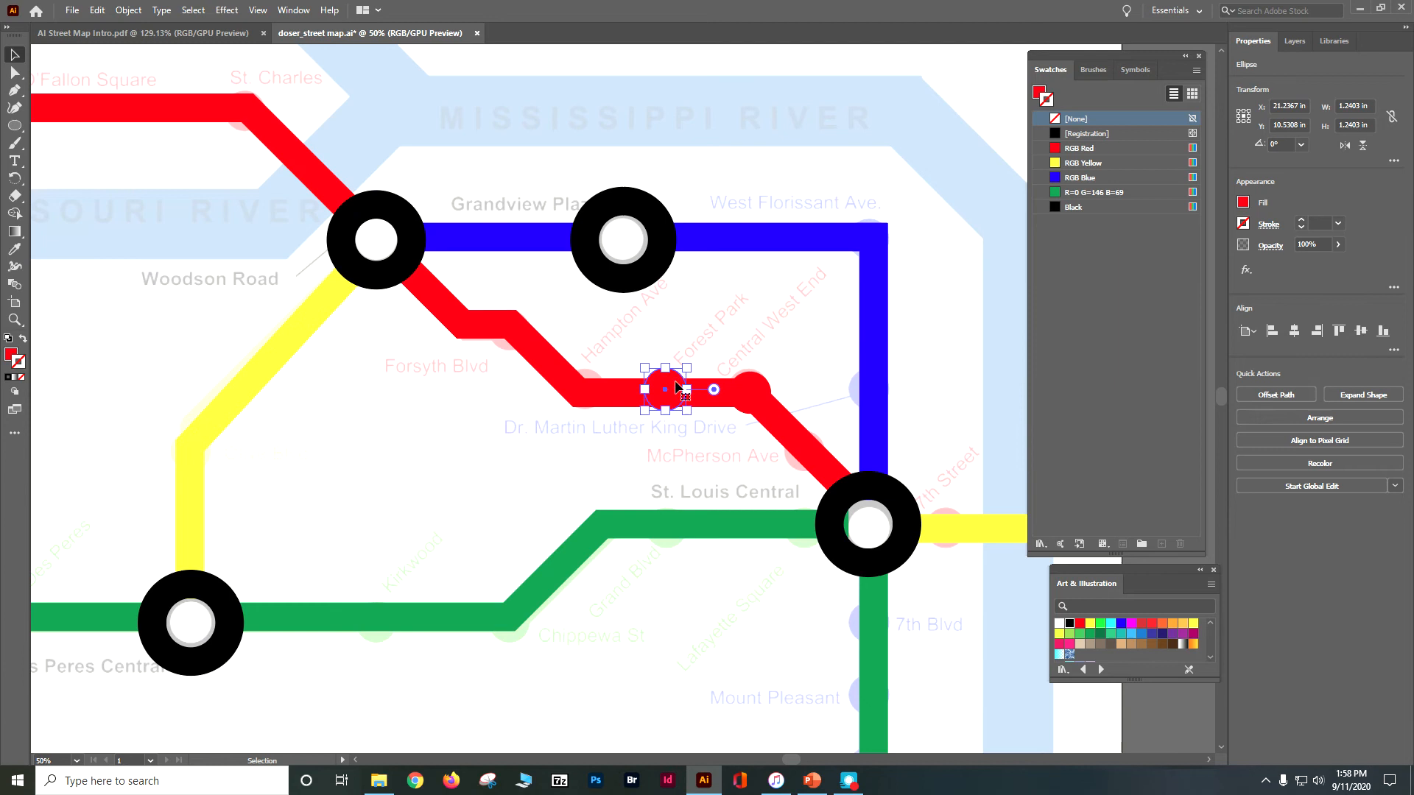
key("a")
key("ctrl+c")
key("ctrl+v")
left_click_drag(633, 404, 813, 454)
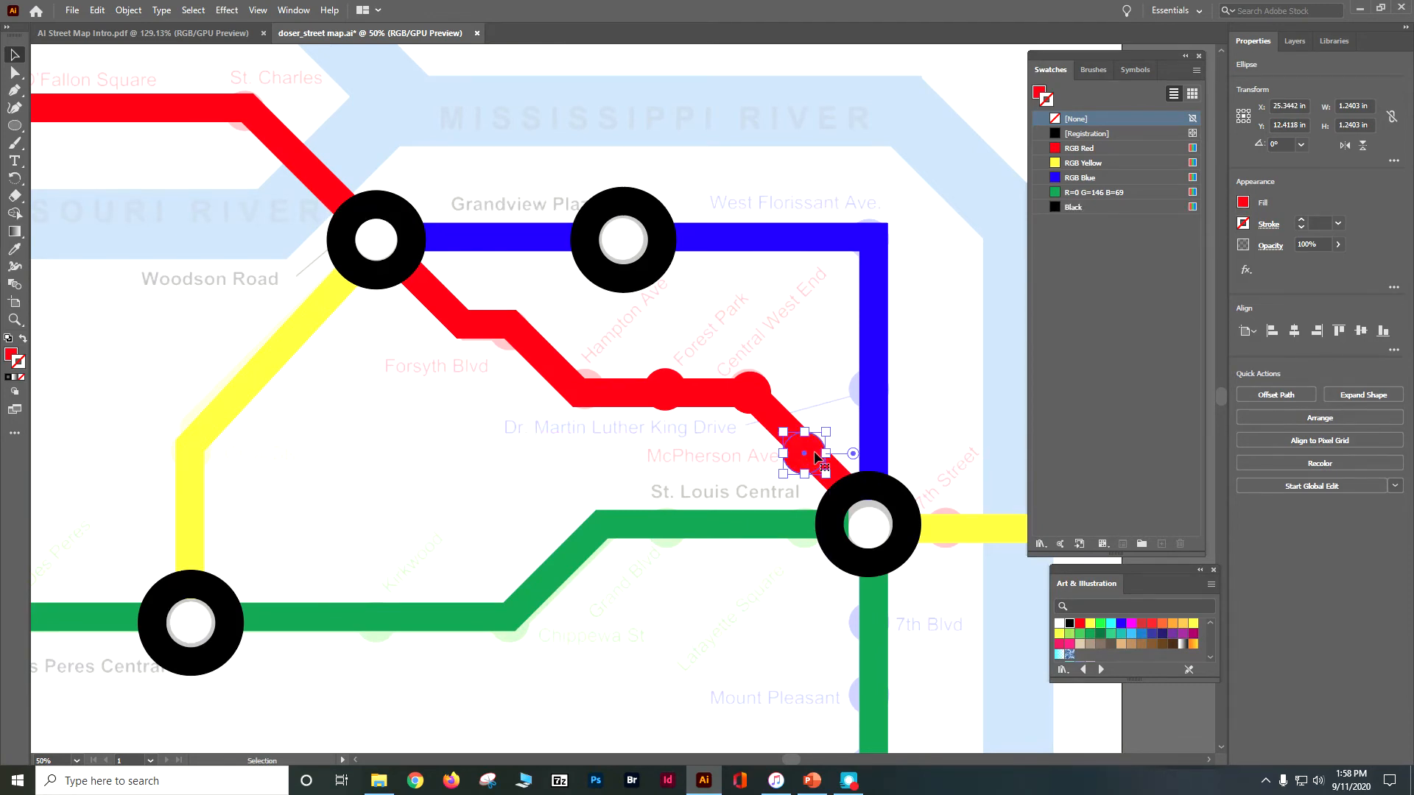
left_click(956, 381)
left_click_drag(802, 470, 805, 469)
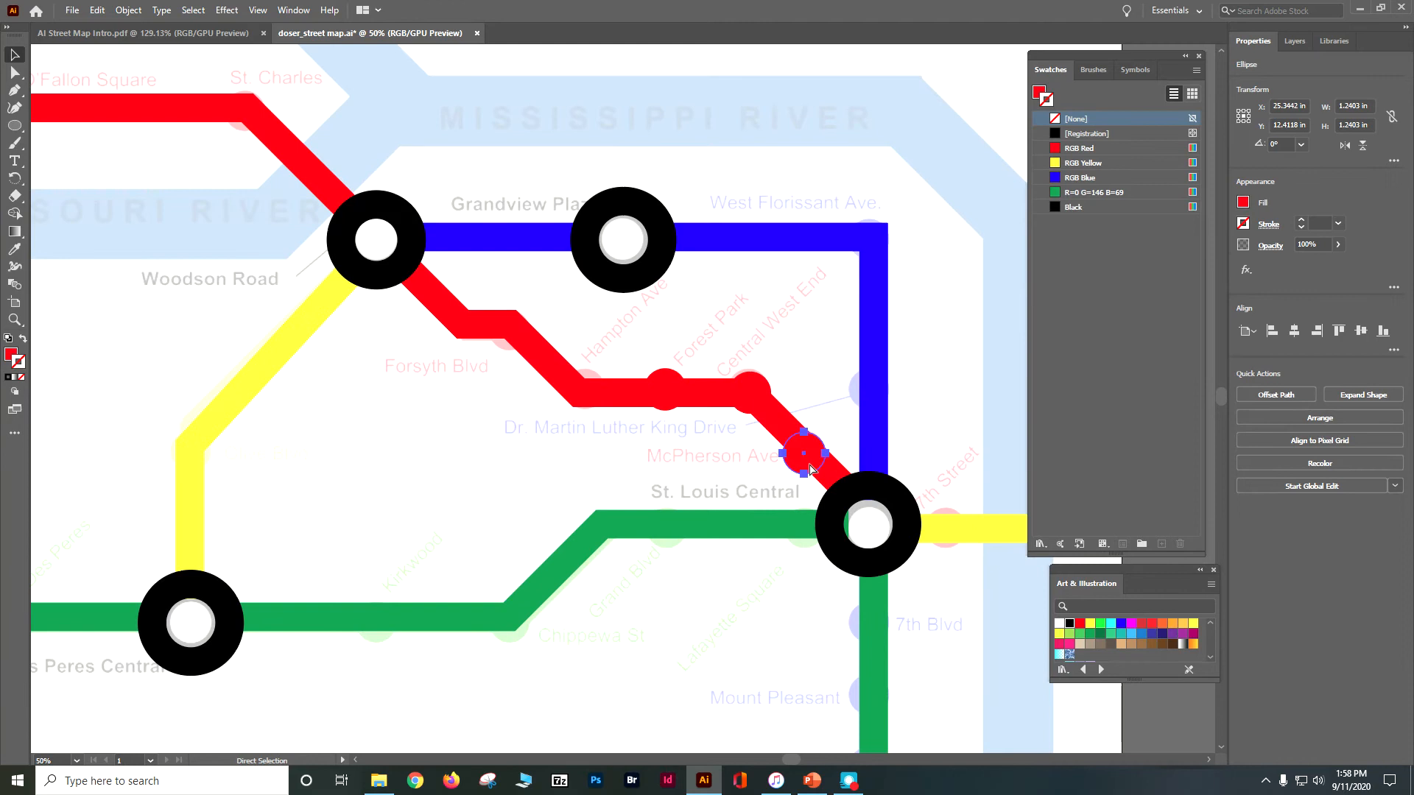
- Temporarily hide the Roads and Roundabouts layers to examine the base map's line colours around St. Louis Central
key("ctrl+minus")
key("ctrl+minus")
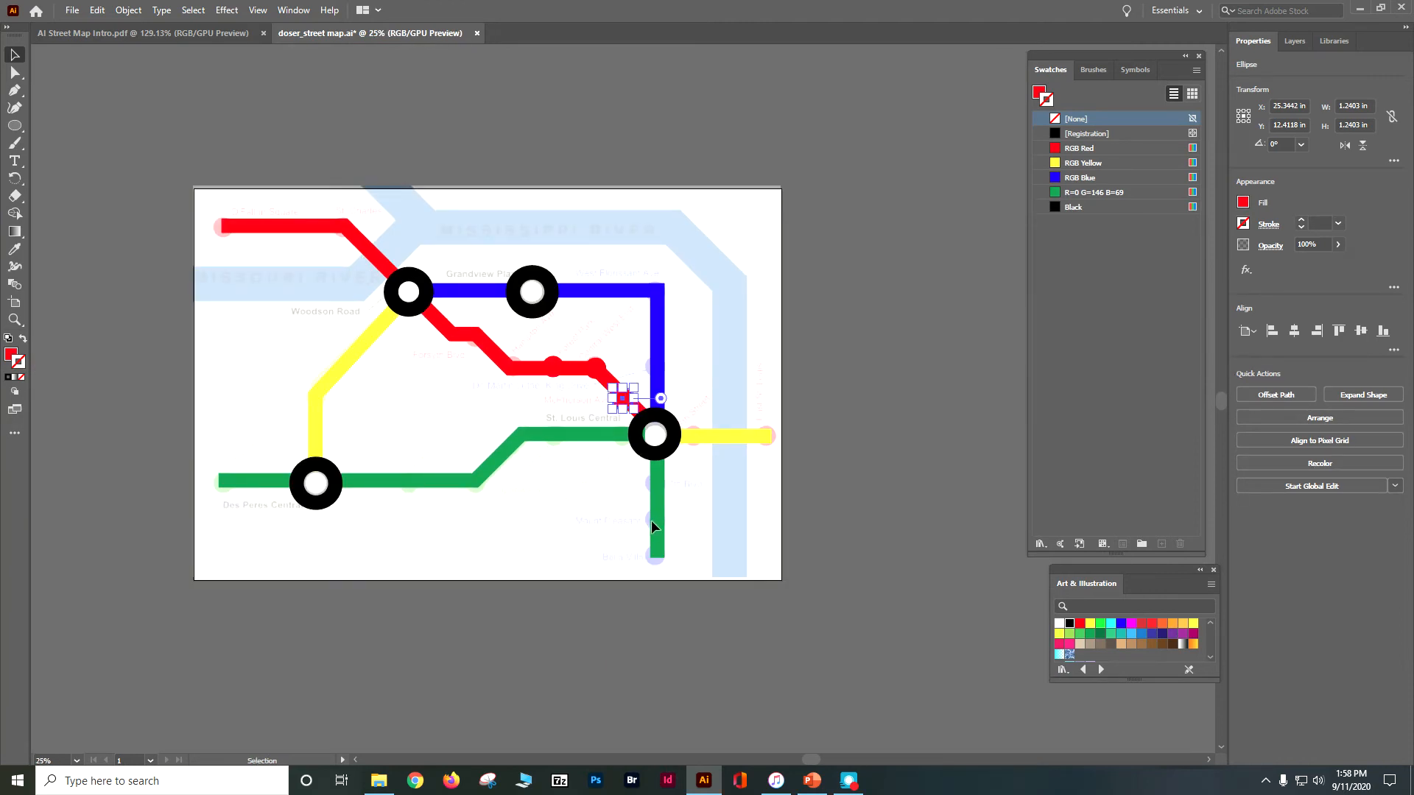
left_click(655, 519)
key("ctrl+plus")
key("ctrl+plus")
key("ctrl+plus")
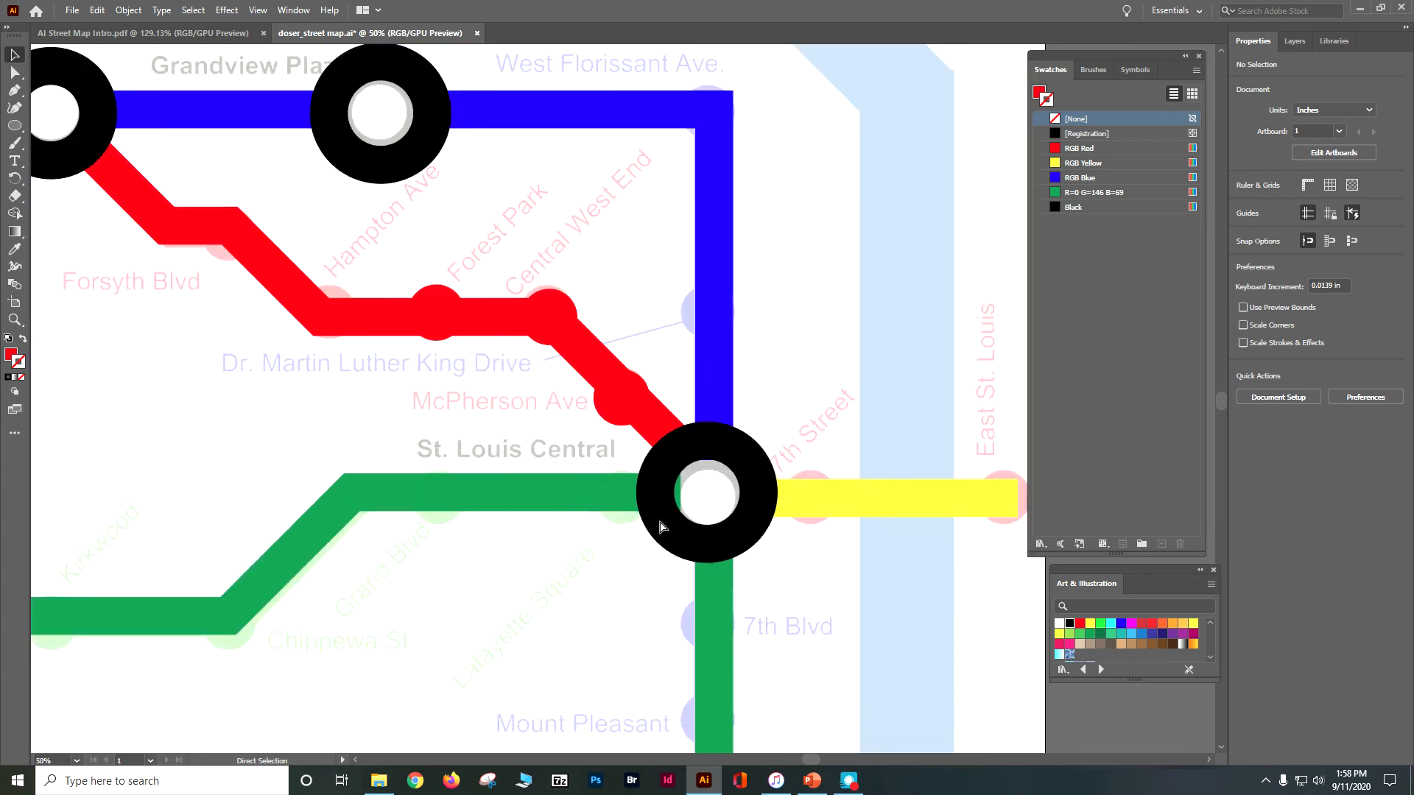
scroll(887, 402, "down", 3)
scroll(888, 402, "down", 2)
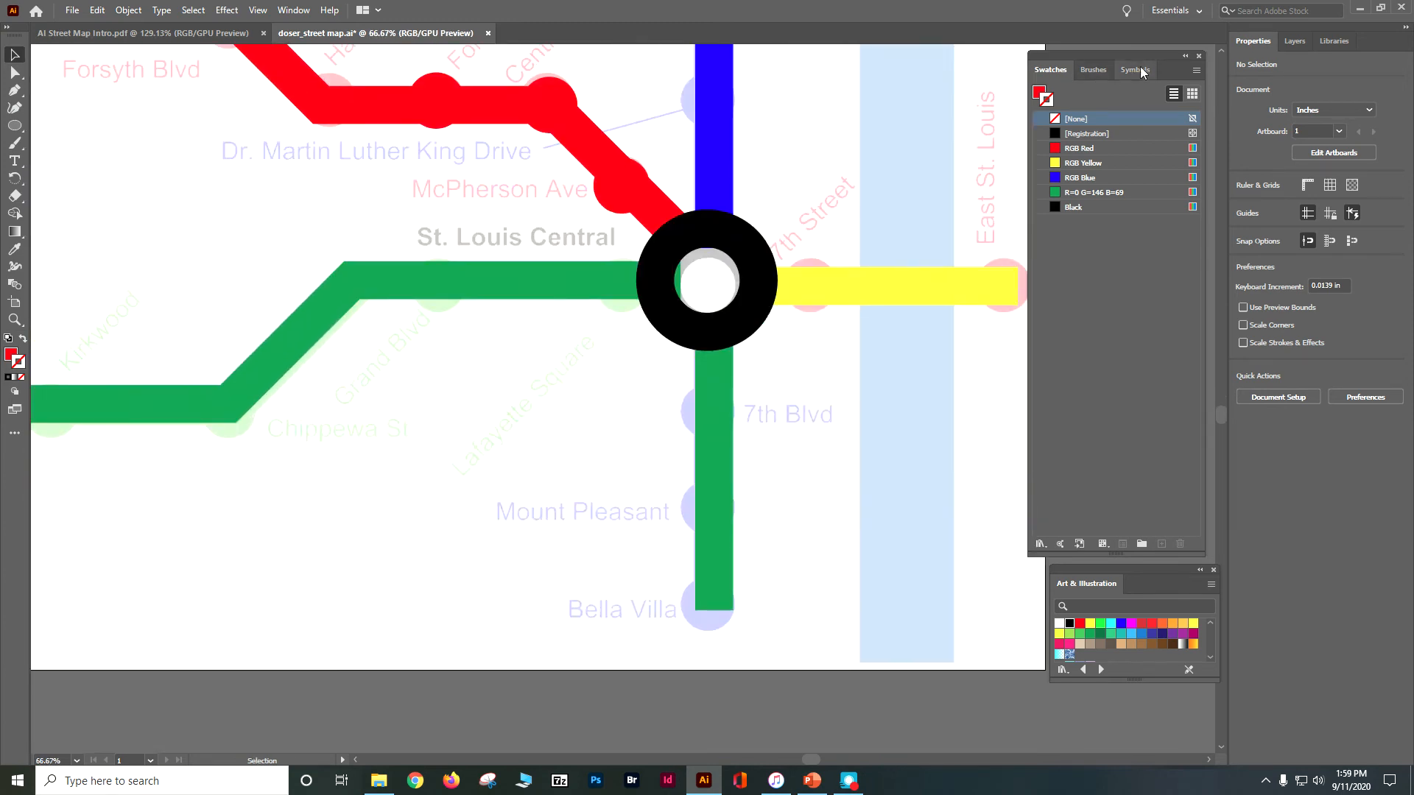
left_click(1294, 40)
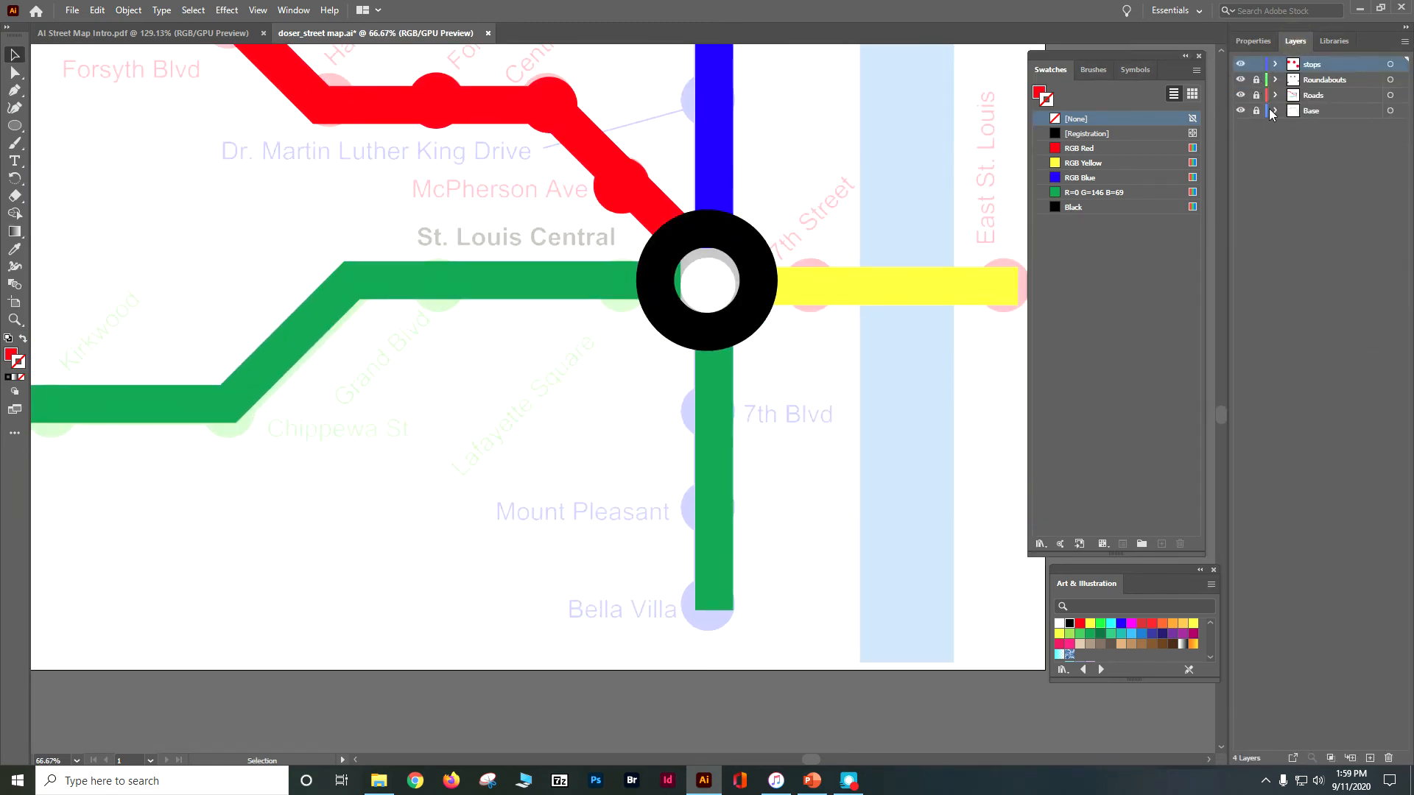
left_click(1241, 95)
left_click(1241, 80)
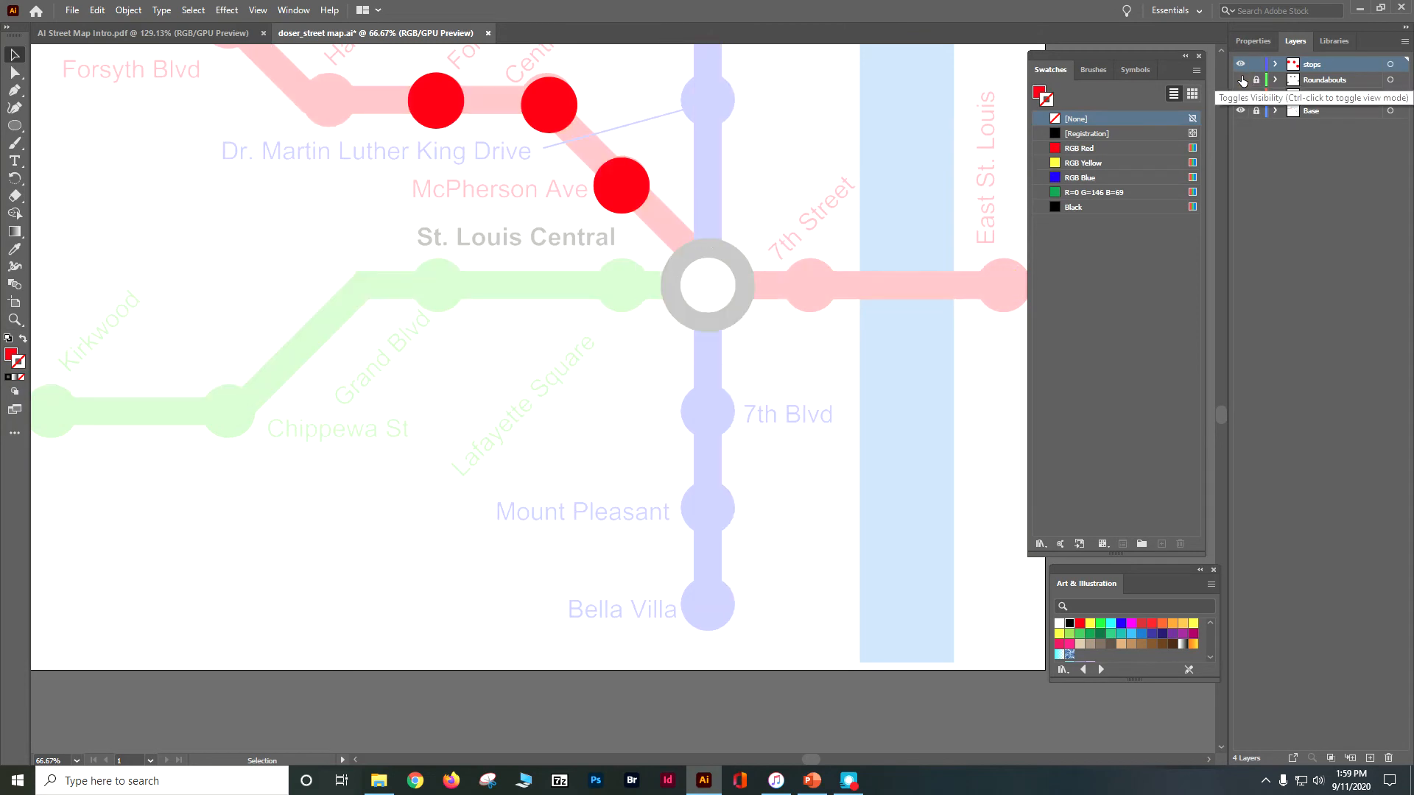
left_click(1241, 95)
left_click(1241, 79)
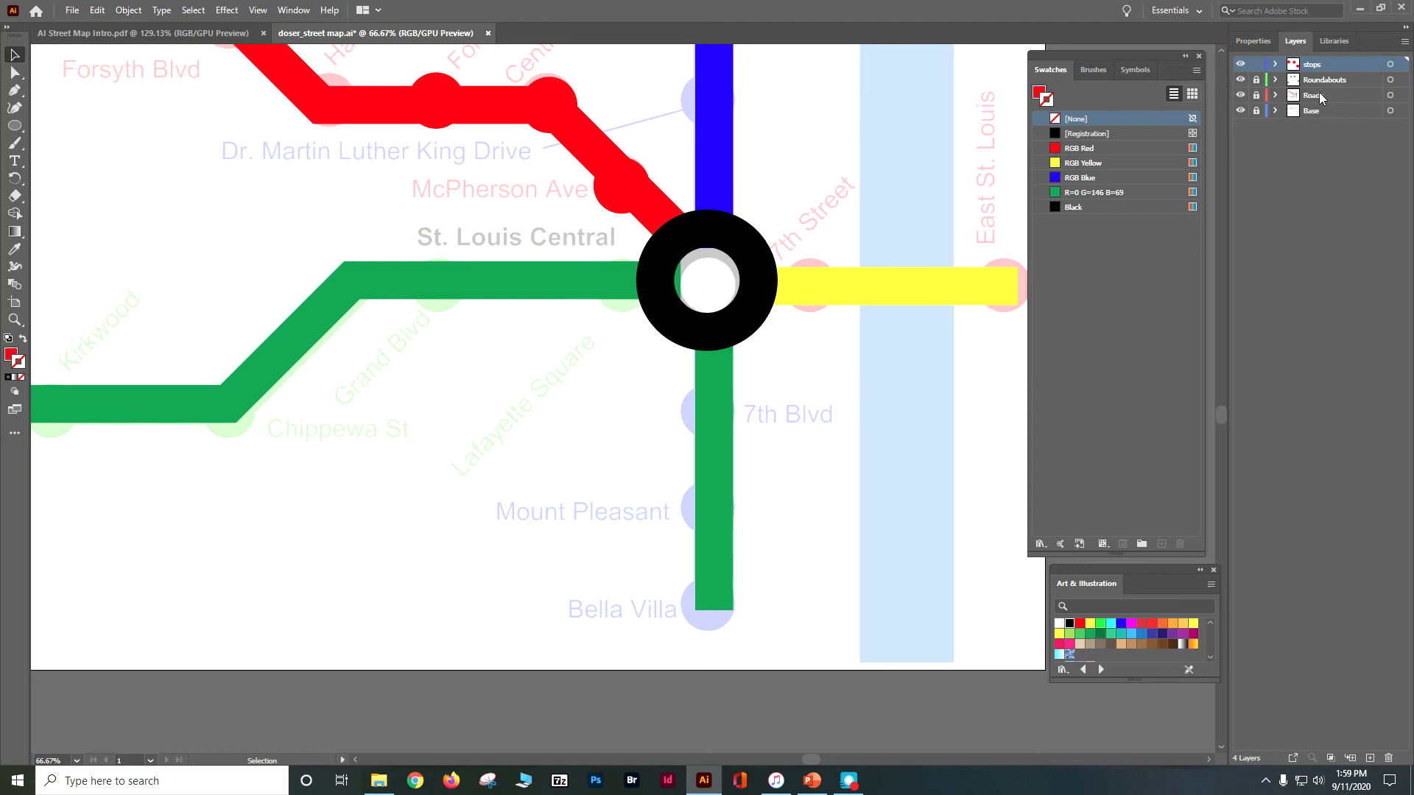
- Unlock the Roads layer, recolour the vertical line from St. Louis Central to Bella Villa with RGB Blue, and relock the layer
left_click(1325, 96)
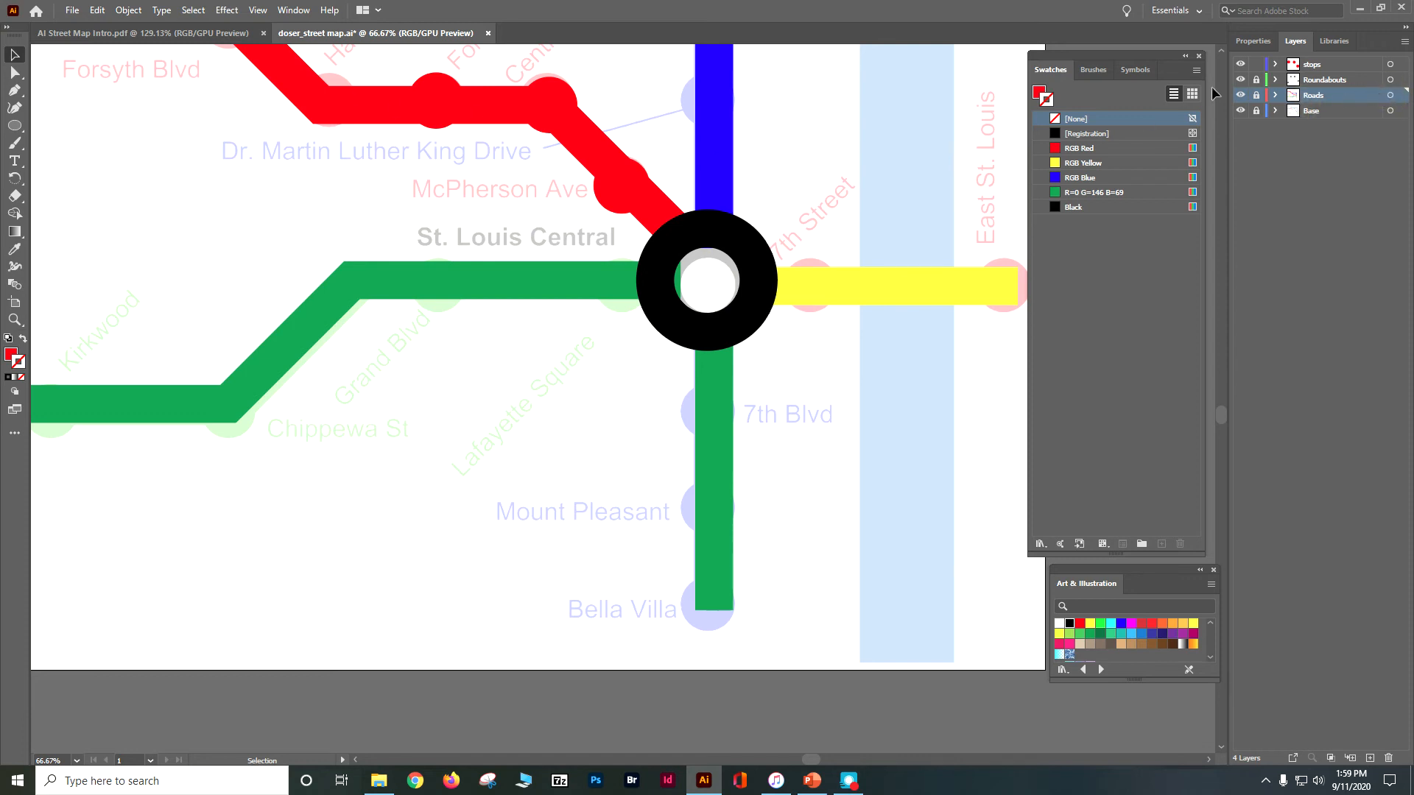
left_click(713, 464)
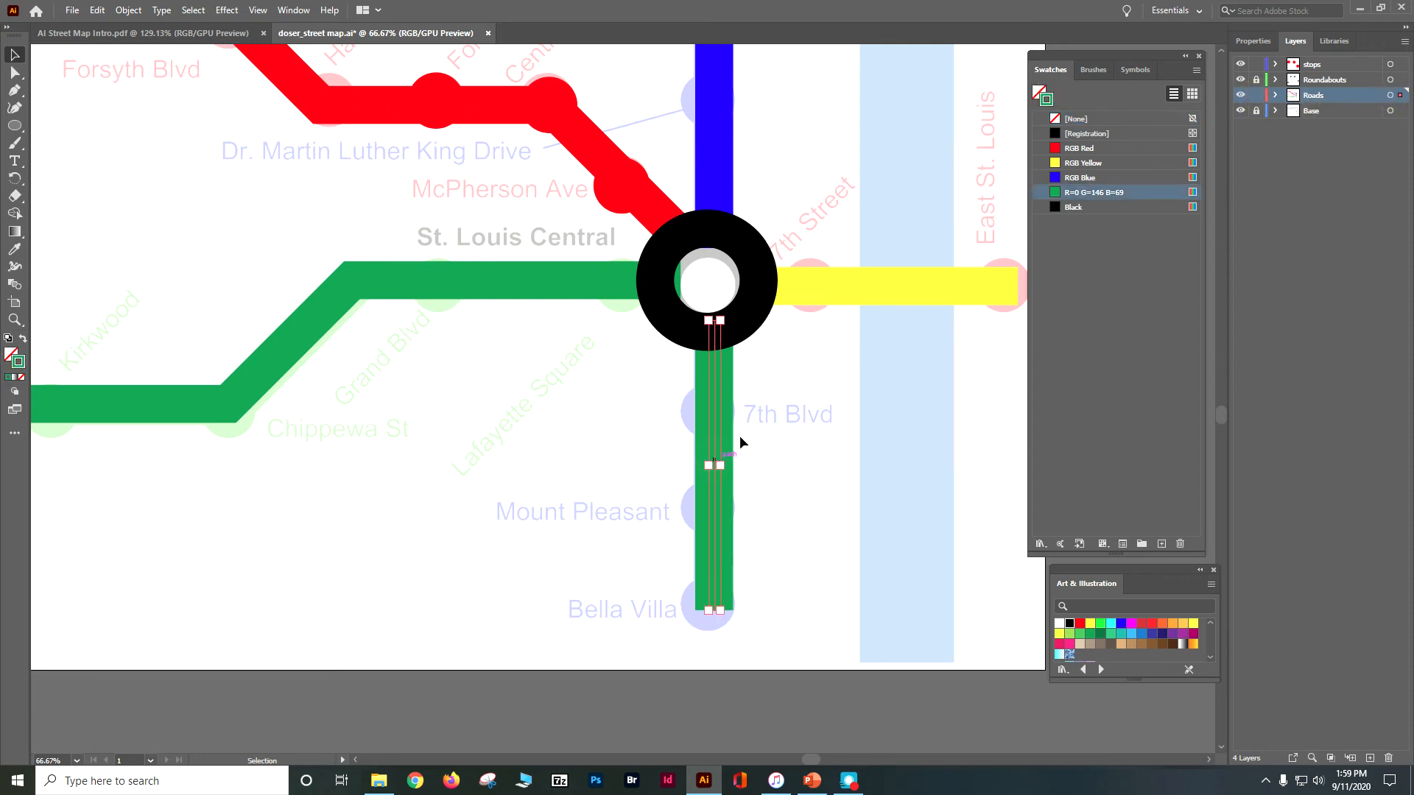
left_click(1064, 178)
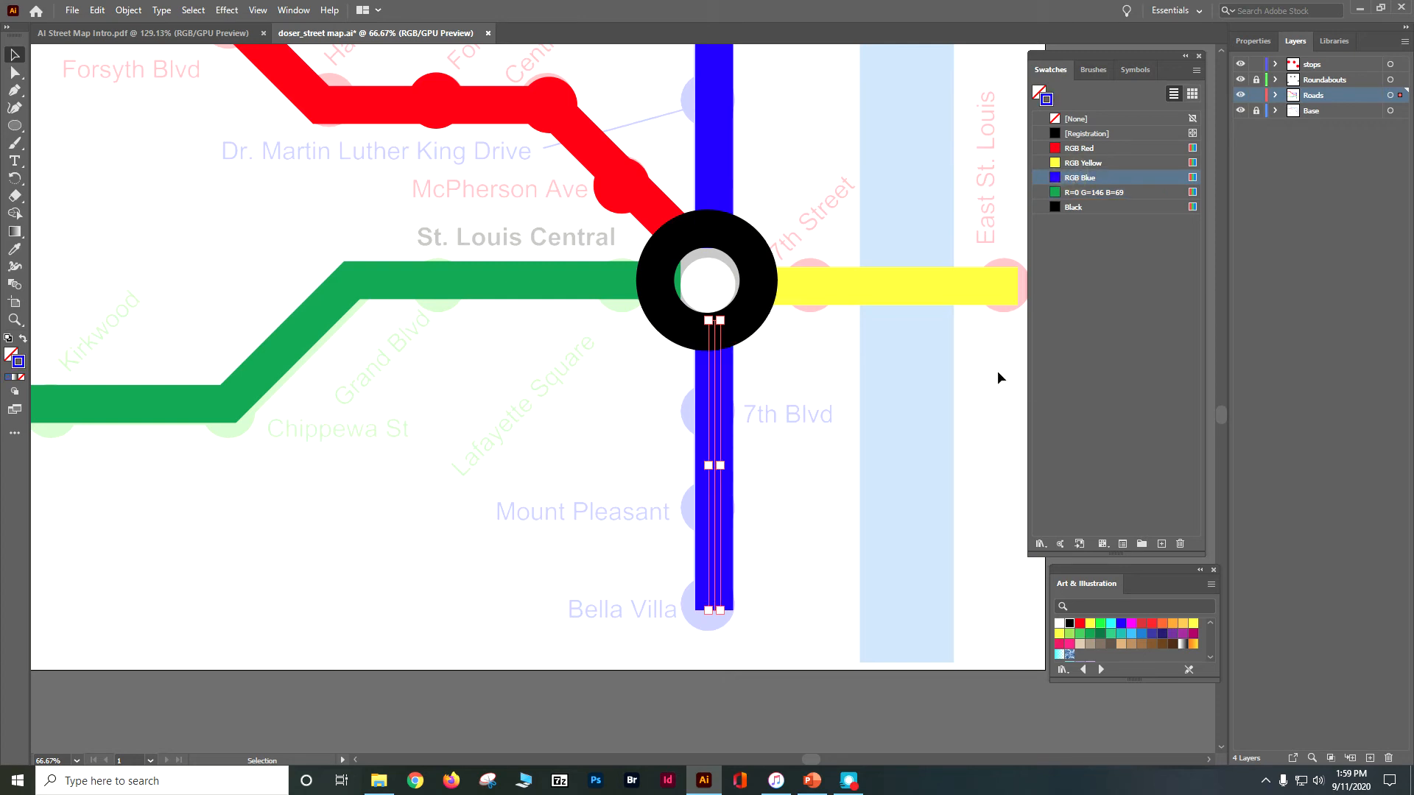
left_click(1255, 95)
- On the stops layer, duplicate the red Forest Park circle onto the 7th Street stop
left_click(1324, 66)
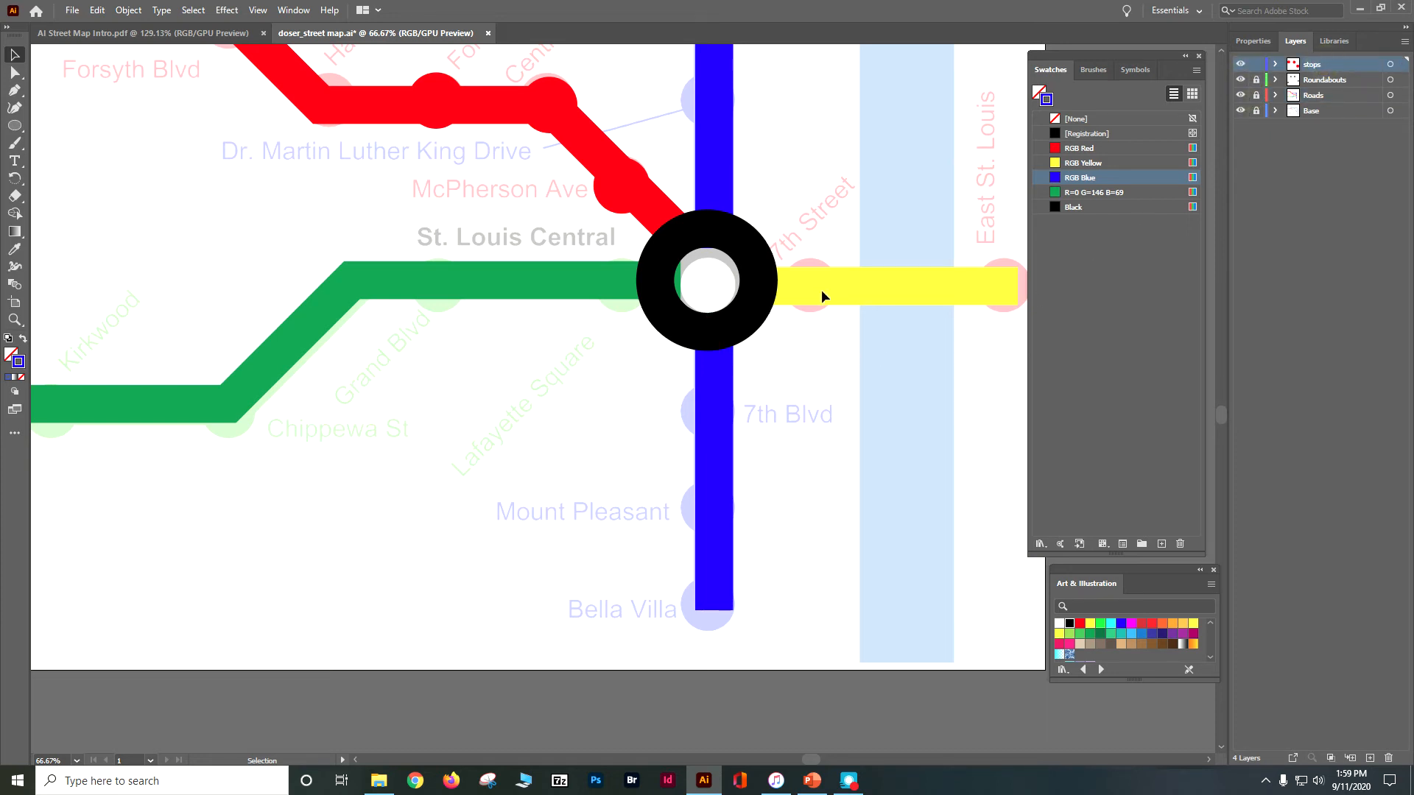
left_click(439, 92)
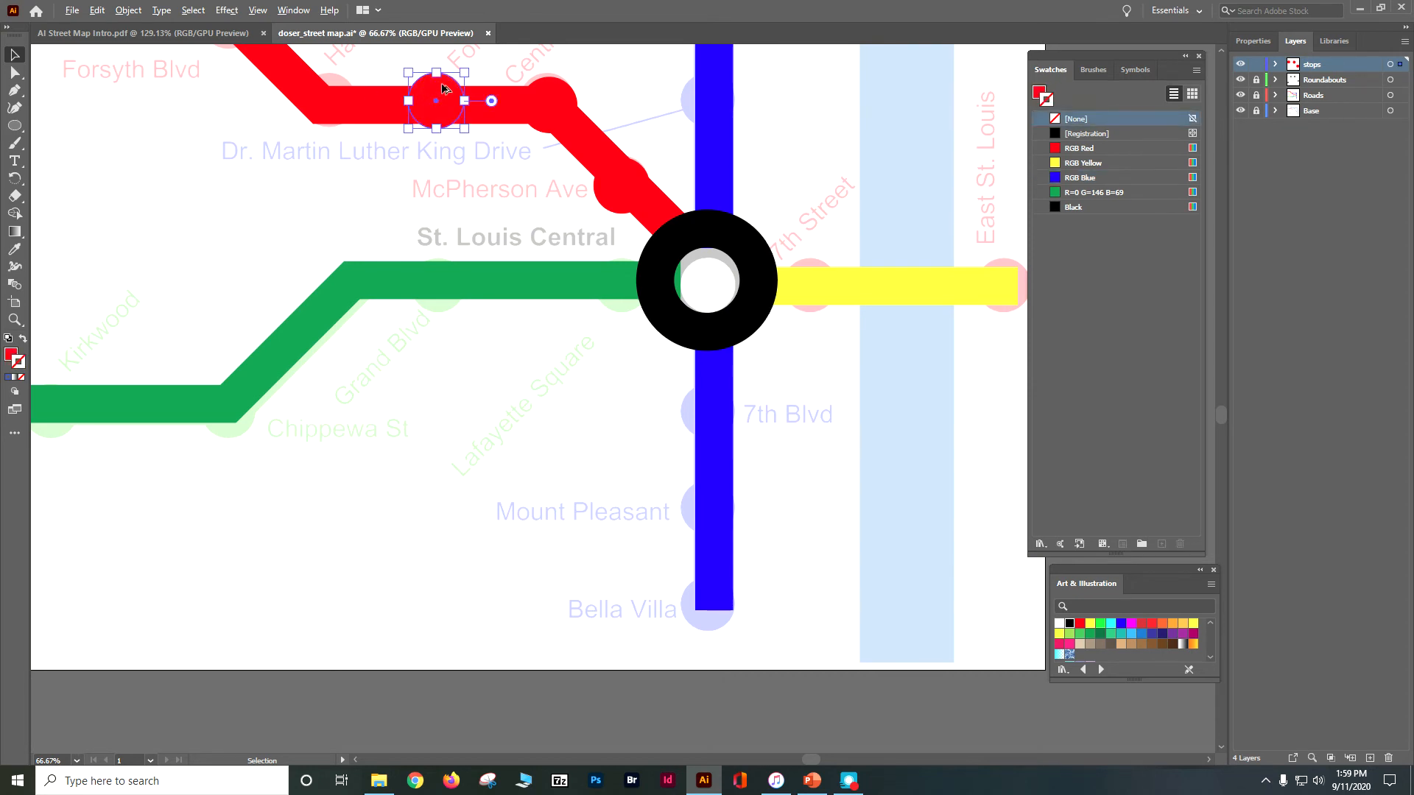
mouse_move(442, 90)
left_mouse_down()
mouse_move(865, 263)
mouse_move(818, 274)
left_mouse_up()
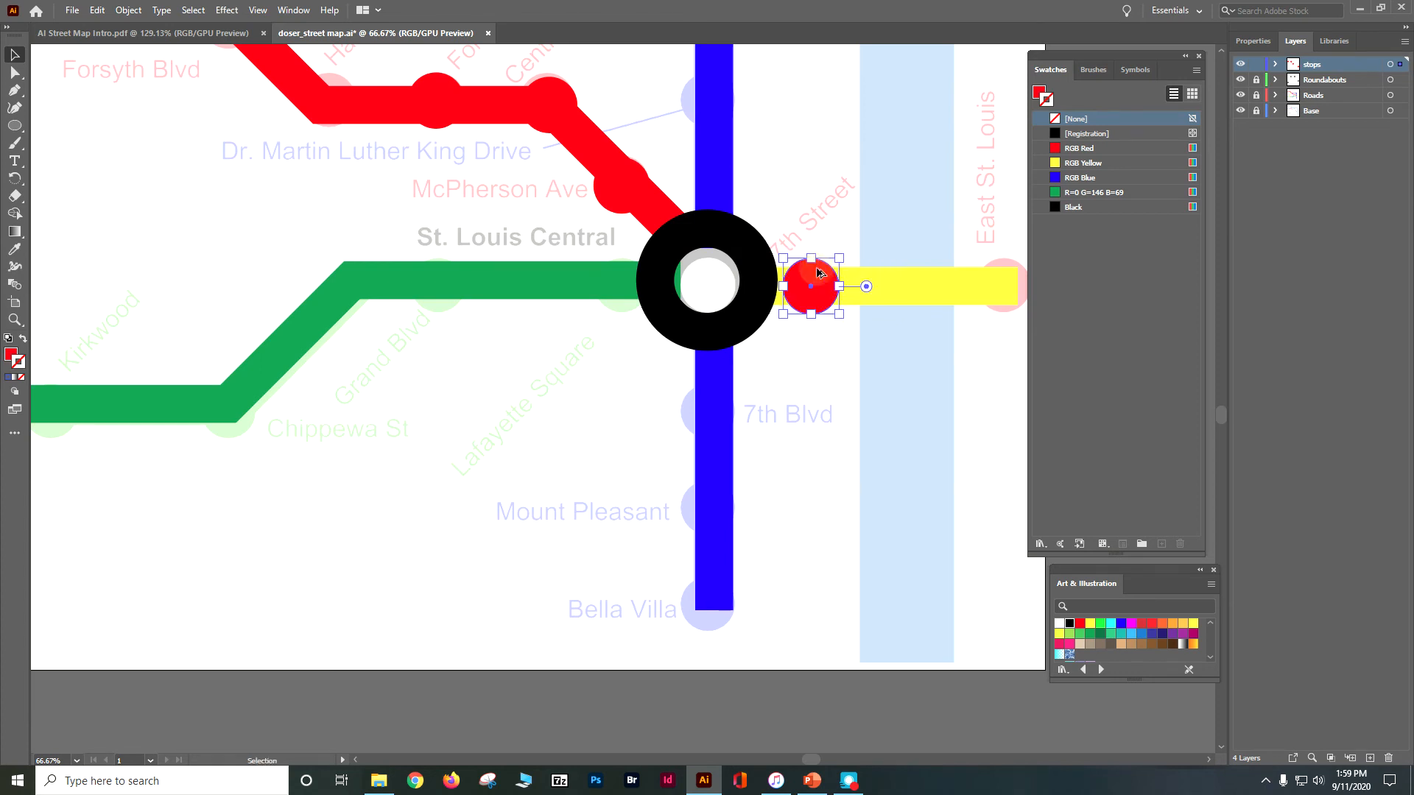
- Give the 7th Street circle an RGB Yellow stroke and an RGB Yellow fill
left_click(1077, 169)
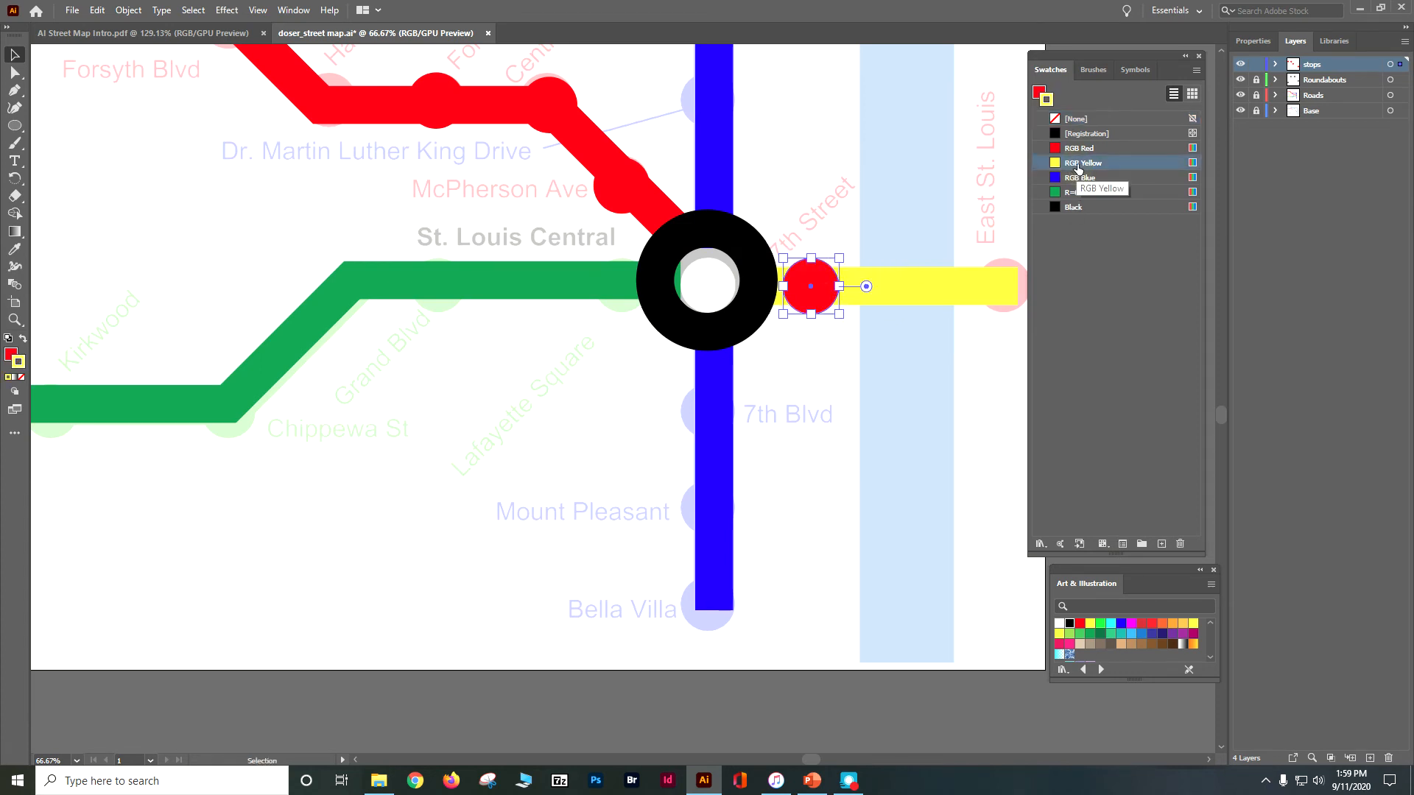
left_click(1255, 40)
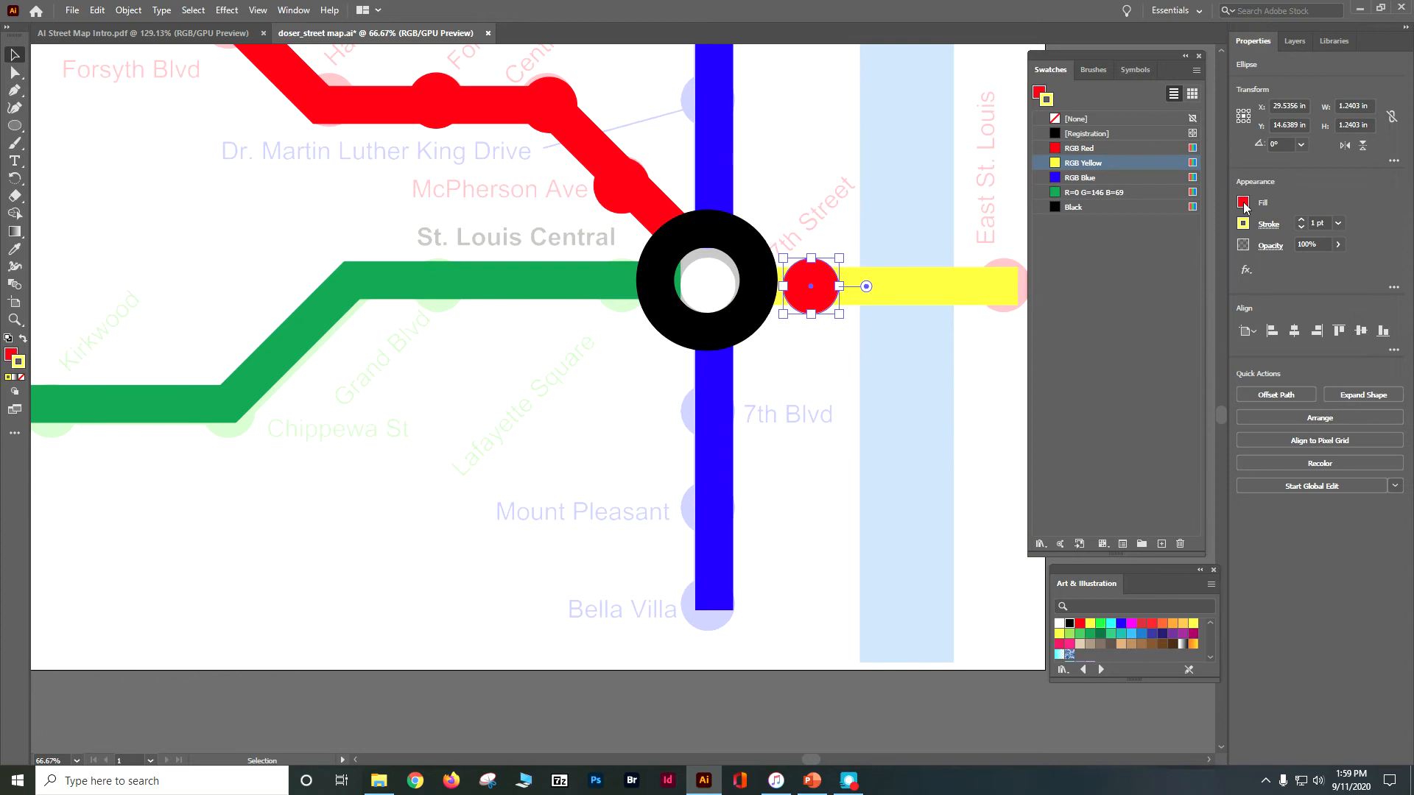
left_click(1242, 203)
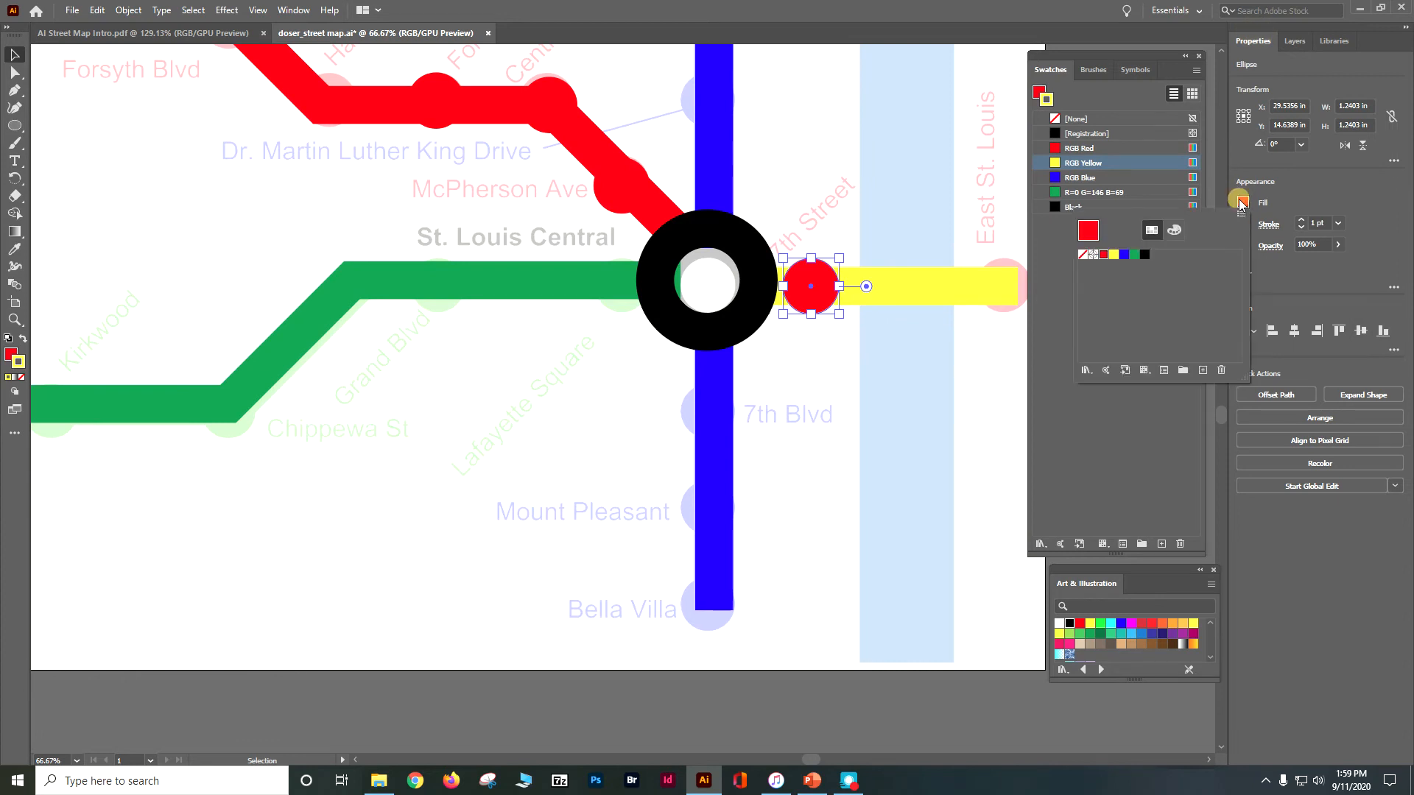
left_click(1115, 256)
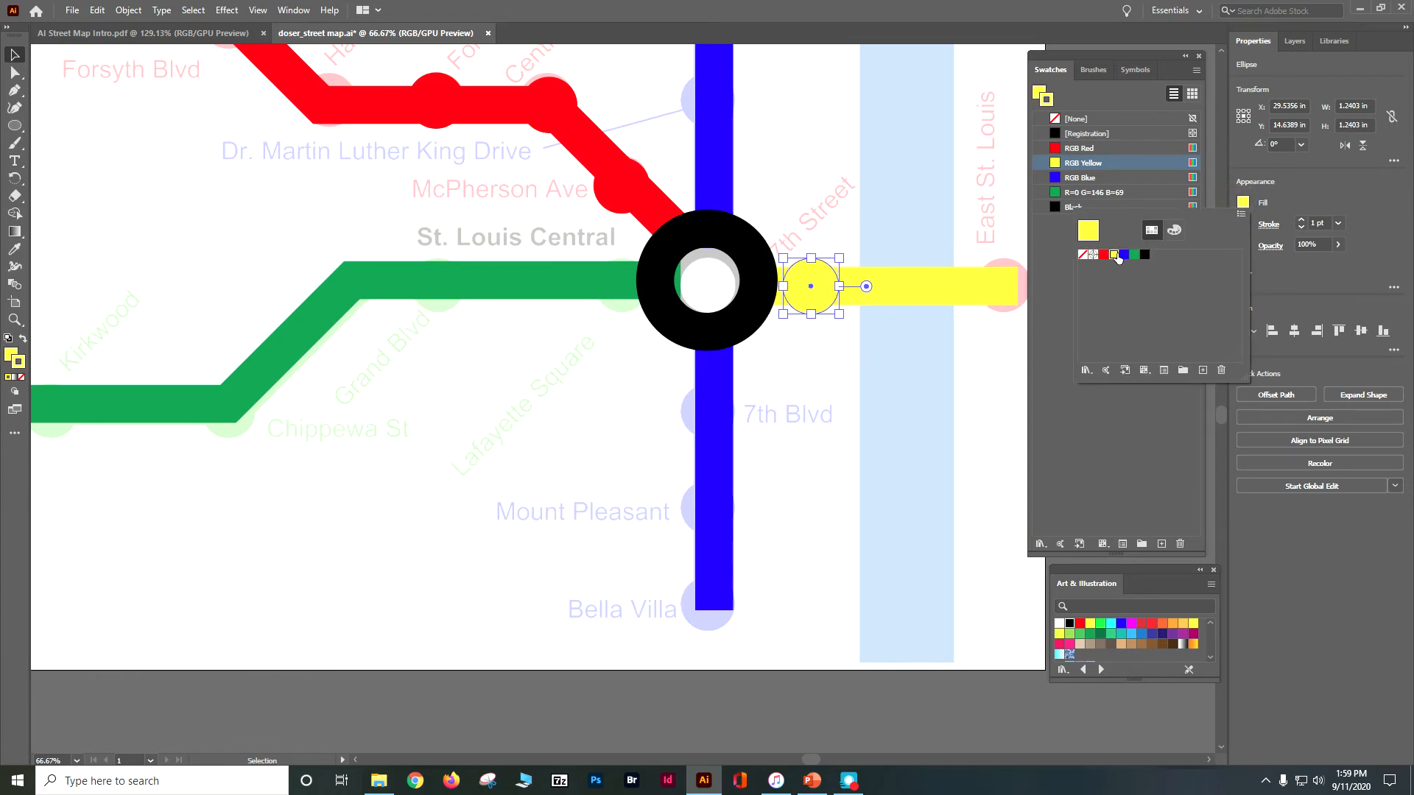
- Remove the stroke from the yellow 7th Street circle and deselect it
left_click(1239, 229)
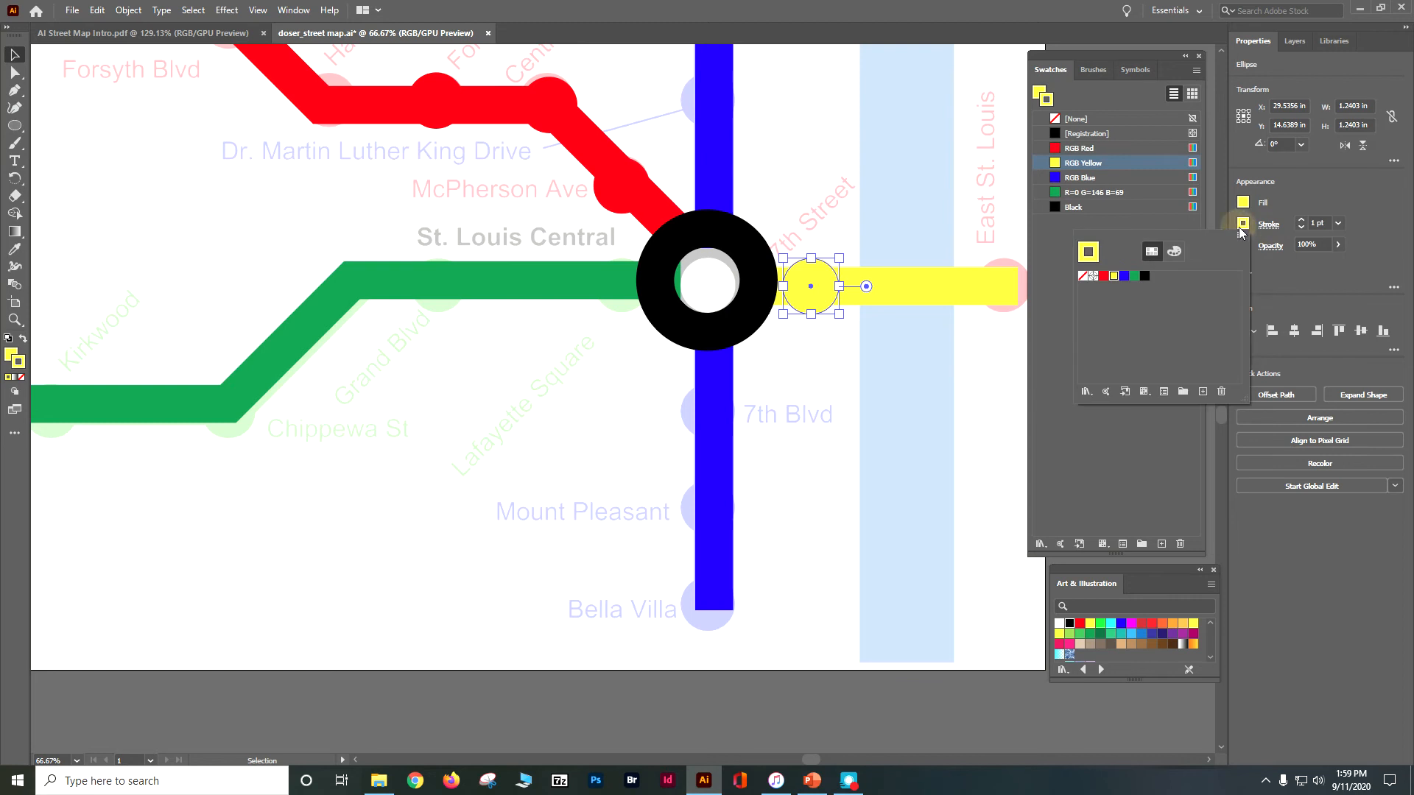
left_click(1082, 276)
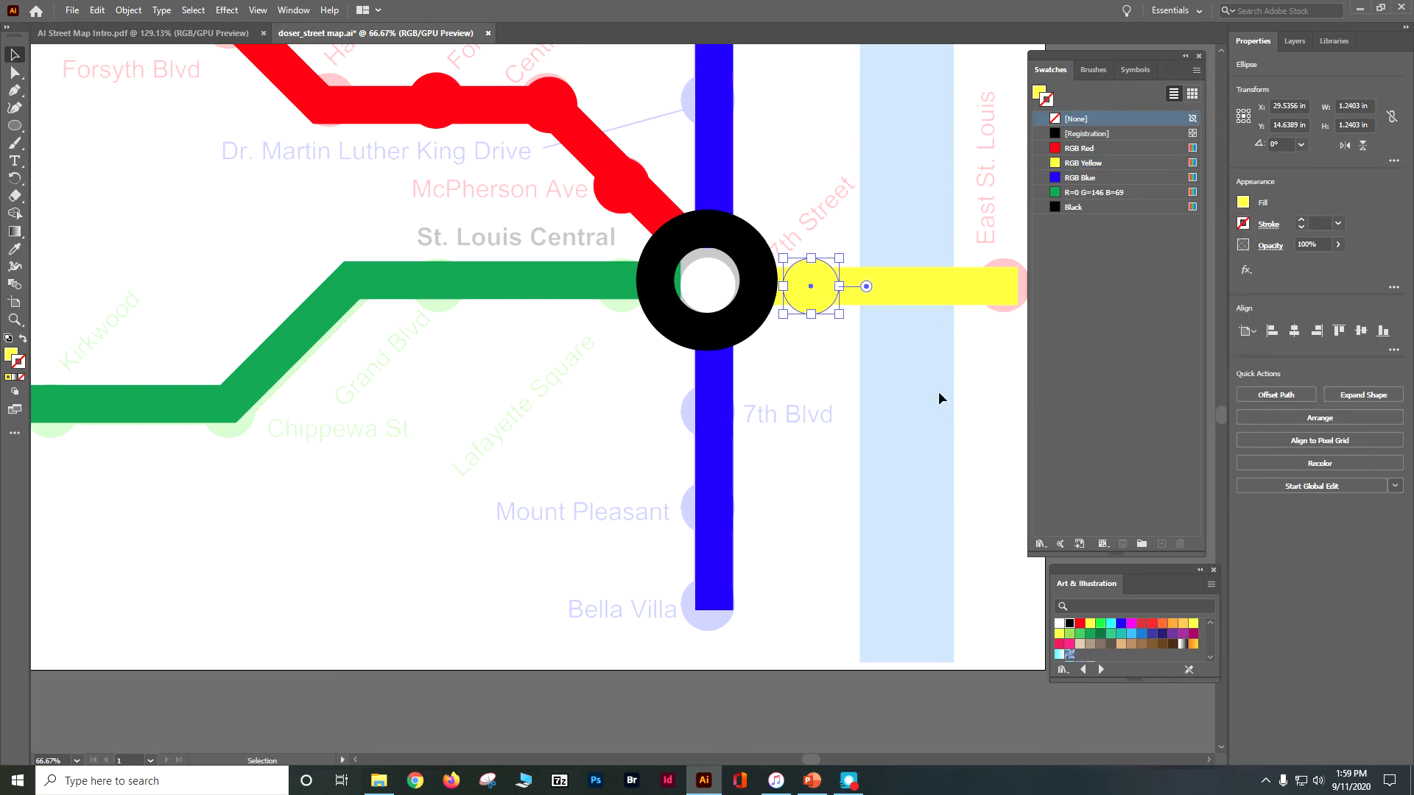
key("ctrl+minus")
key("ctrl+minus")
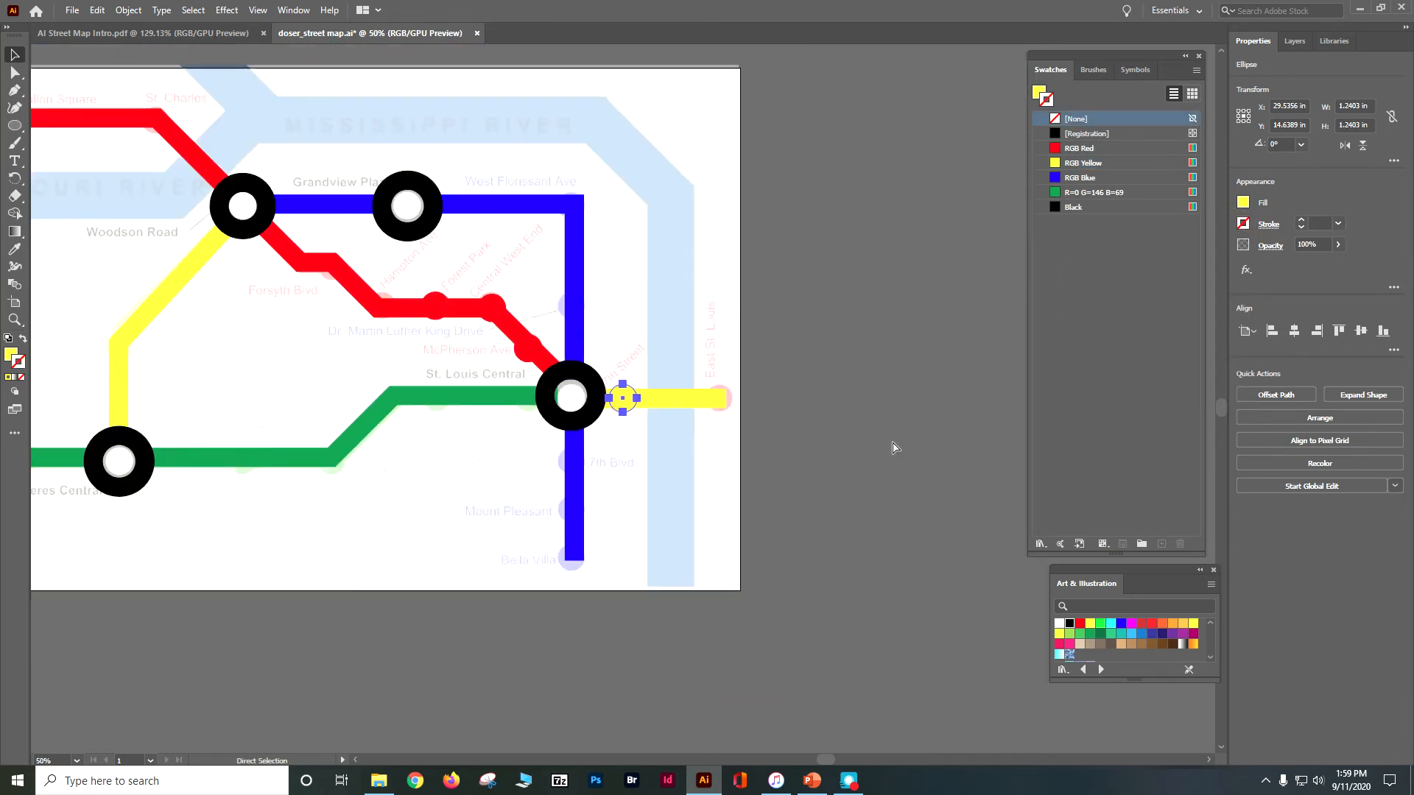
left_click(859, 416)
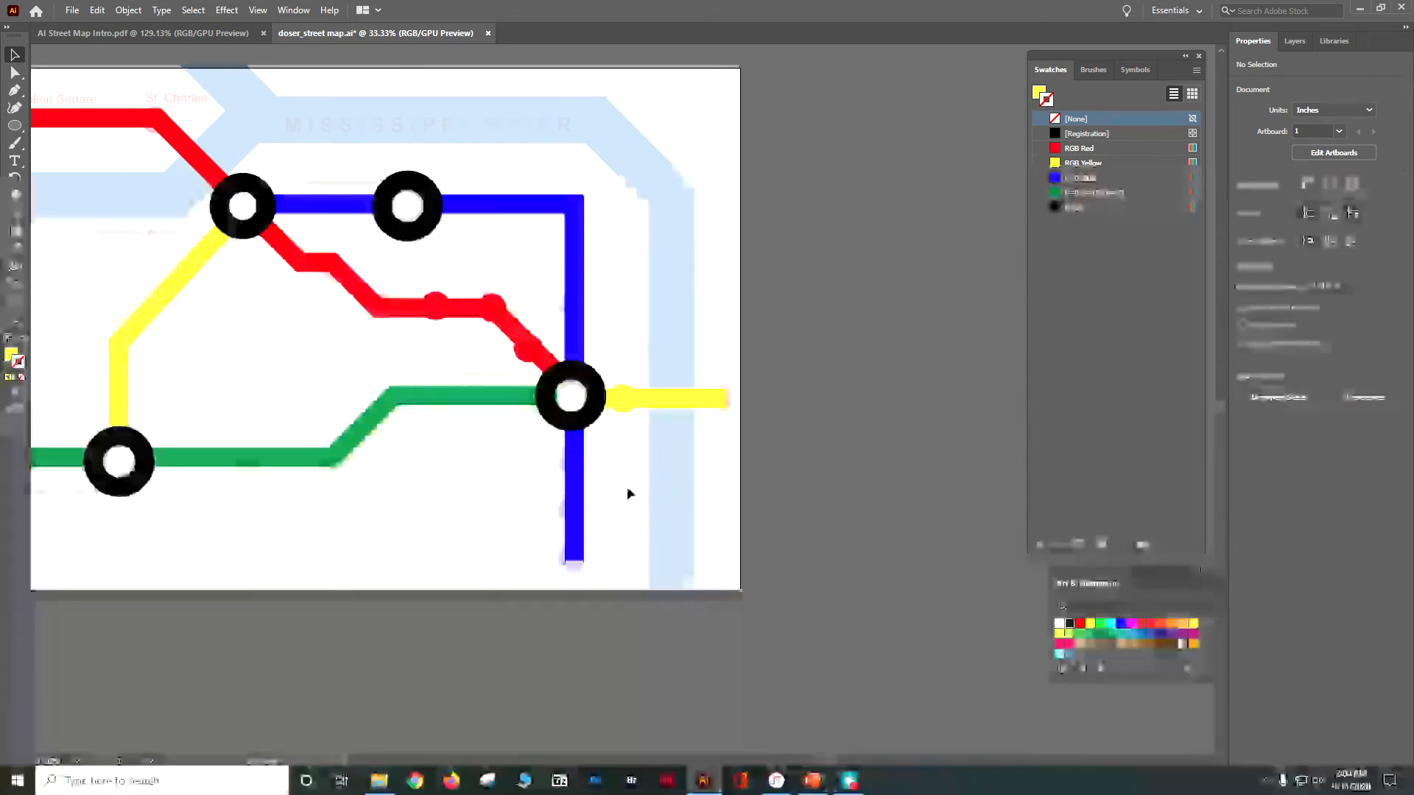
- Lock the stops layer and create a new layer above it named Labels as the active layer
left_click(1294, 40)
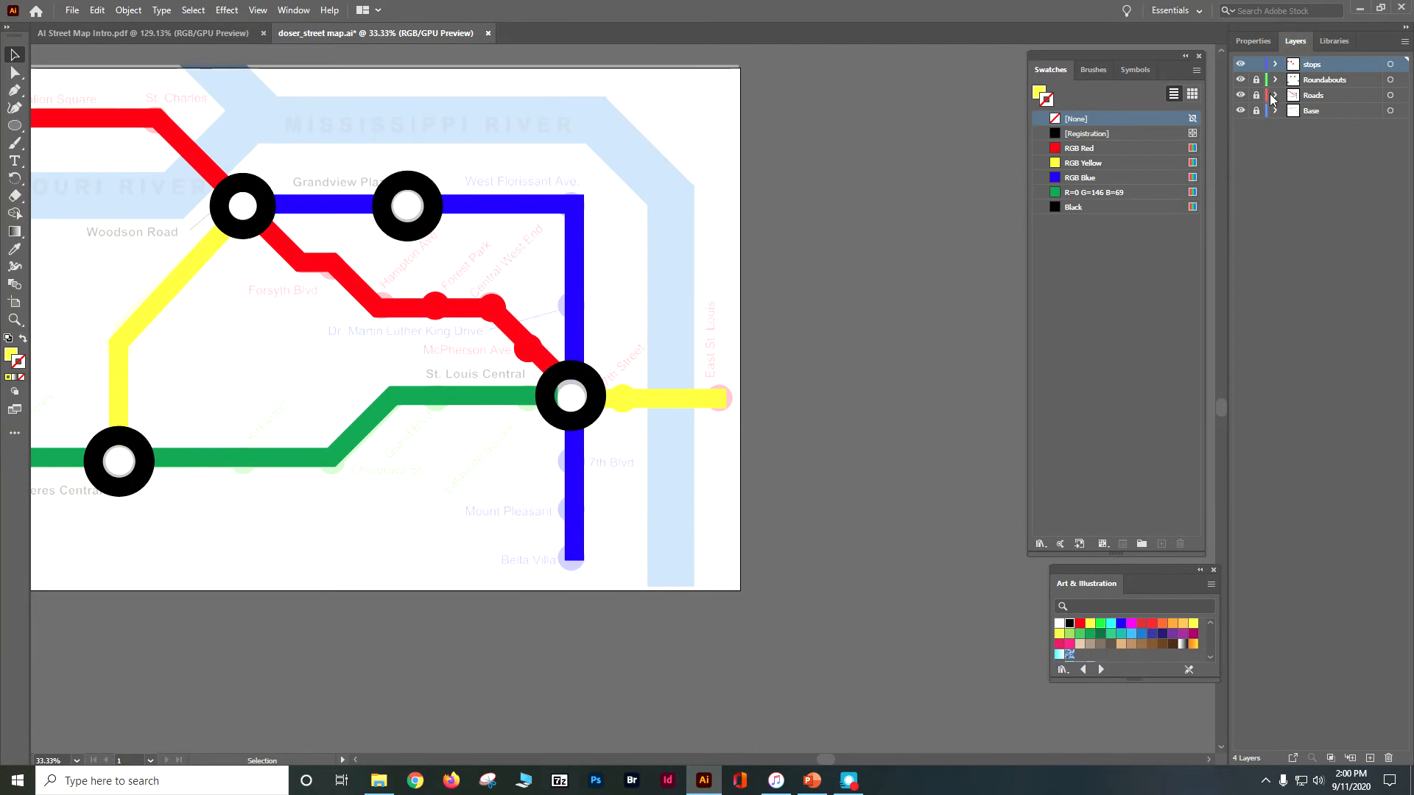
left_click(1370, 759)
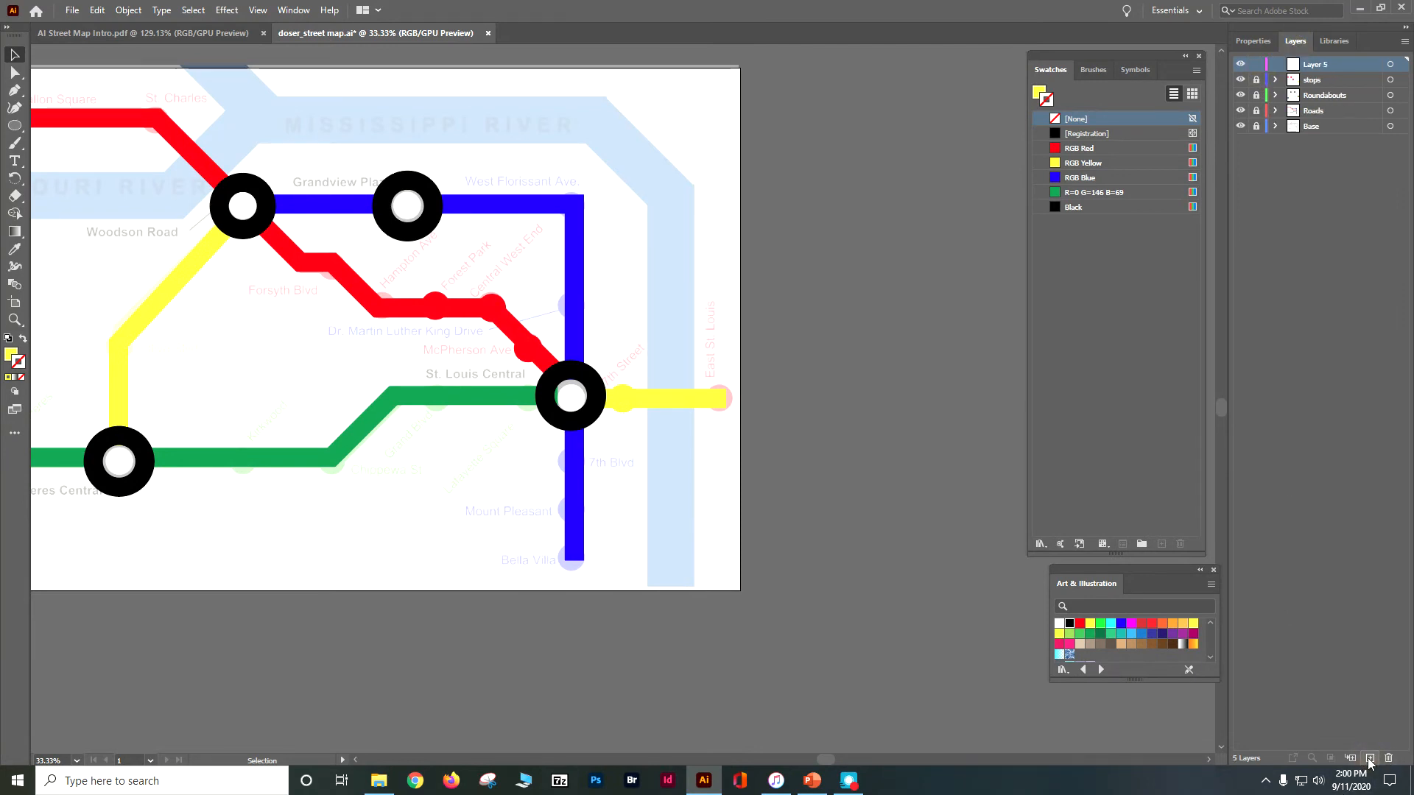
key("shift+l")
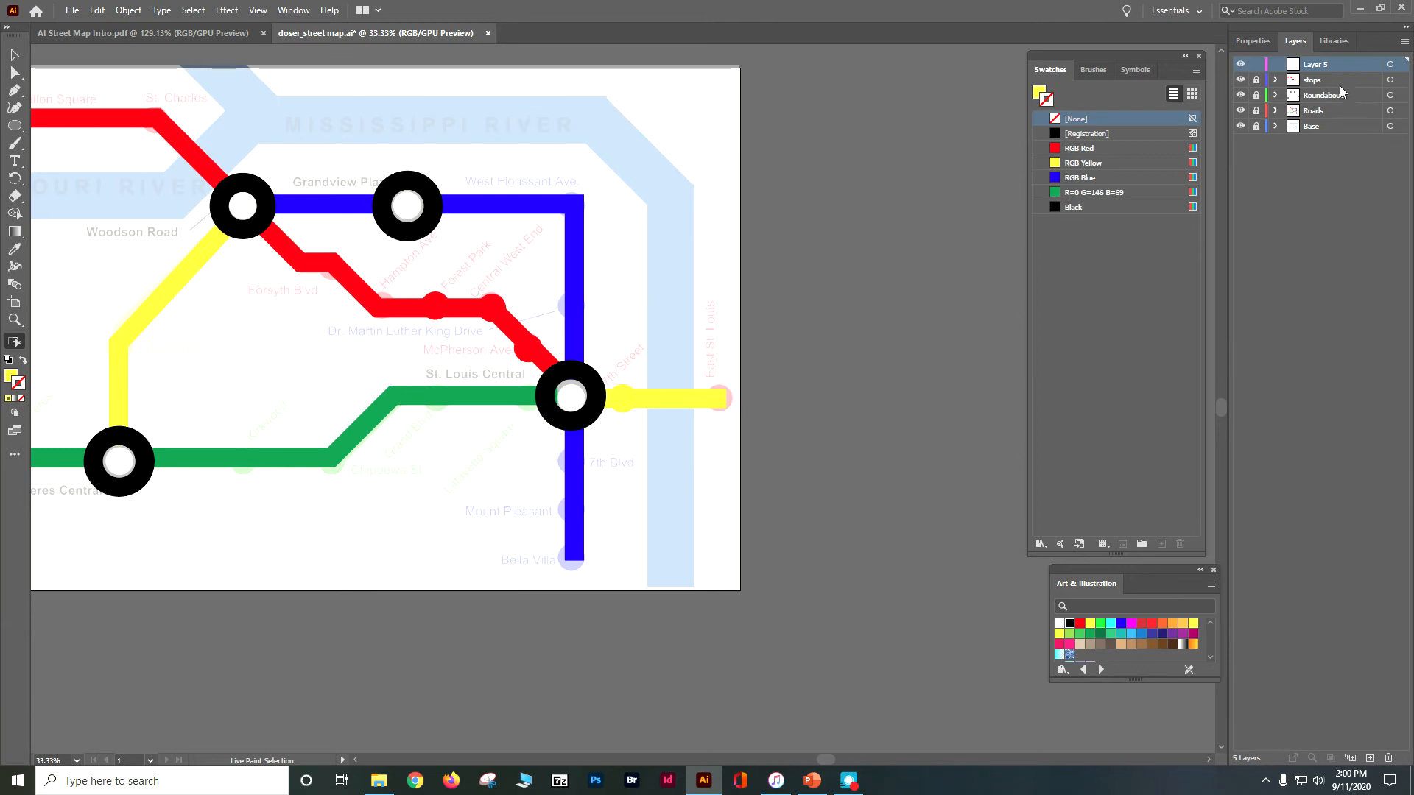
double_click(1320, 65)
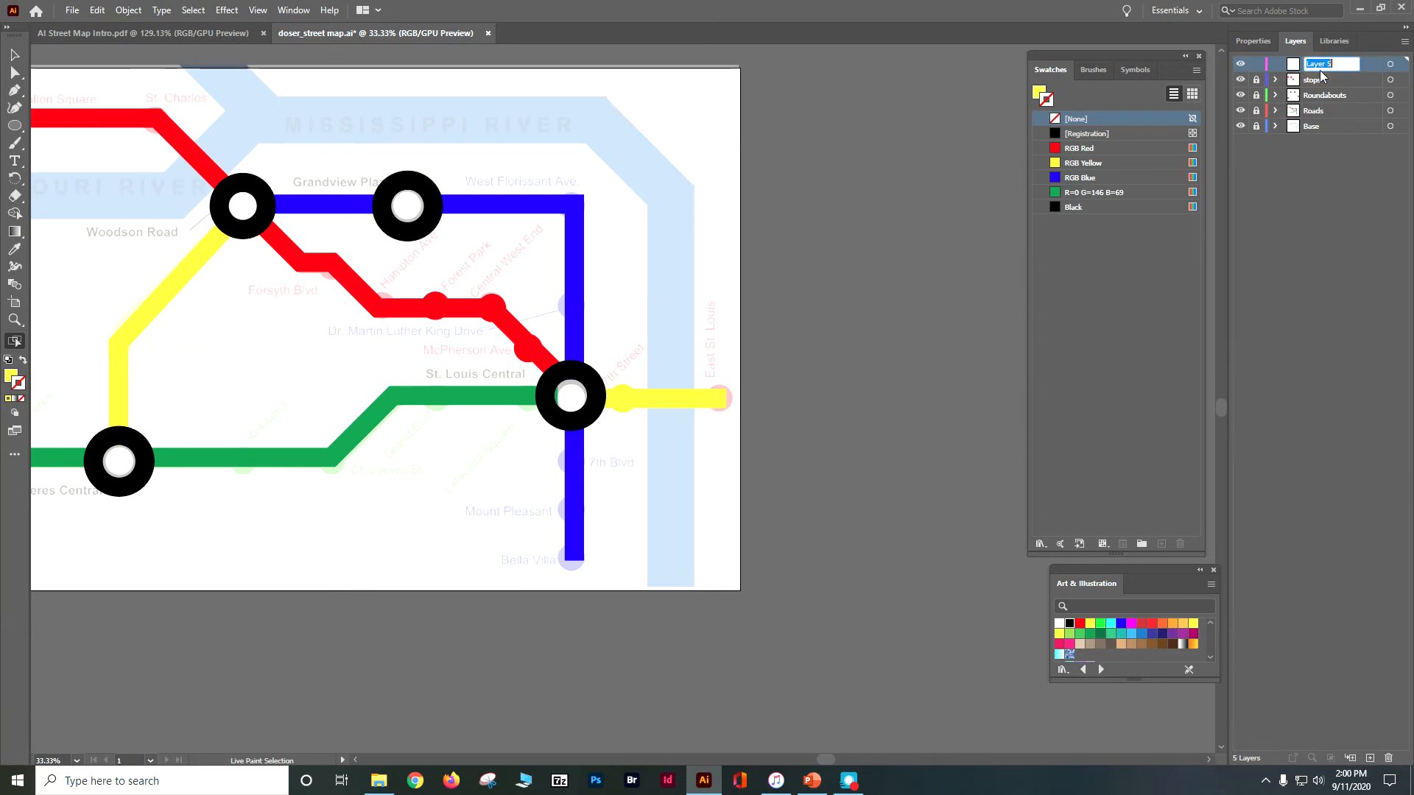
type("Labels")
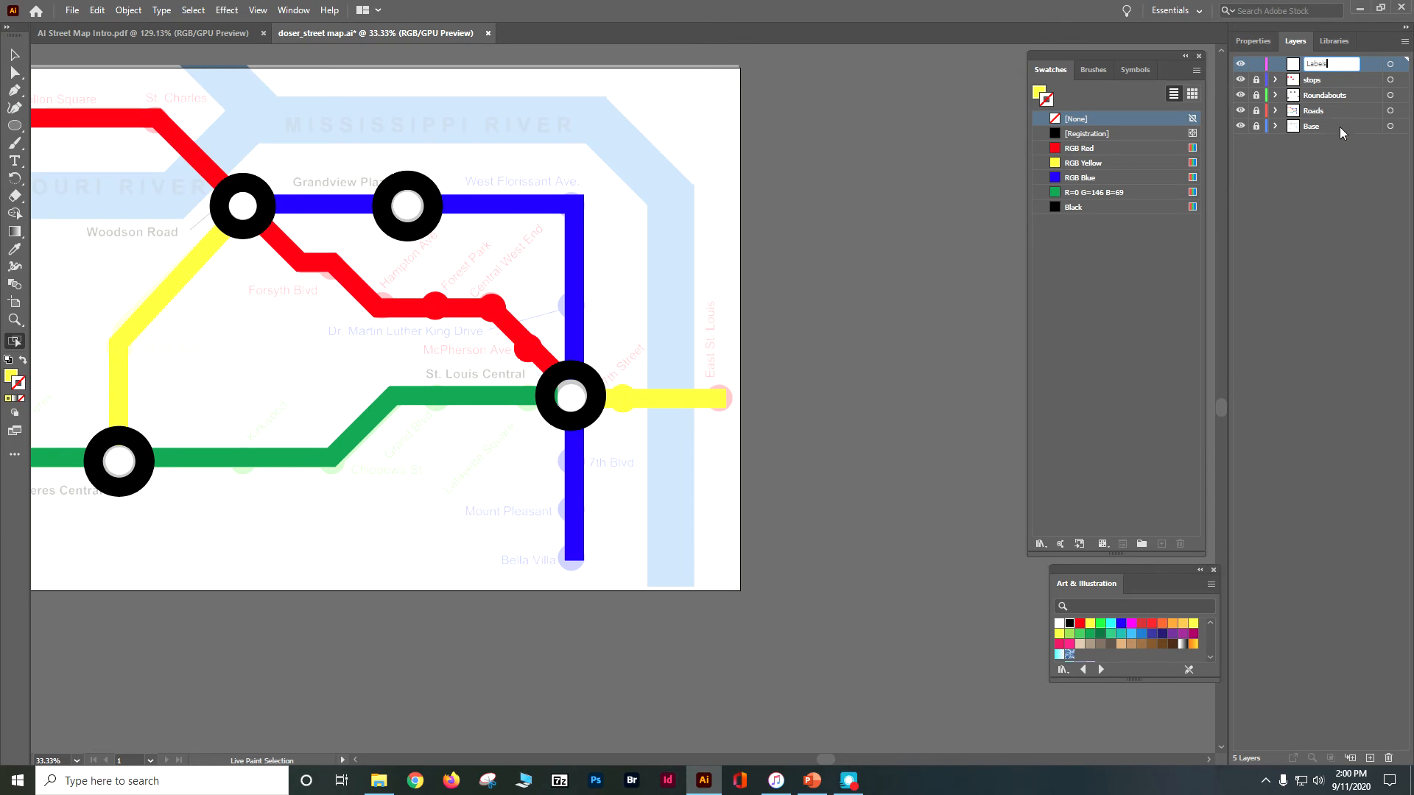
key("Return")
left_click(1307, 65)
- Set the Type tool's font size to 36 pt for the station labels
left_click(15, 163)
left_click(1253, 40)
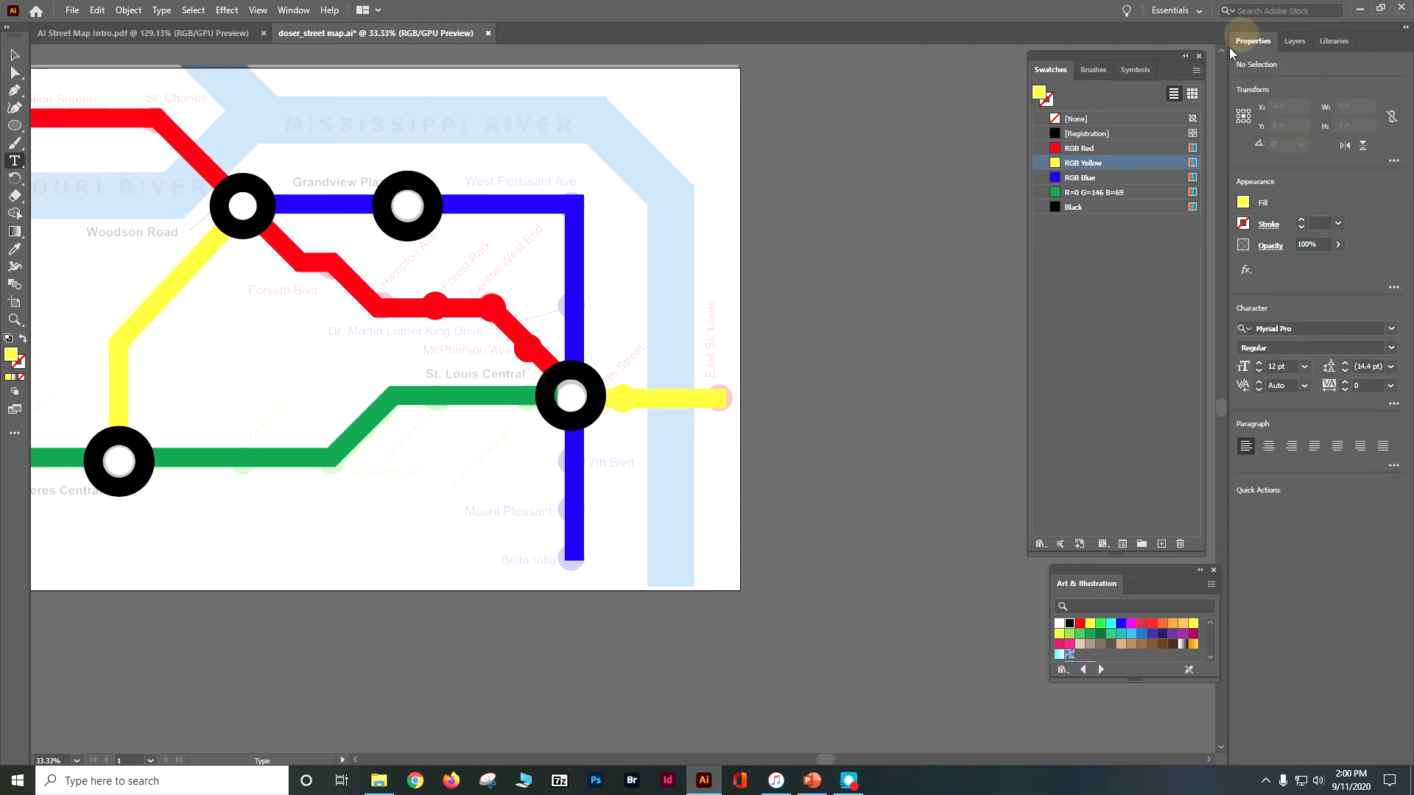
left_click(274, 361)
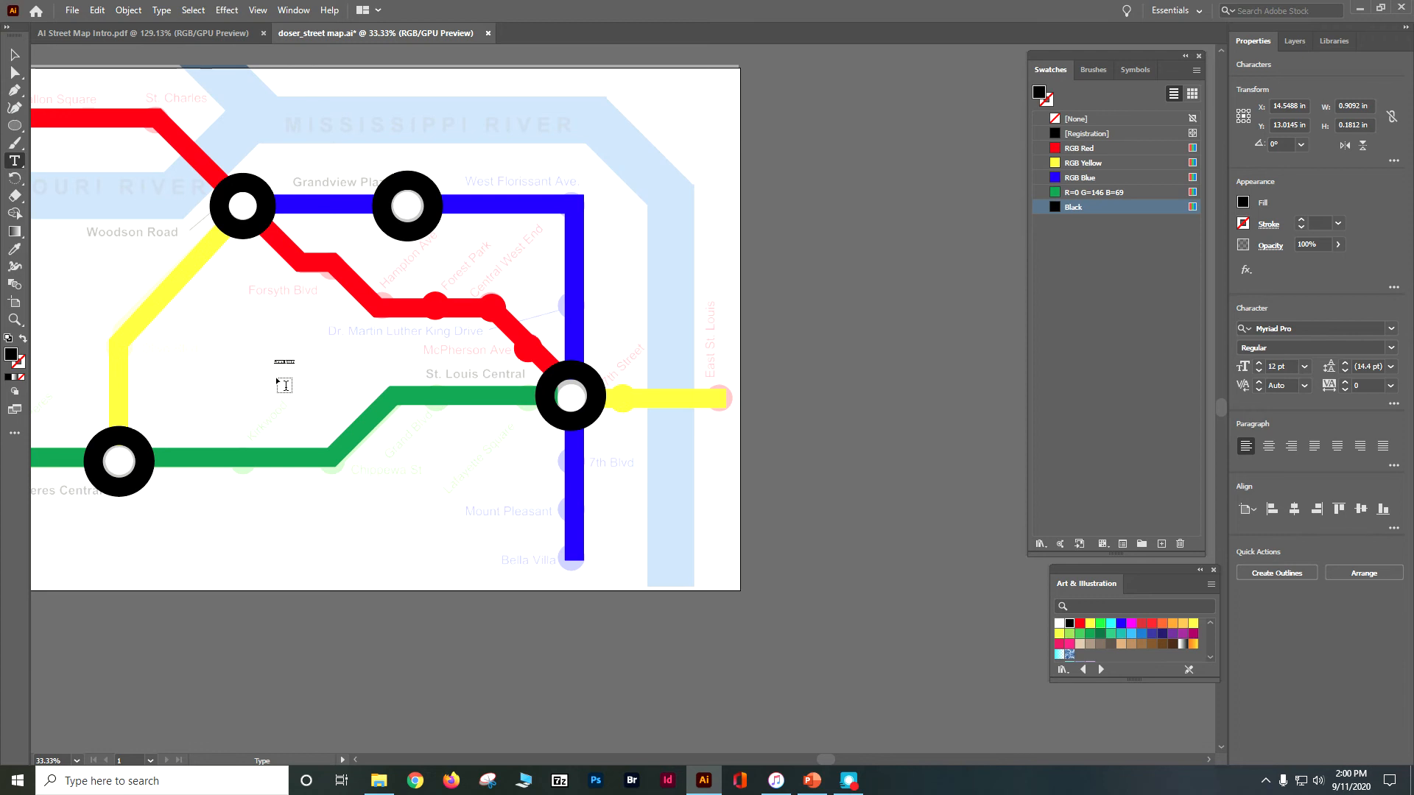
key("Escape")
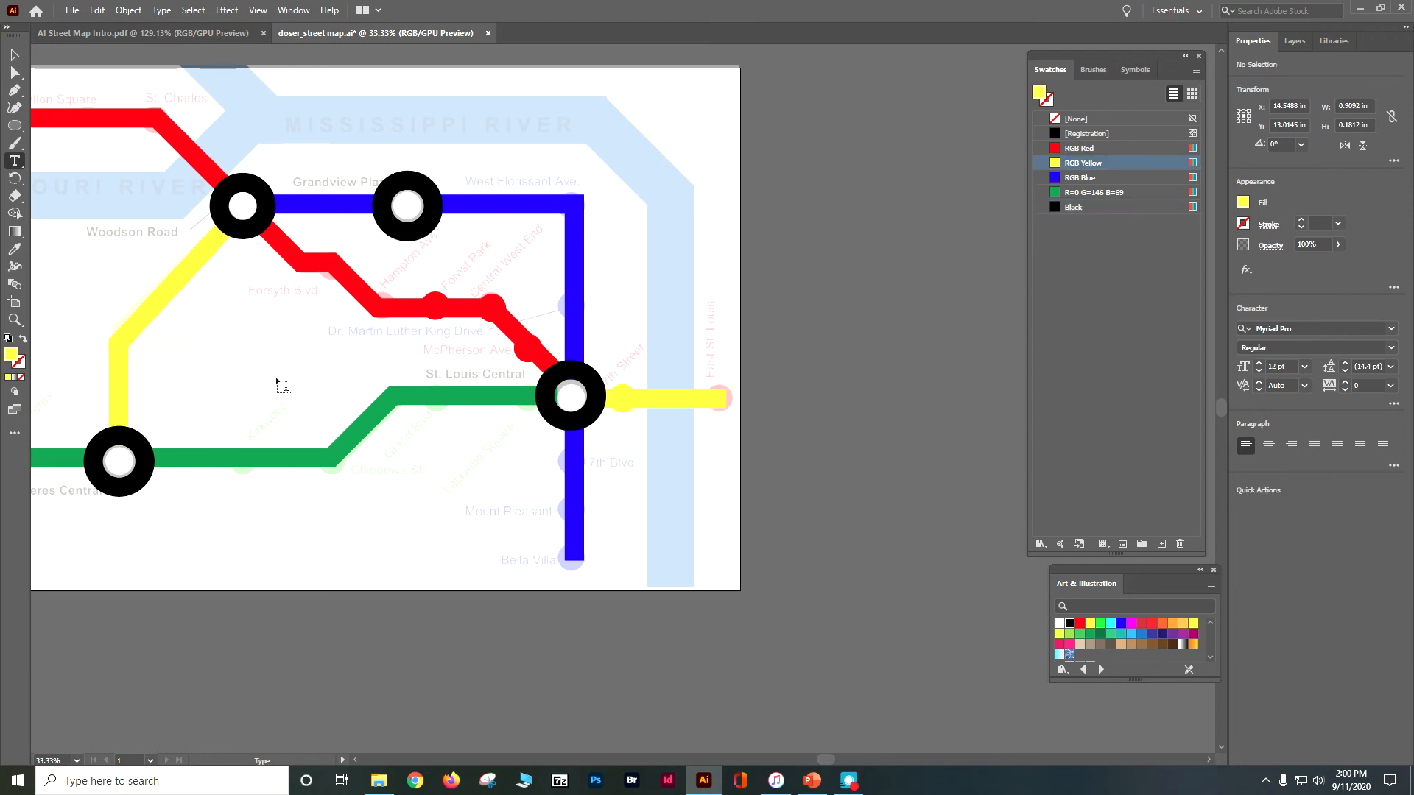
key("ctrl+equal")
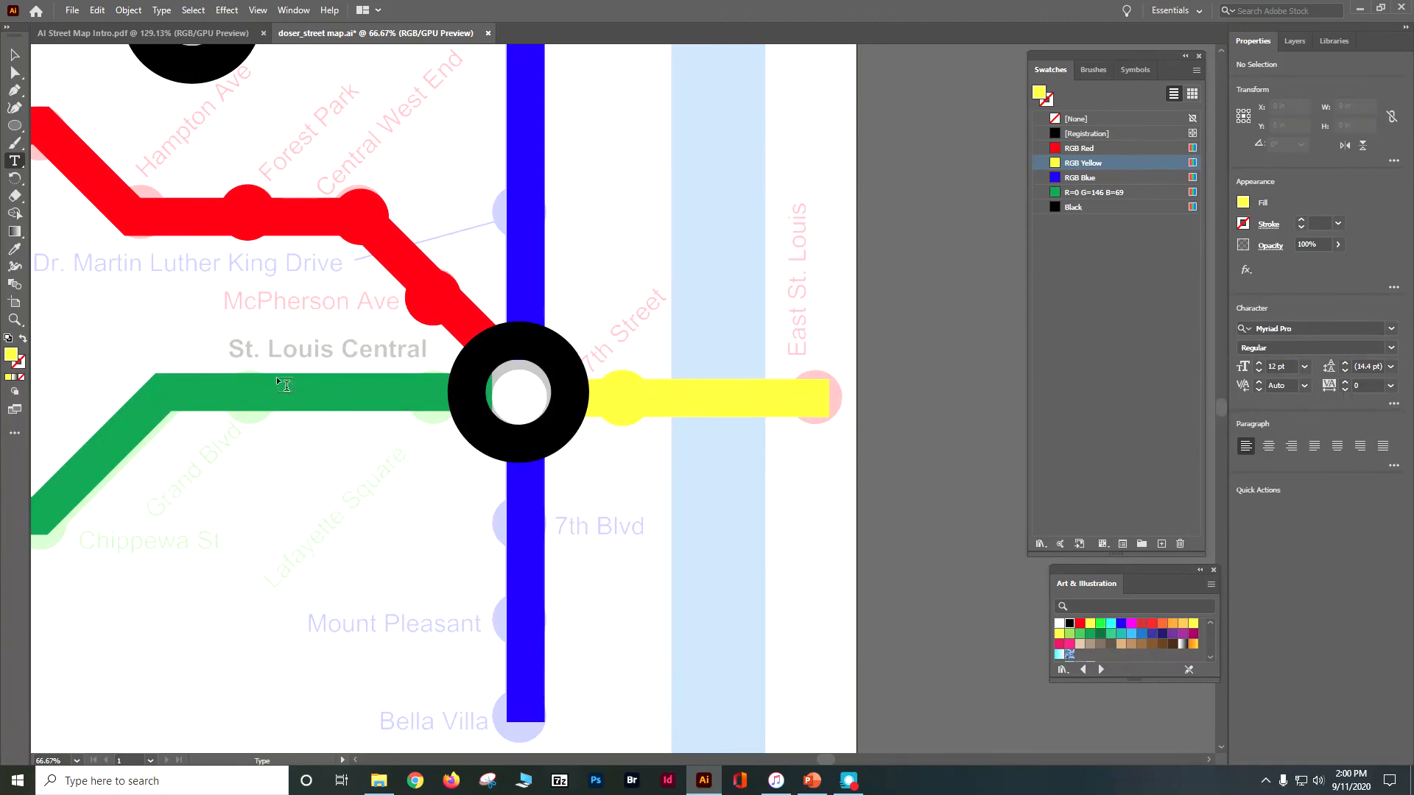
left_click(1307, 376)
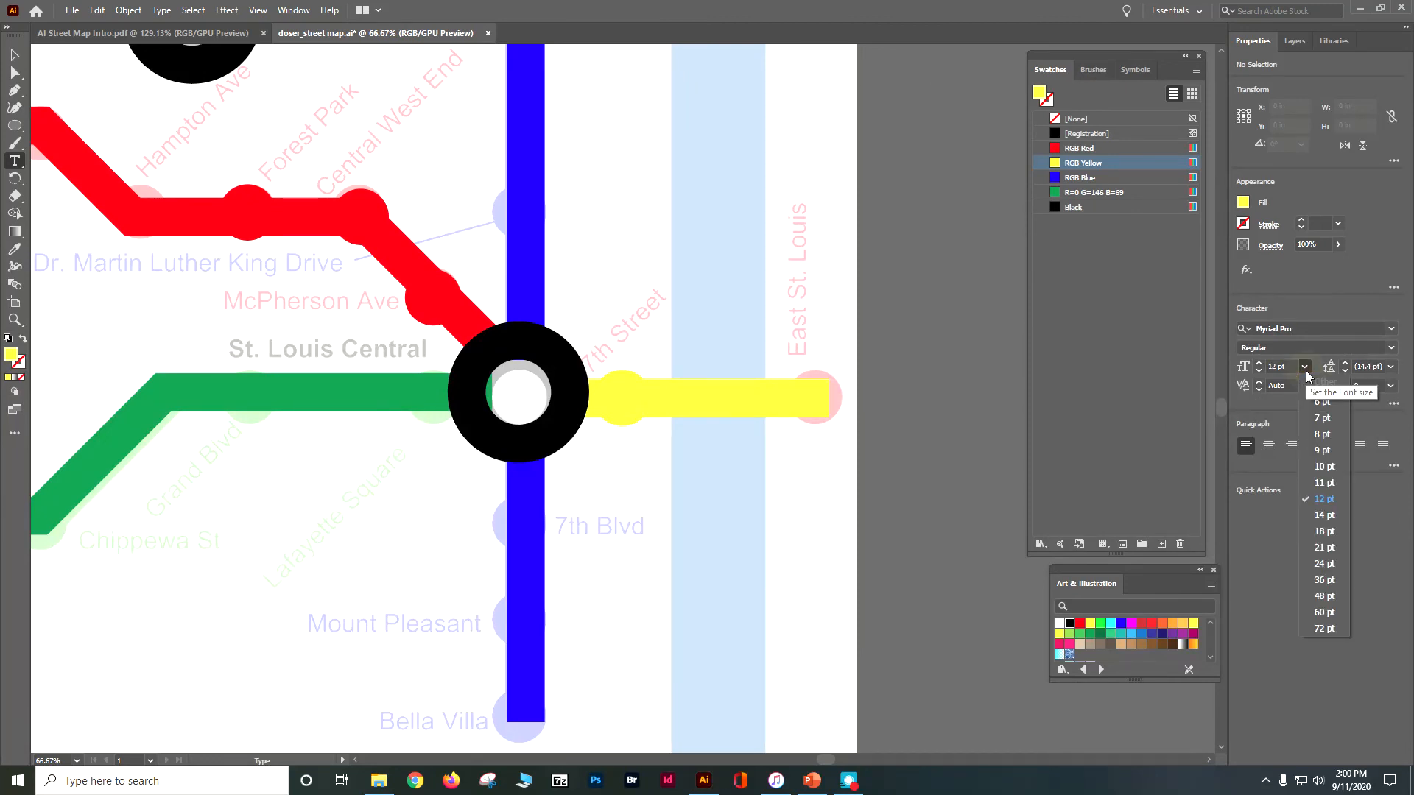
left_click(1333, 585)
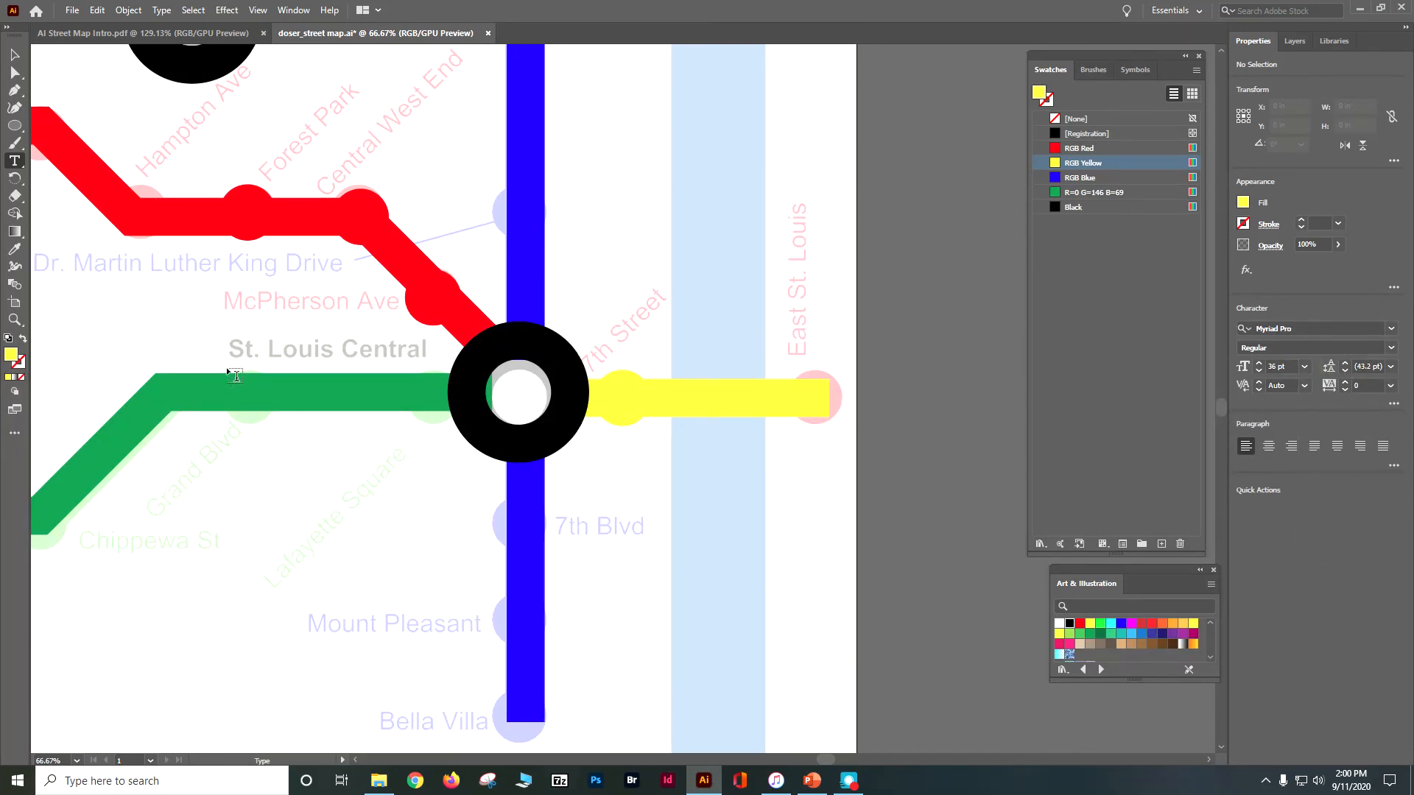
- Add a point text label reading "St. Louis Central" at the base map's St. Louis Central name
left_click(223, 346)
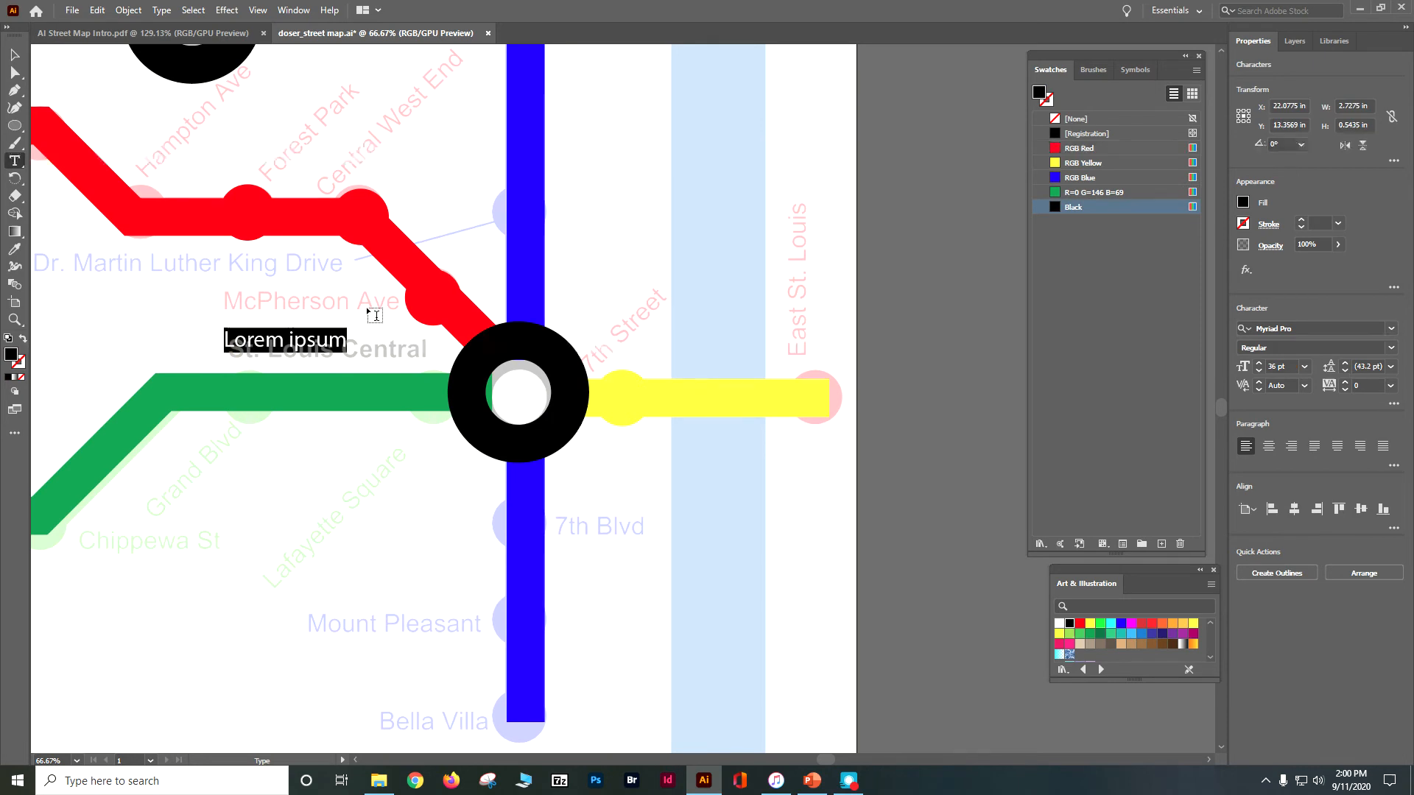
key("BackSpace")
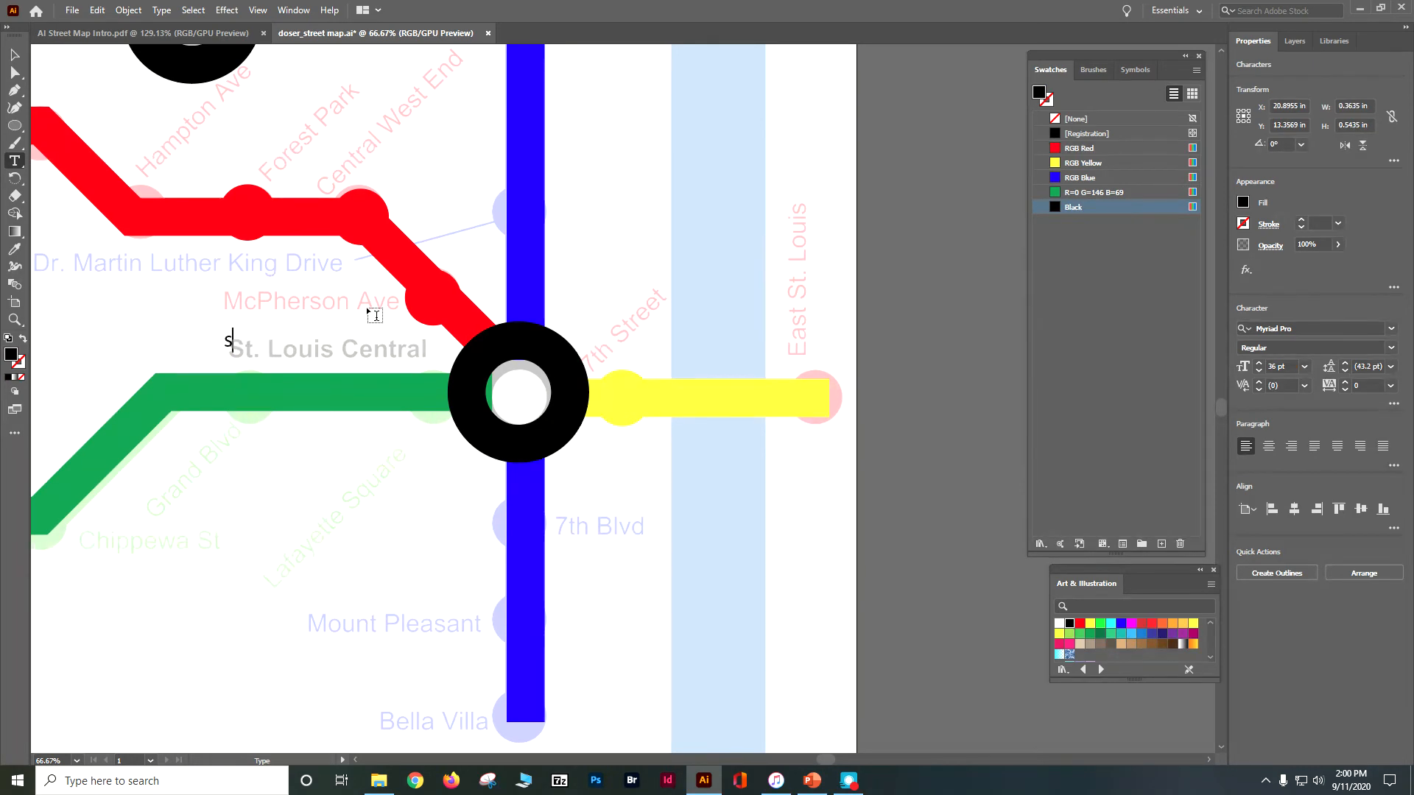
type("ST")
key("BackSpace")
type("t. OL")
key("BackSpace")
key("BackSpace")
type("O")
key("BackSpace")
type("Louis Central")
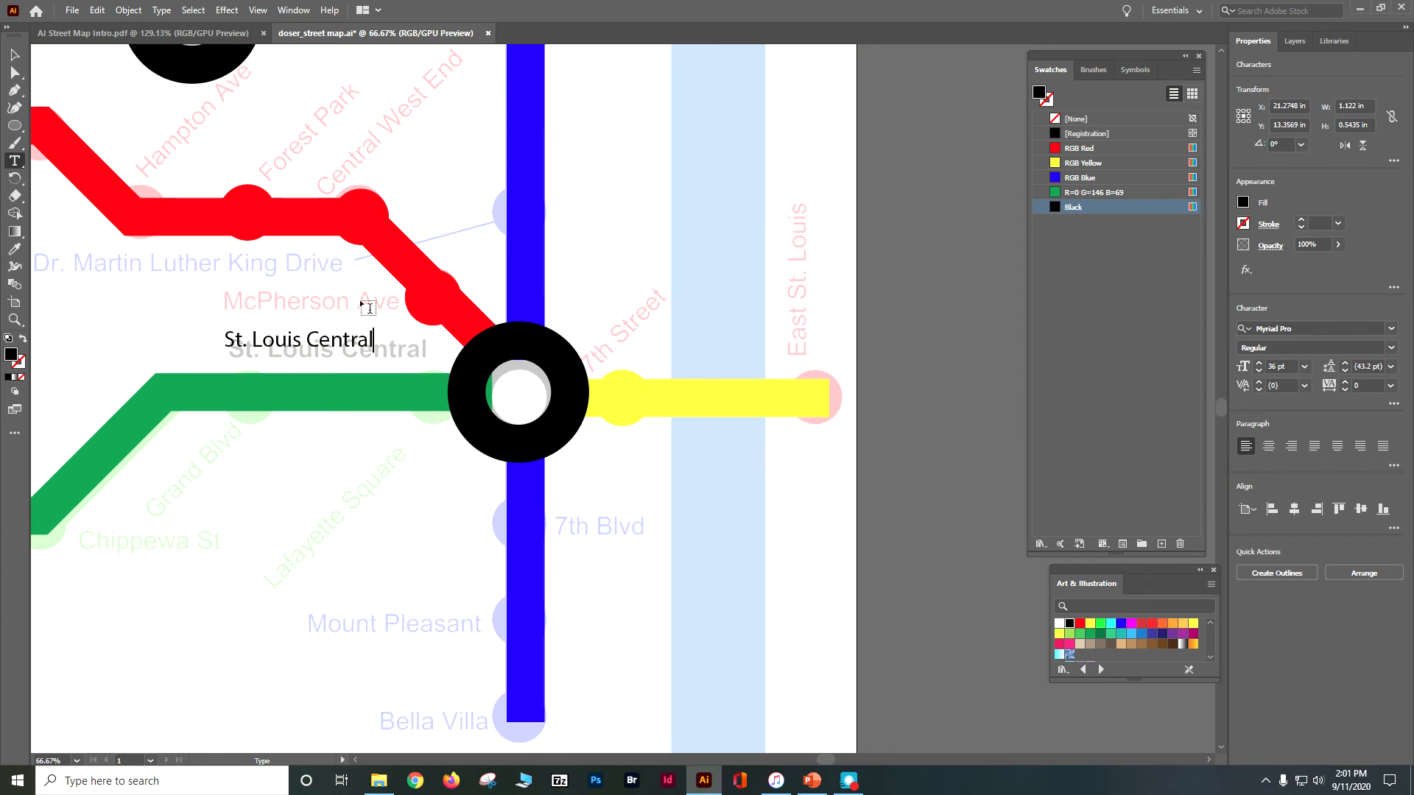
- Move the St. Louis Central label closer to its black station ring and deselect it
left_click(14, 54)
left_click_drag(335, 347, 389, 351)
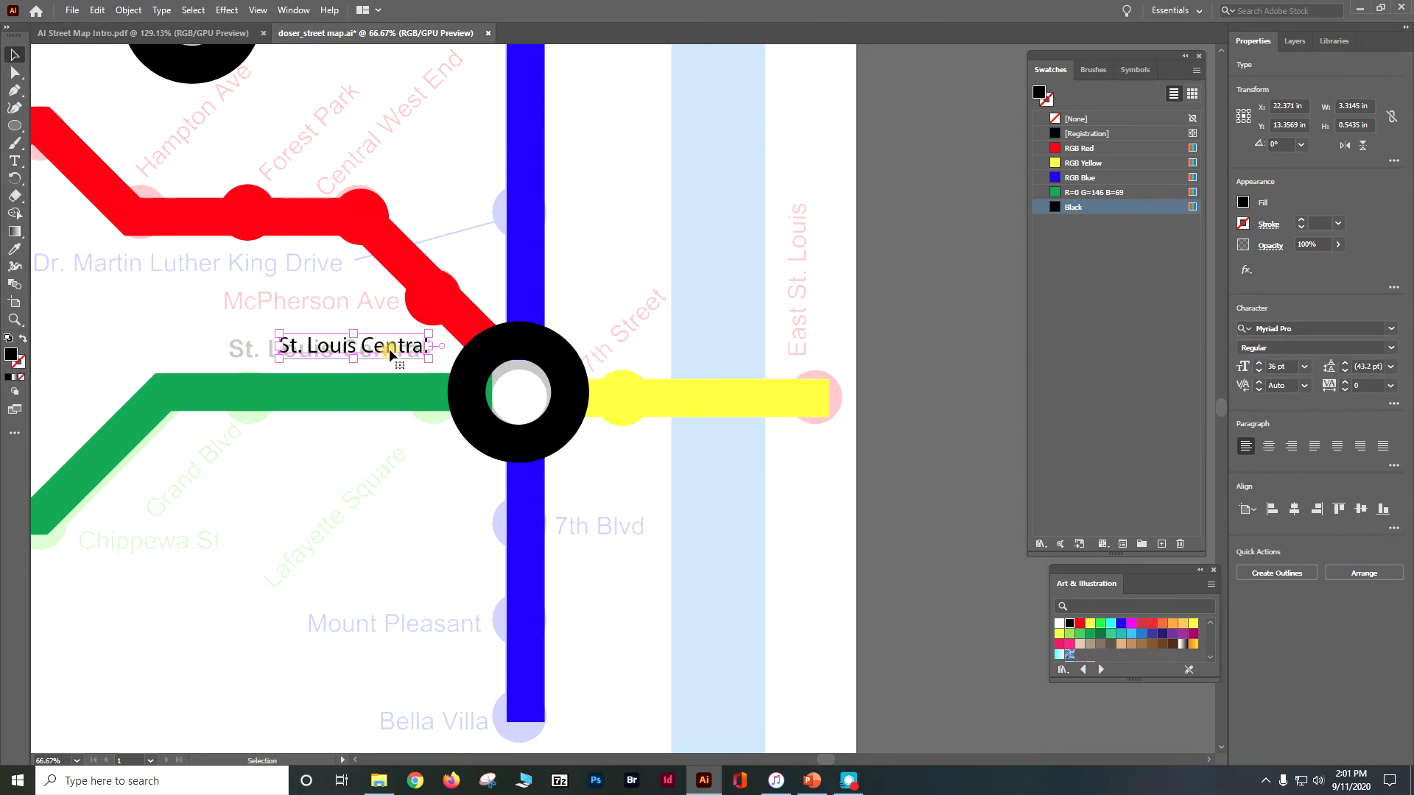
left_click(290, 307)
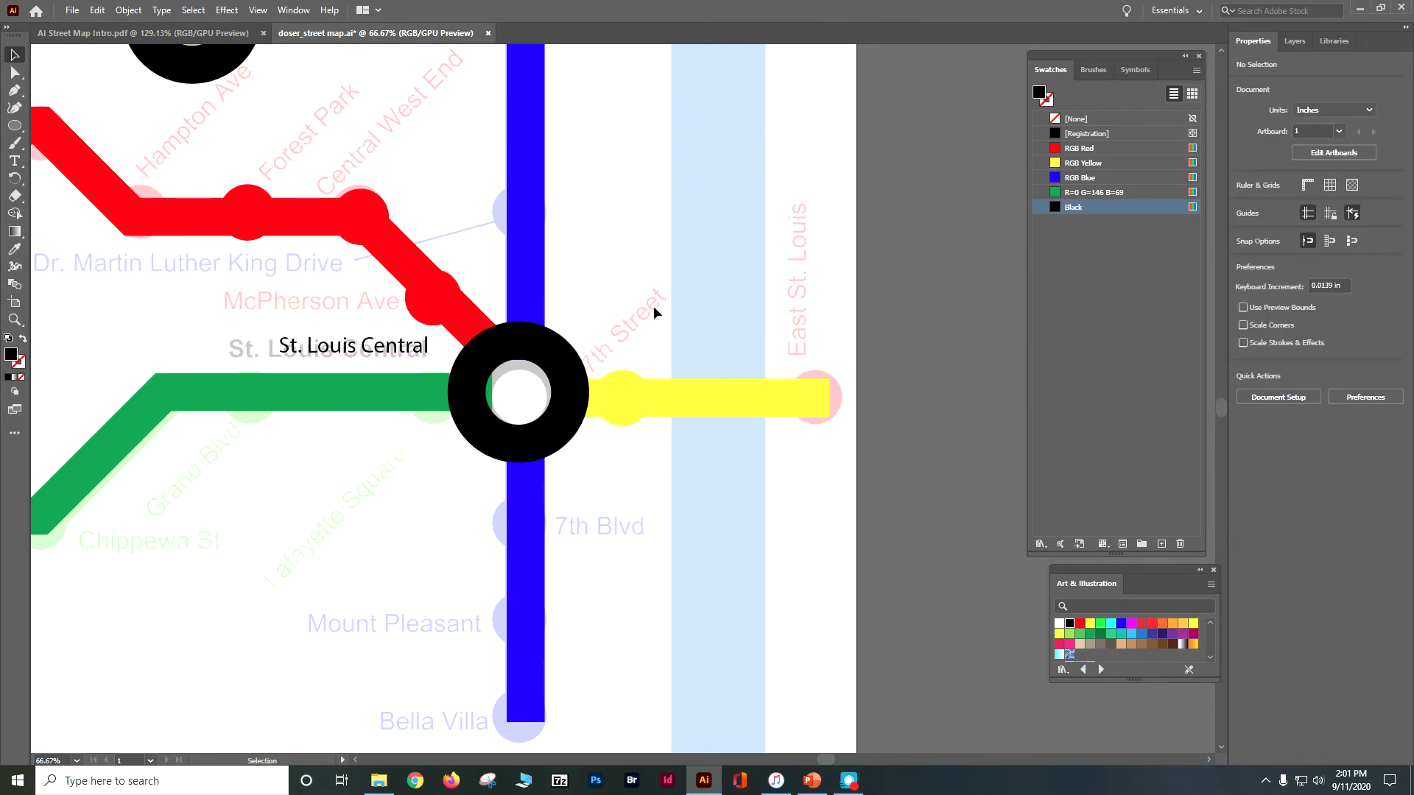
- Duplicate the St. Louis Central label onto the base map's McPherson Ave name and fill the copy with RGB Red
left_click(376, 349)
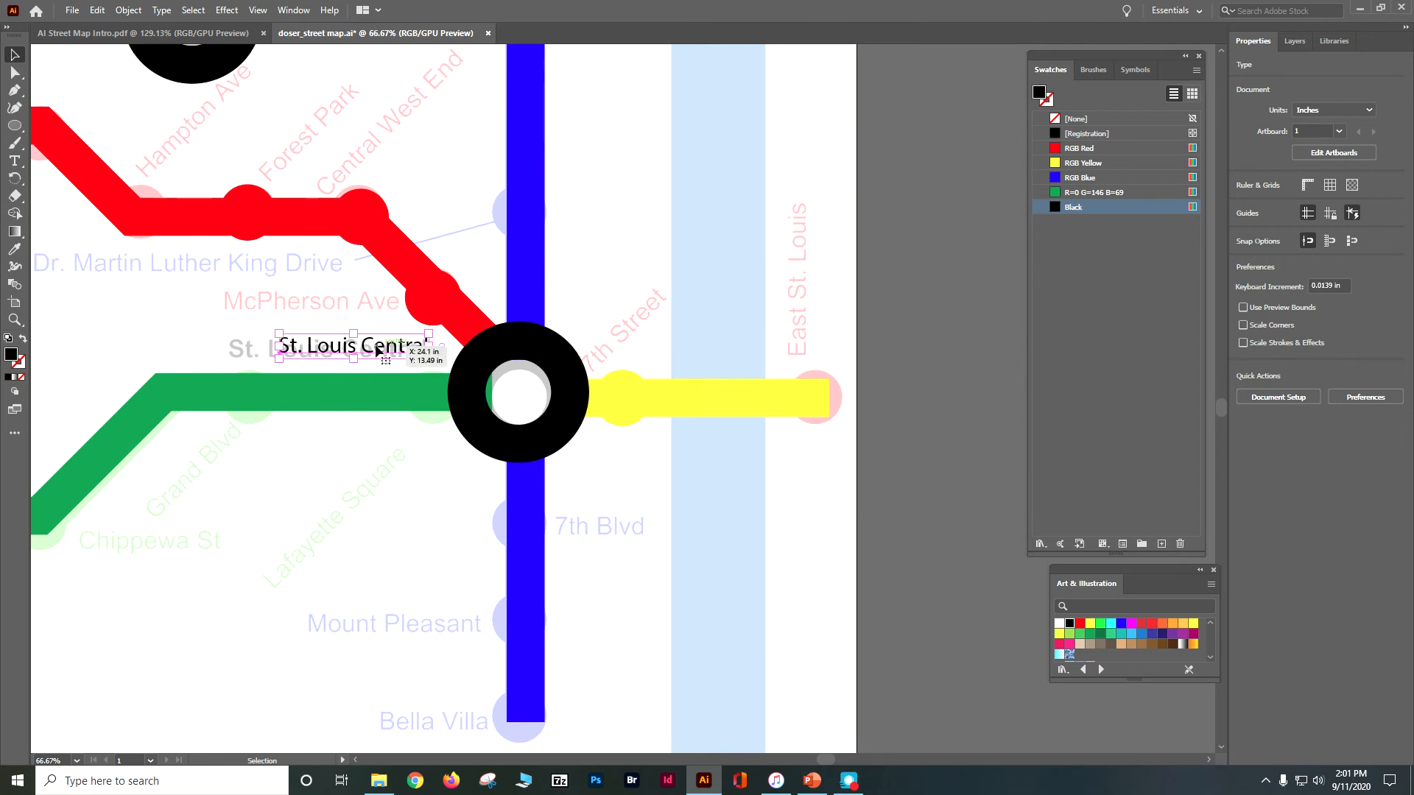
left_click_drag(376, 349, 334, 302)
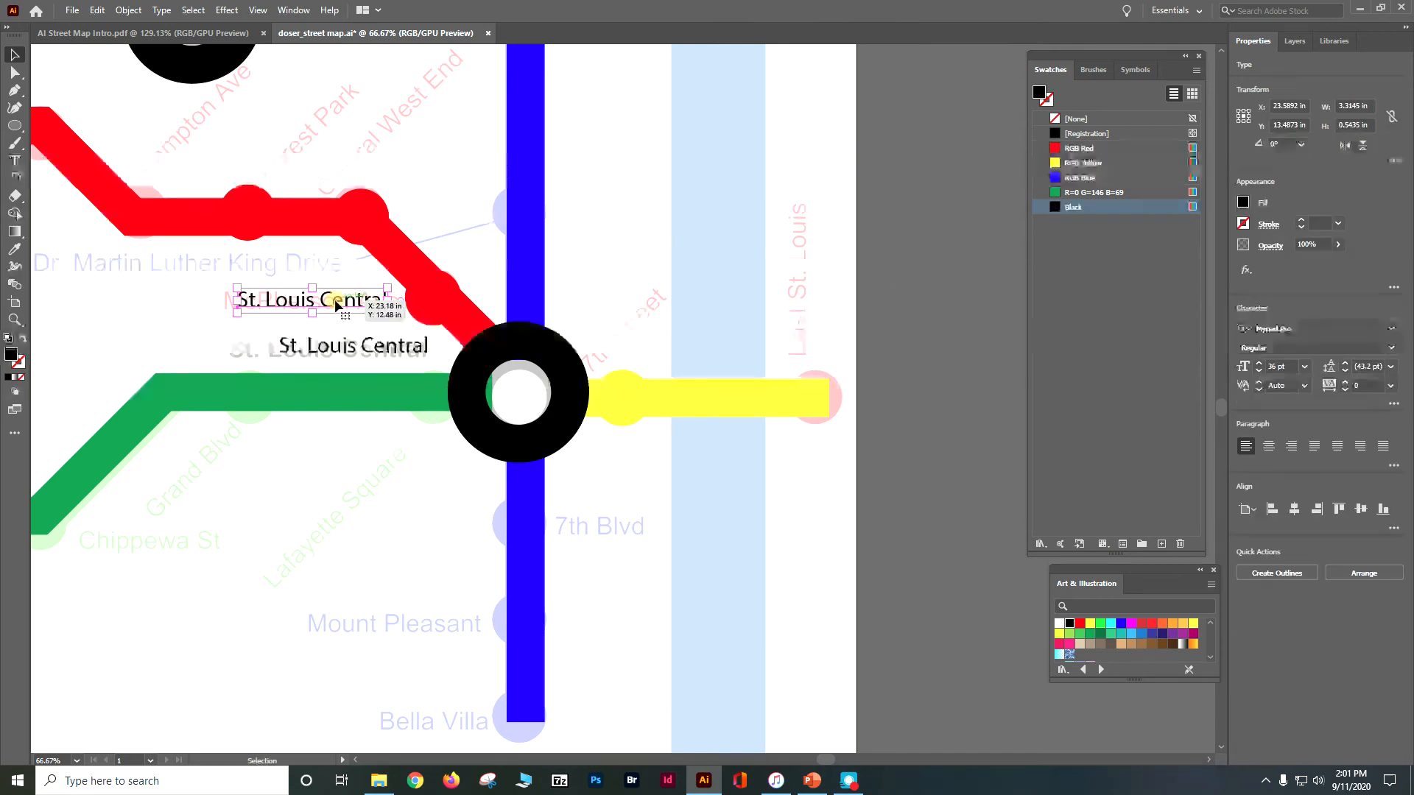
left_click(1244, 203)
left_click(1103, 254)
- Move the red label copy clear of the other names and change its text to "McPherson Ave"
left_click(265, 298)
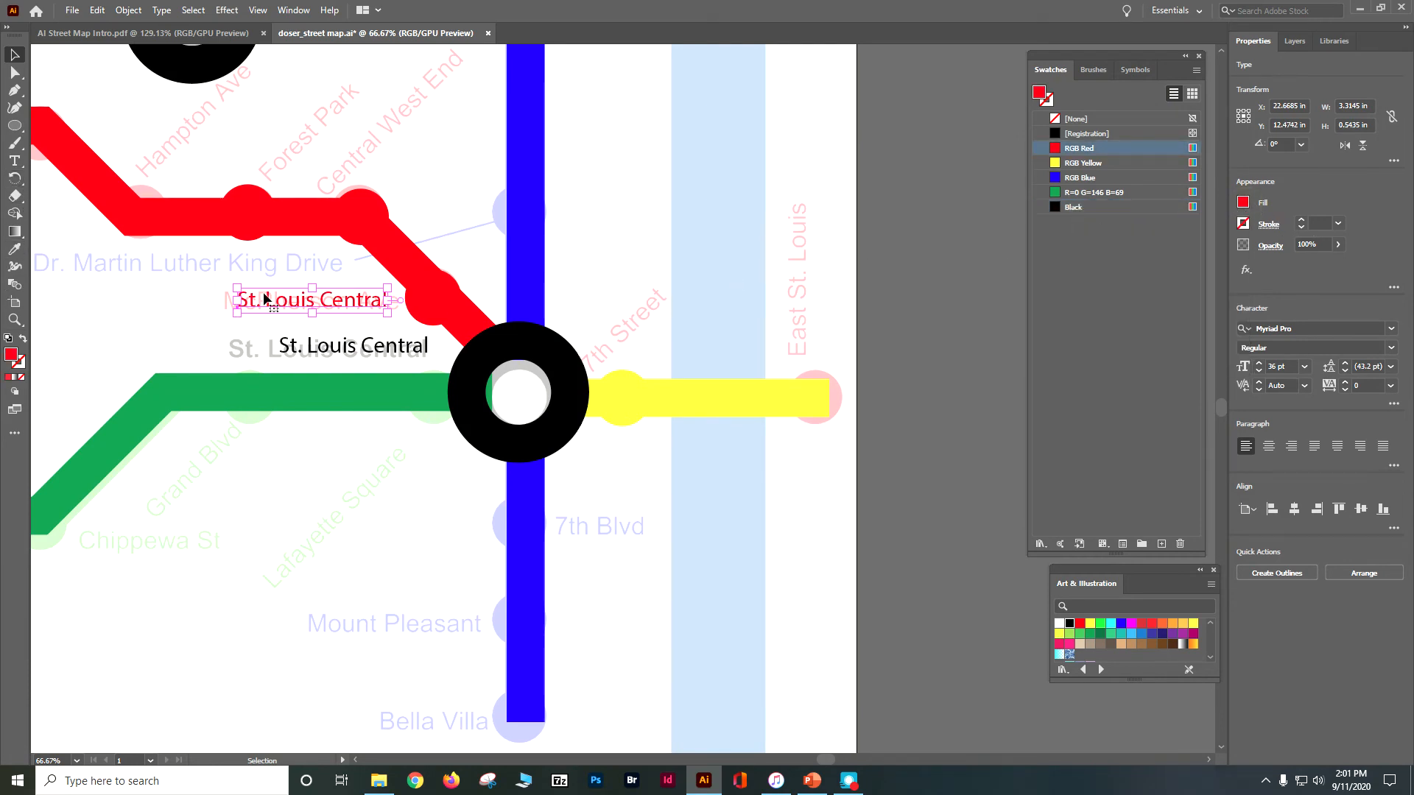
double_click(274, 300)
triple_click(283, 299)
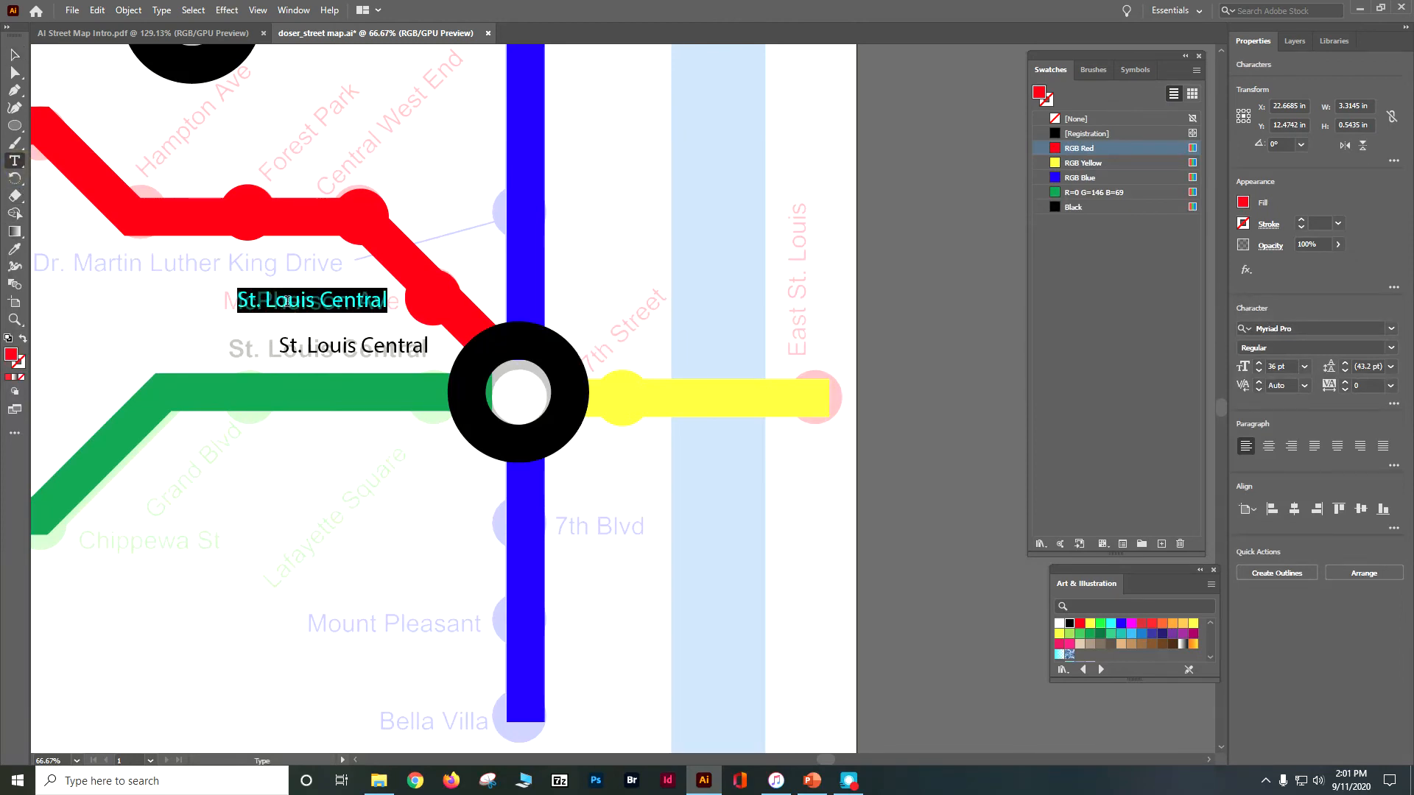
left_click(15, 55)
left_click_drag(251, 299, 112, 329)
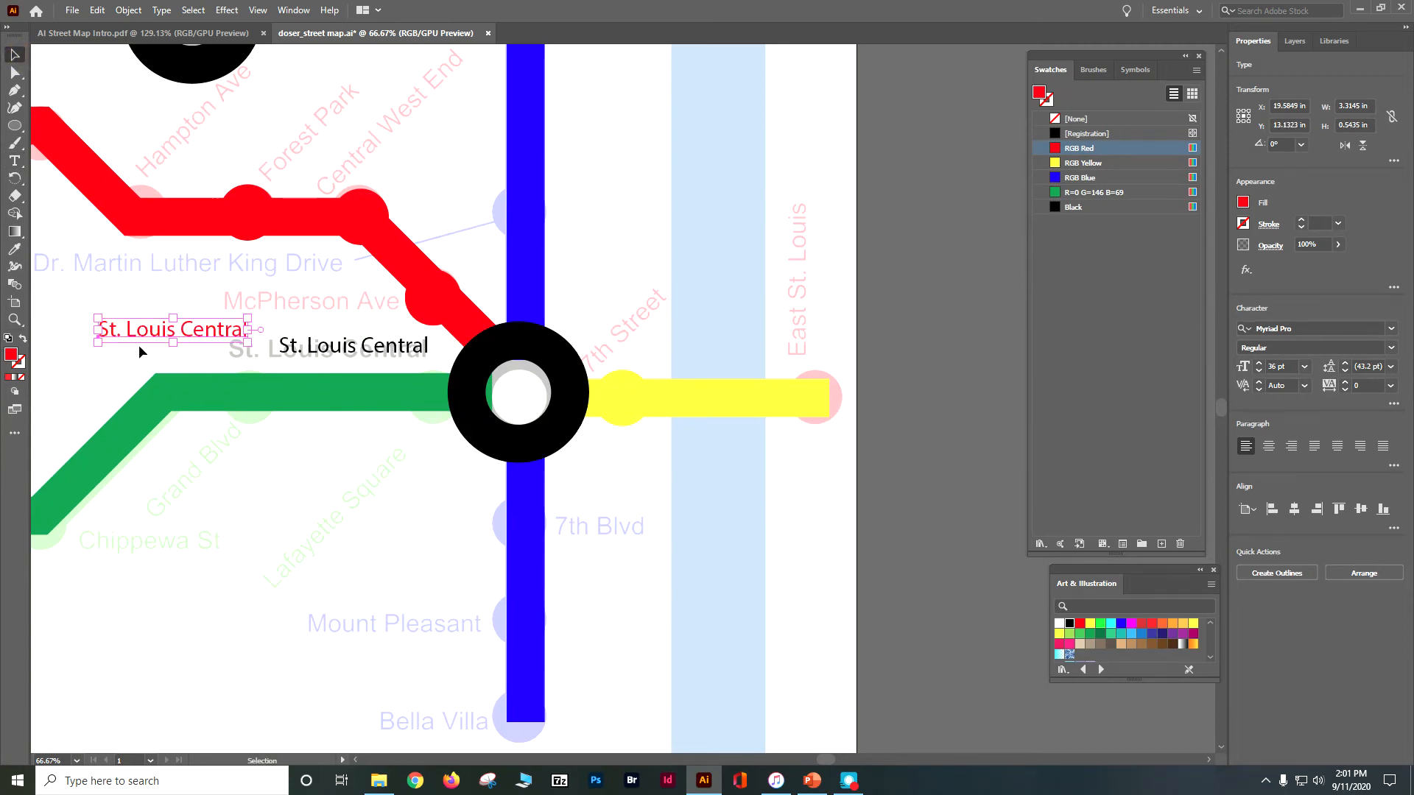
left_click(15, 161)
left_click_drag(99, 329, 247, 329)
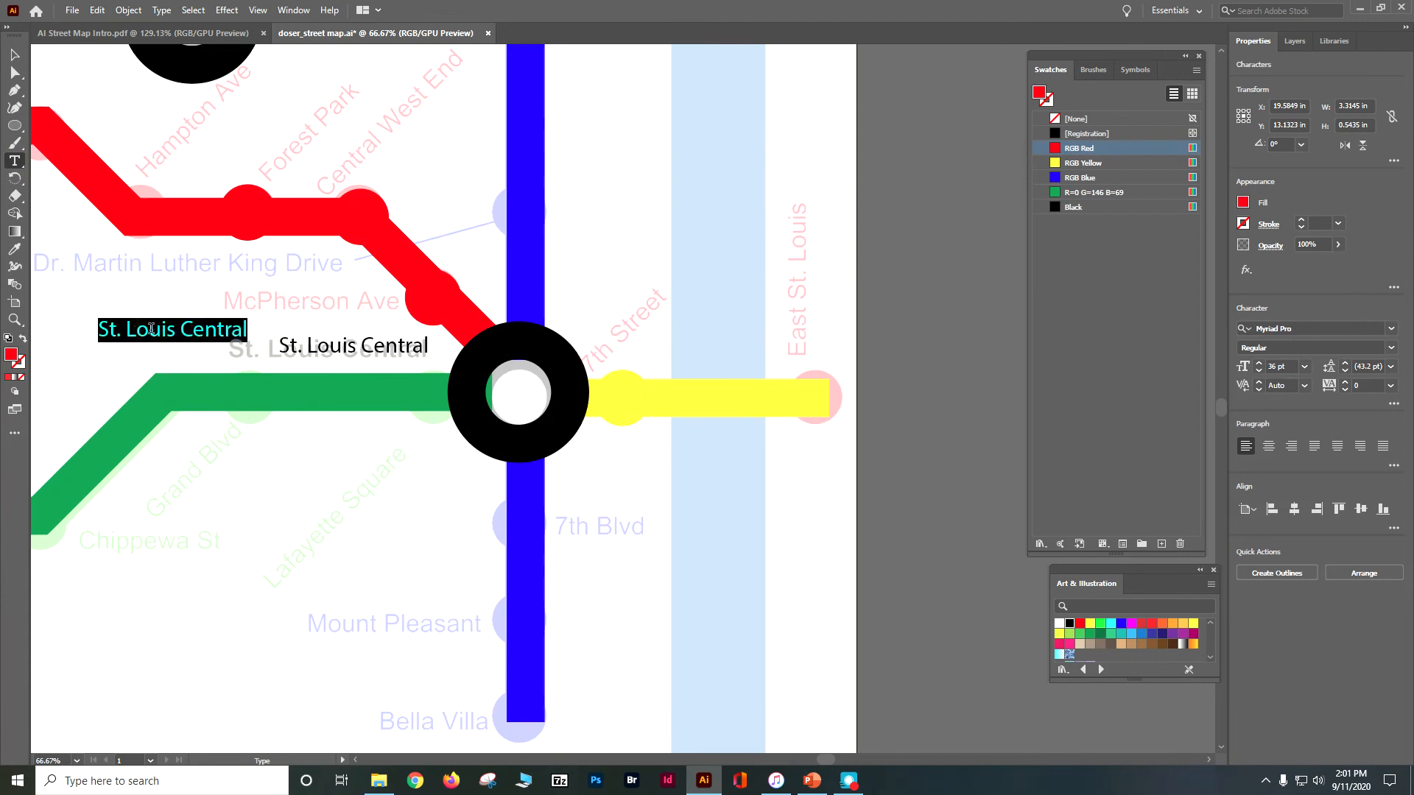
type("McPher")
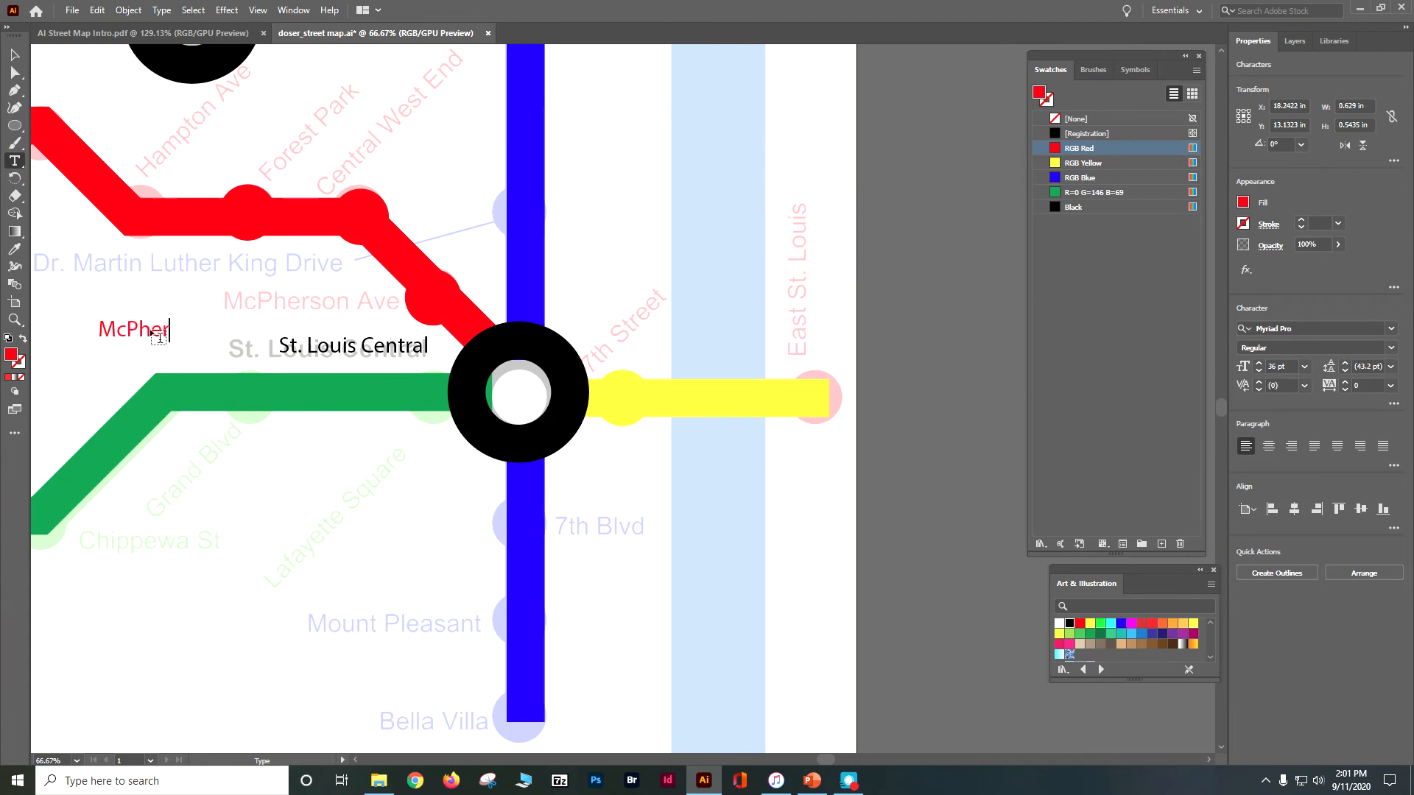
type("son Ave")
- Place the red McPherson Ave label over its base map name beside the red stop circle
left_click(14, 54)
left_click_drag(144, 329, 287, 302)
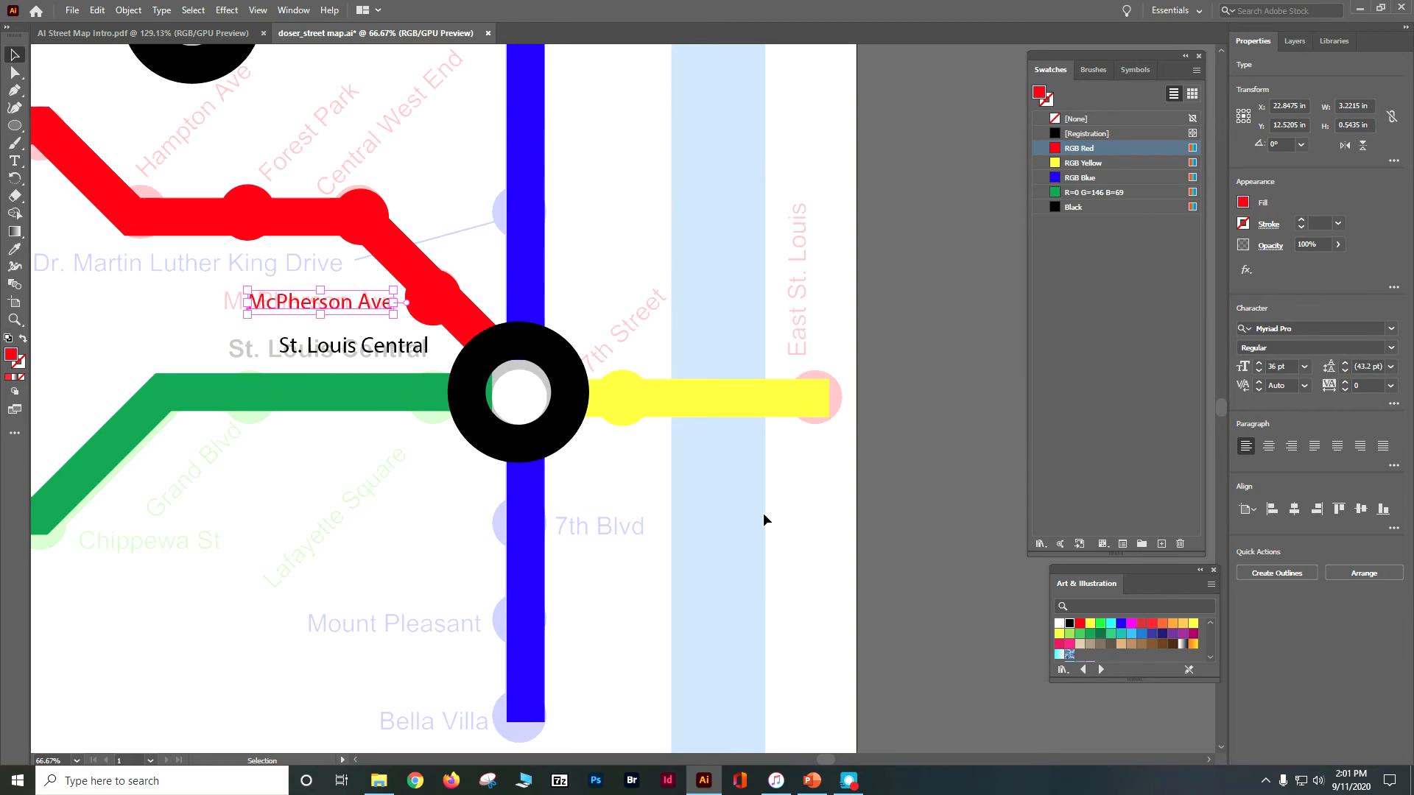
left_click(630, 328)
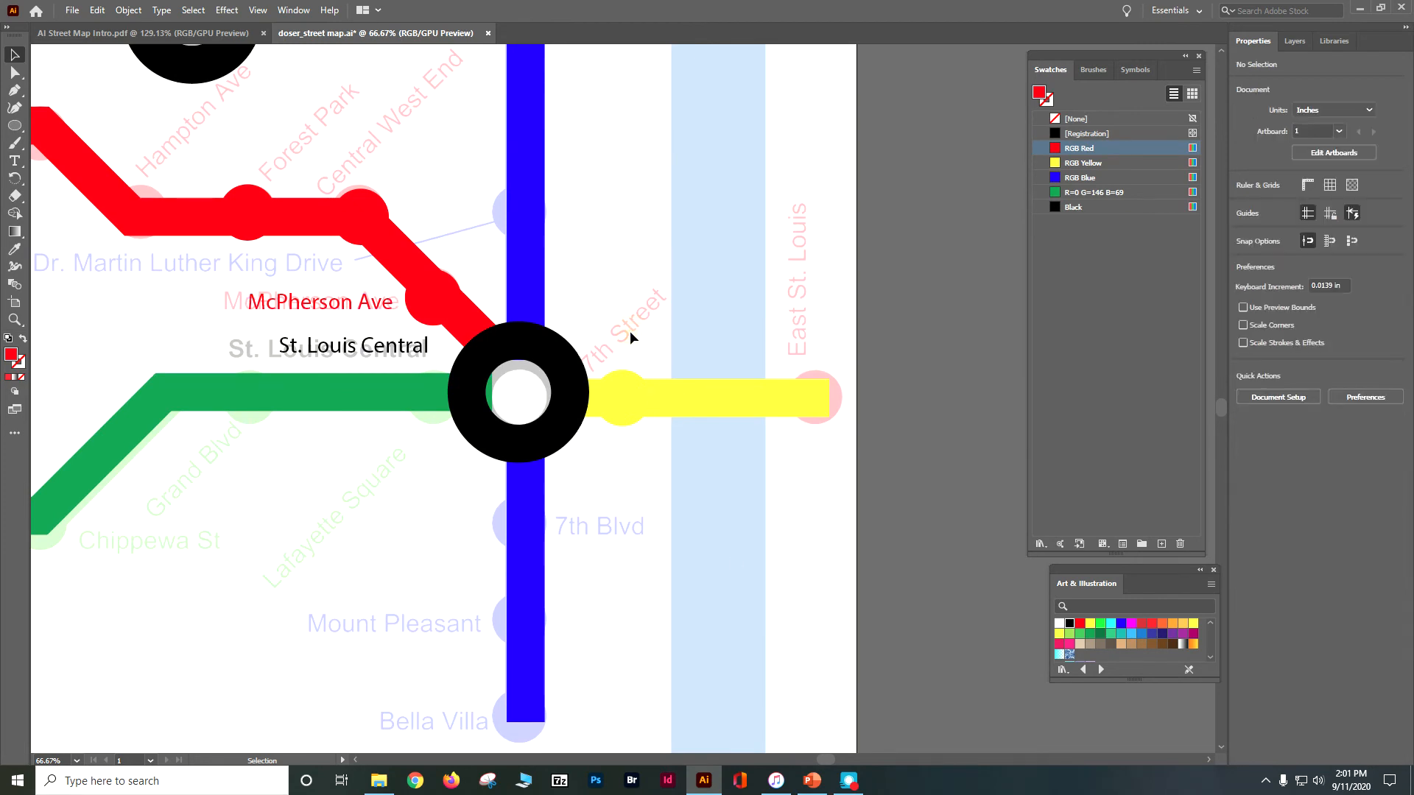
- Duplicate the McPherson Ave label above the 7th Street stop and change the copy's text to "7th Street"
left_click_drag(327, 306, 646, 277)
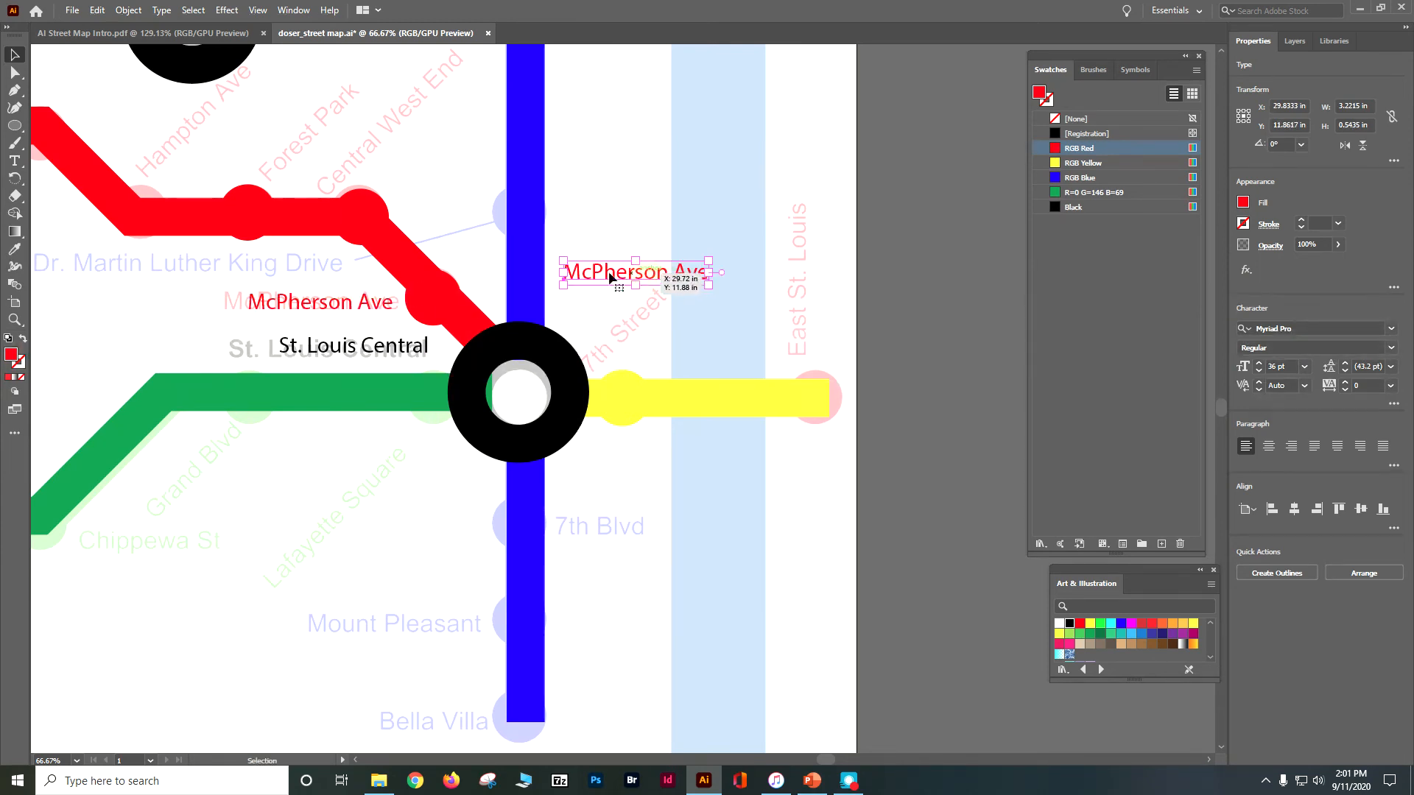
left_click(14, 160)
left_click(580, 270)
key("ctrl+a")
type("7t")
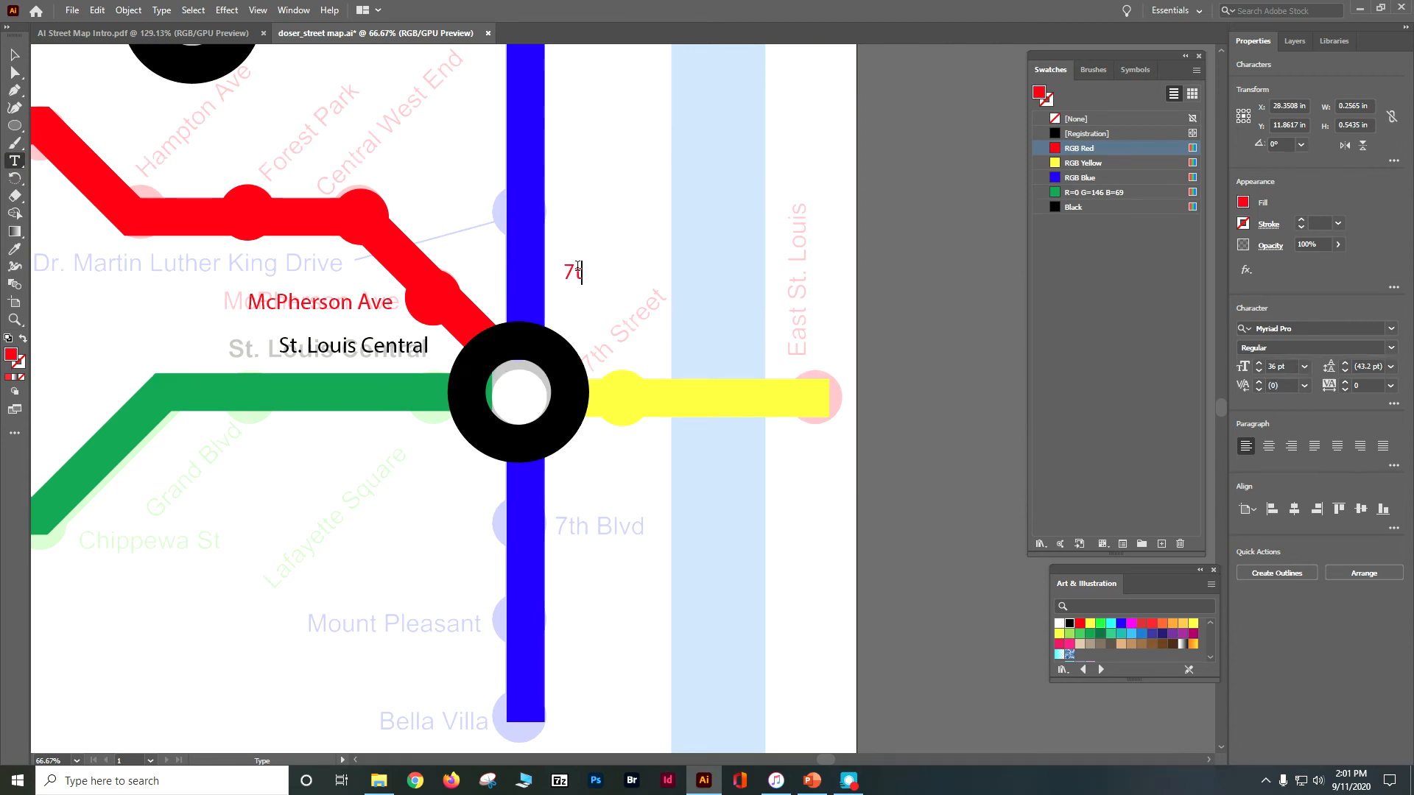
type("h Street")
left_click(14, 54)
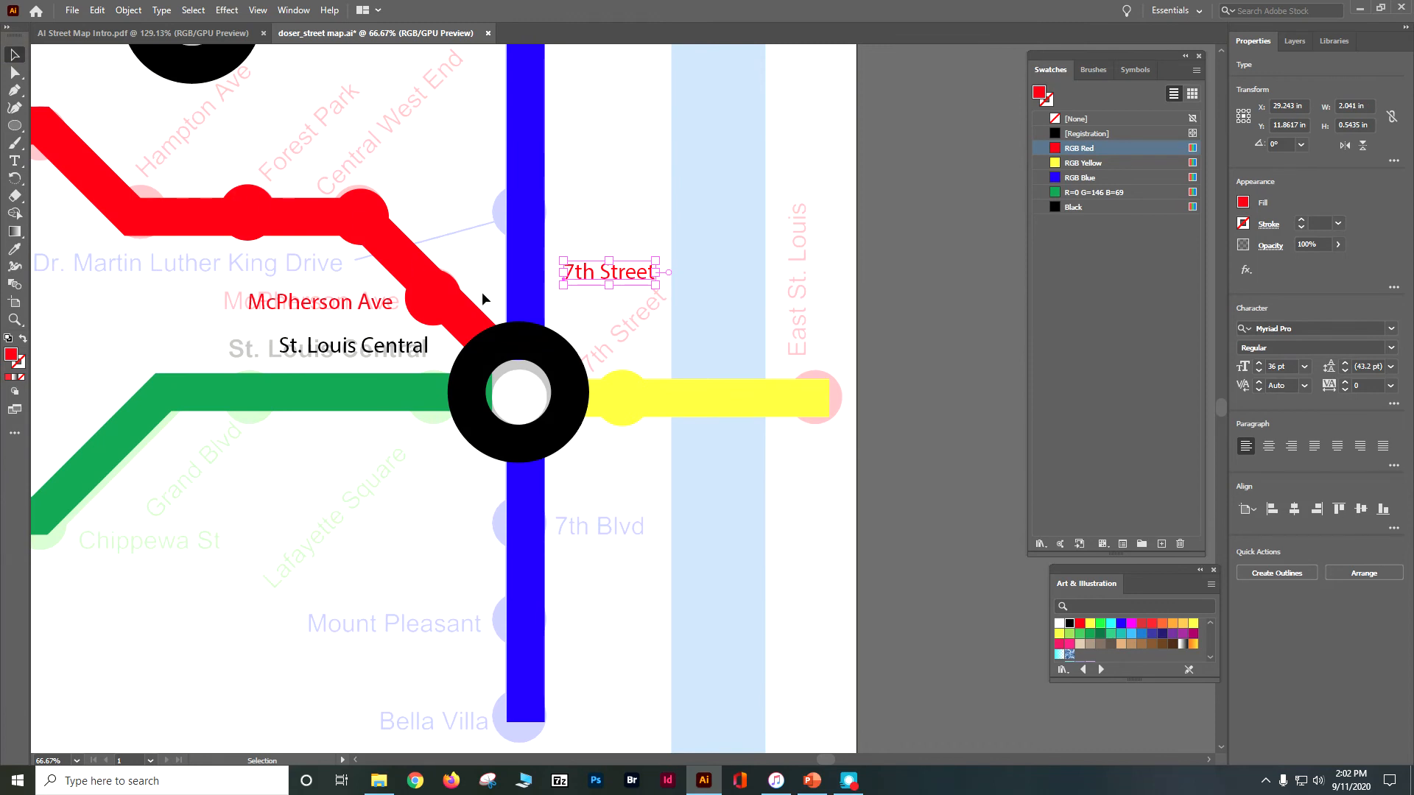
- Rotate the 7th Street label to about 45° and place it over its slanted base map name above the yellow line
left_click(15, 178)
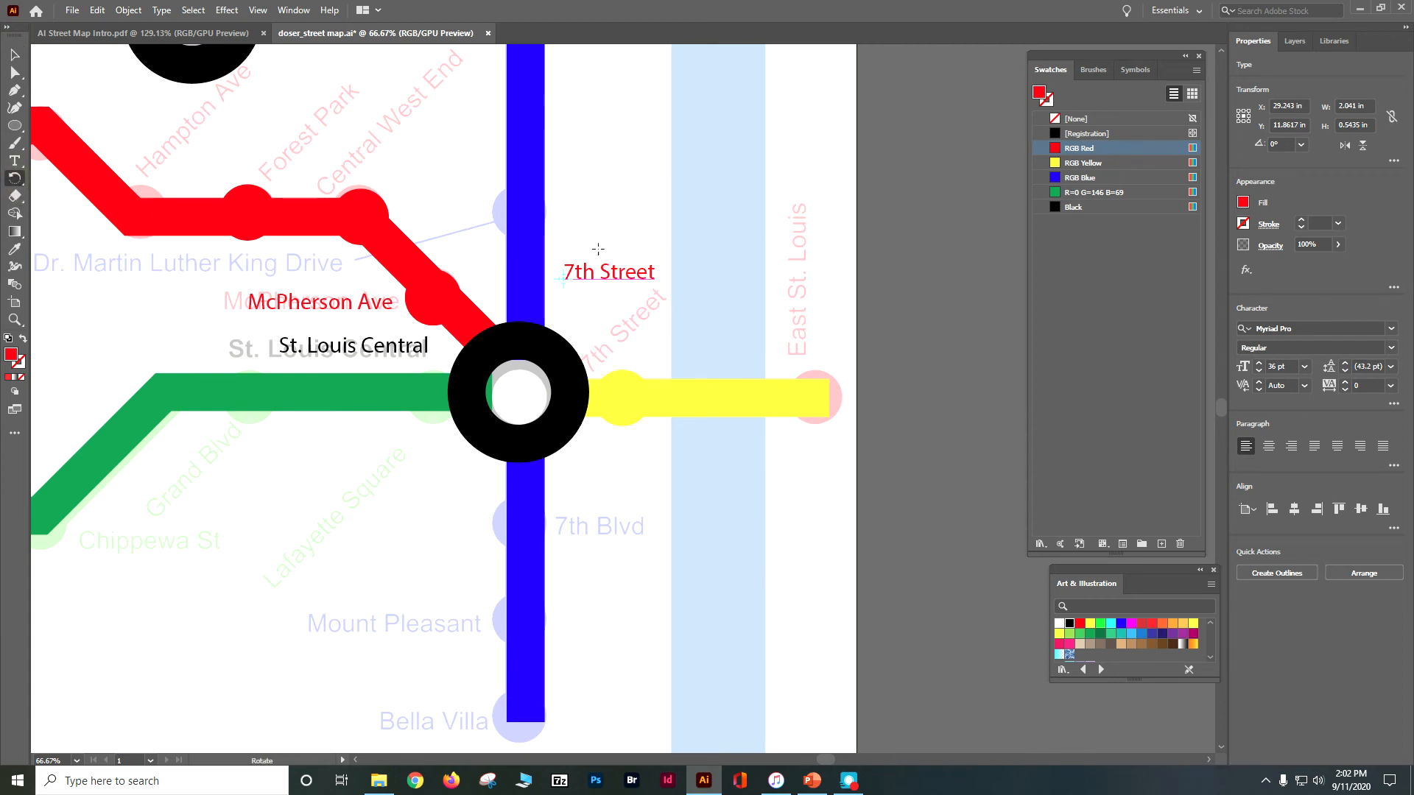
left_click_drag(638, 272, 660, 157)
key("v")
left_click_drag(605, 258, 634, 322)
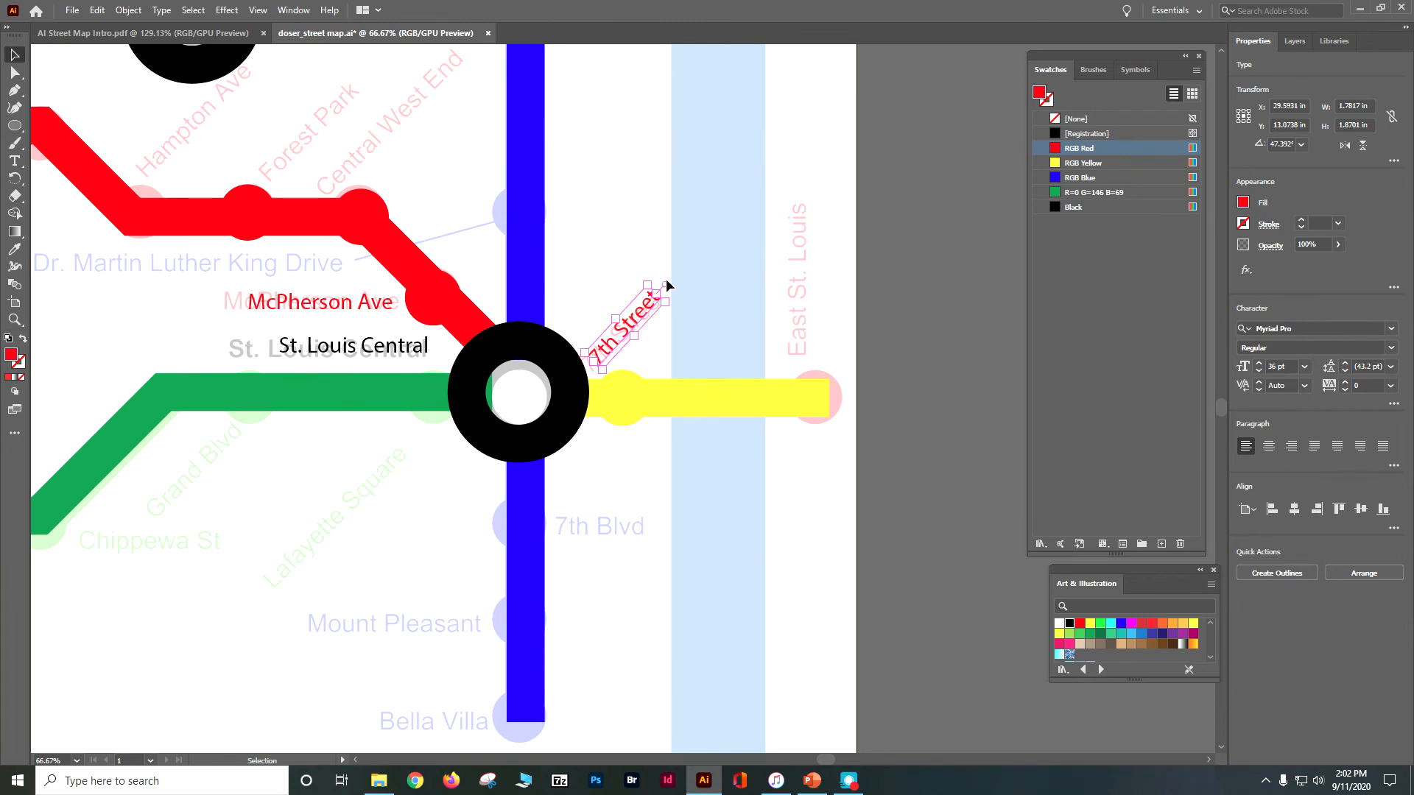
left_click(14, 177)
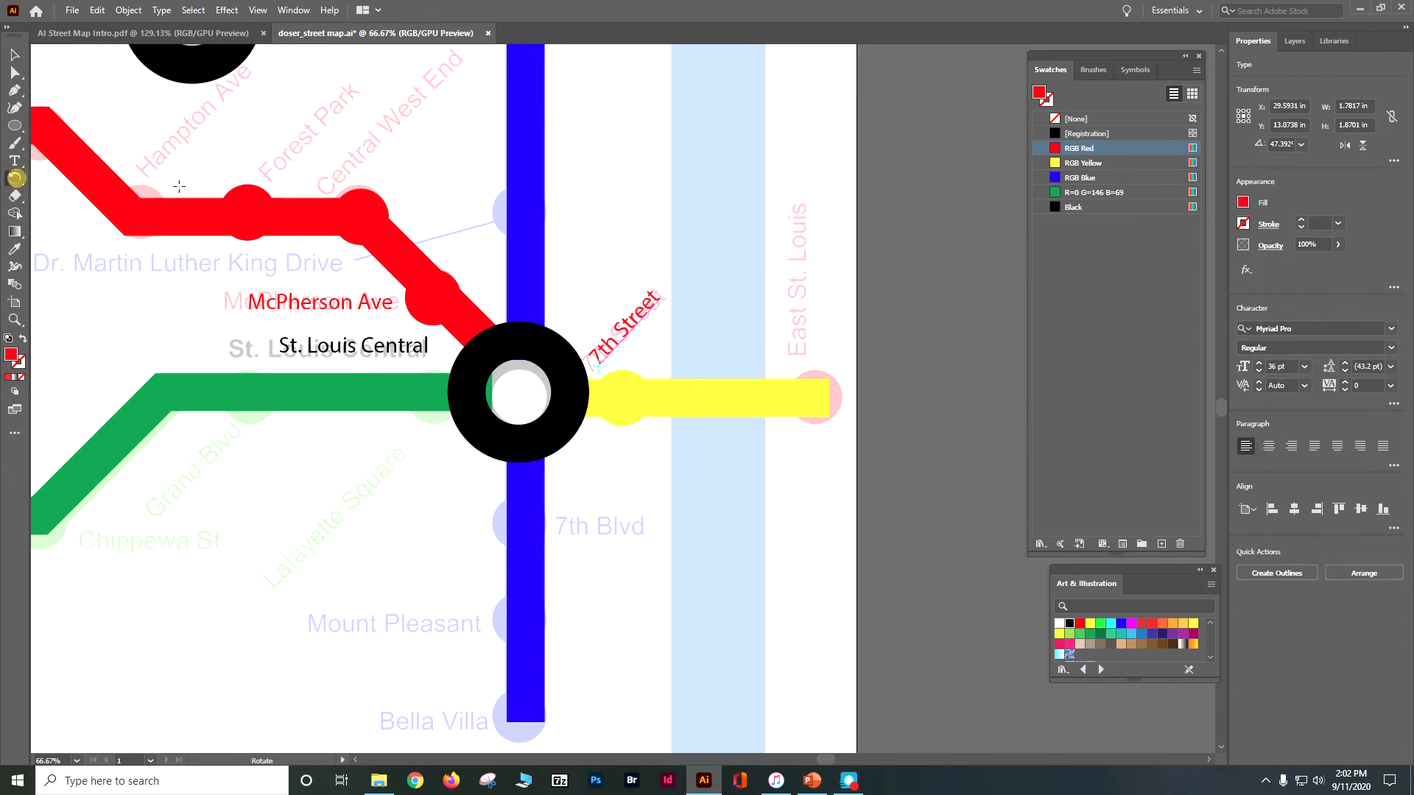
left_click_drag(662, 301, 678, 304)
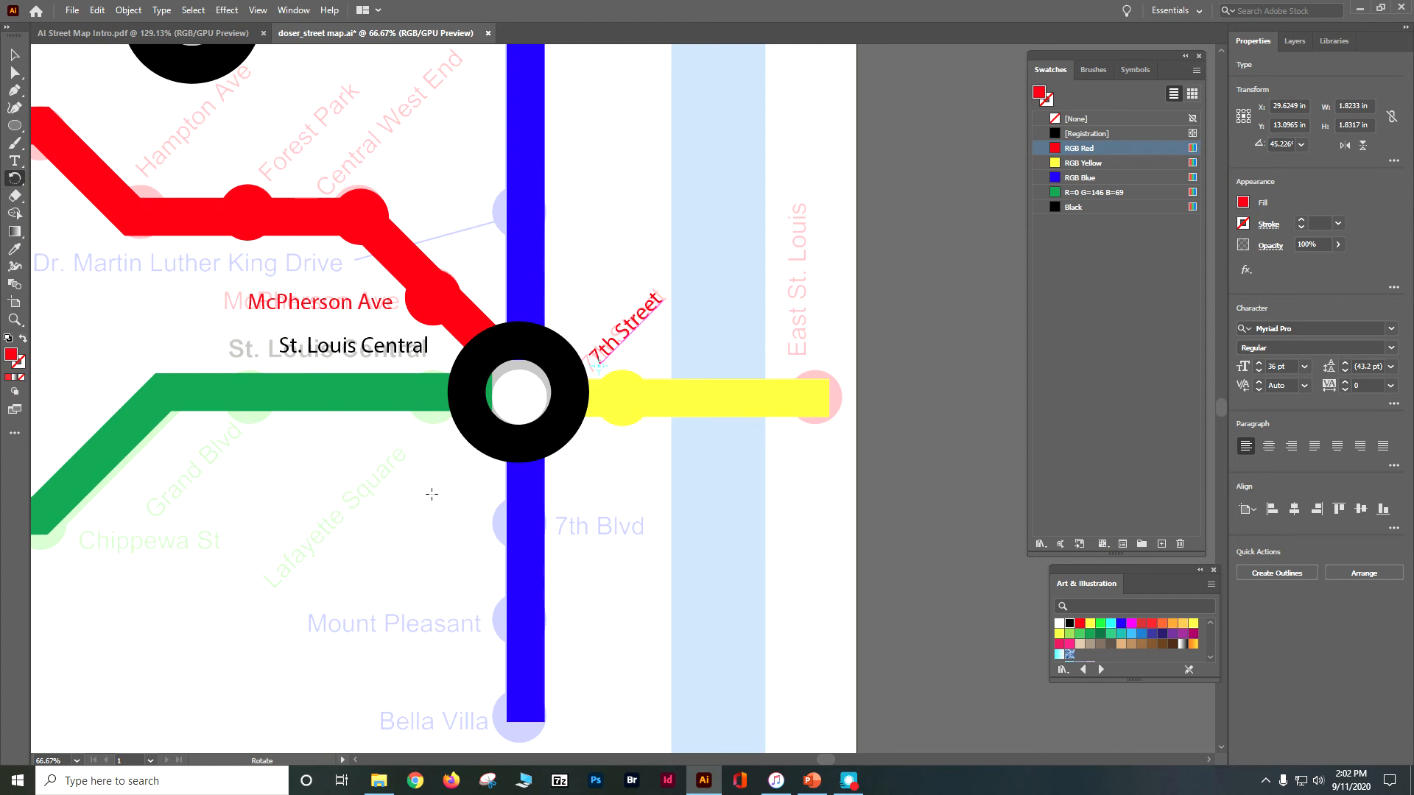
- Save the map document and lock the Labels layer
key("ctrl+minus")
key("ctrl+minus")
key("ctrl+minus")
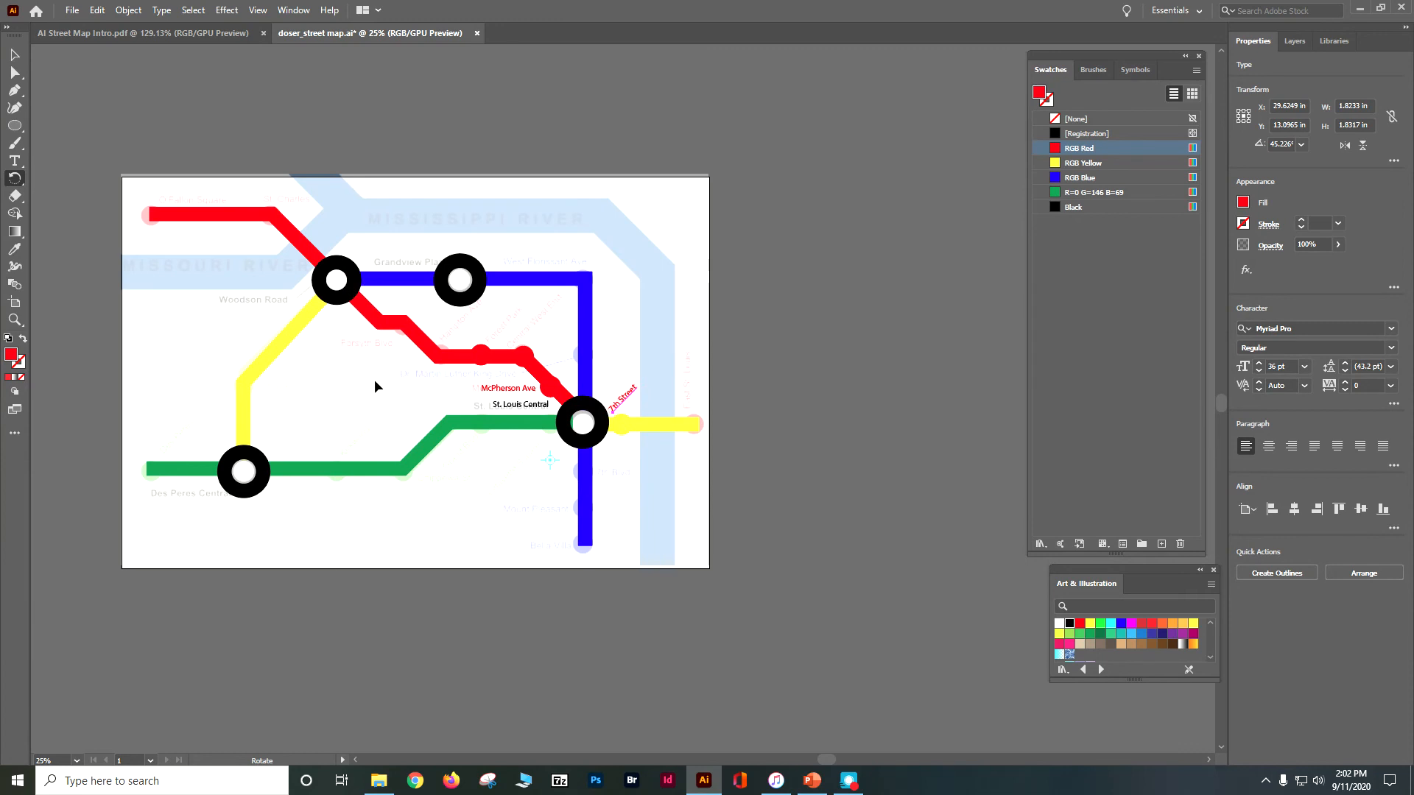
key("v")
key("r")
key("ctrl+s")
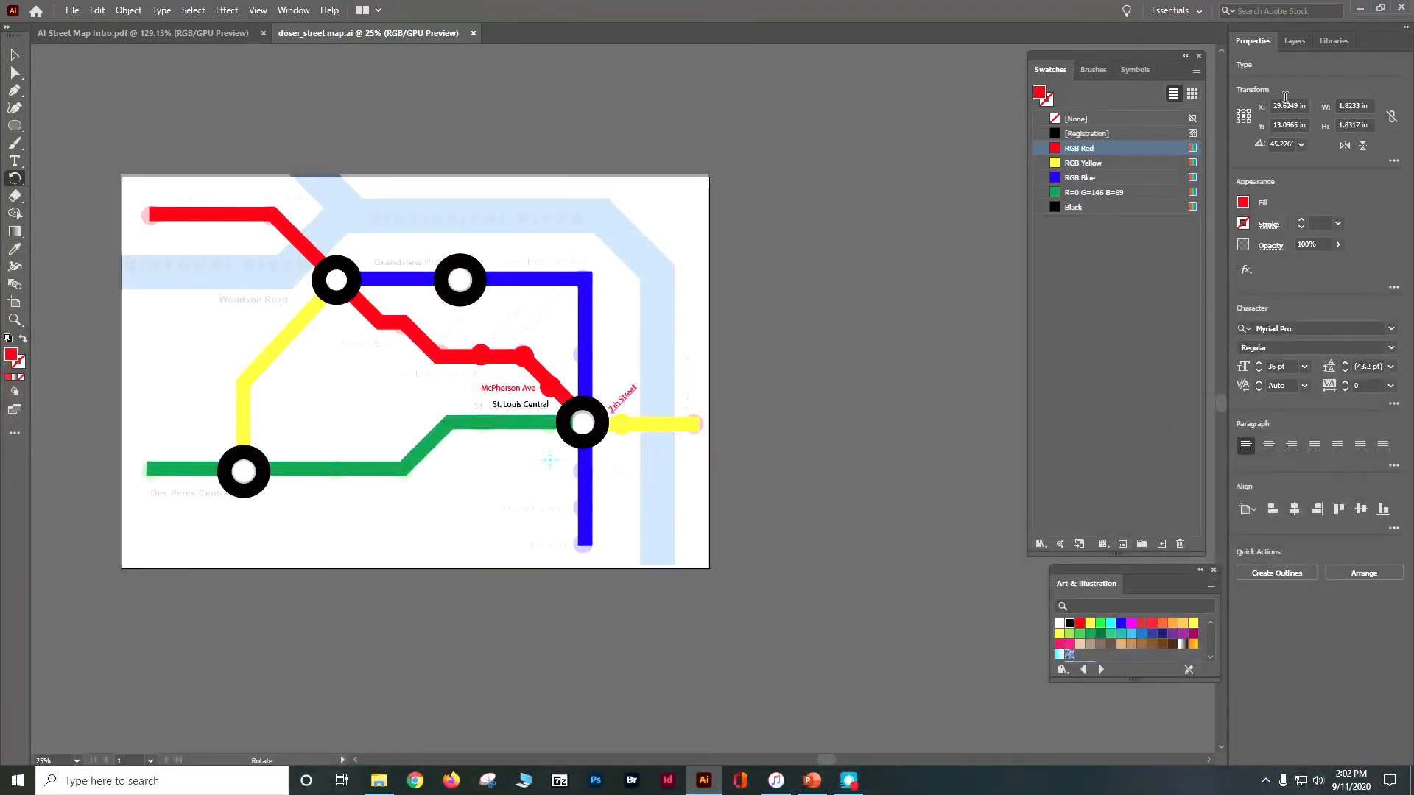
left_click(1295, 41)
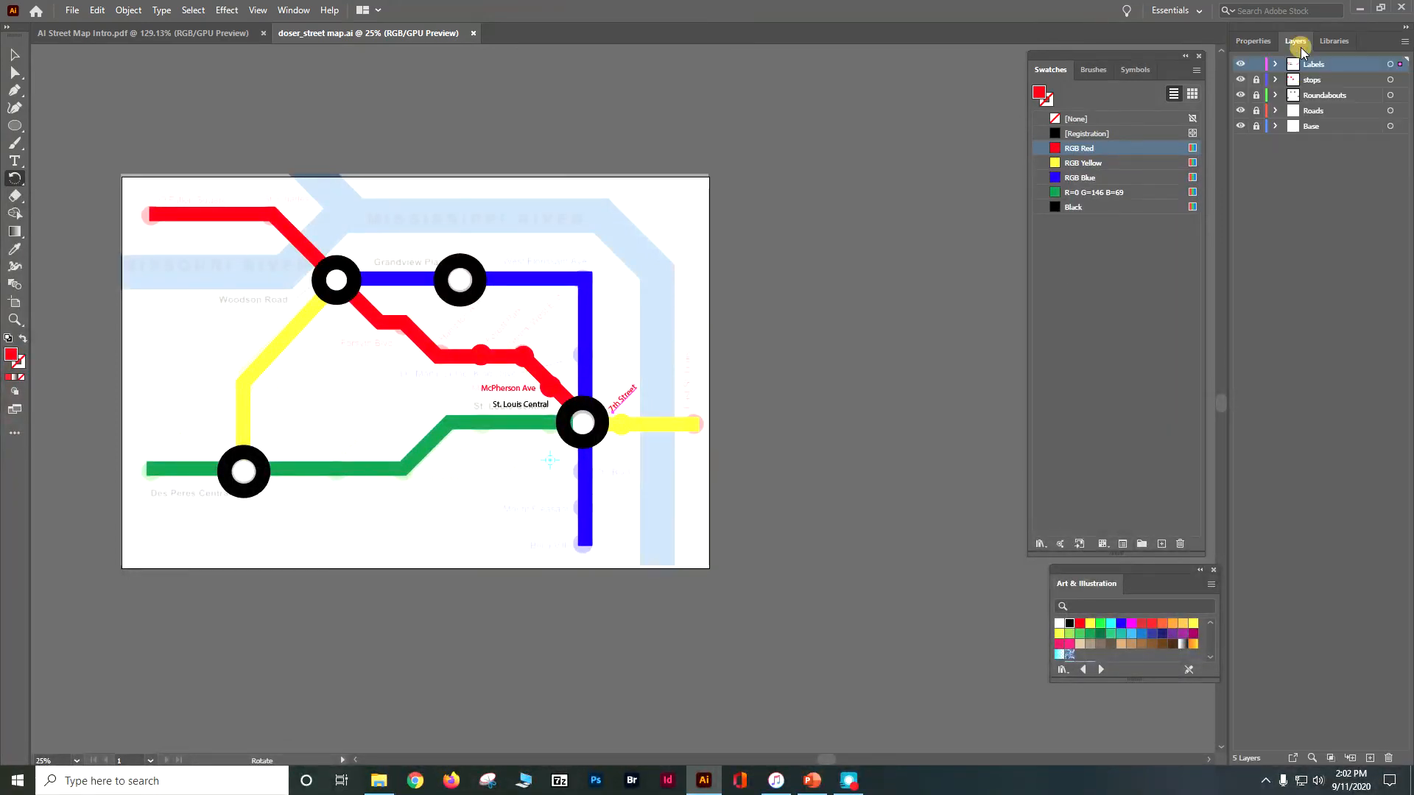
left_click(1256, 67)
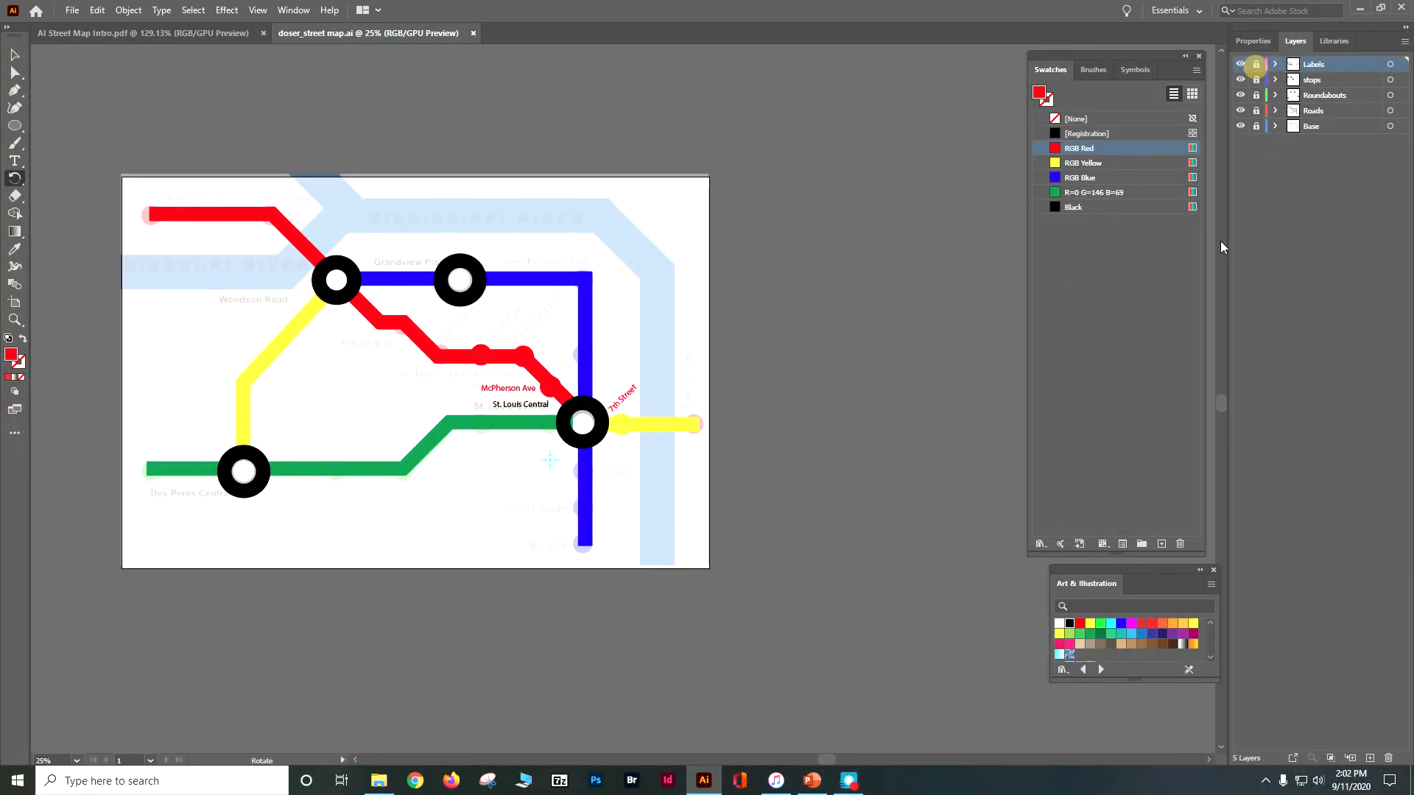
- Add a new layer named "River" and move it between the Roads and Base layers
left_click(1369, 758)
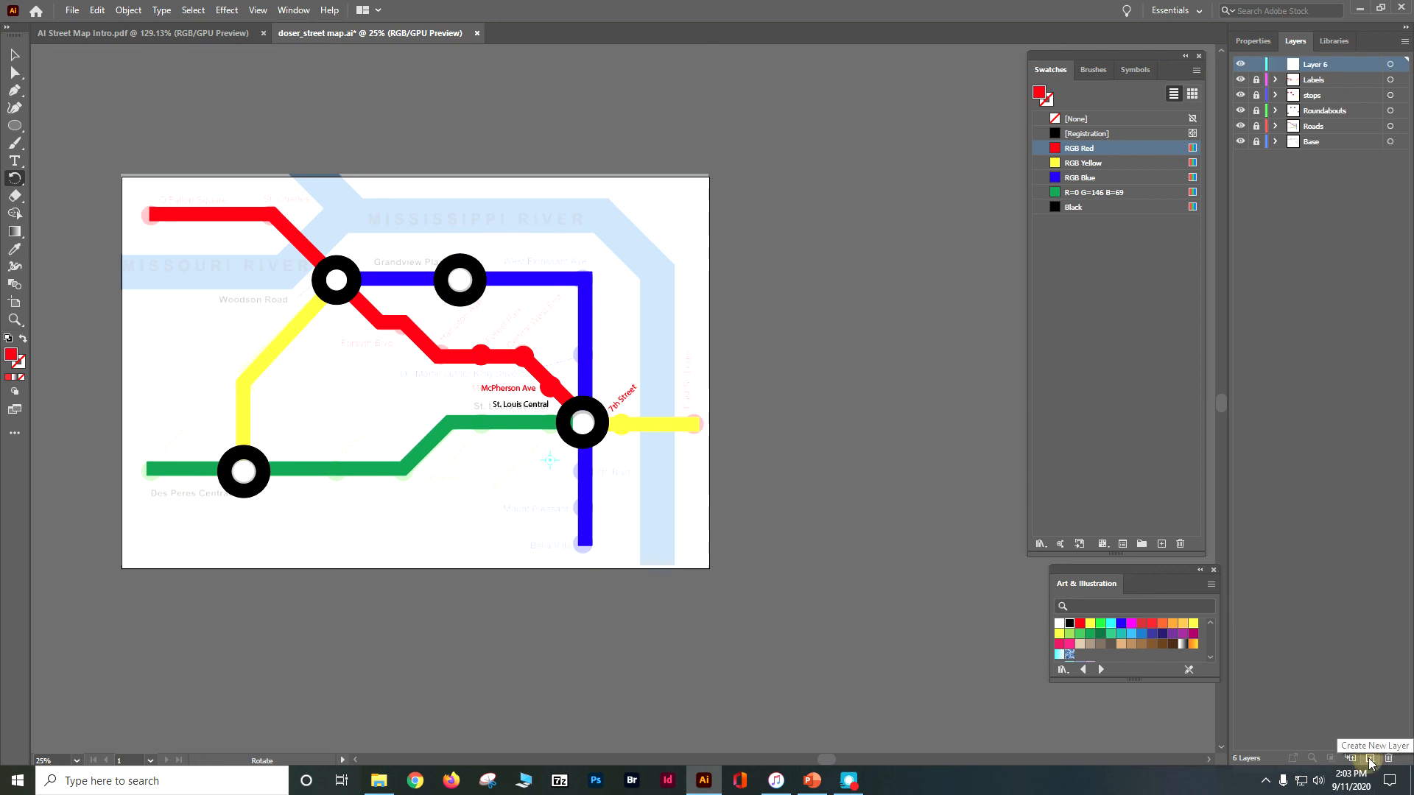
key("v")
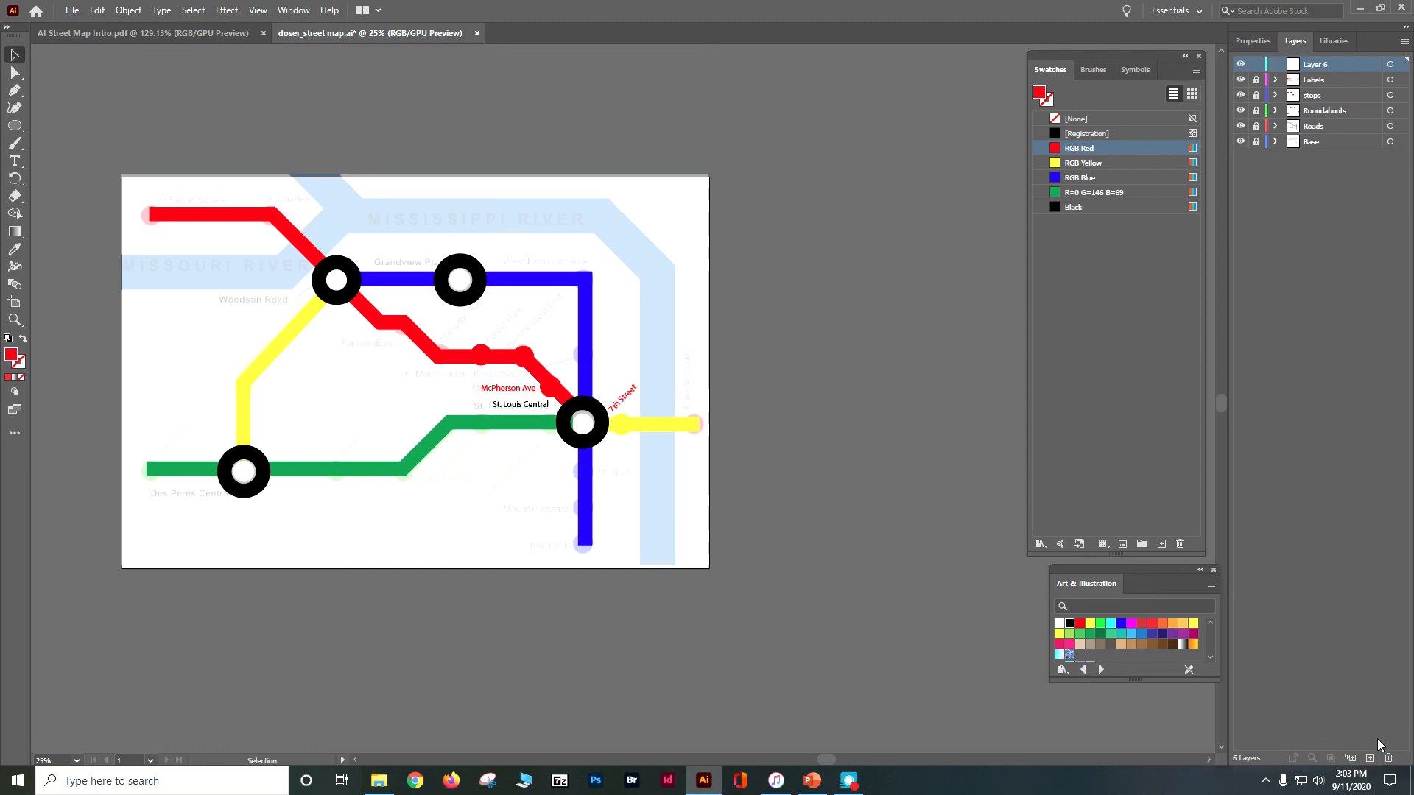
double_click(1324, 64)
type("River")
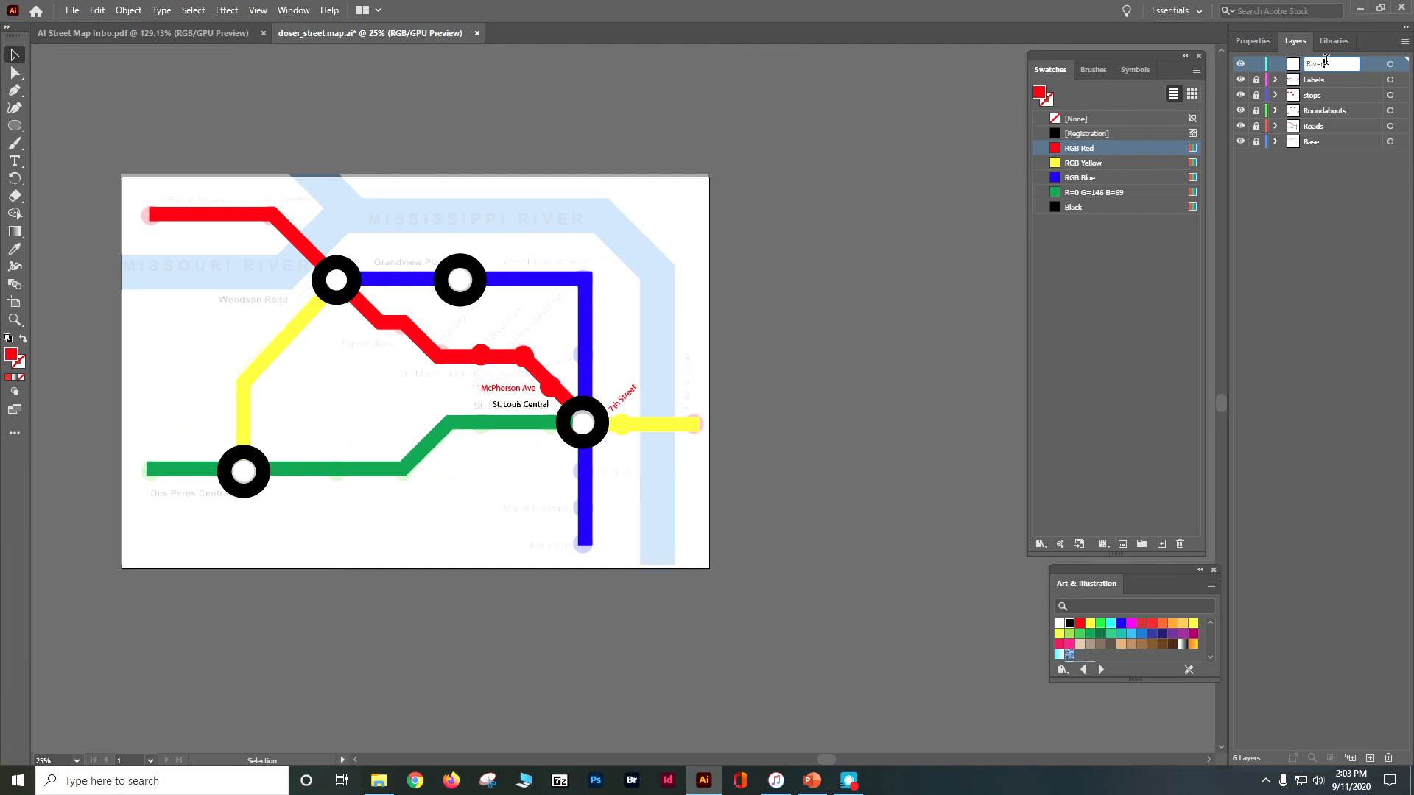
key("Return")
left_click_drag(1316, 70, 1321, 140)
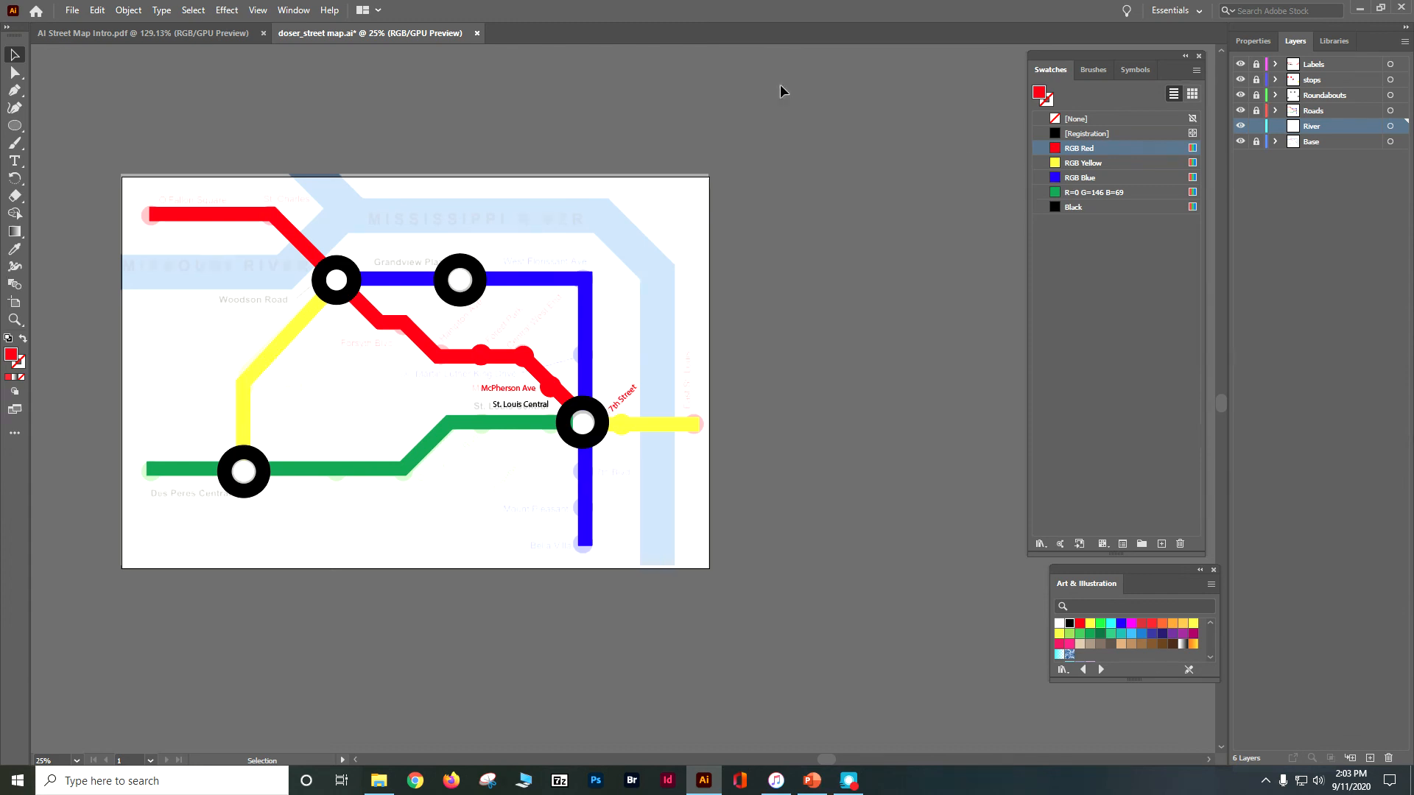
- Pick RGB Cyan from the Art & Illustration library for the Pen tool and add it to the document swatches
left_click(14, 90)
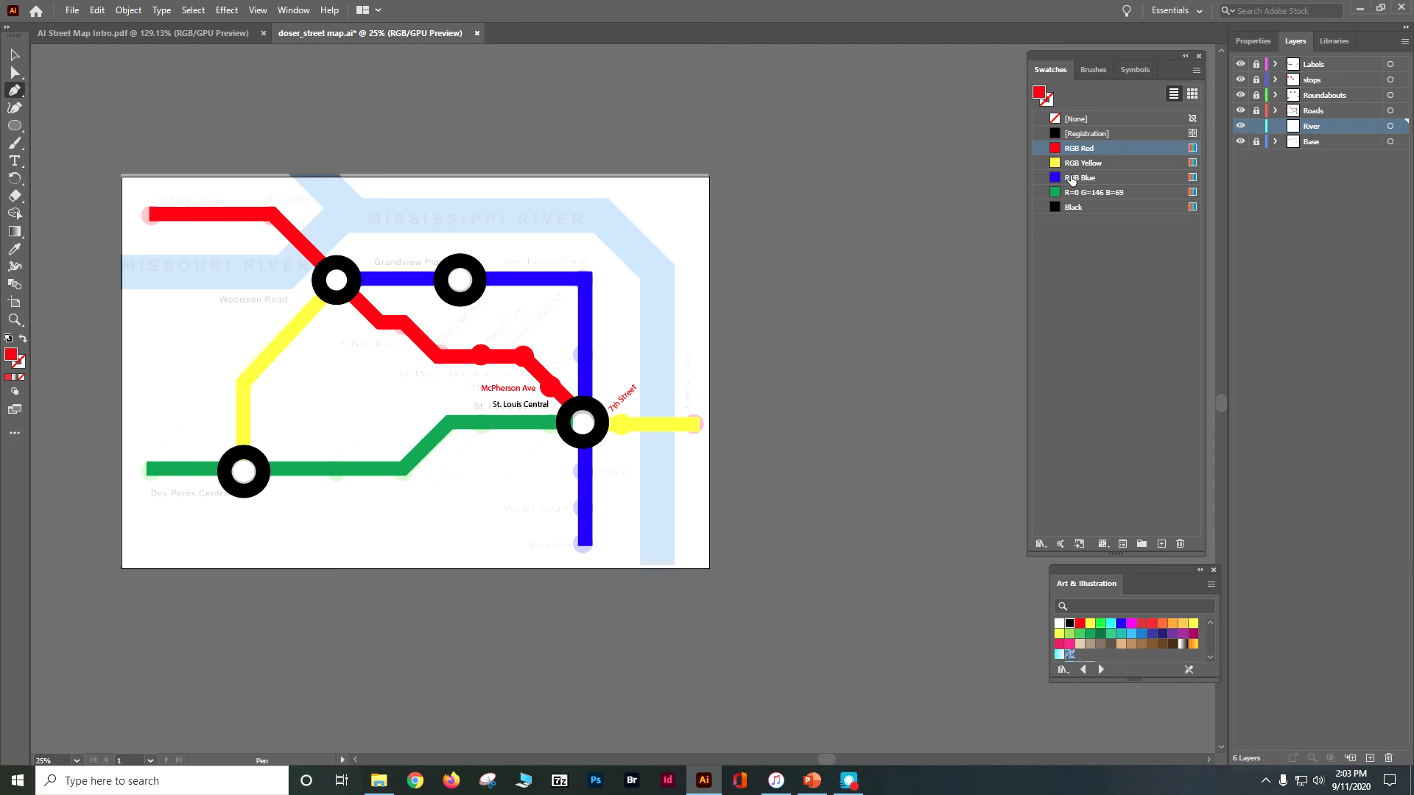
left_click(1112, 625)
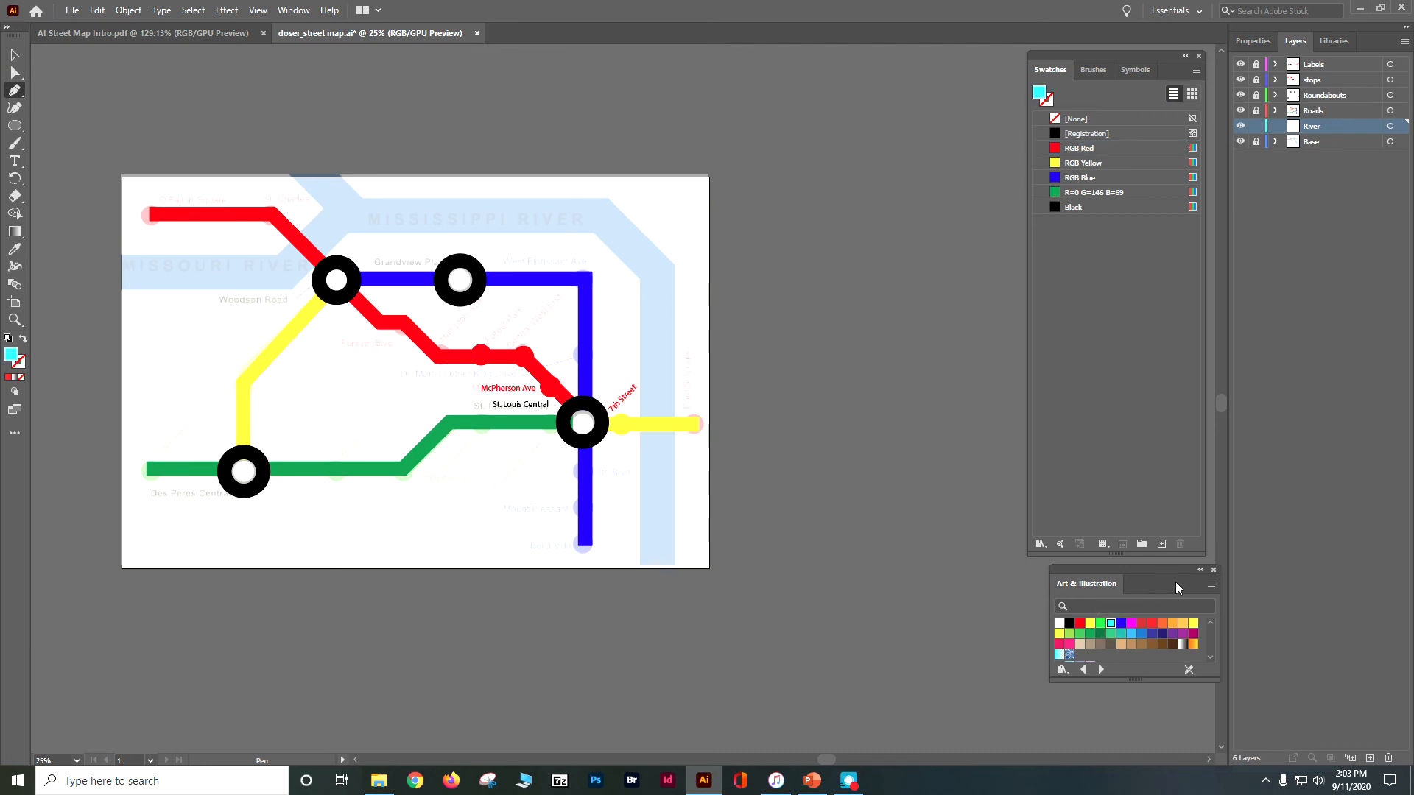
left_click(1211, 584)
left_click(1275, 589)
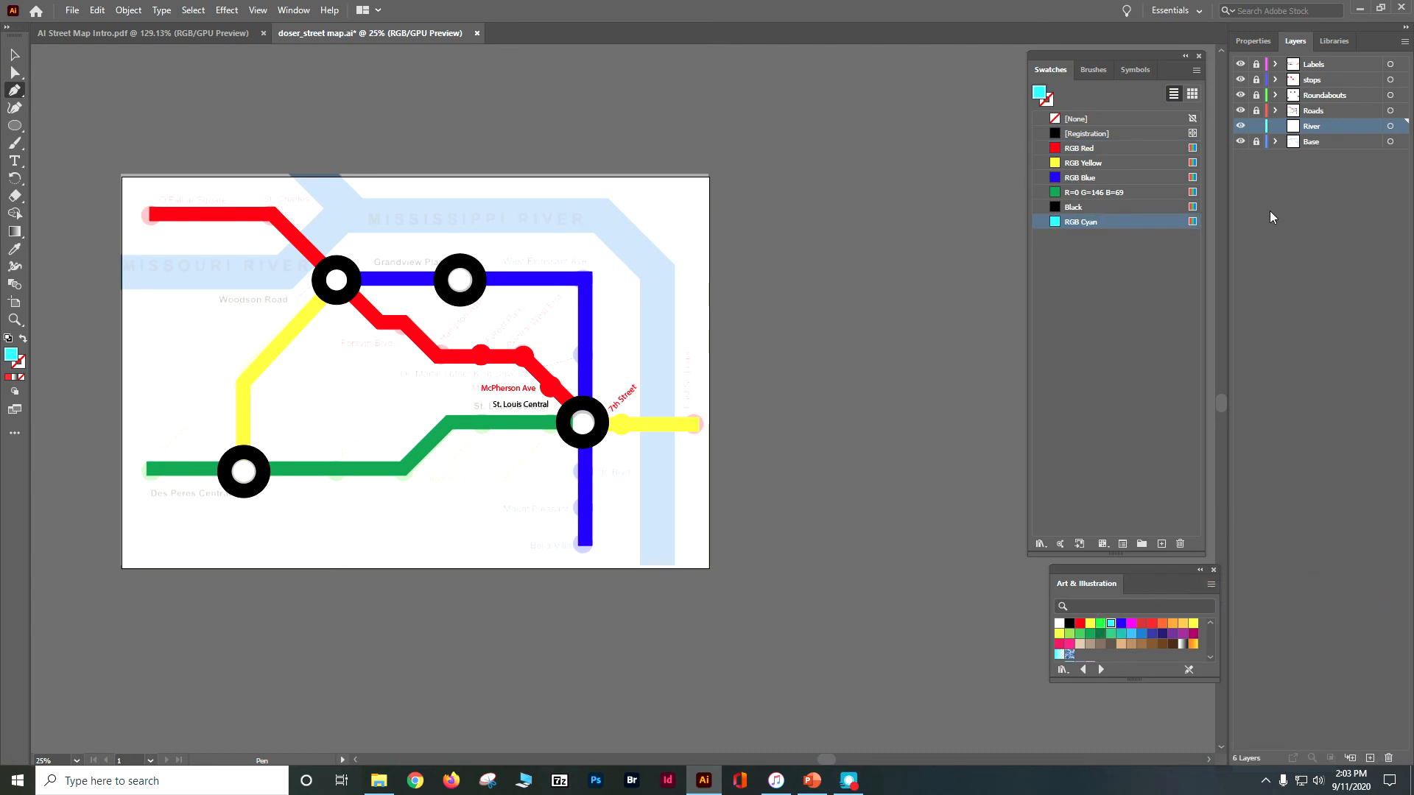
- Set the fill to None and the stroke to RGB Cyan at 120 pt for the river paths
left_click(1253, 41)
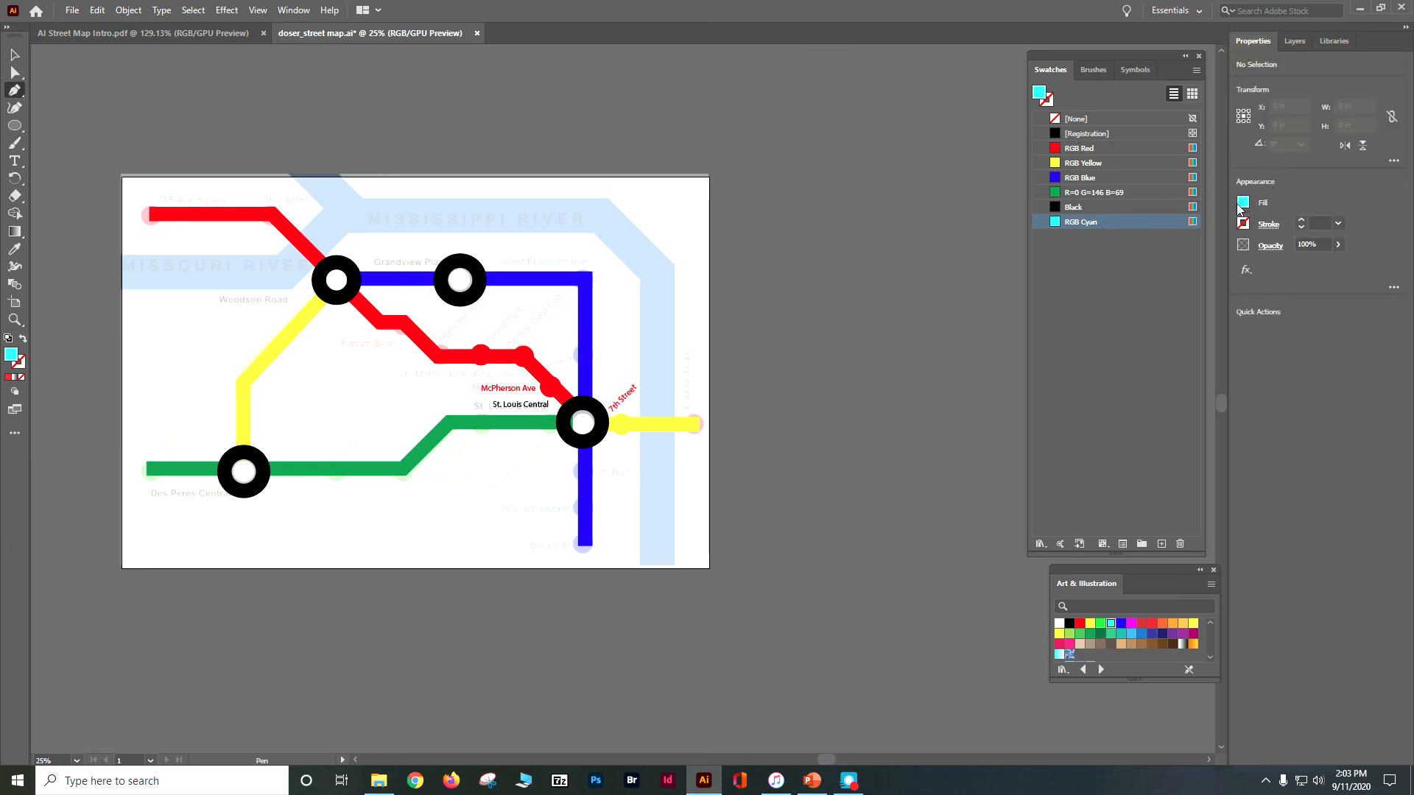
left_click(1239, 209)
left_click(1082, 254)
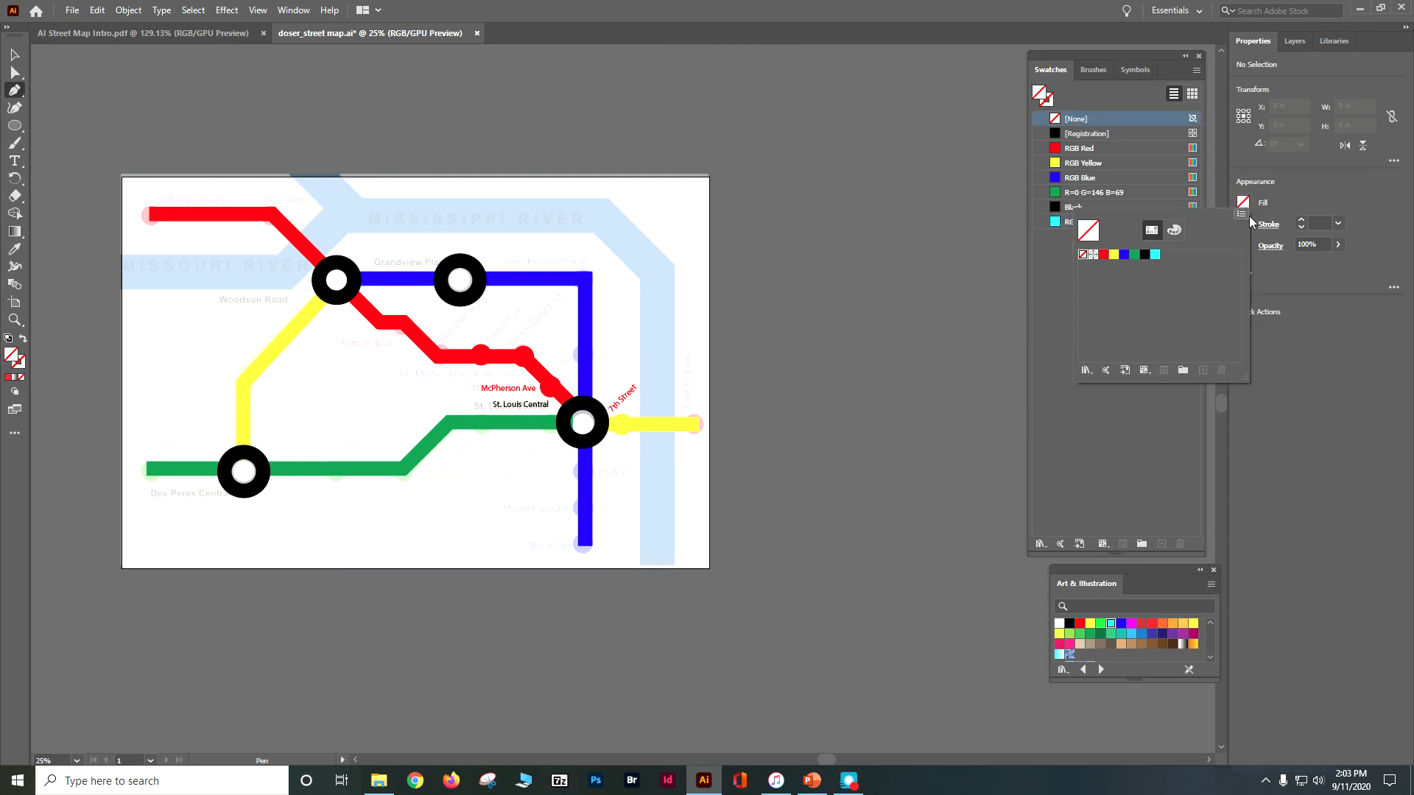
left_click(1242, 226)
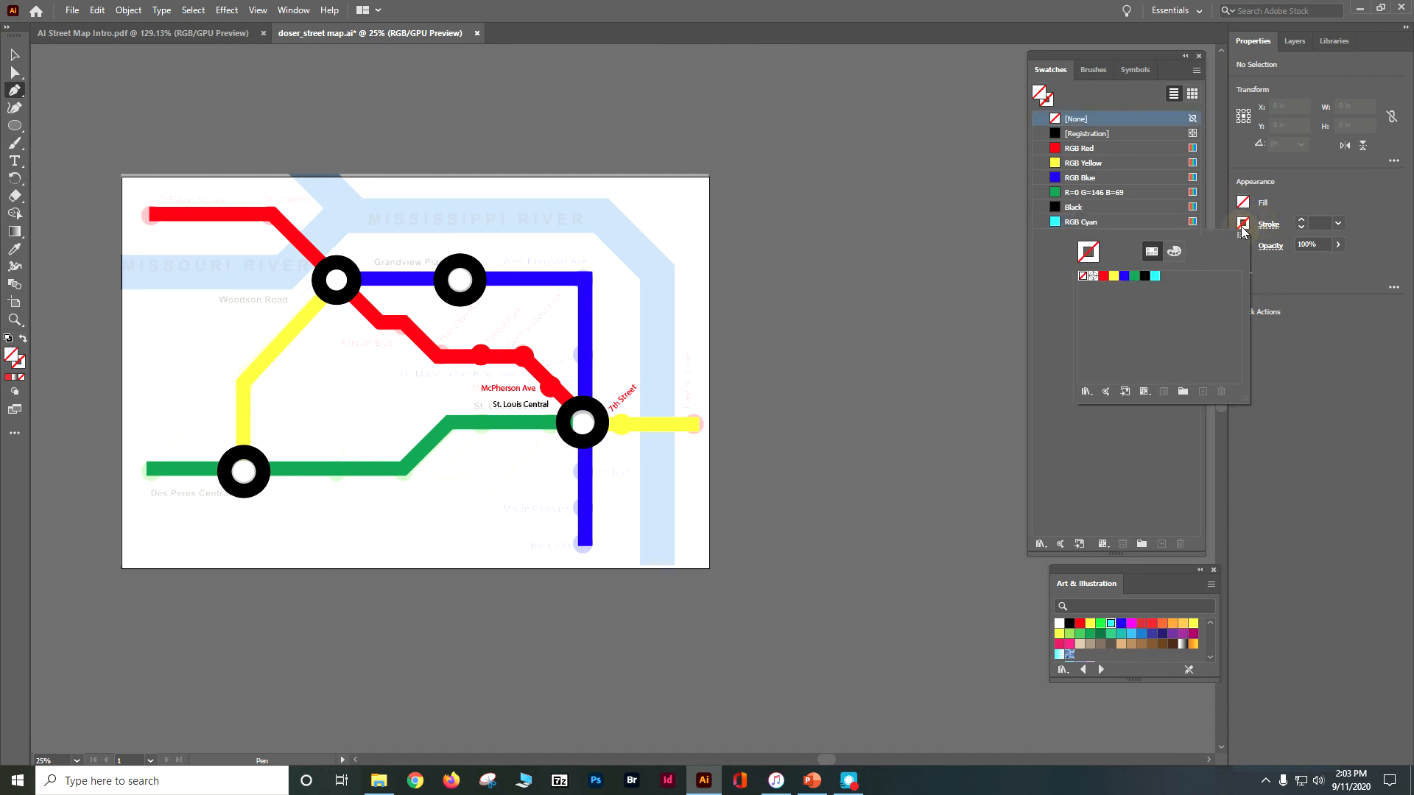
left_click(1155, 276)
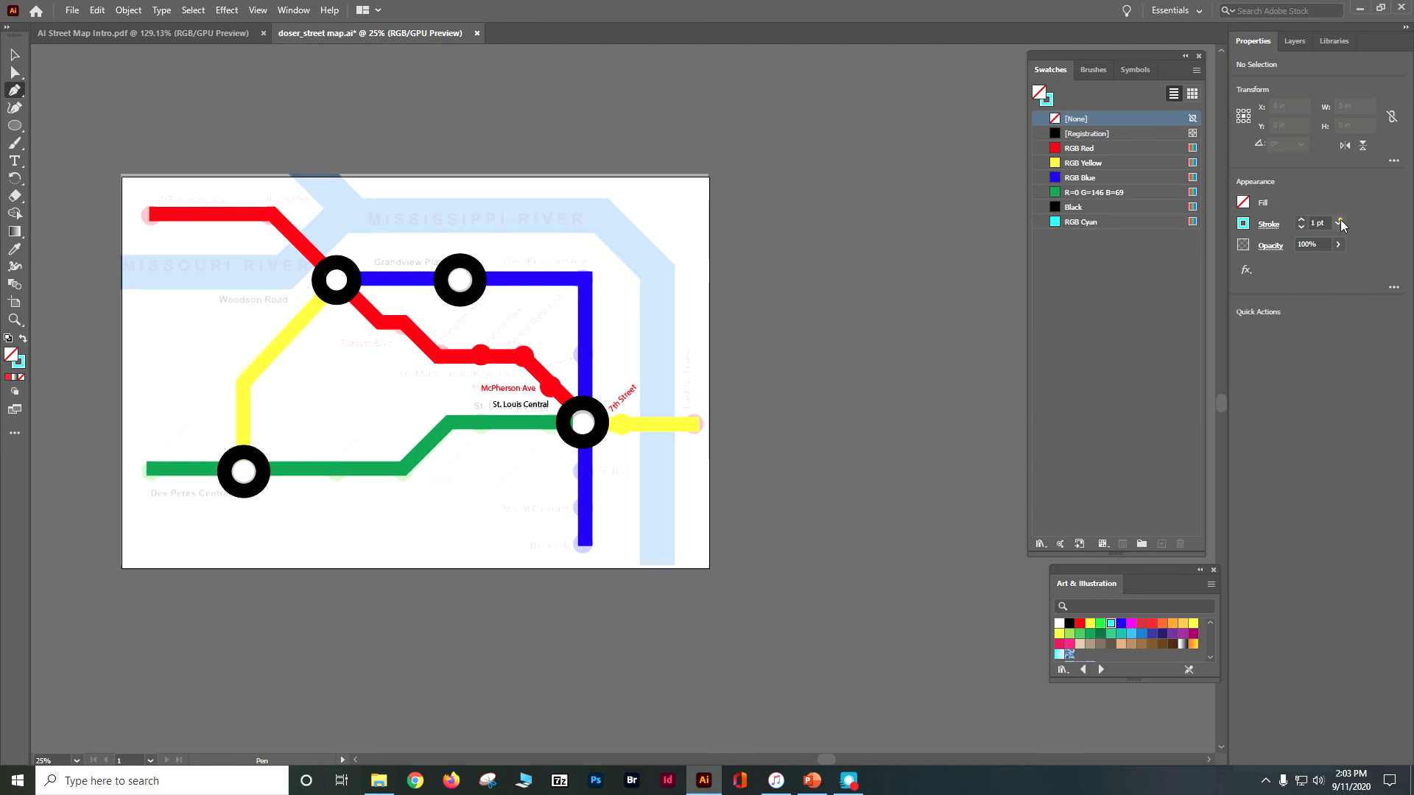
left_click(1318, 223)
key("Return")
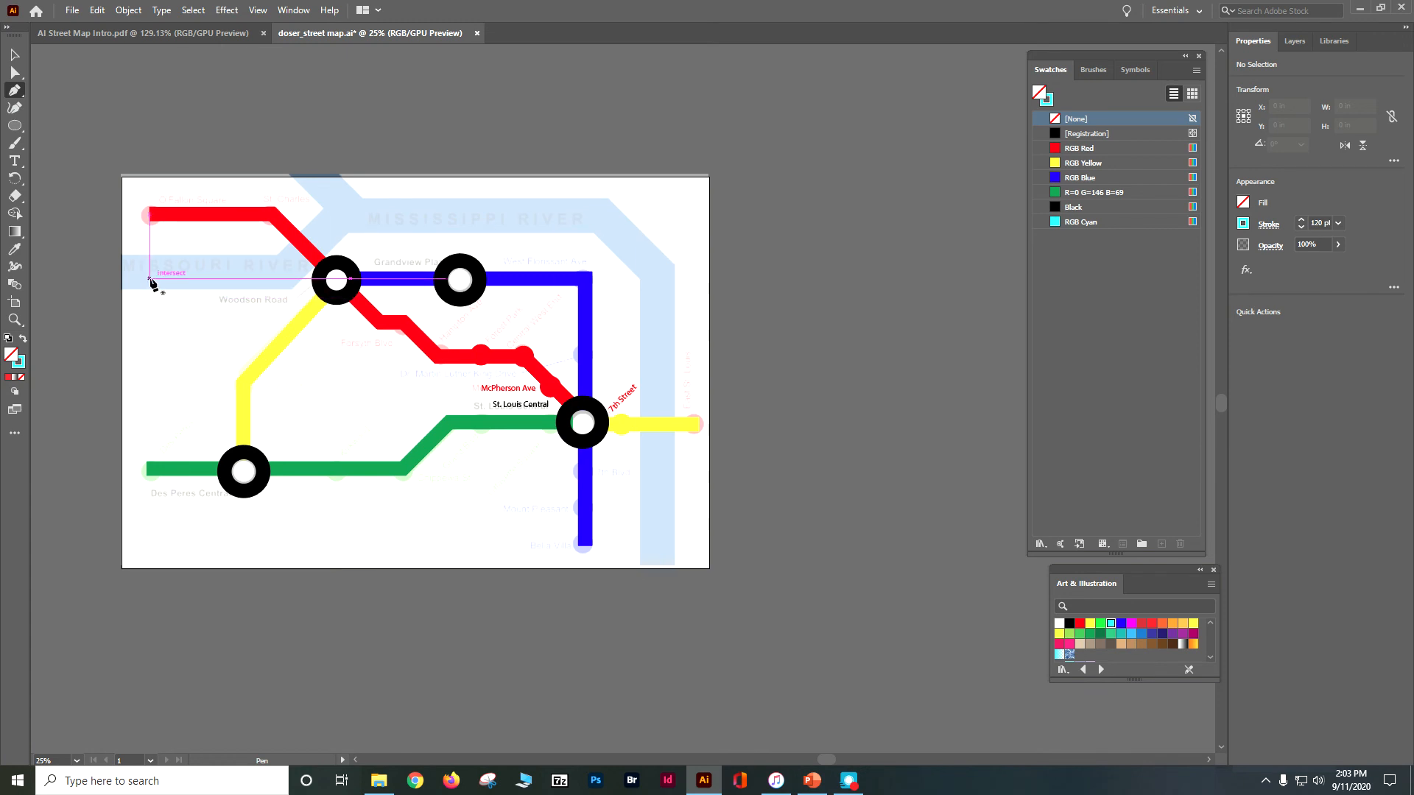
- Draw the Missouri River path from beyond the artboard's left edge to the river junction and out past its top edge
left_click(77, 269)
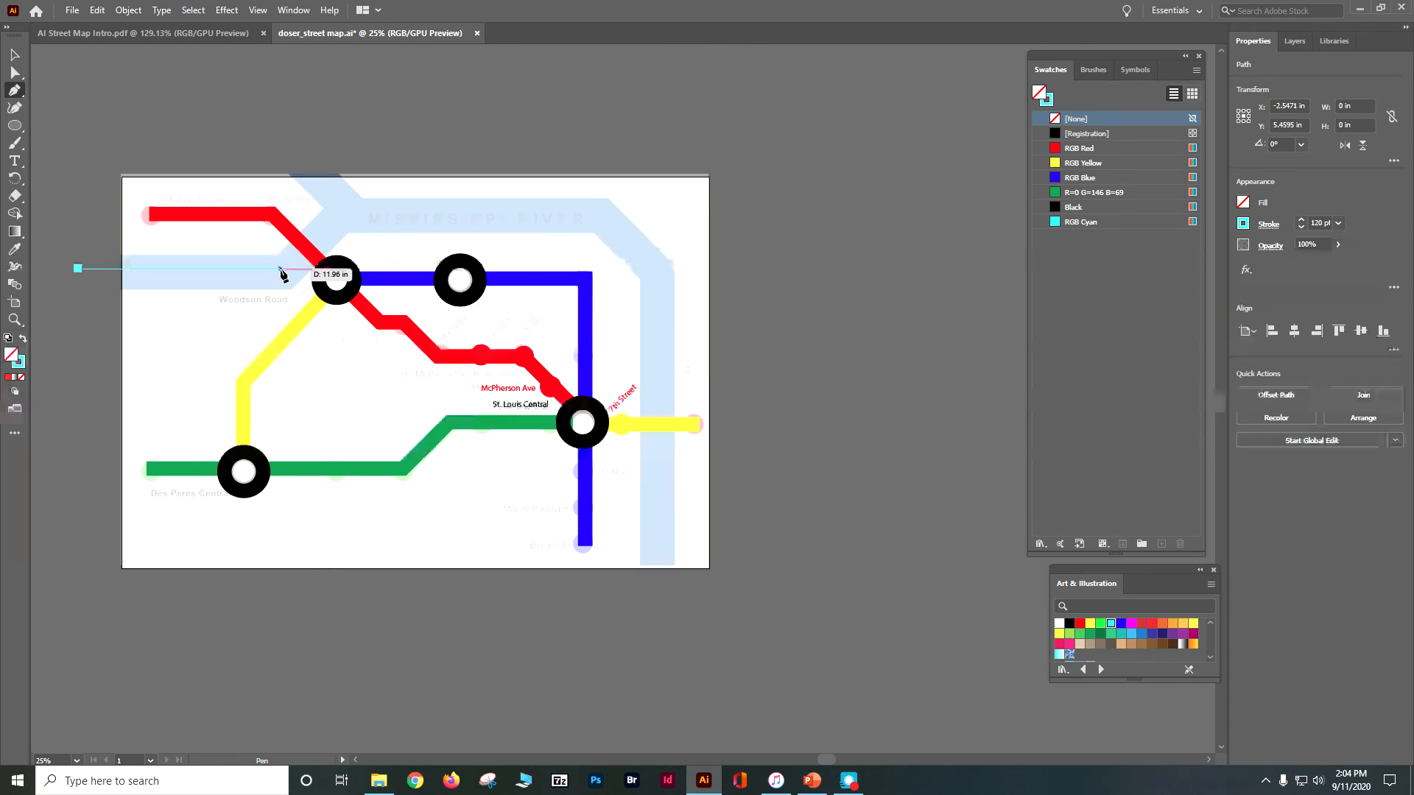
left_click(281, 269)
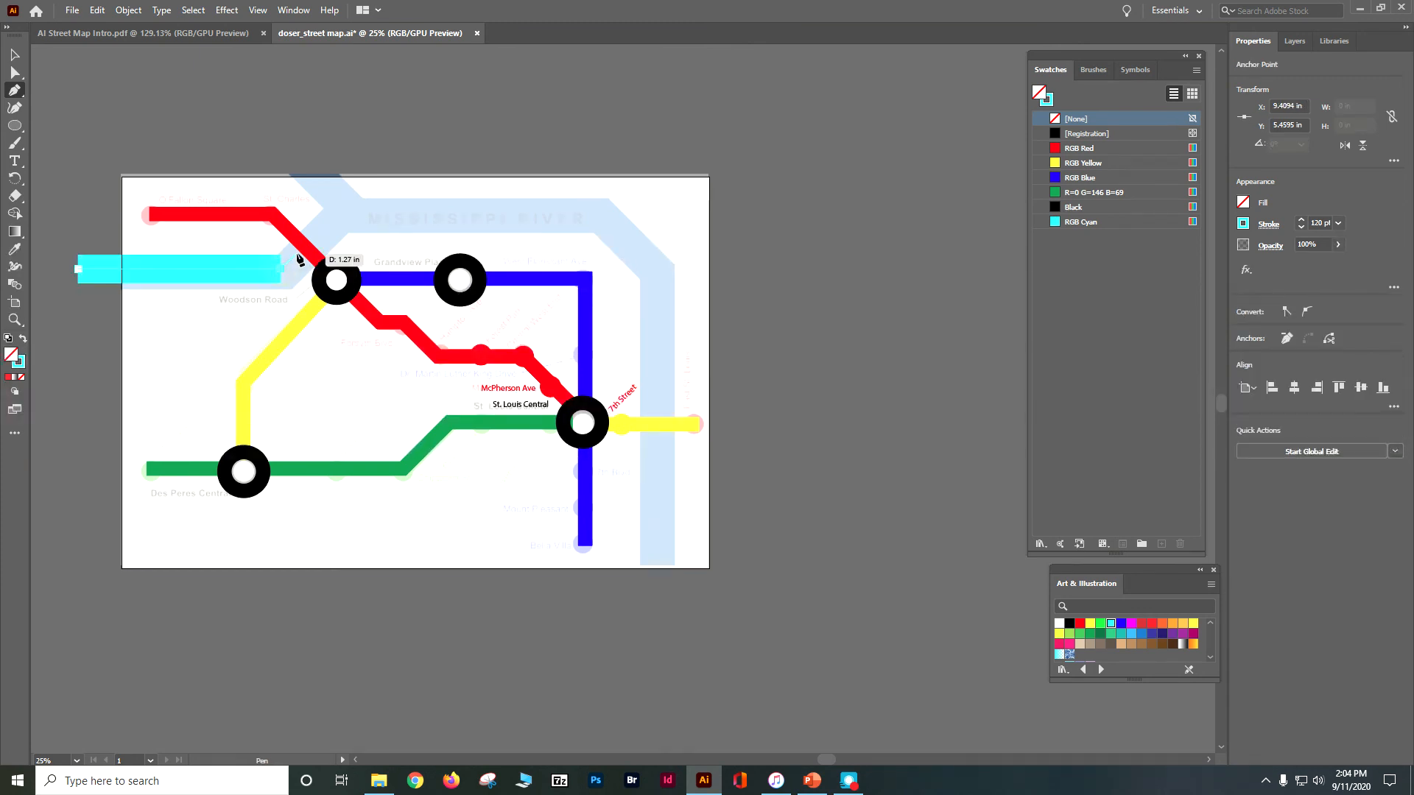
left_click(337, 214)
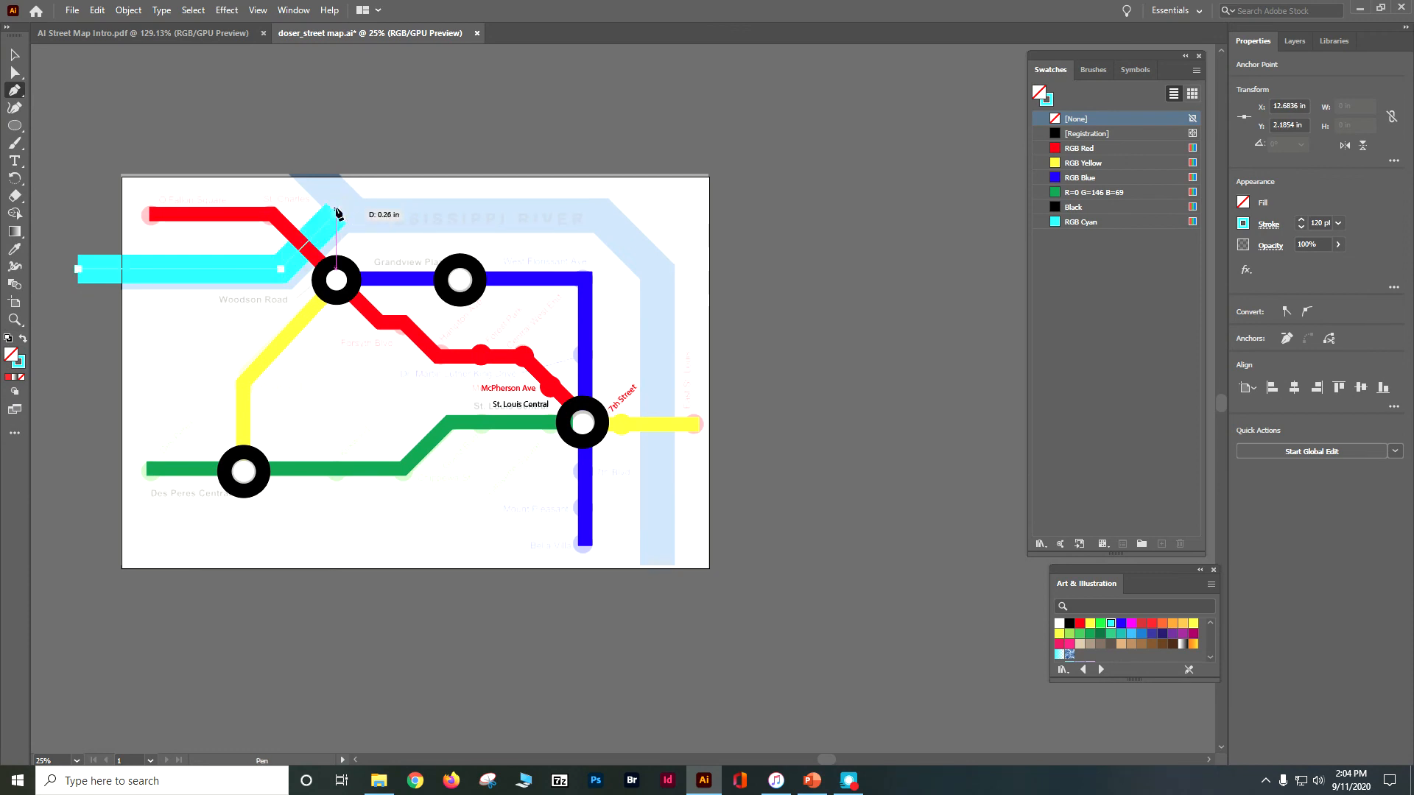
left_click(262, 137)
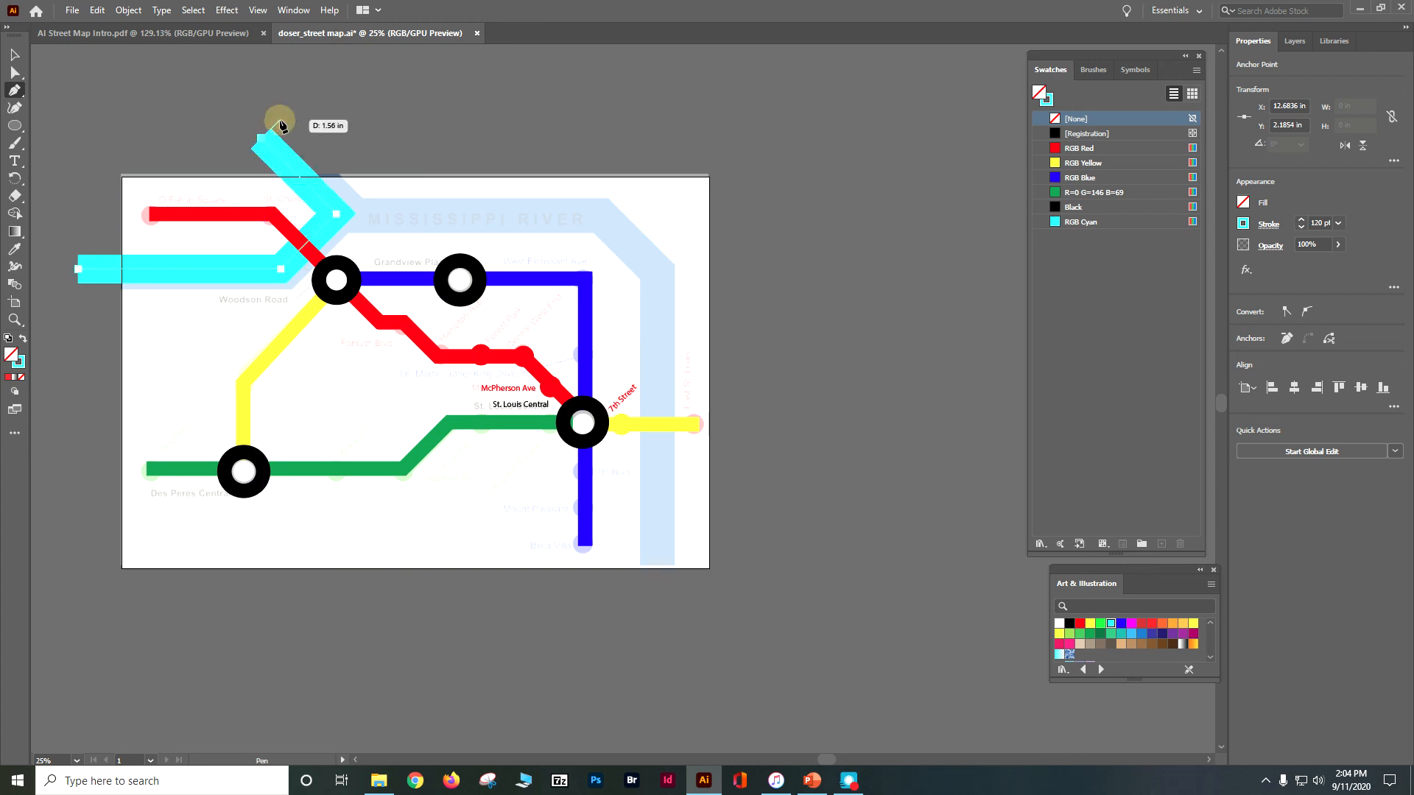
key("Escape")
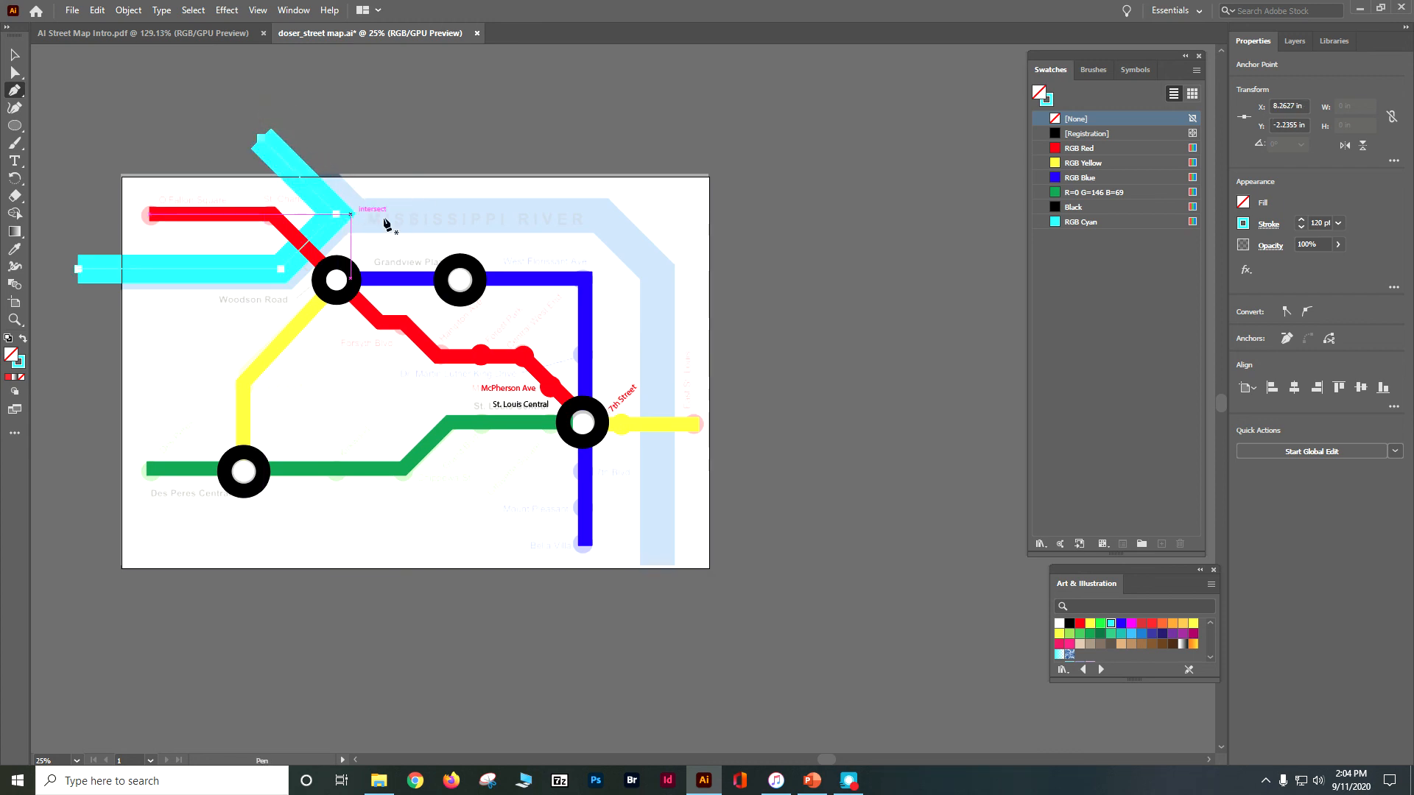
- Draw the Mississippi River path from below the artboard up the vertical band, diagonally at the corner, and across to the Missouri junction
left_click(336, 214)
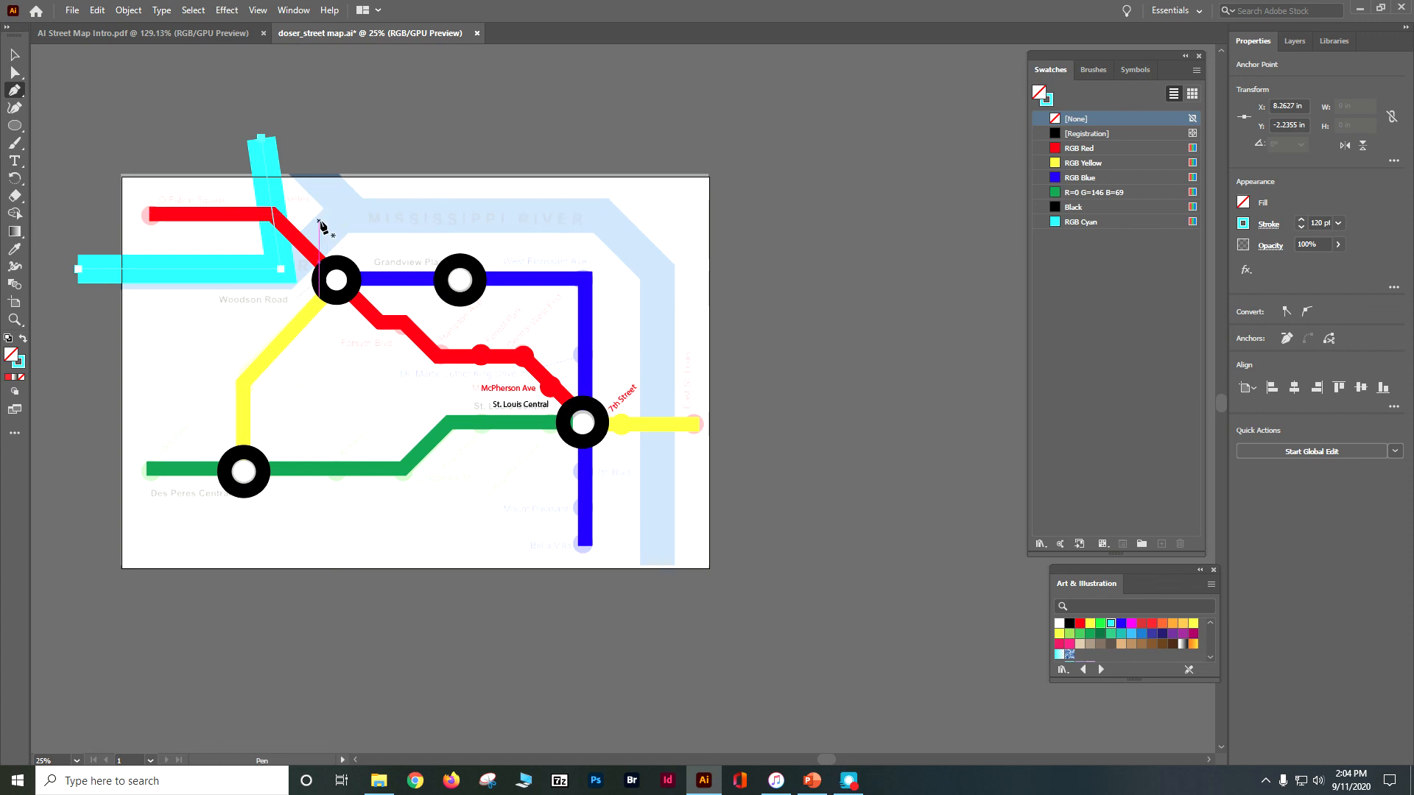
key("ctrl+z")
left_click(657, 623)
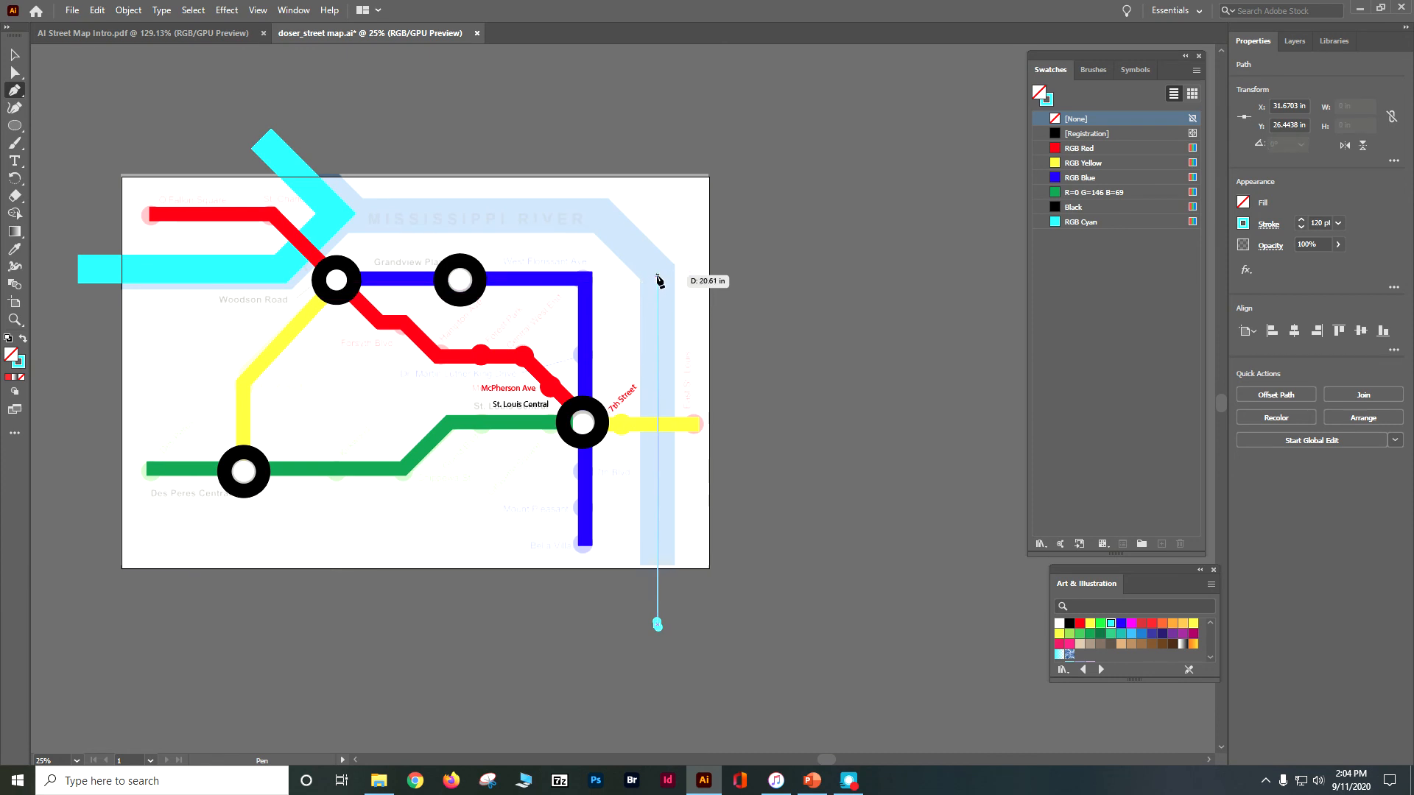
left_click(657, 276)
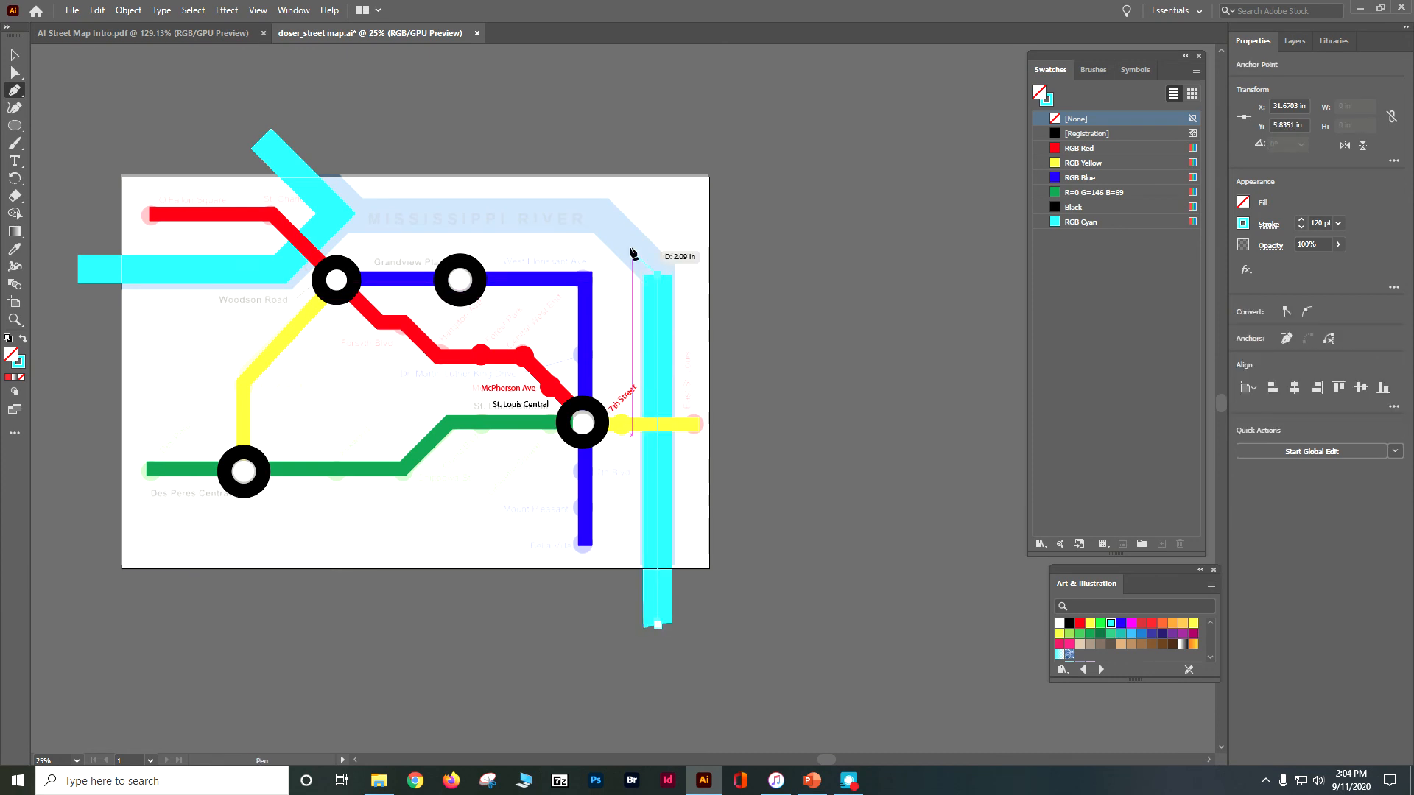
left_click(598, 216)
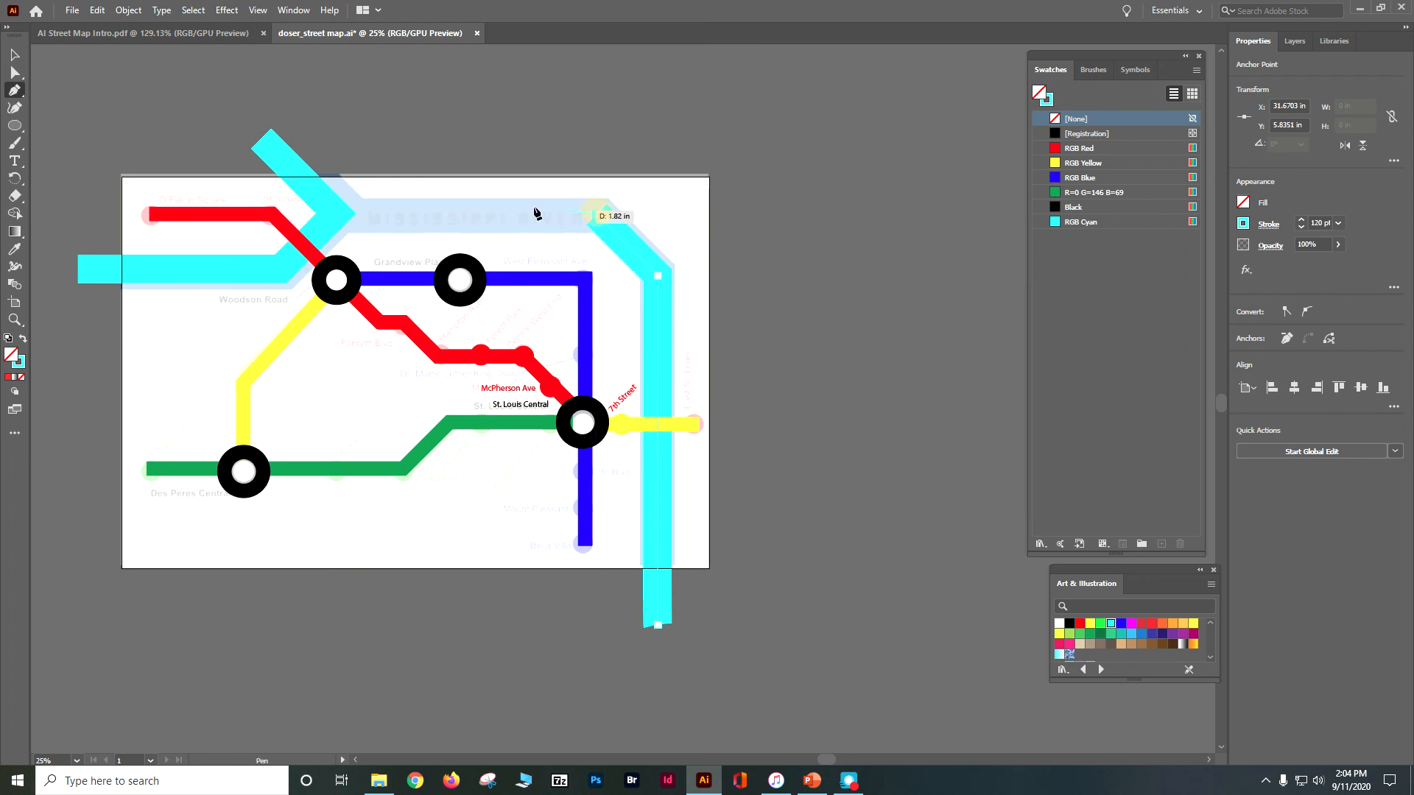
left_click(338, 215)
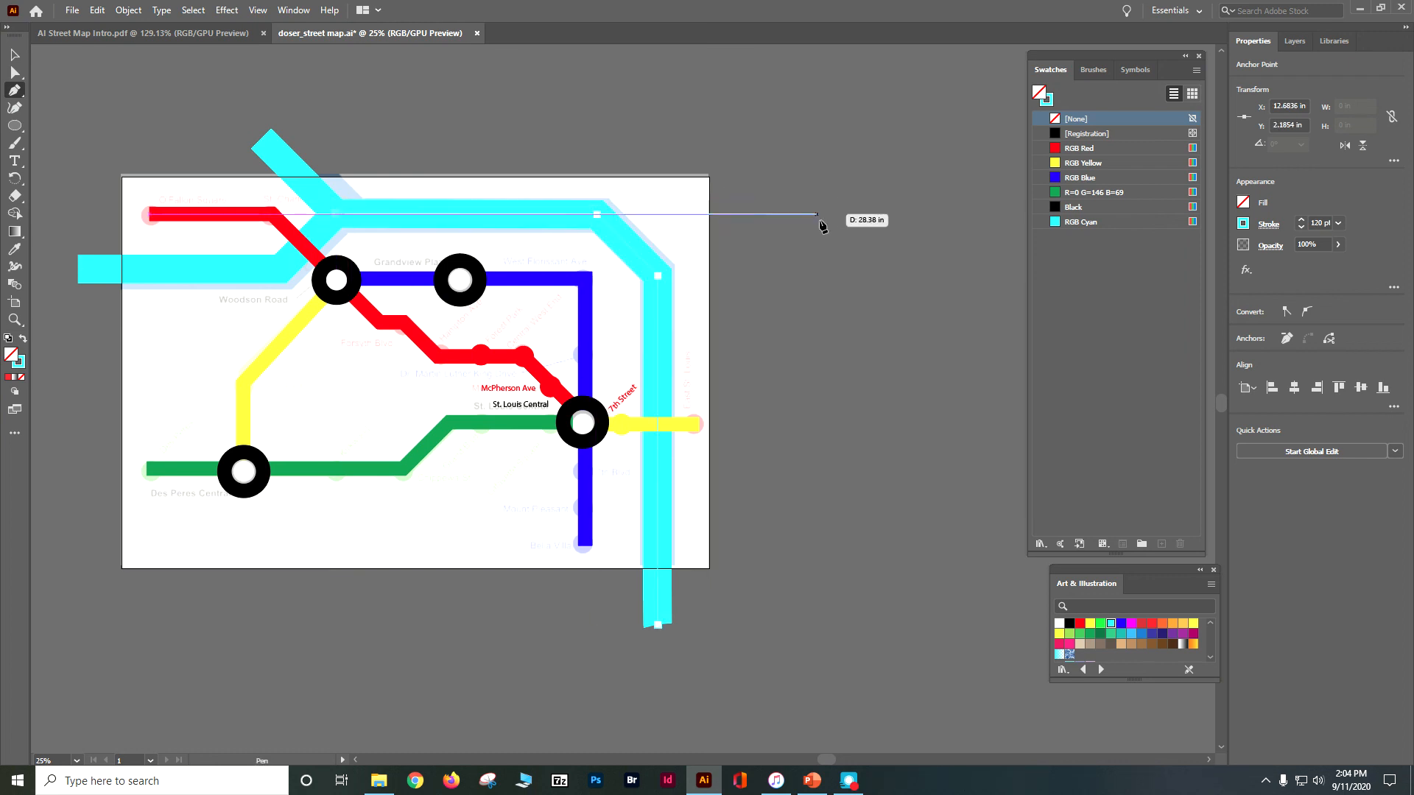
left_click(15, 55)
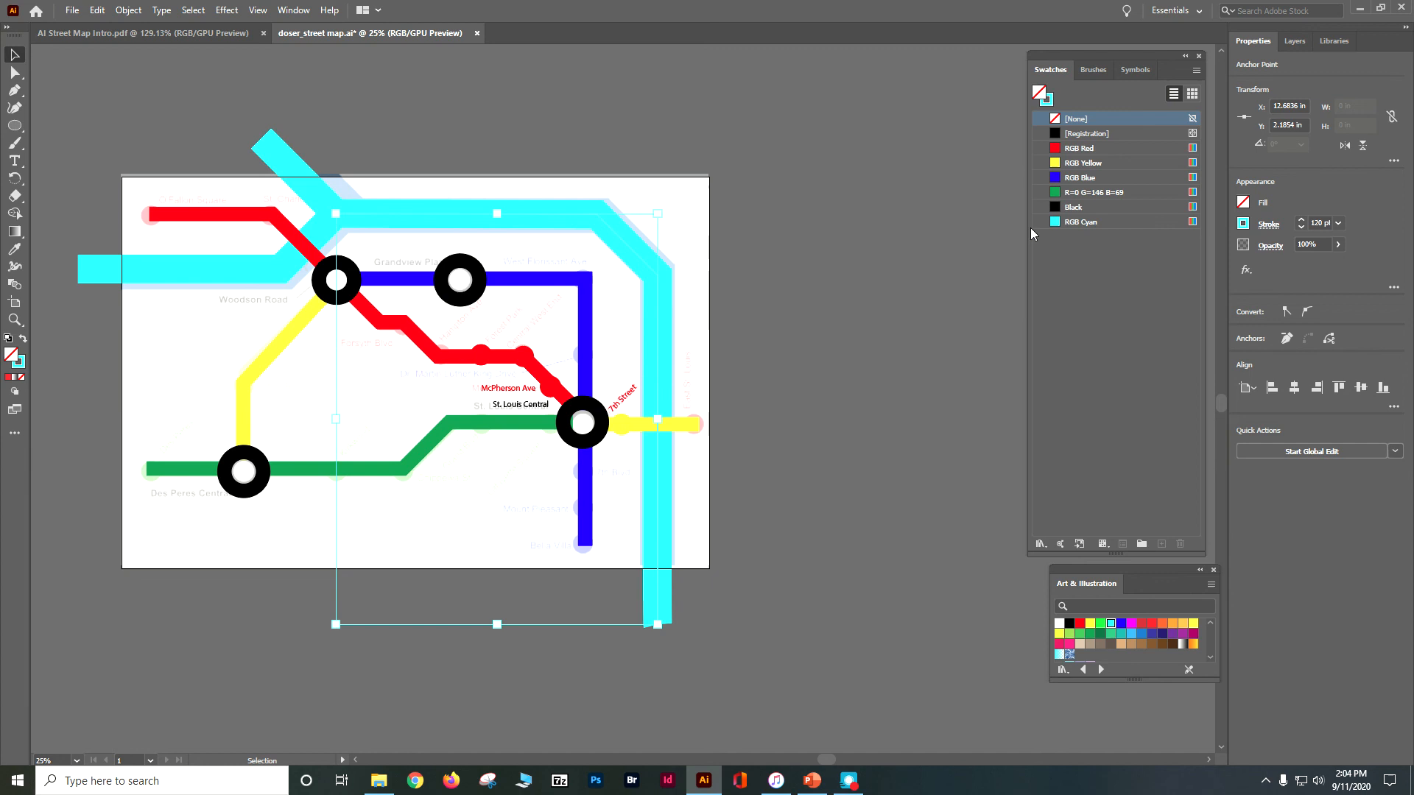
left_click(869, 225)
- Select all artwork on the River layer and slightly round the bends of both river paths using their live corners
key("ctrl+1")
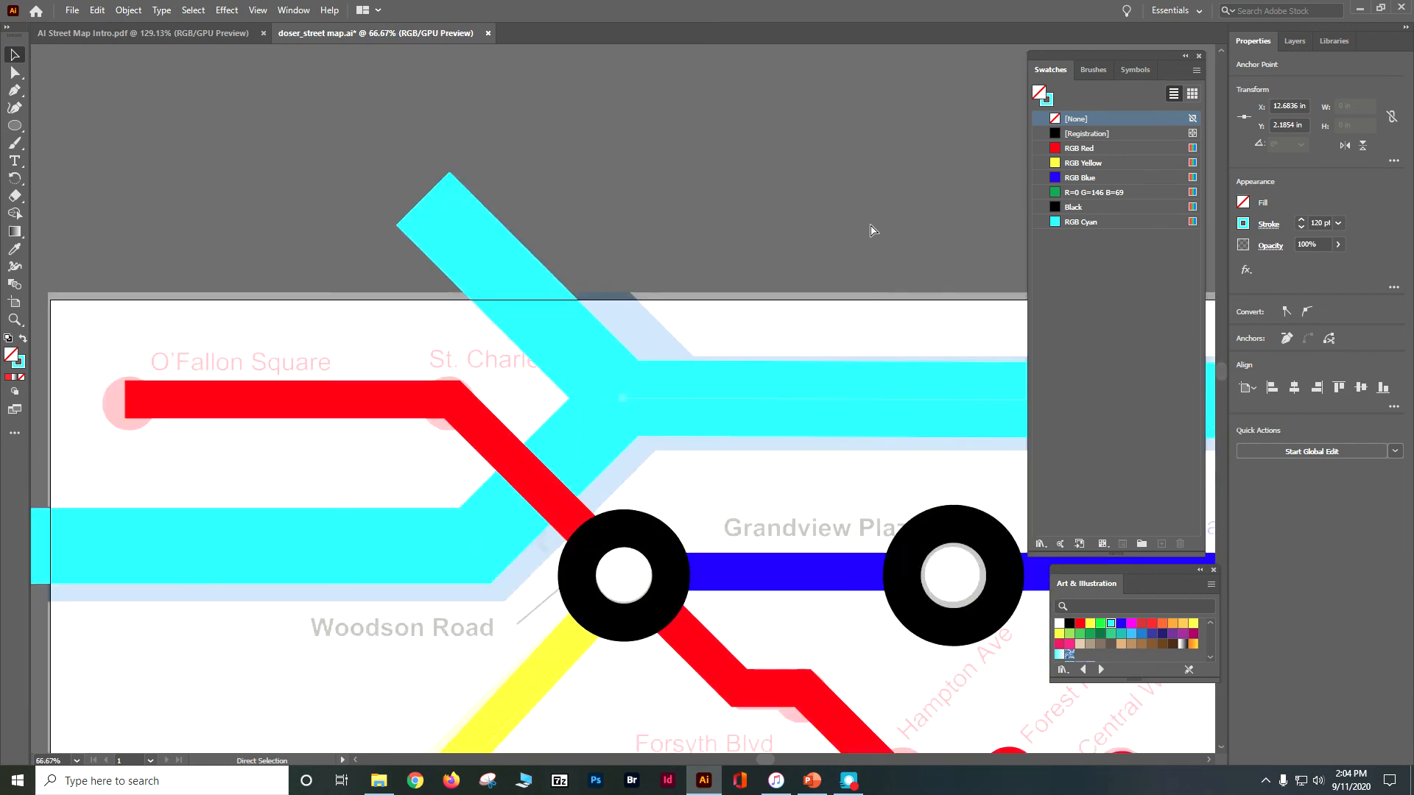
left_click(14, 72)
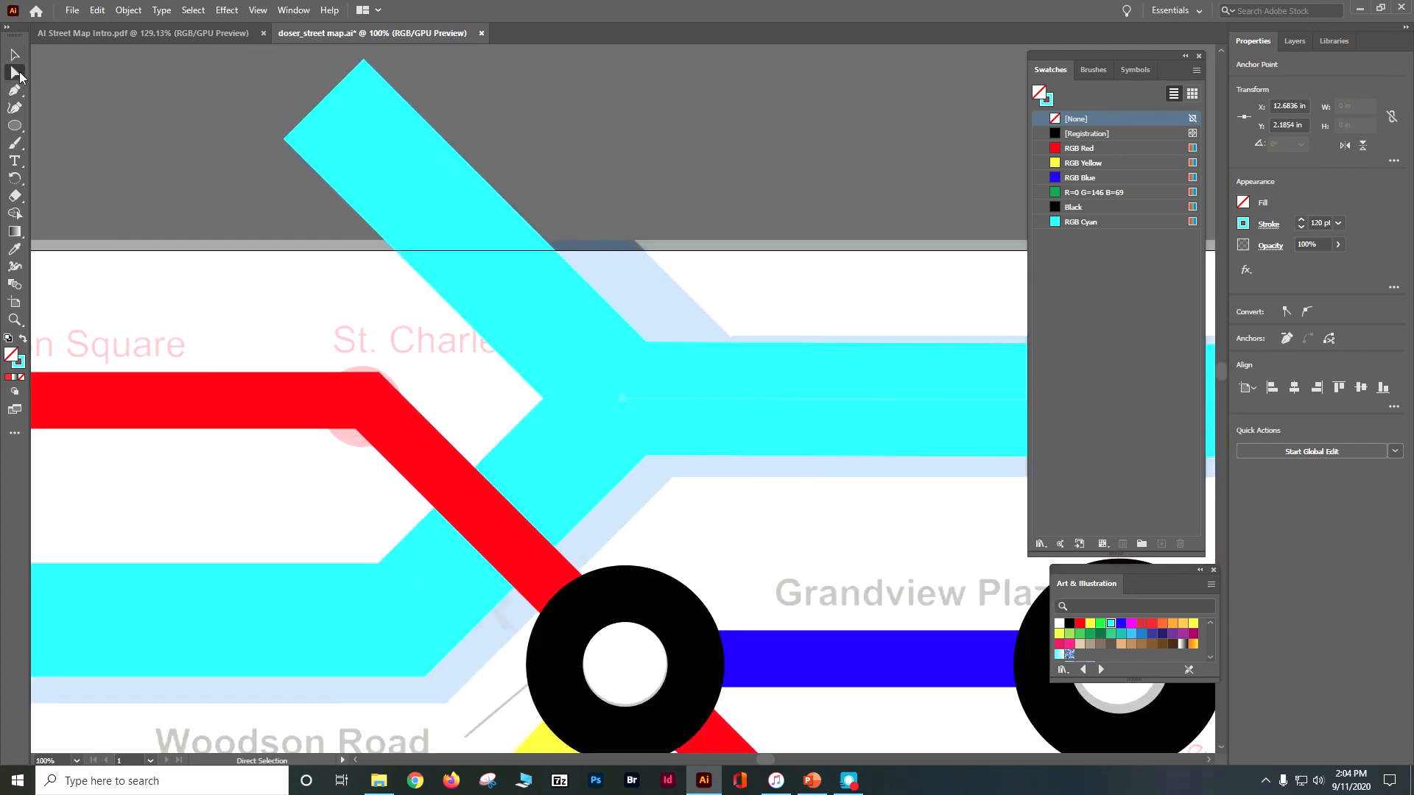
left_click(403, 164)
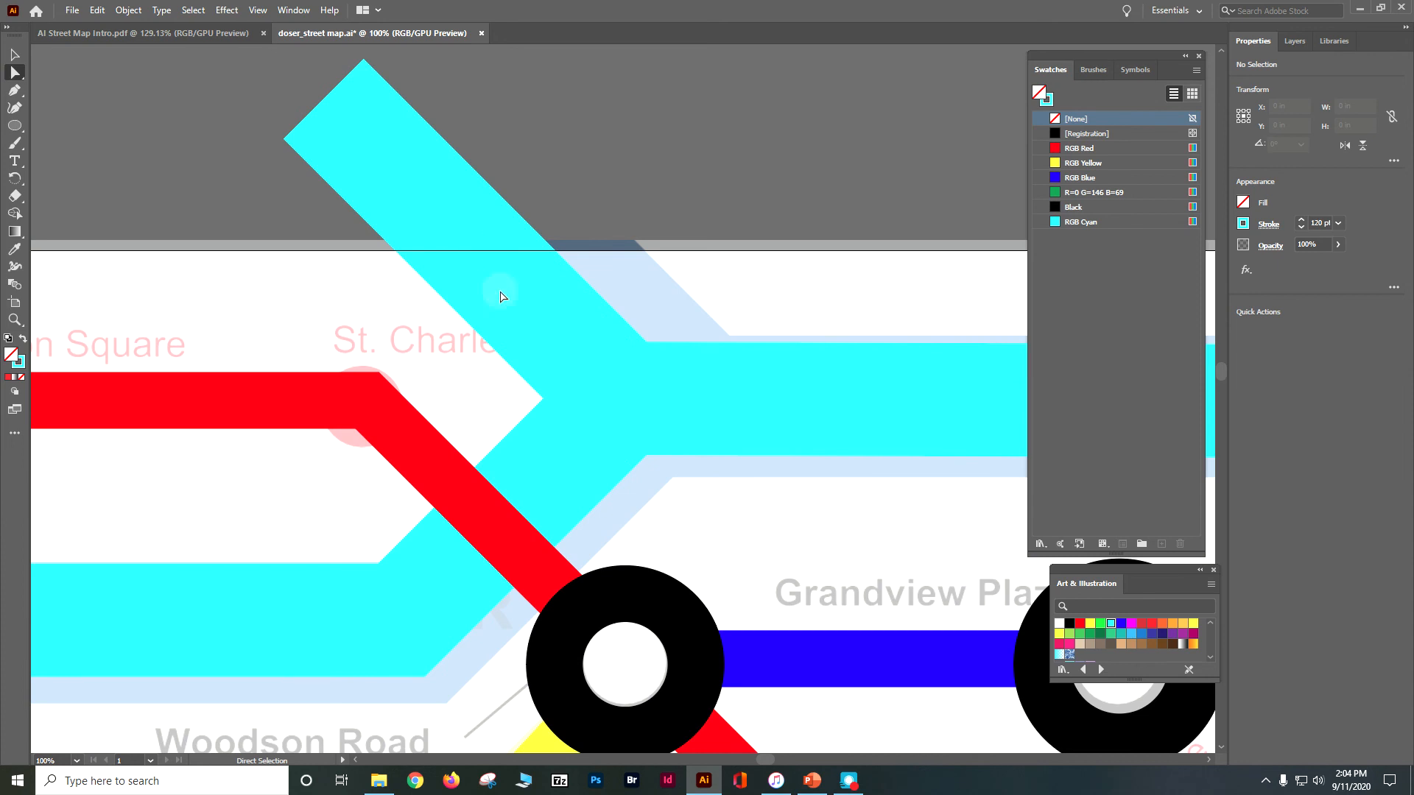
left_click(1296, 44)
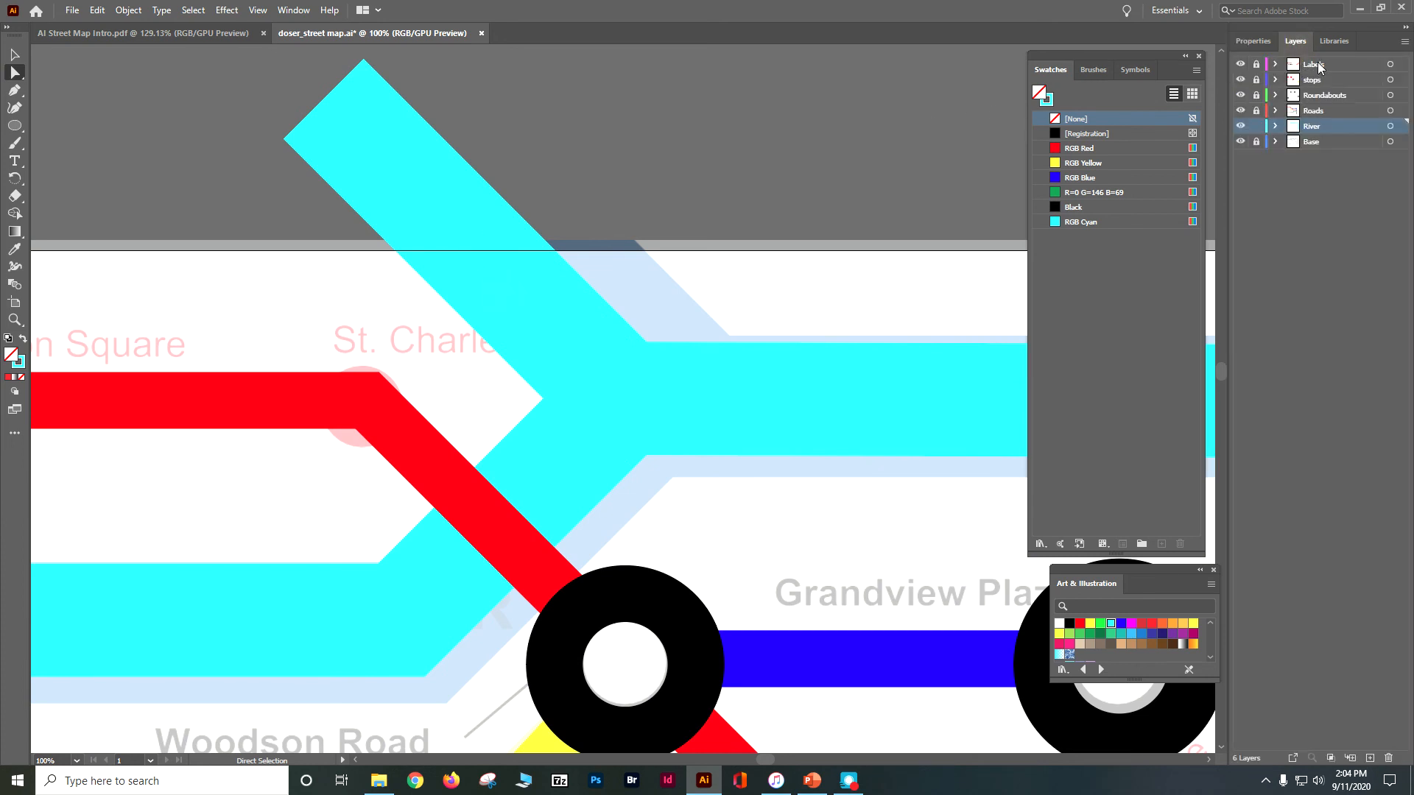
left_click(1317, 130)
left_click(1390, 126)
left_click_drag(609, 402, 605, 431)
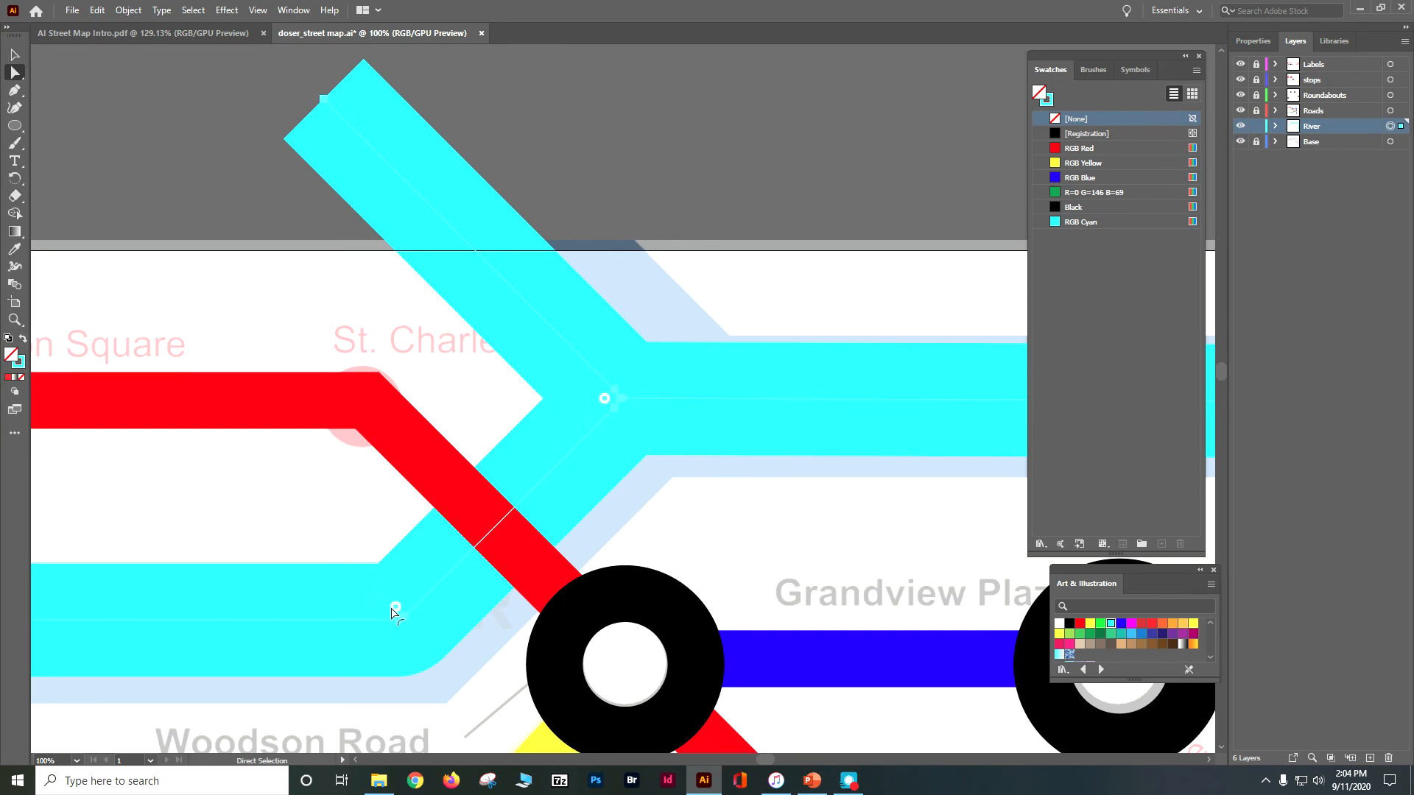
left_click_drag(395, 606, 386, 587)
left_click_drag(580, 400, 604, 399)
key("ctrl+minus")
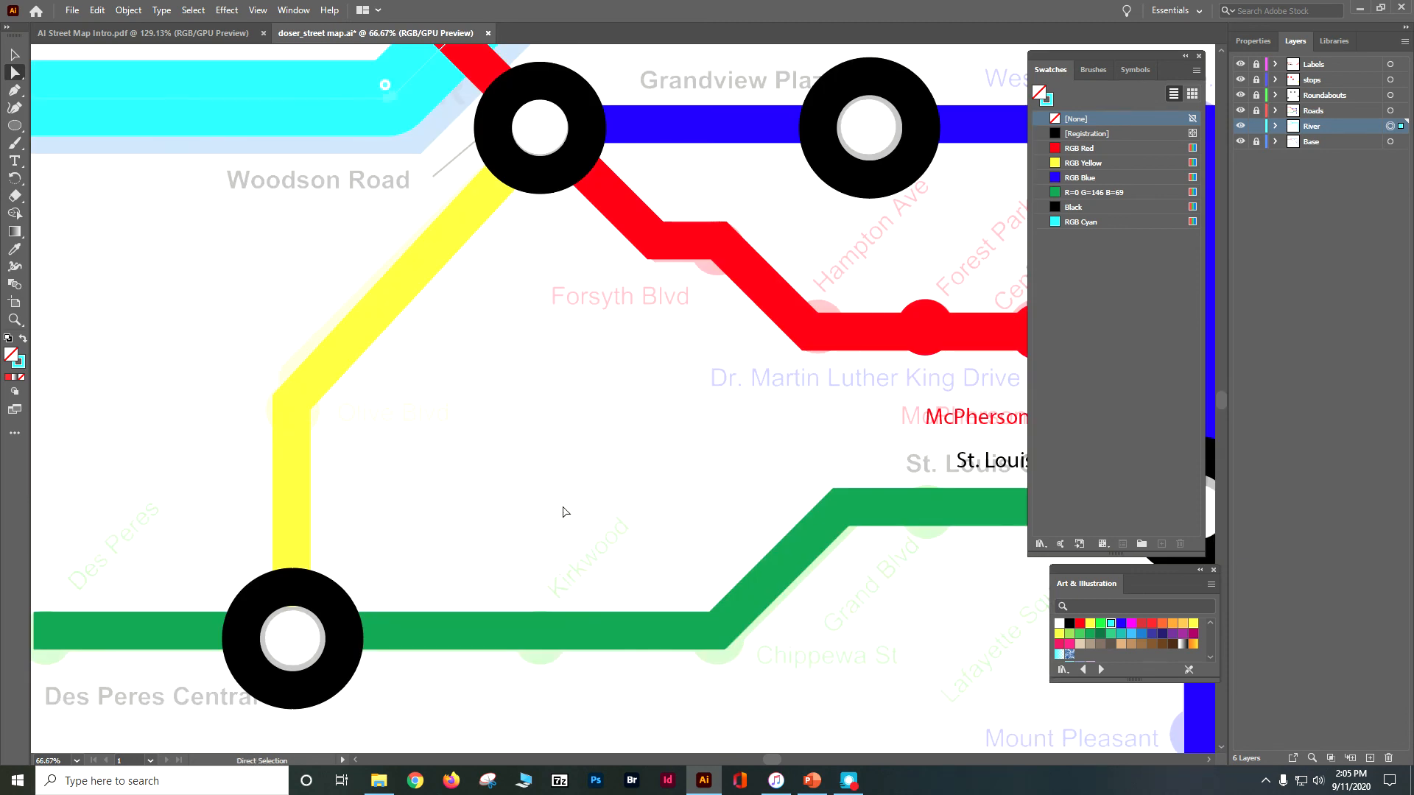
key("space")
key("minus")
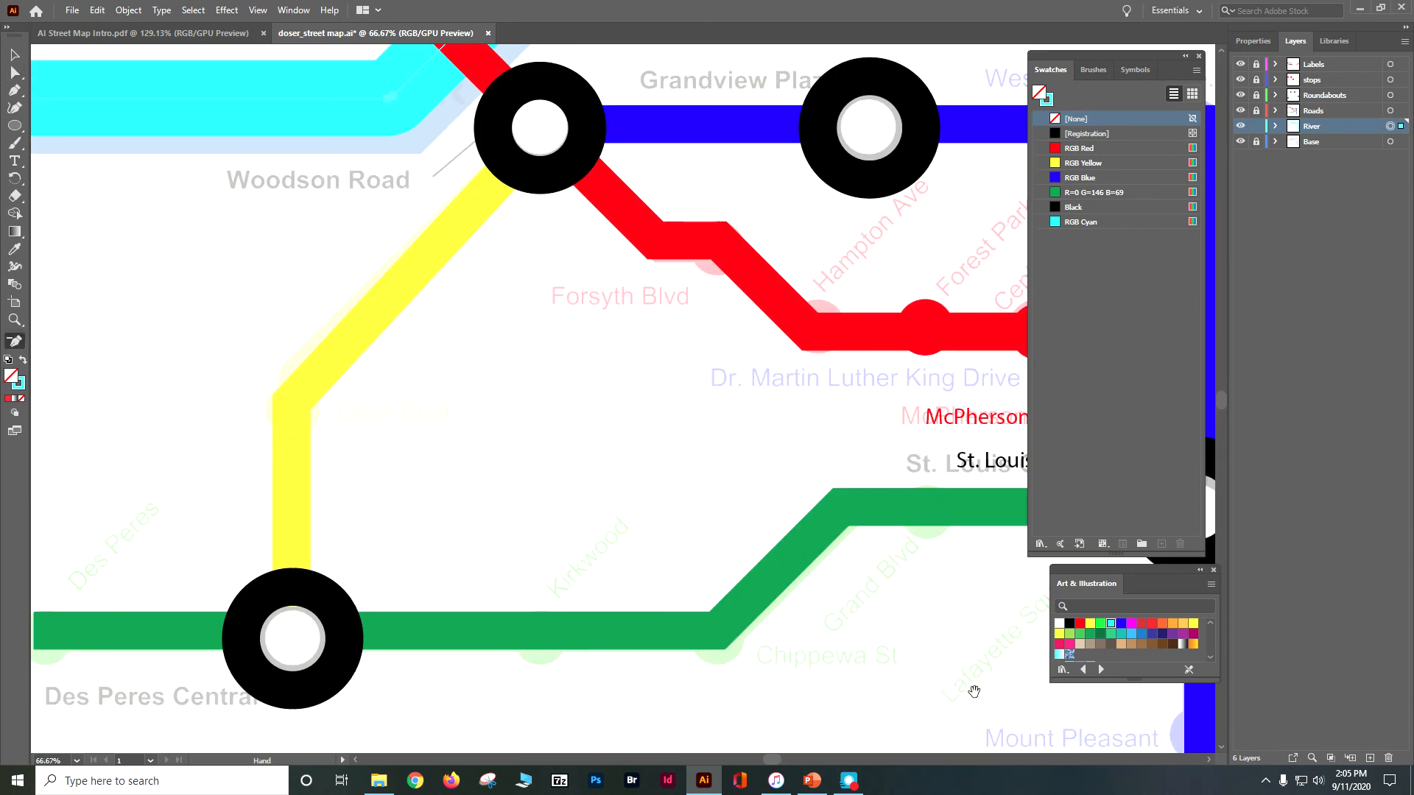
key("ctrl+minus")
left_click(922, 189)
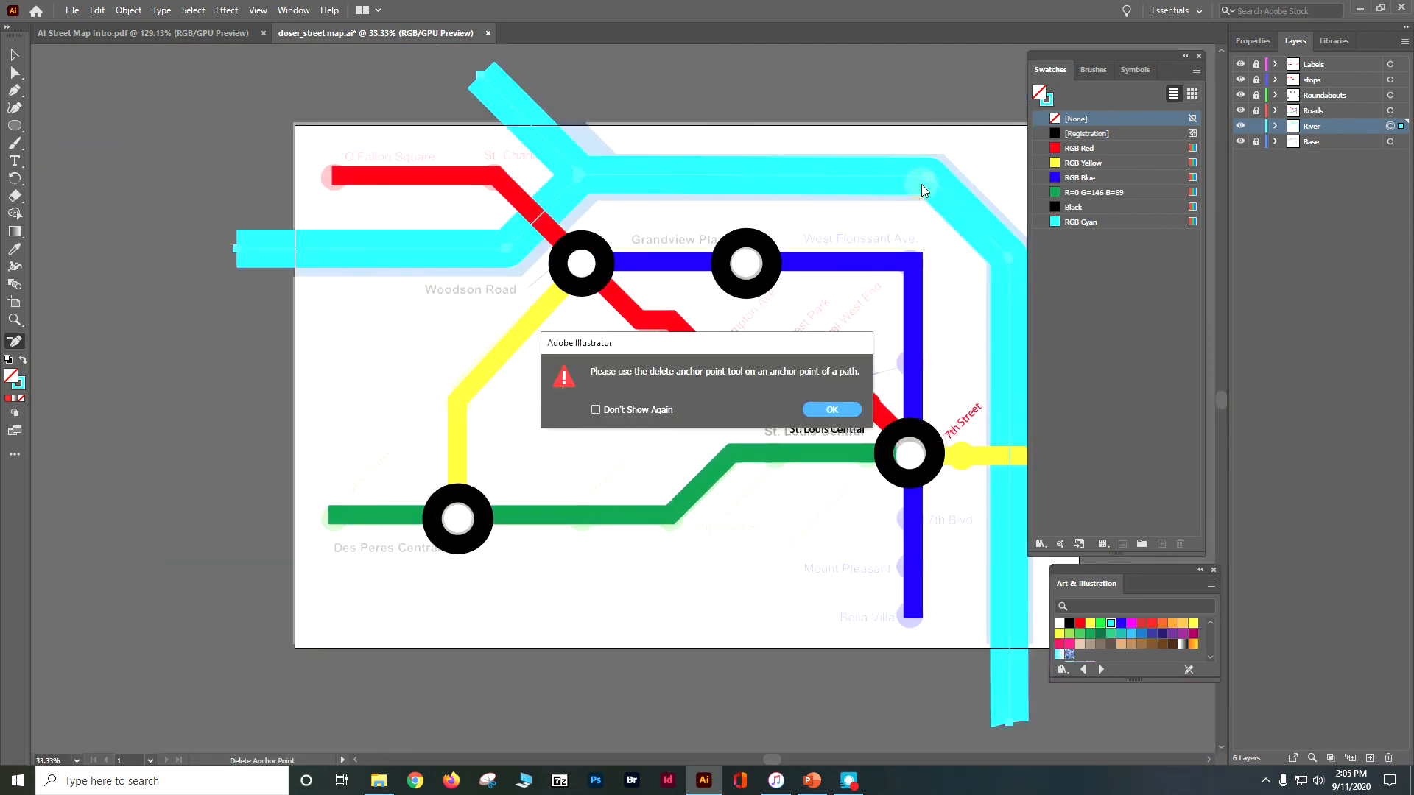
left_click(818, 411)
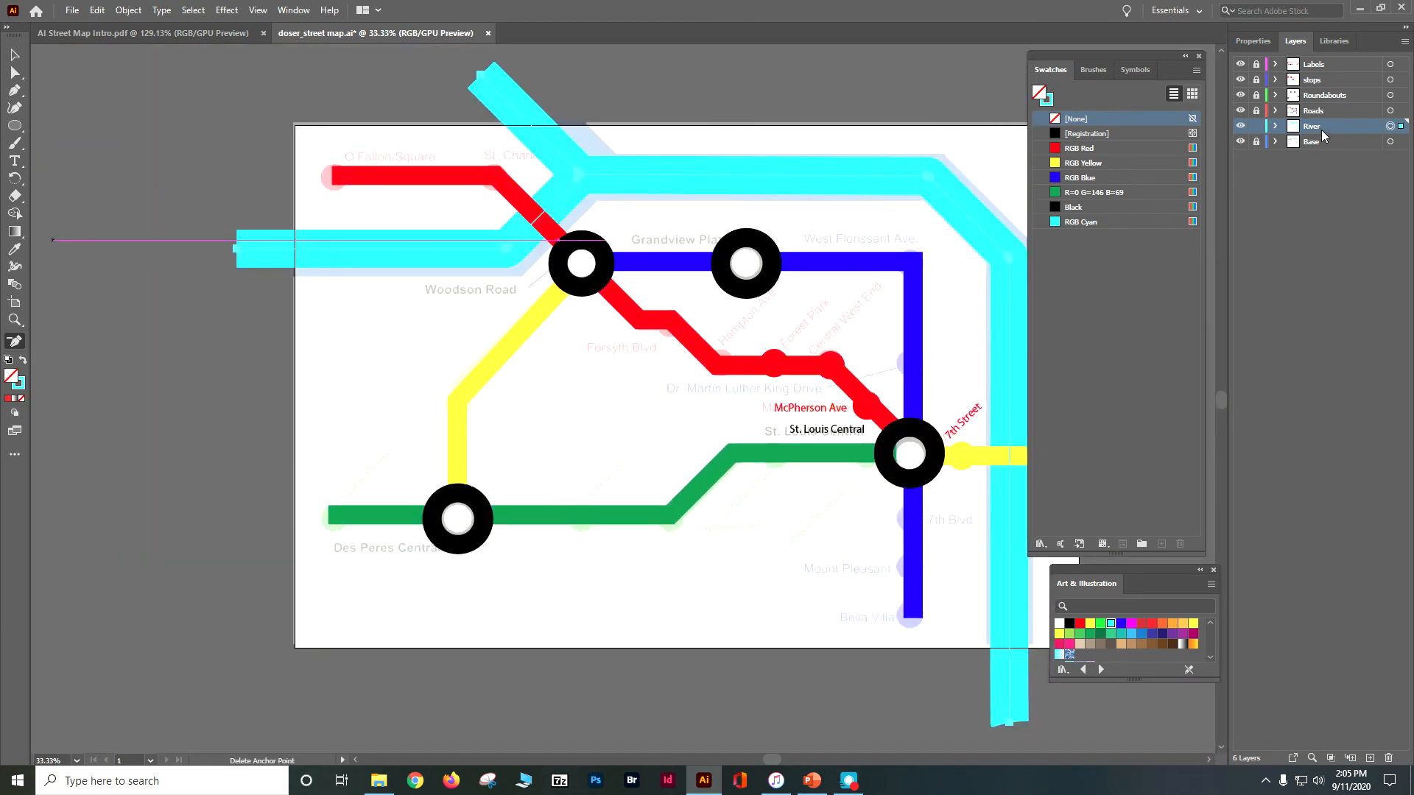
- Select the Mississippi River path, inspect the map's paths in Outline view, and return to preview
left_click(15, 54)
left_click(546, 141)
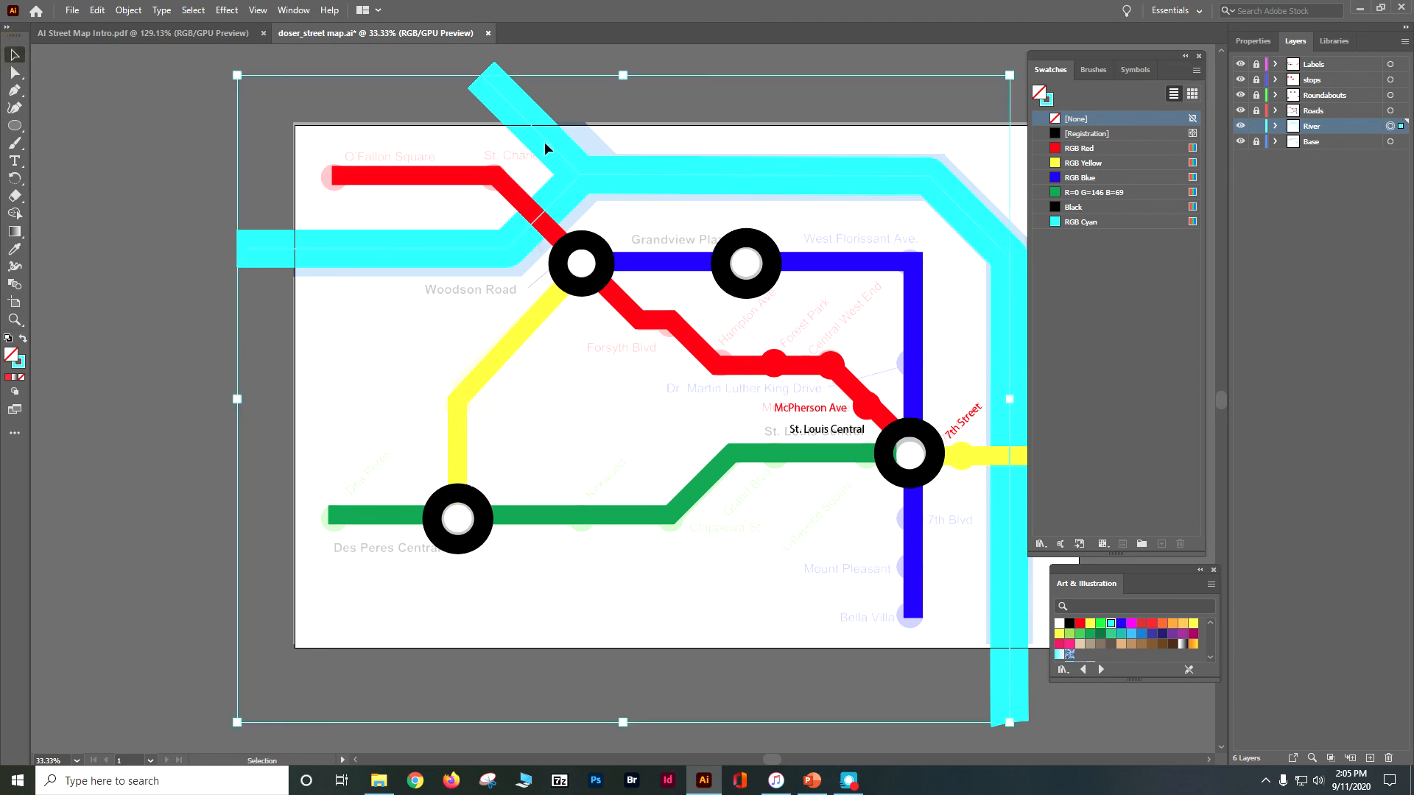
left_click(725, 184)
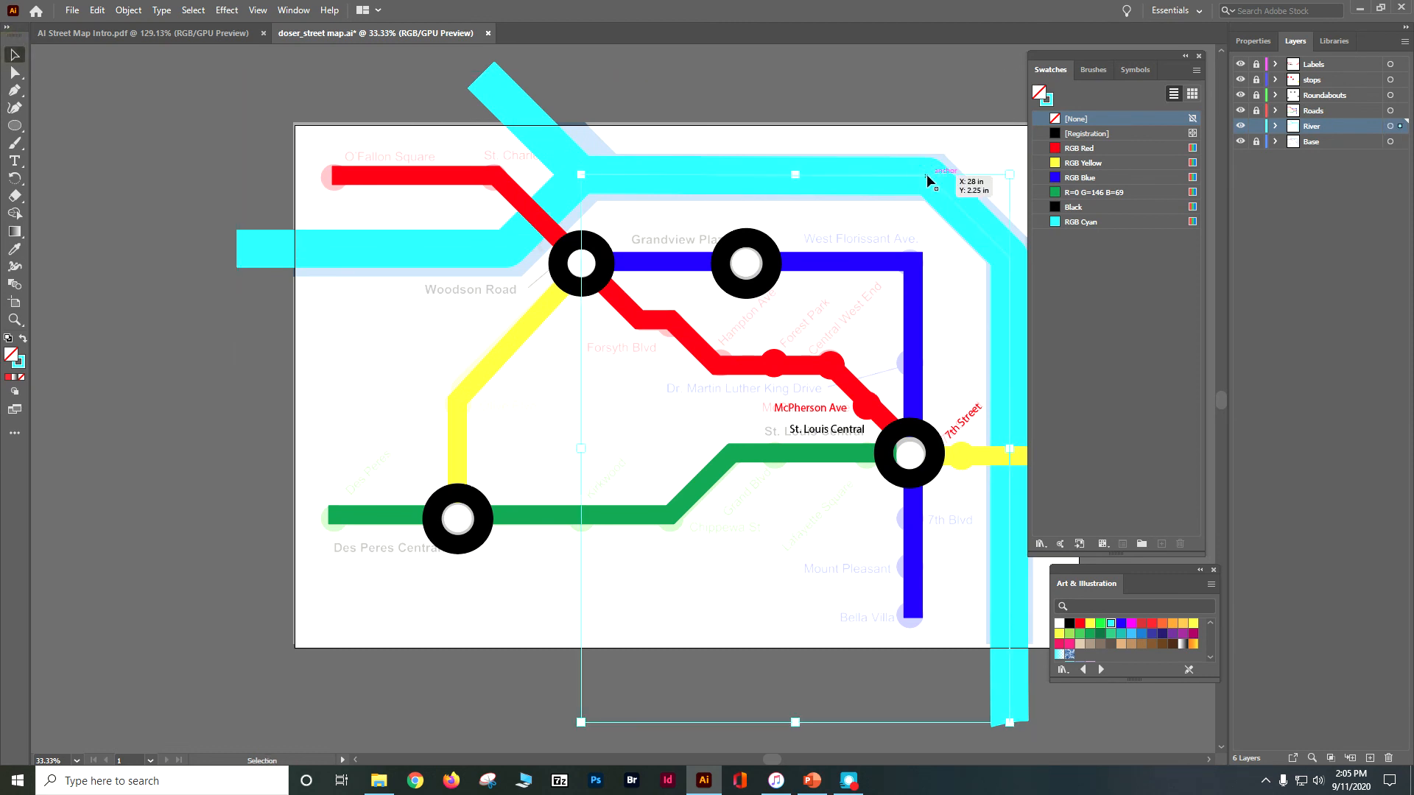
left_click(257, 11)
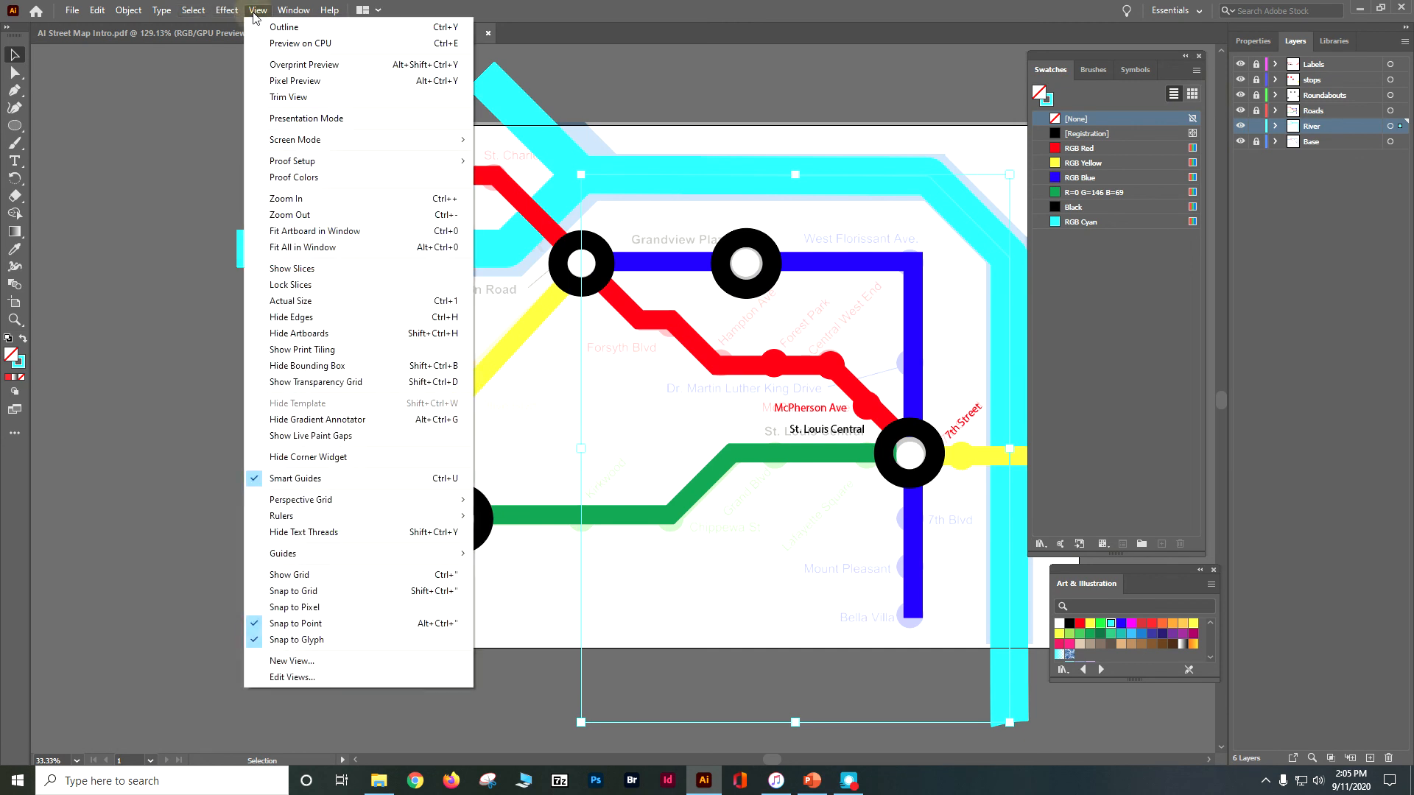
left_click(282, 26)
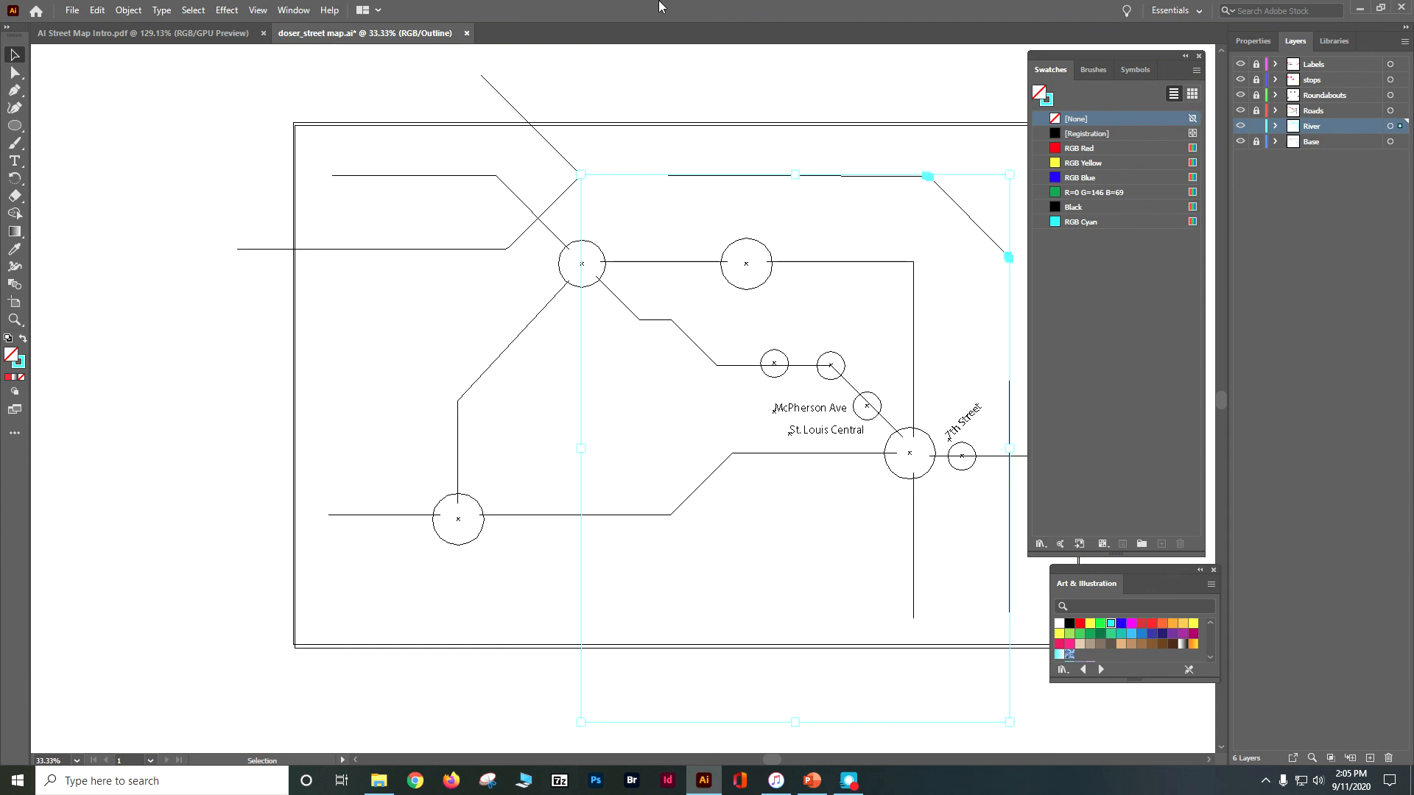
left_click(258, 10)
left_click(277, 28)
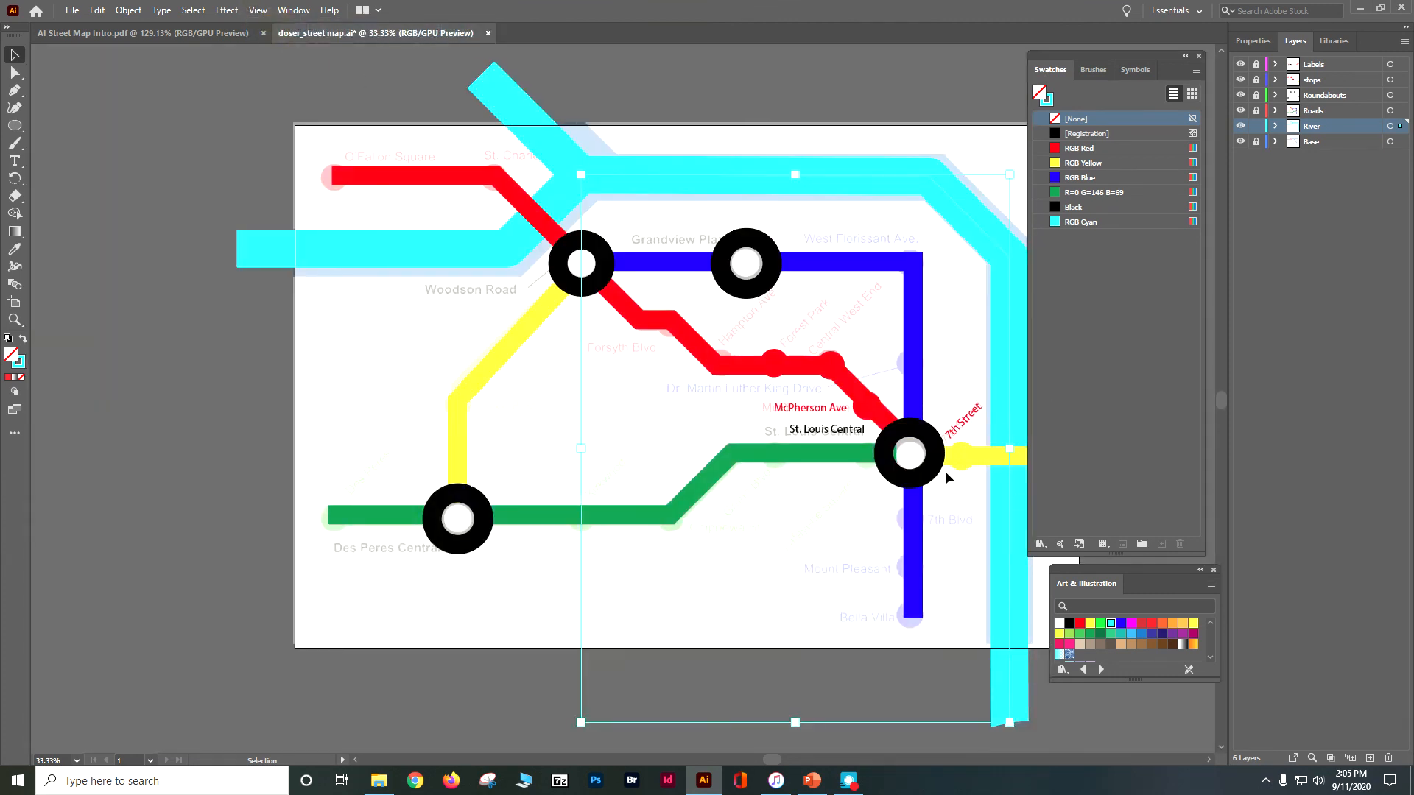
- Select the Missouri River path, try an RGB Red fill on it, and undo the fill
left_click_drag(1095, 53, 1280, 189)
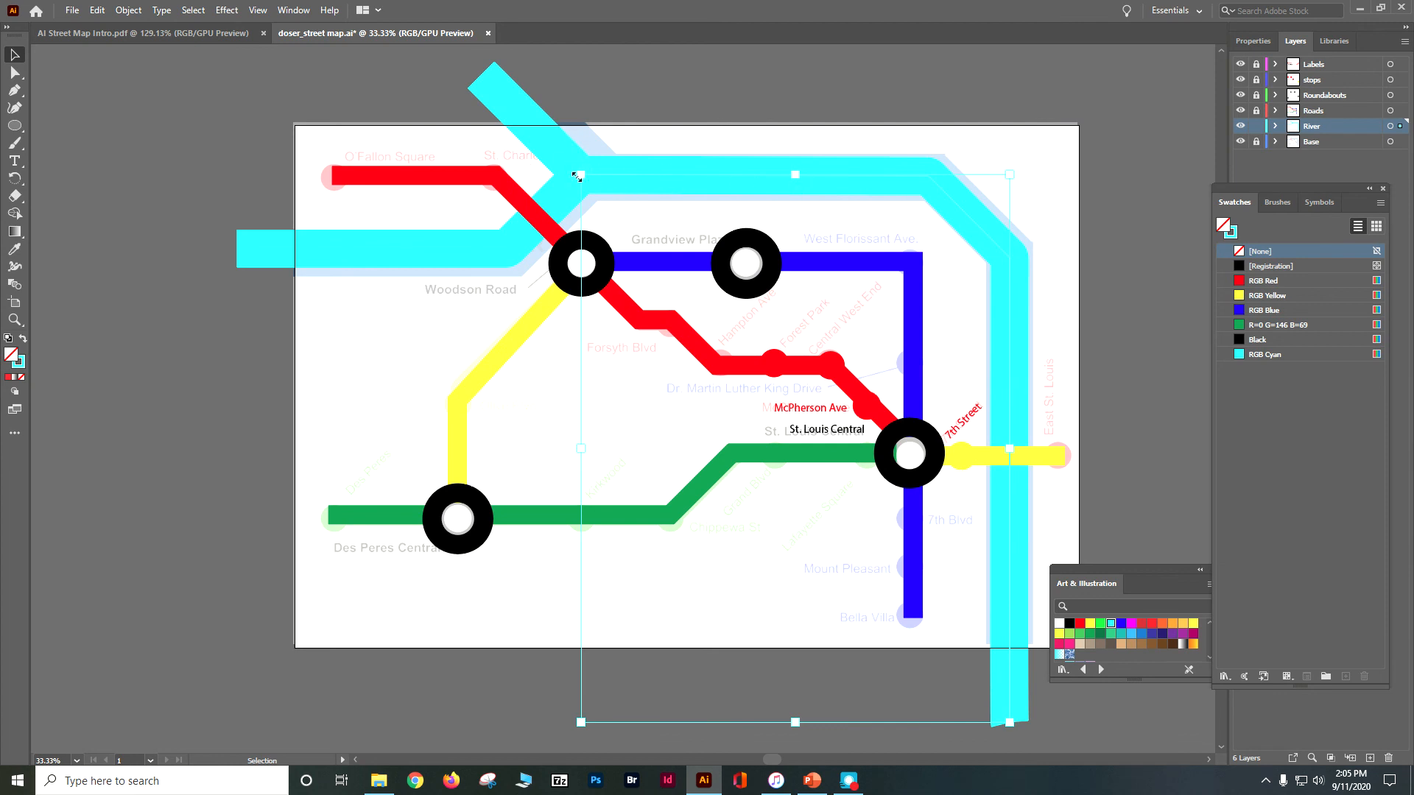
key("ctrl+plus")
key("ctrl+plus")
key("space")
left_click_drag(322, 303, 525, 690)
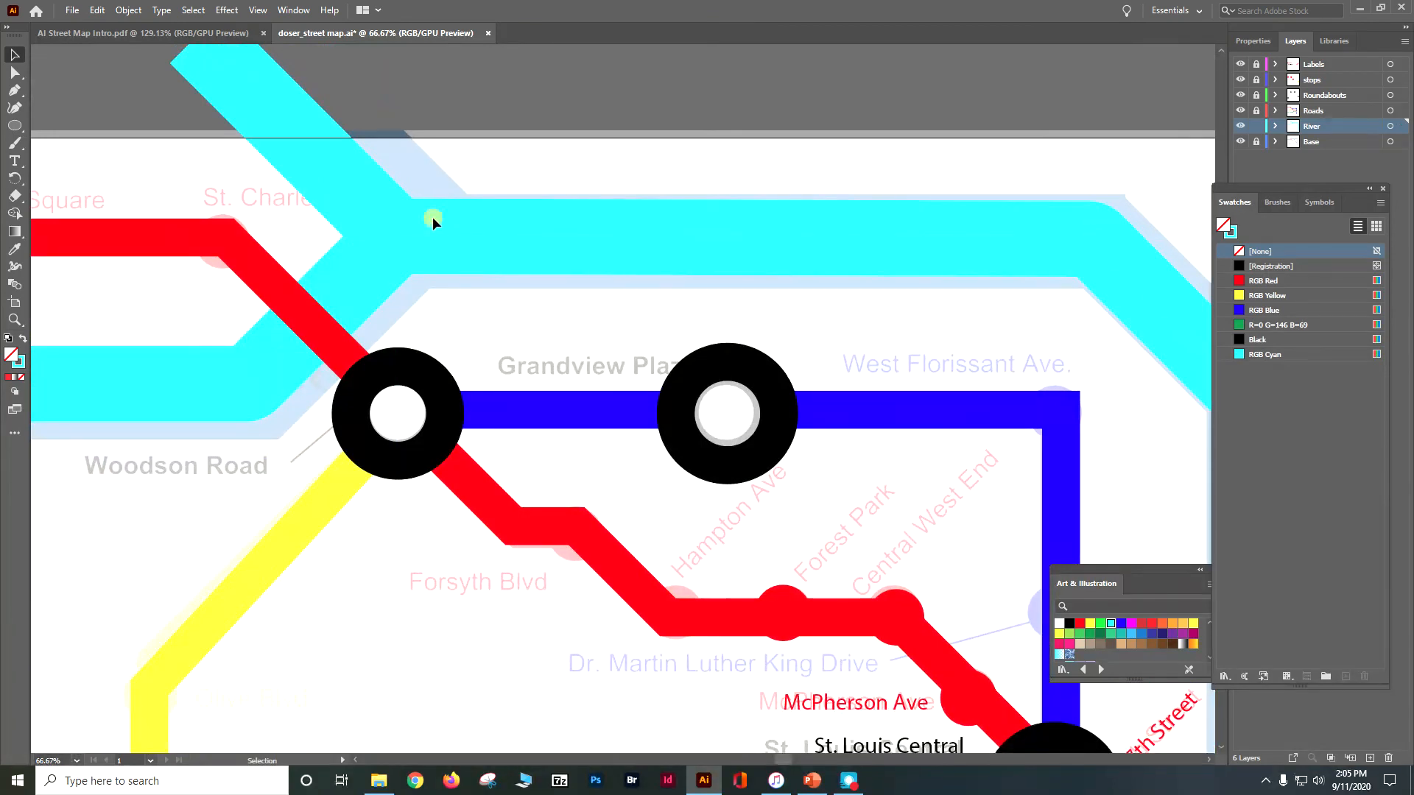
left_click(220, 59)
left_click(1297, 285)
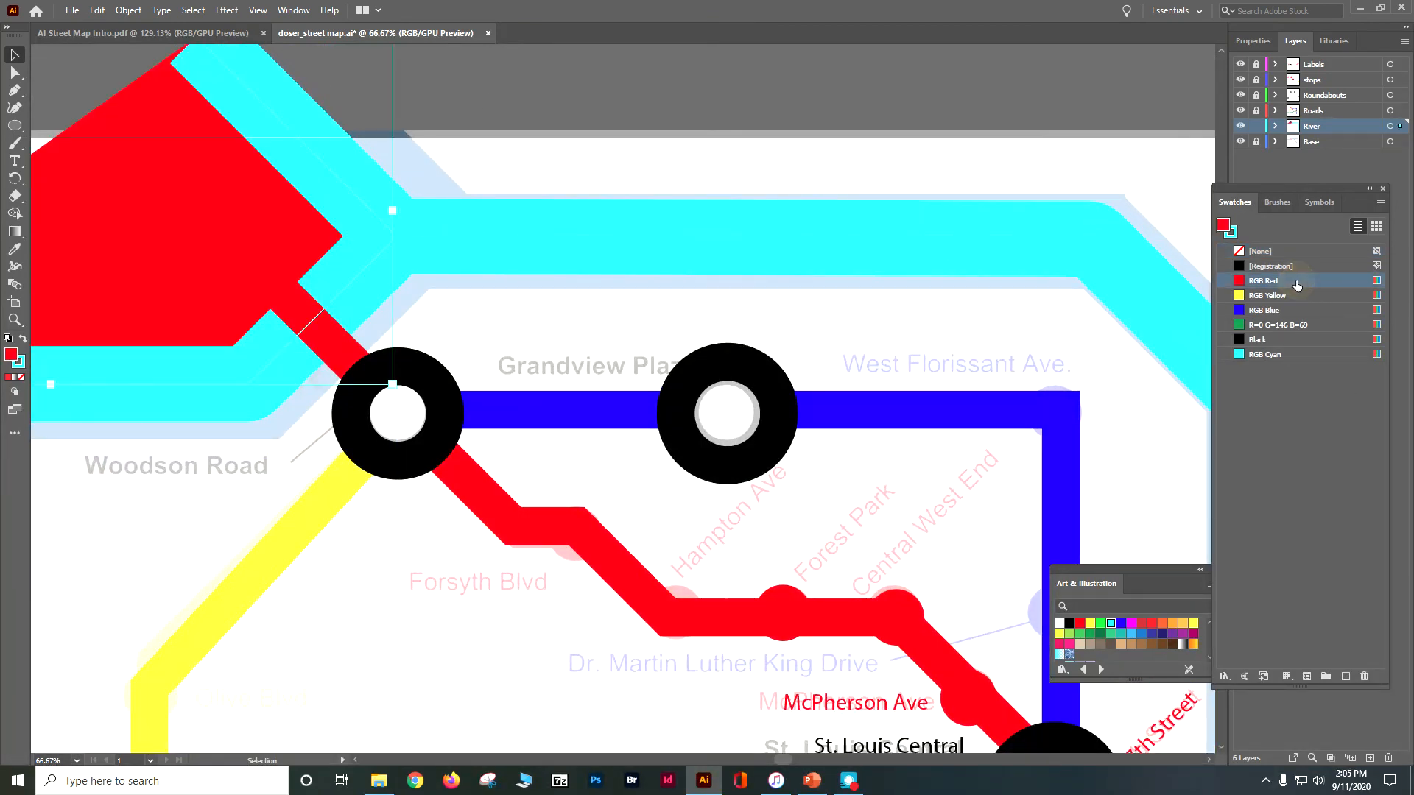
key("ctrl+z")
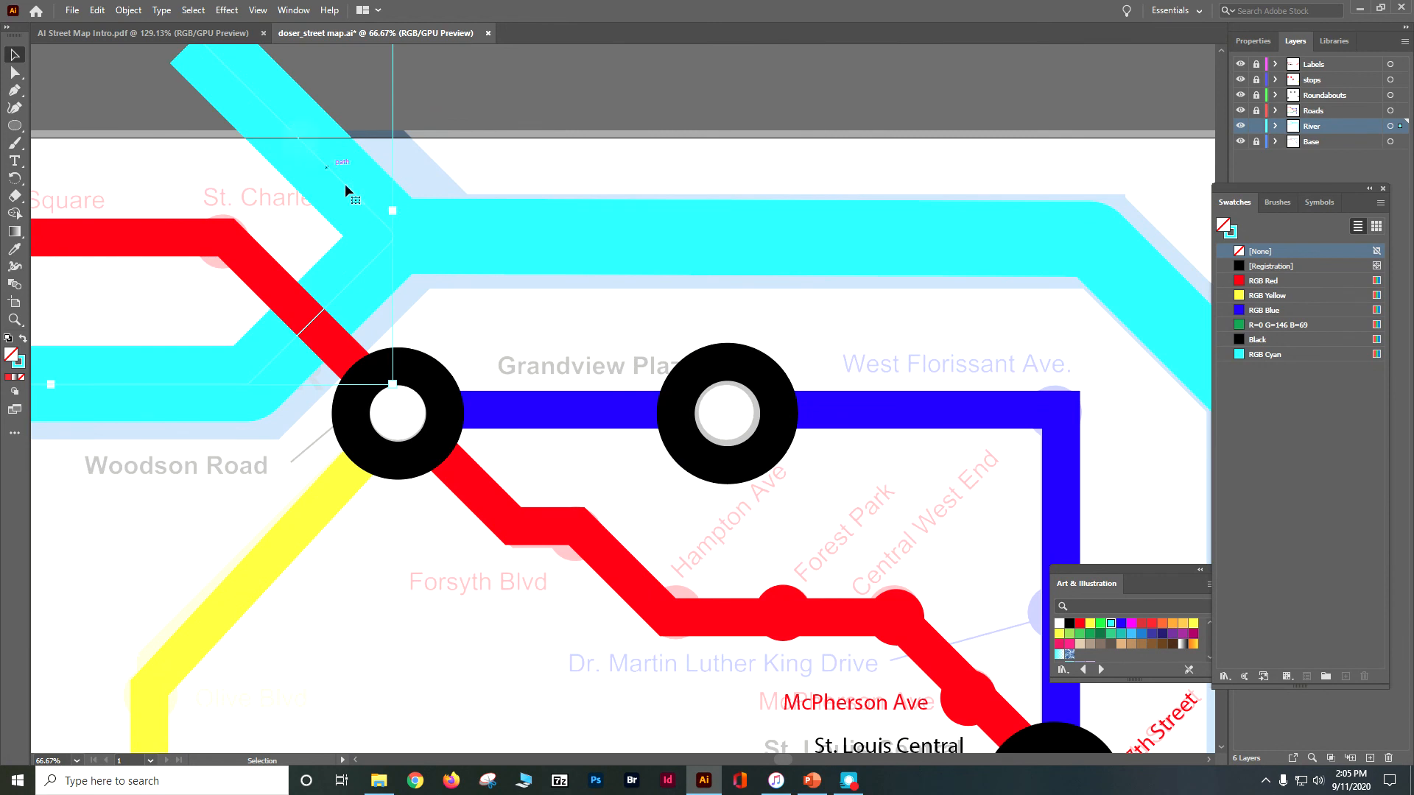
- Stretch the Missouri River path slightly rightward into the Mississippi at the junction and adjust its junction corner
left_click_drag(393, 213, 419, 212)
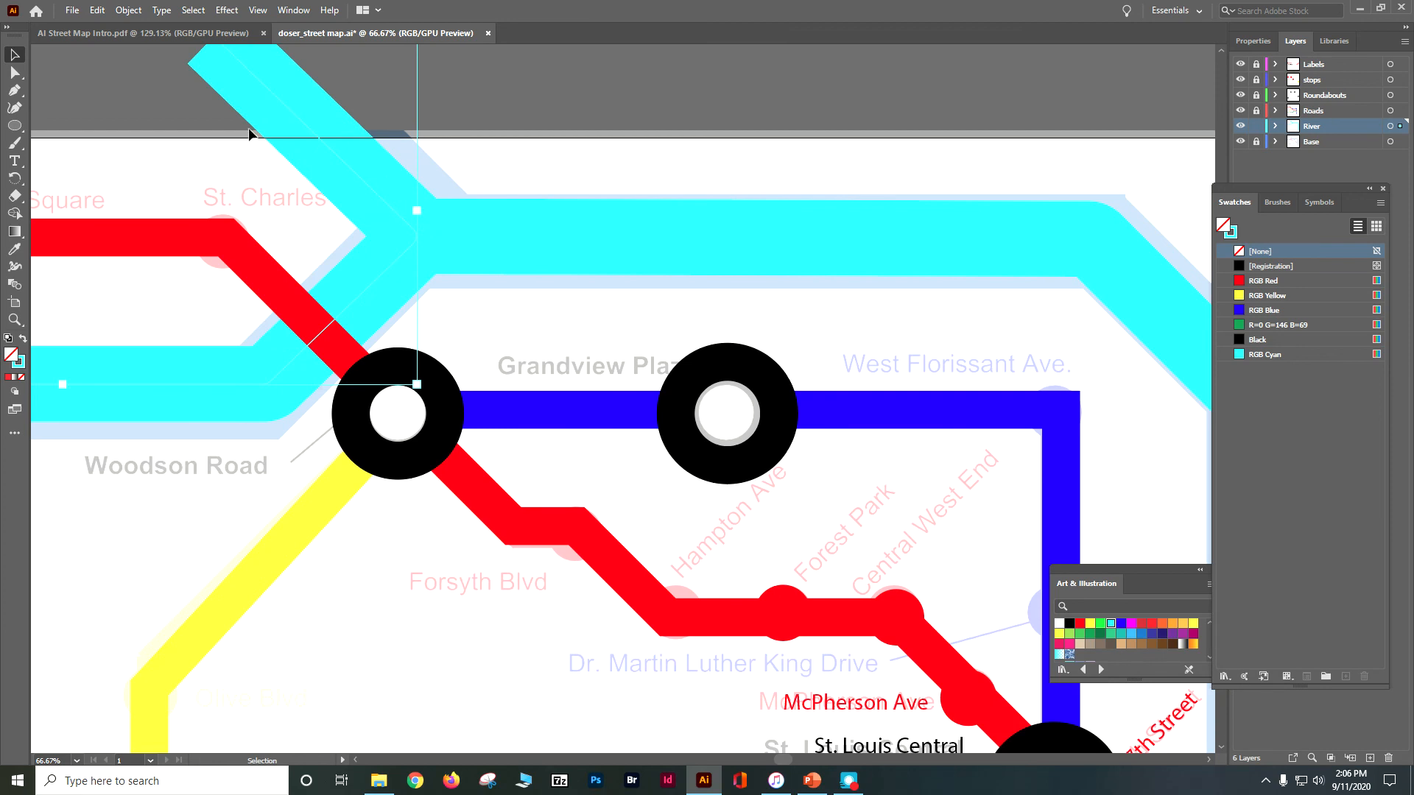
left_click(18, 76)
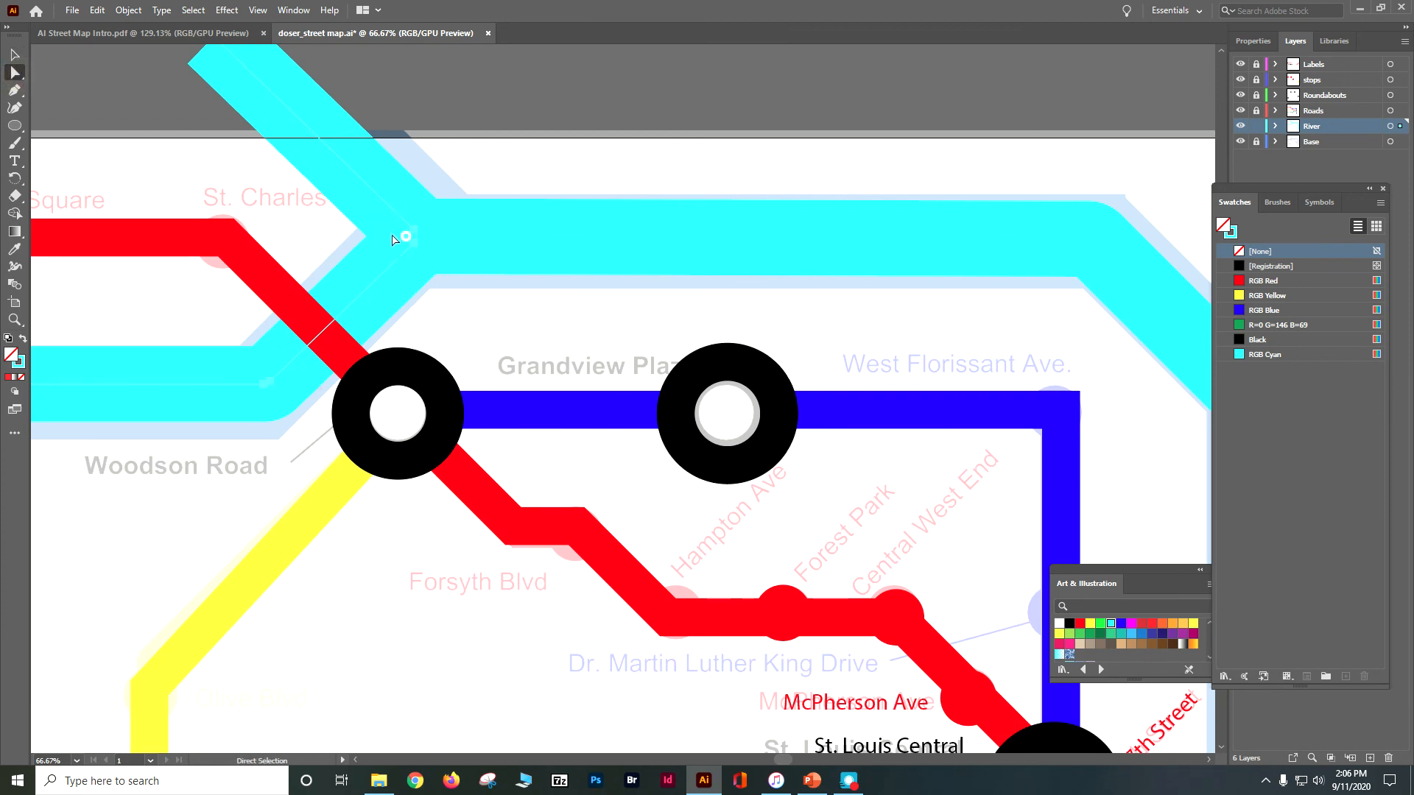
mouse_move(396, 244)
left_mouse_down()
mouse_move(413, 227)
mouse_move(350, 242)
mouse_move(406, 234)
left_mouse_up()
- Delete the Base layer together with its template artwork
key("ctrl+minus")
key("ctrl+minus")
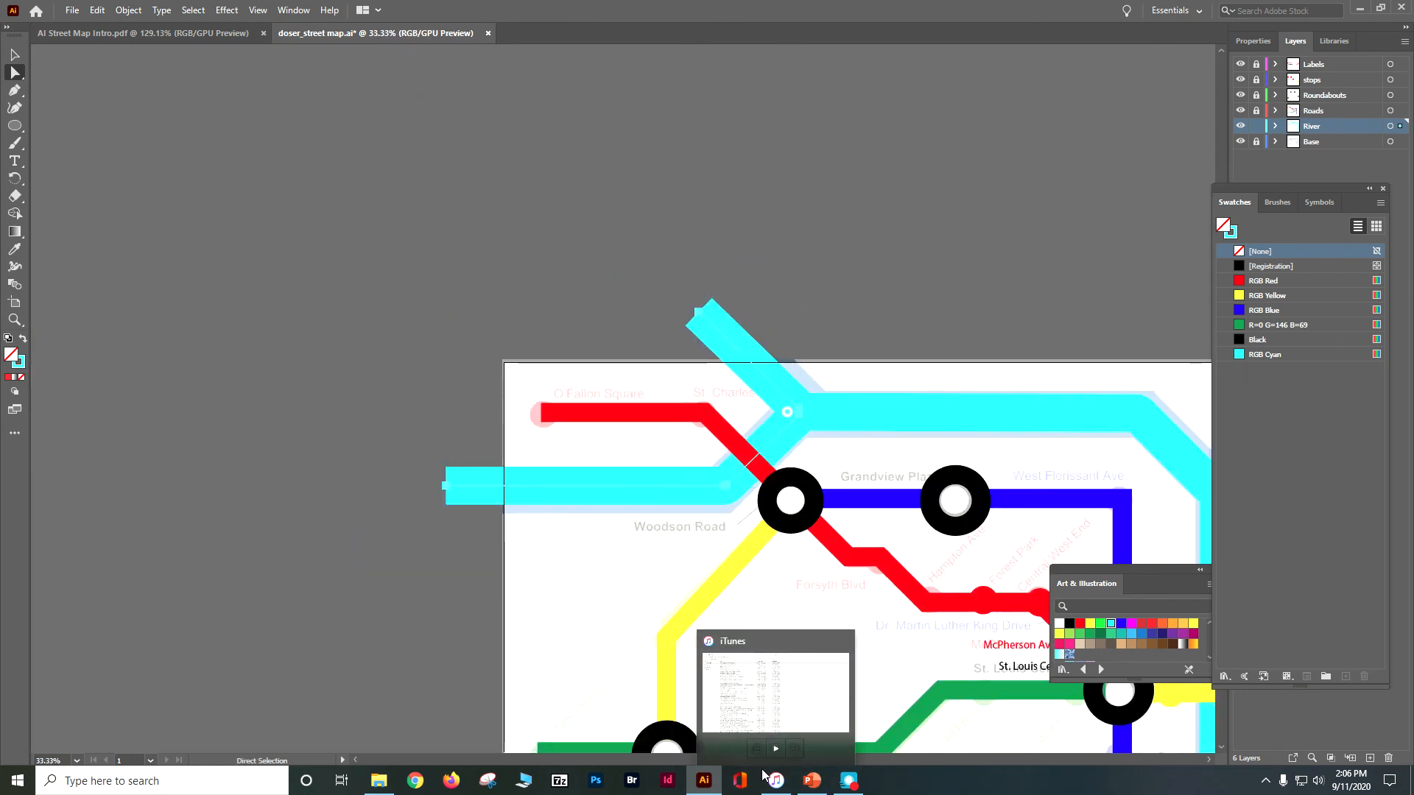
key("ctrl+minus")
key("ctrl+minus")
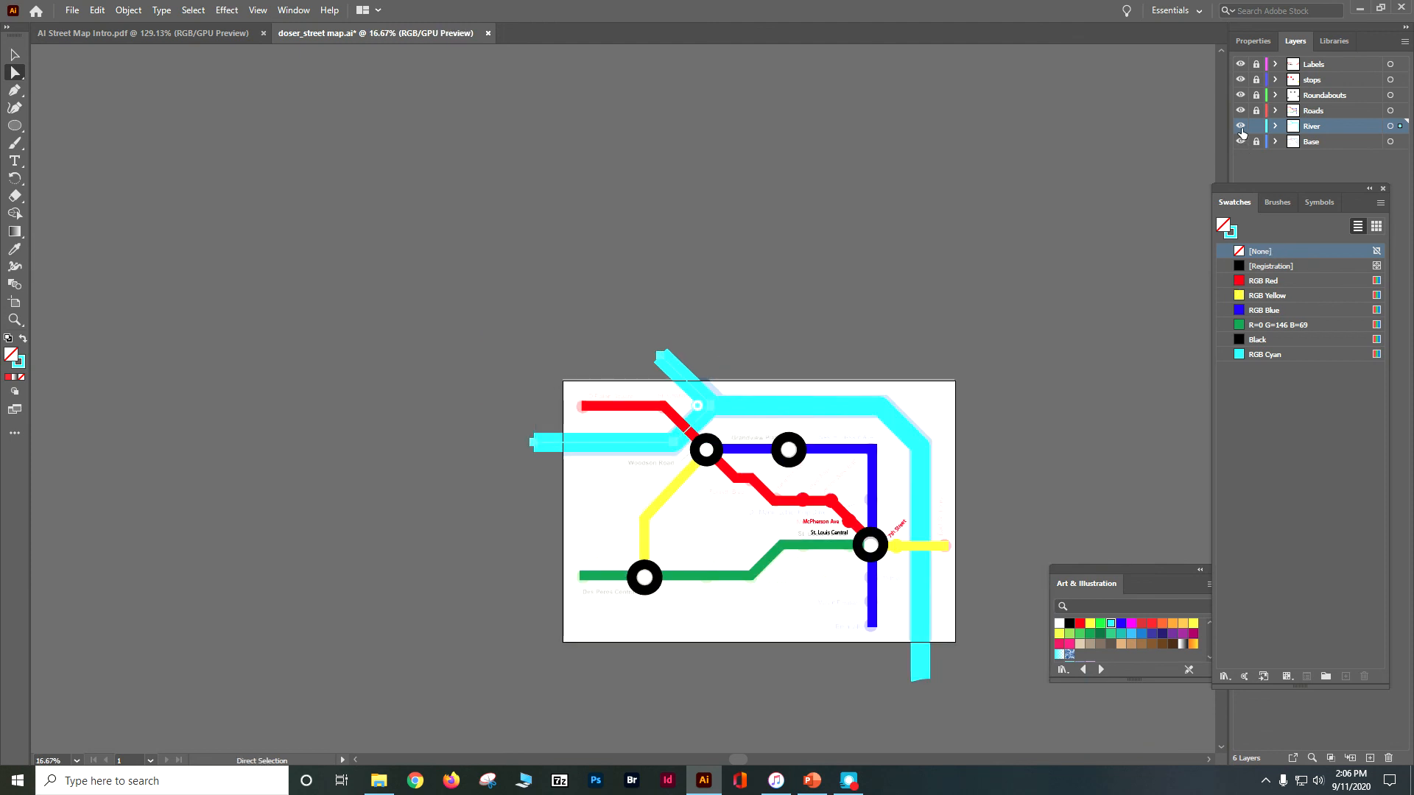
left_click_drag(1288, 184, 1072, 74)
left_click(1312, 144)
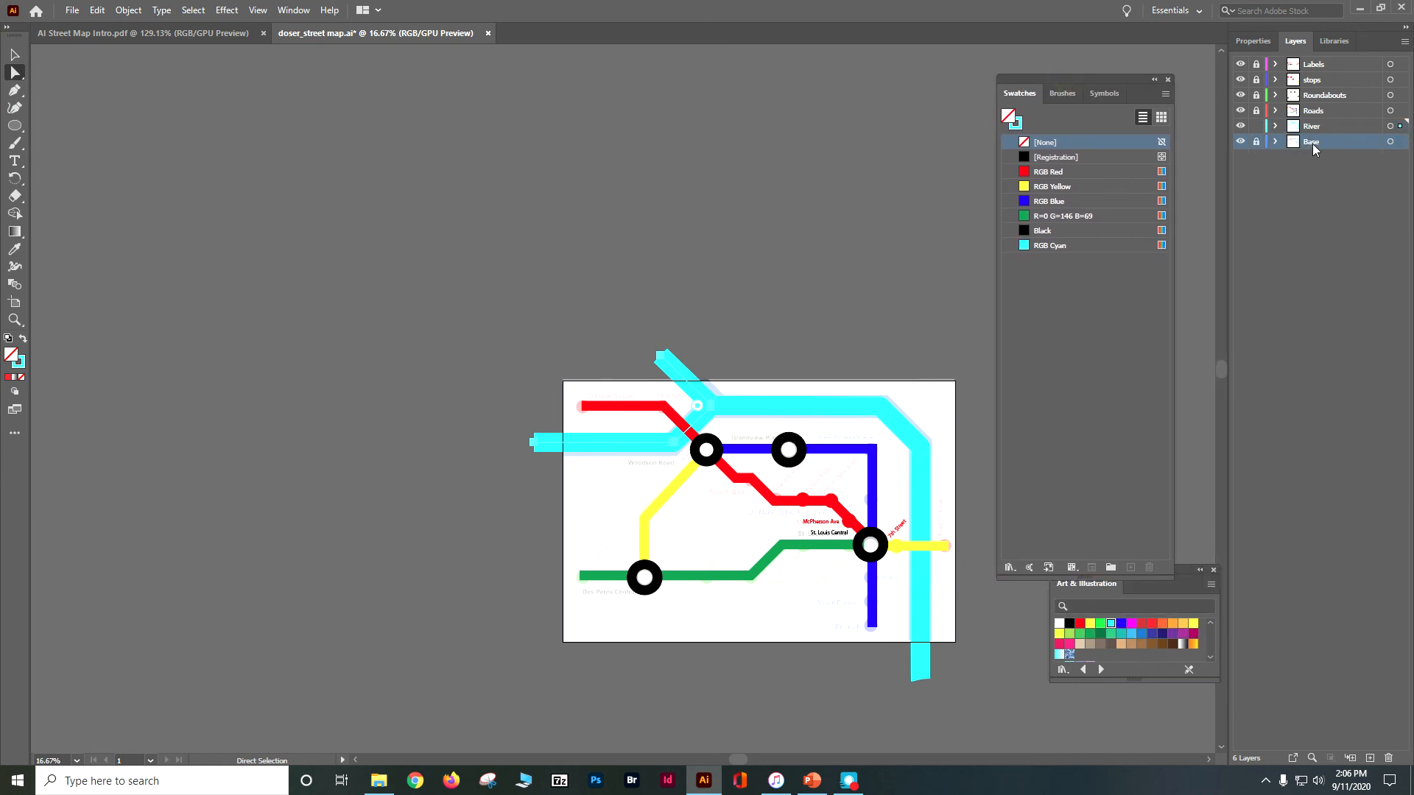
left_click(1388, 758)
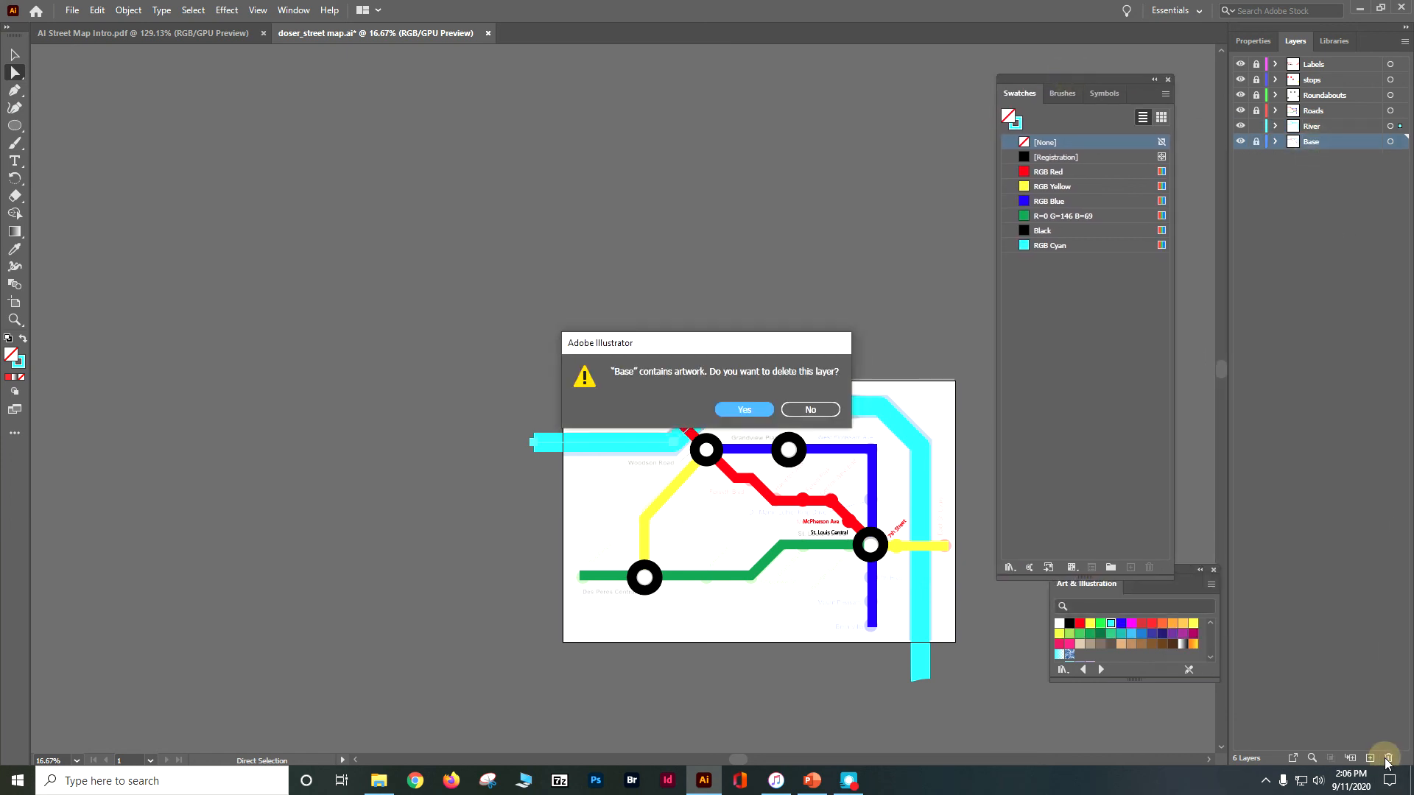
left_click(744, 411)
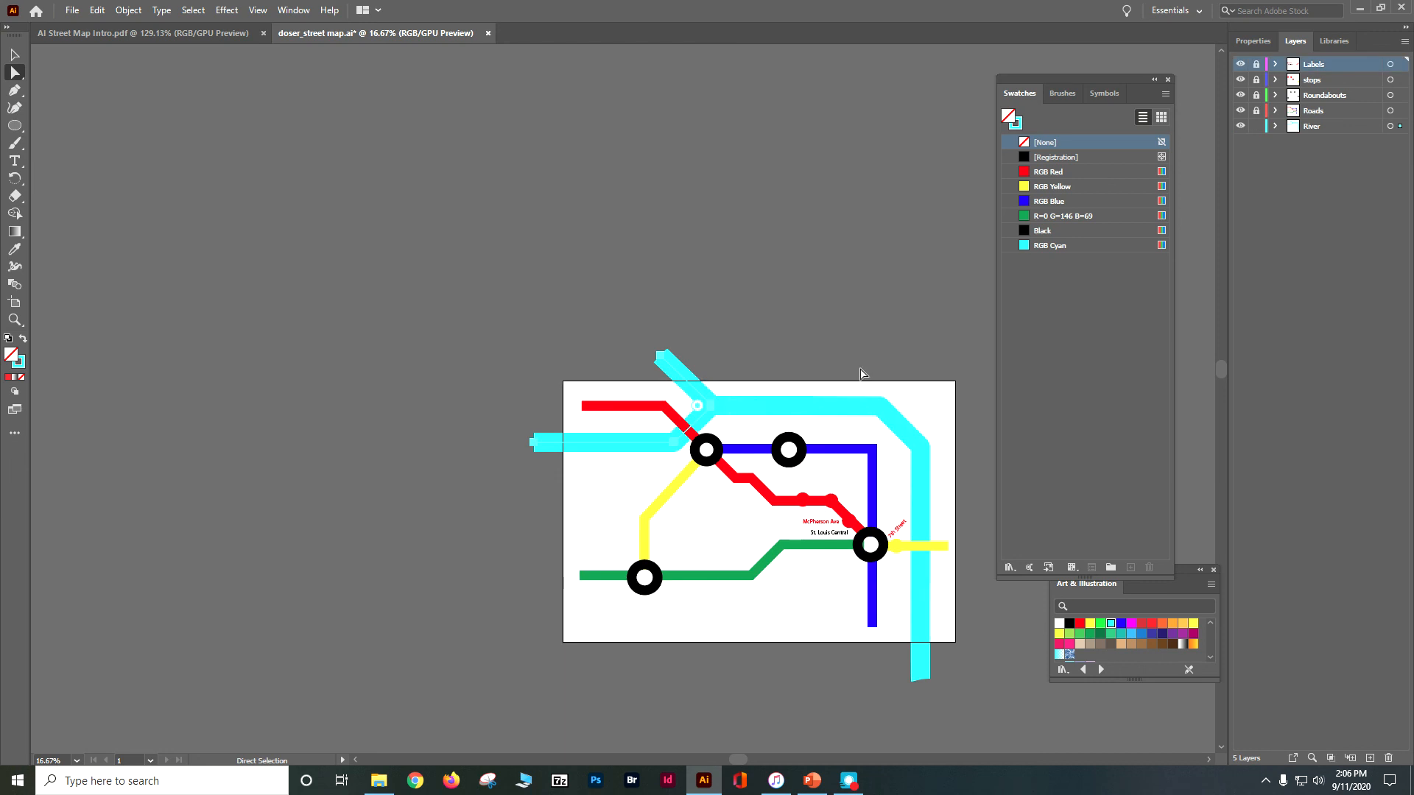
key("v")
key("ctrl+plus")
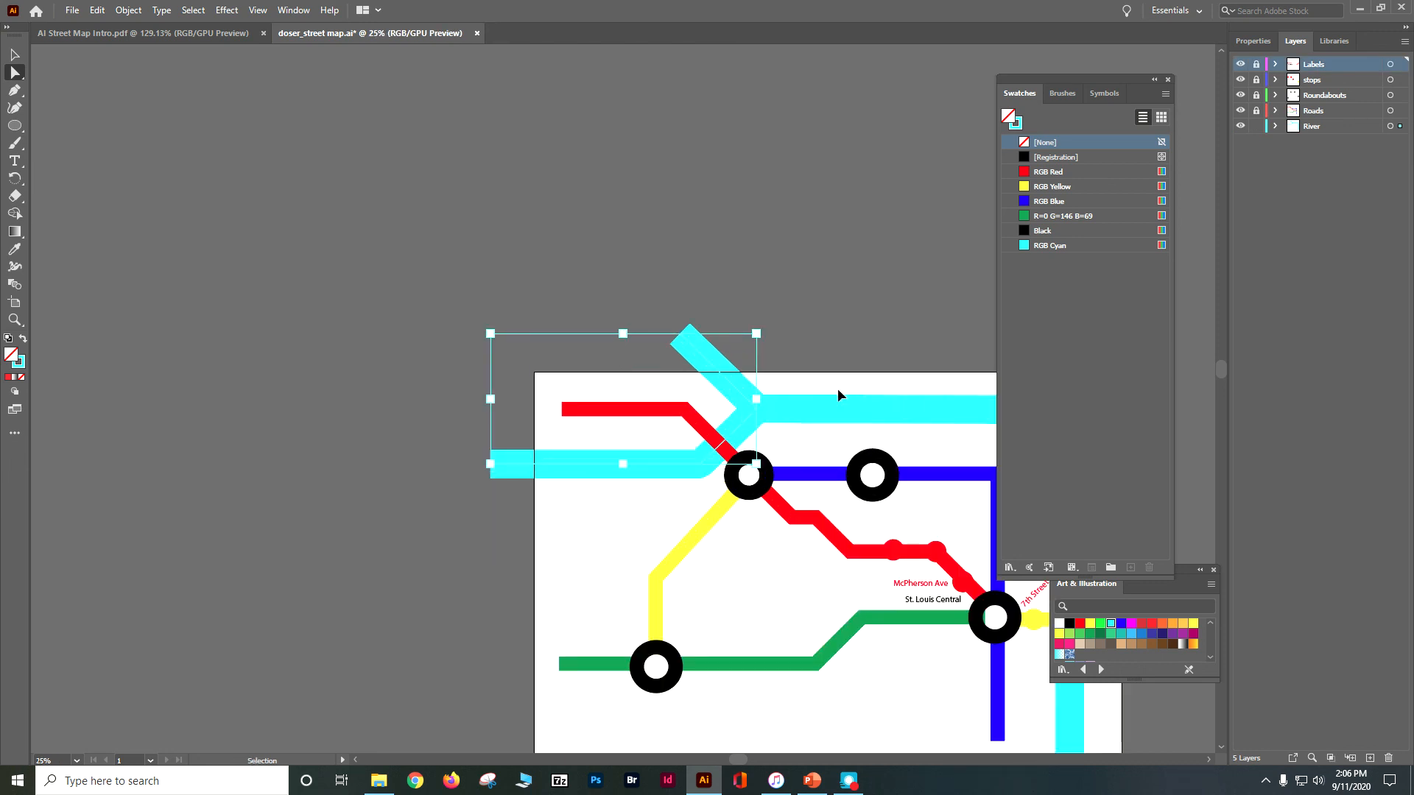
key("ctrl+plus")
left_click_drag(540, 408, 123, 125)
left_click(128, 11)
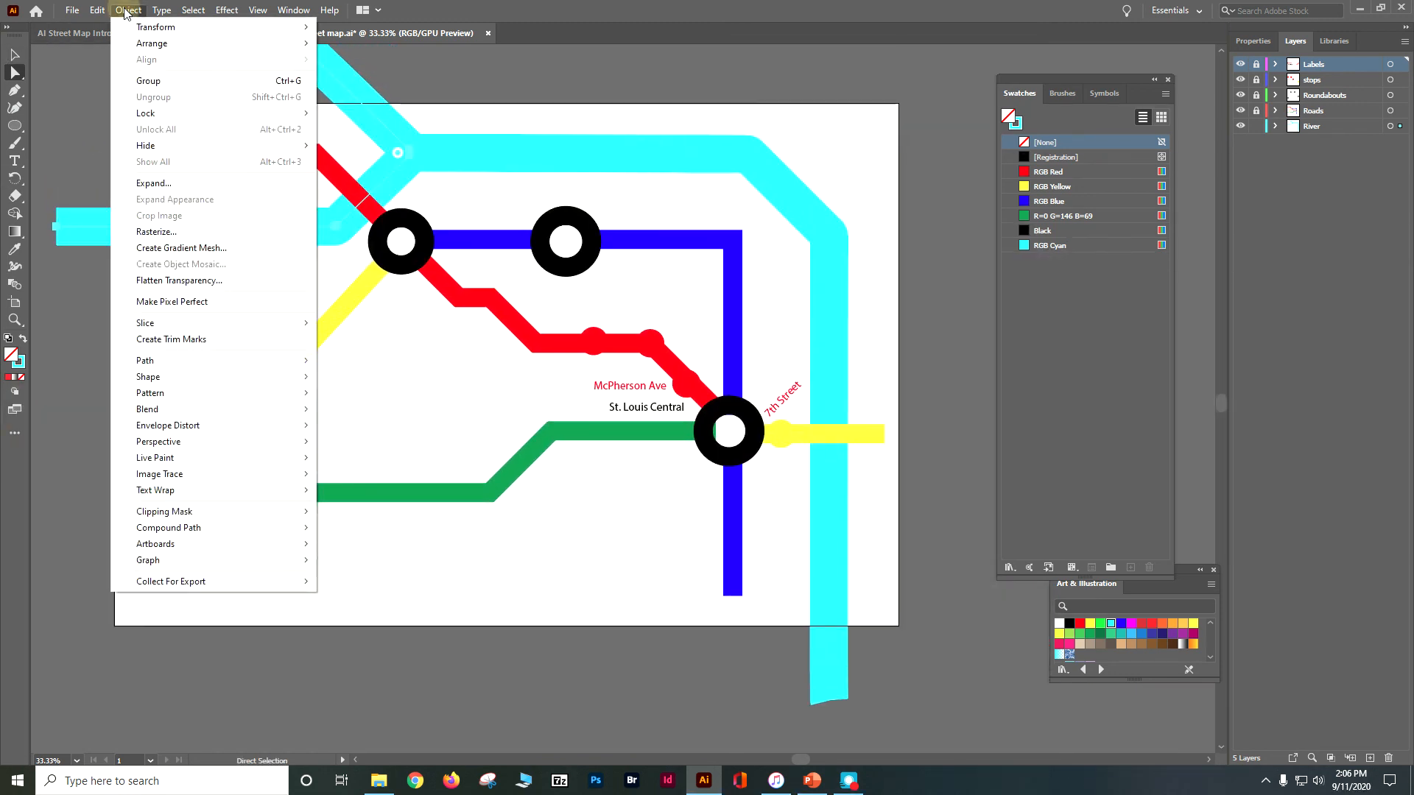
mouse_move(225, 543)
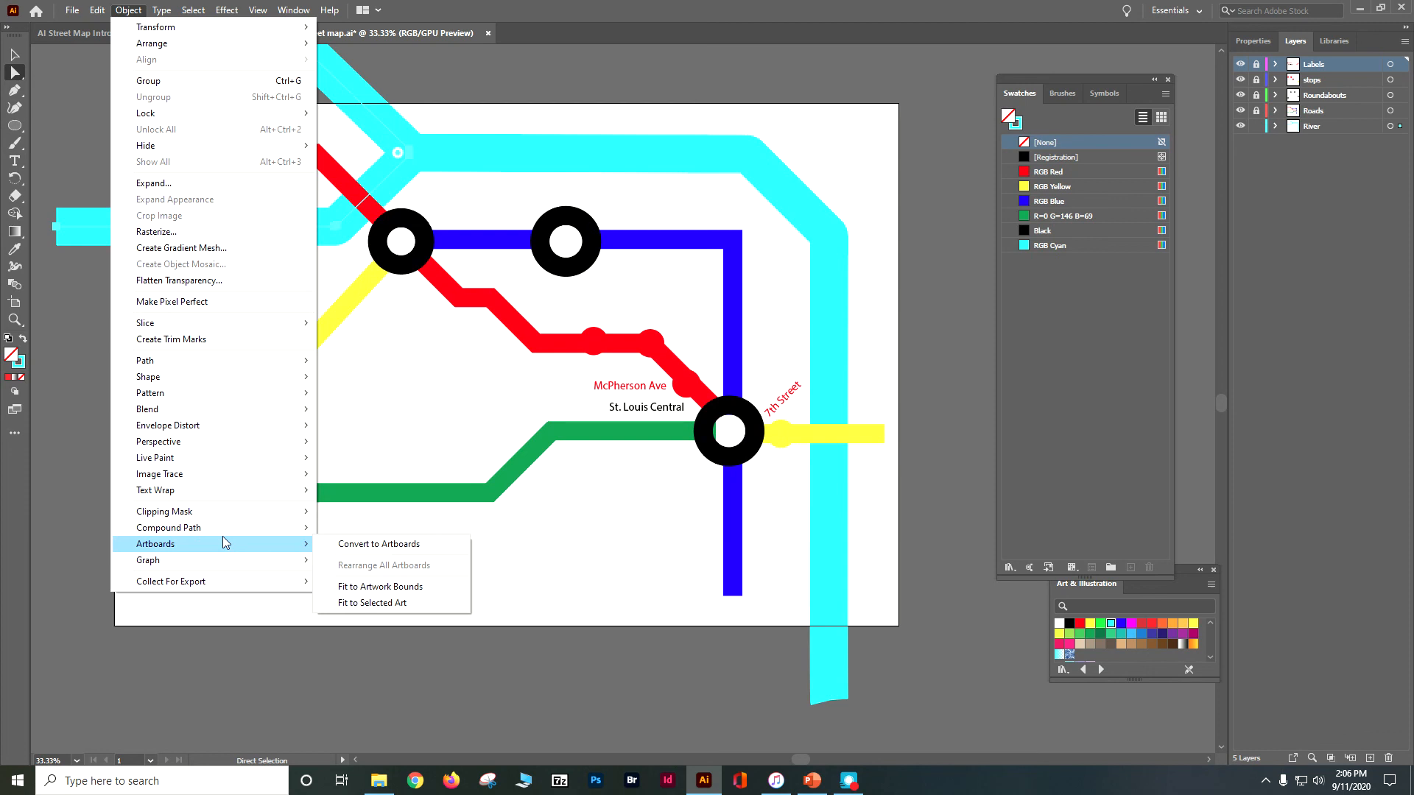
left_click(518, 76)
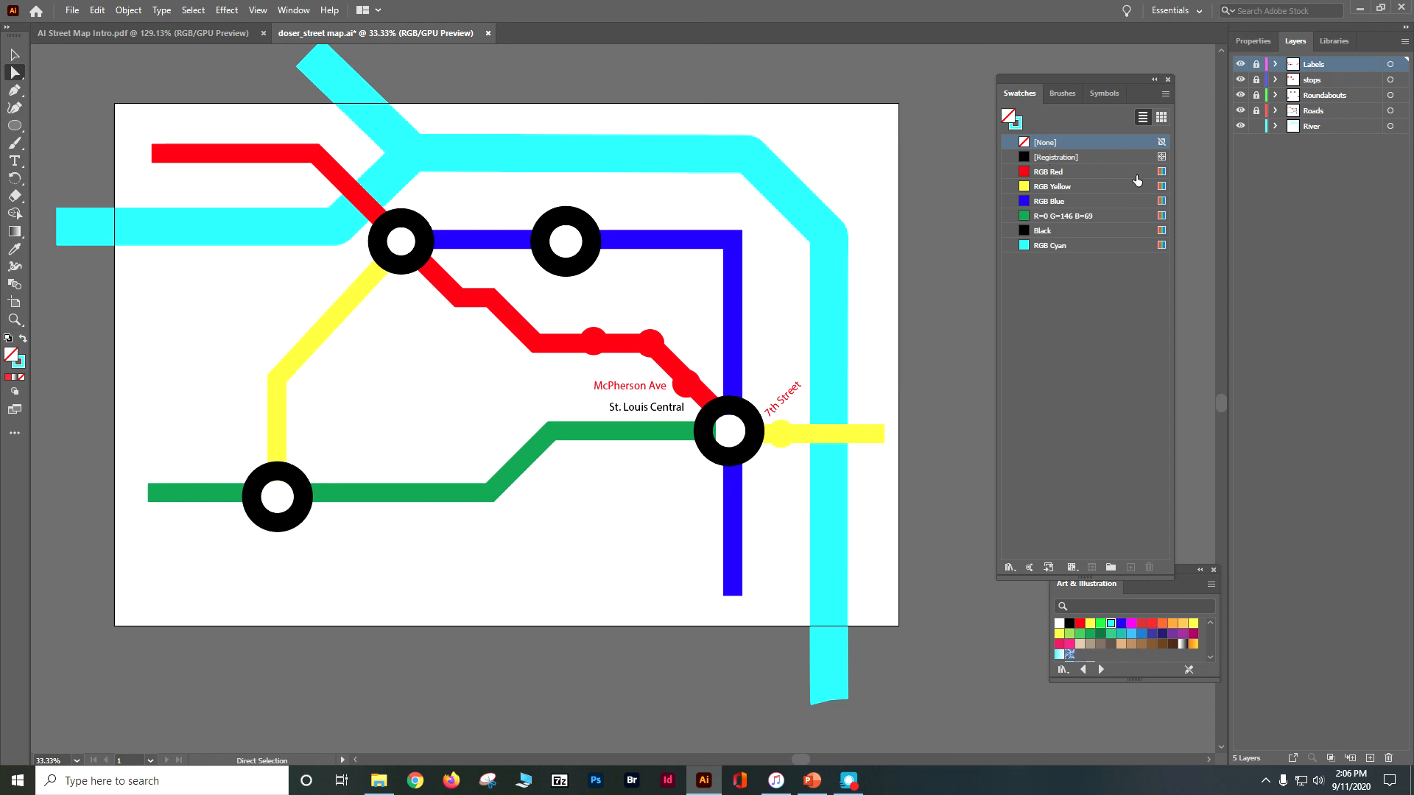
- Unlock the Roundabouts layer, select the St. Louis Central station ring, and expand the layer to list its ellipses
left_click(1325, 95)
left_click(1256, 94)
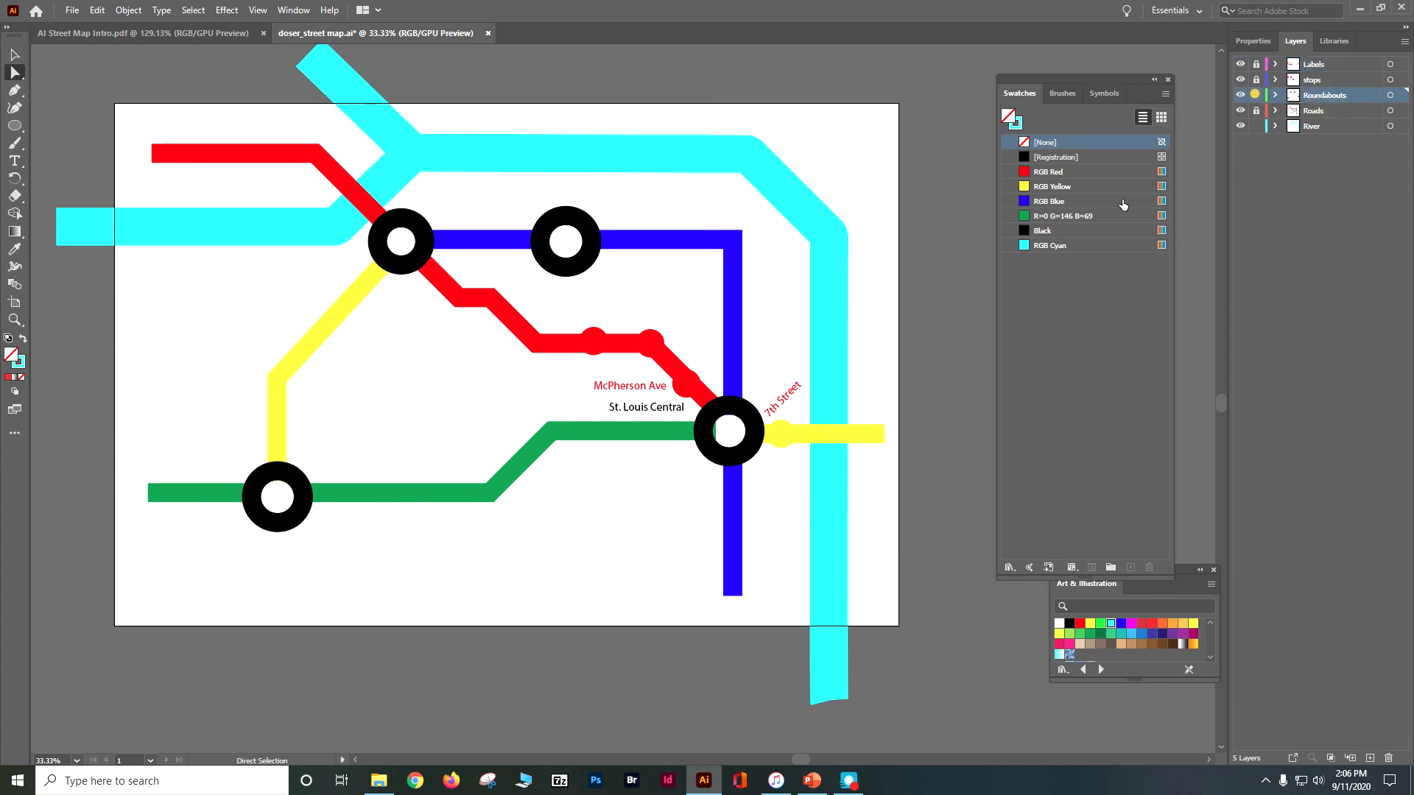
left_click(747, 458)
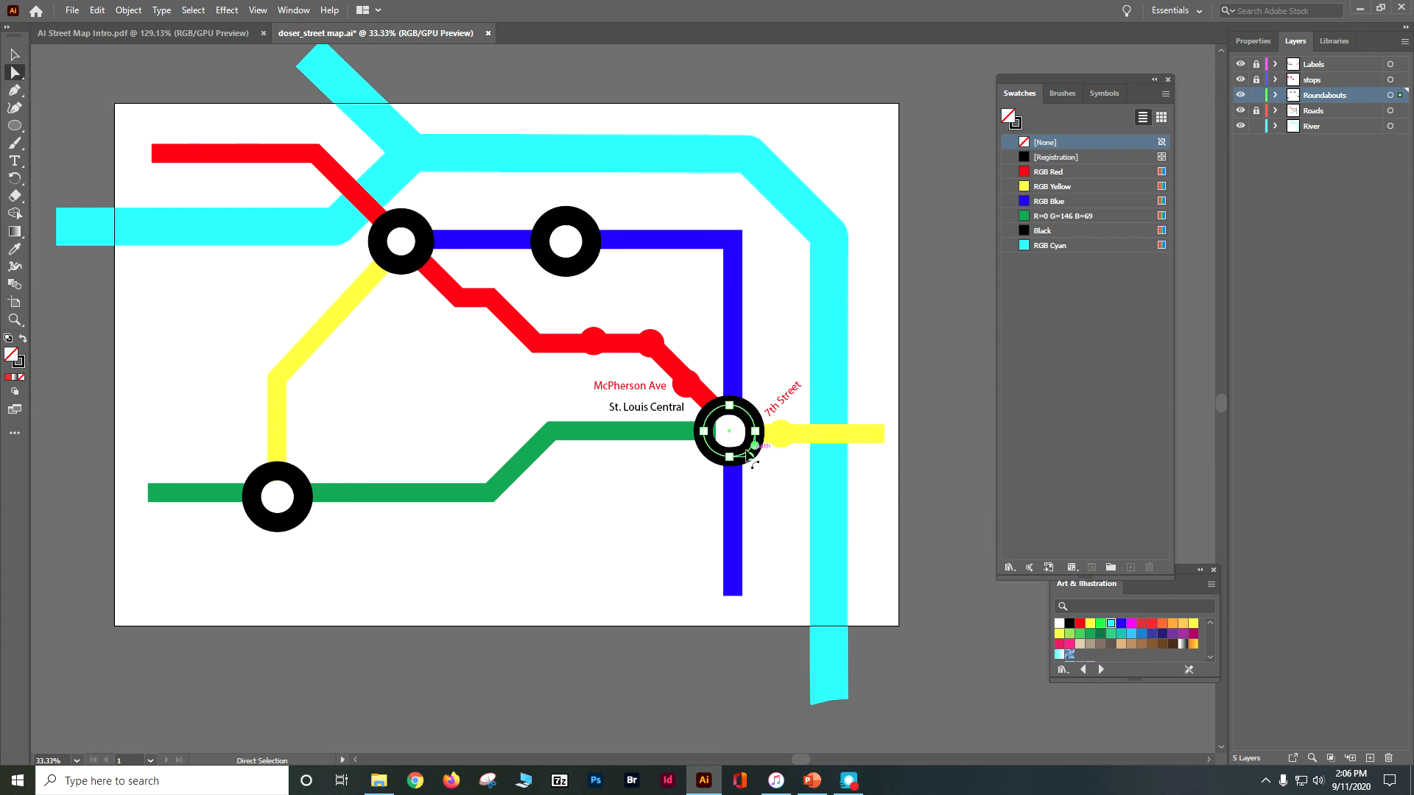
left_click(15, 55)
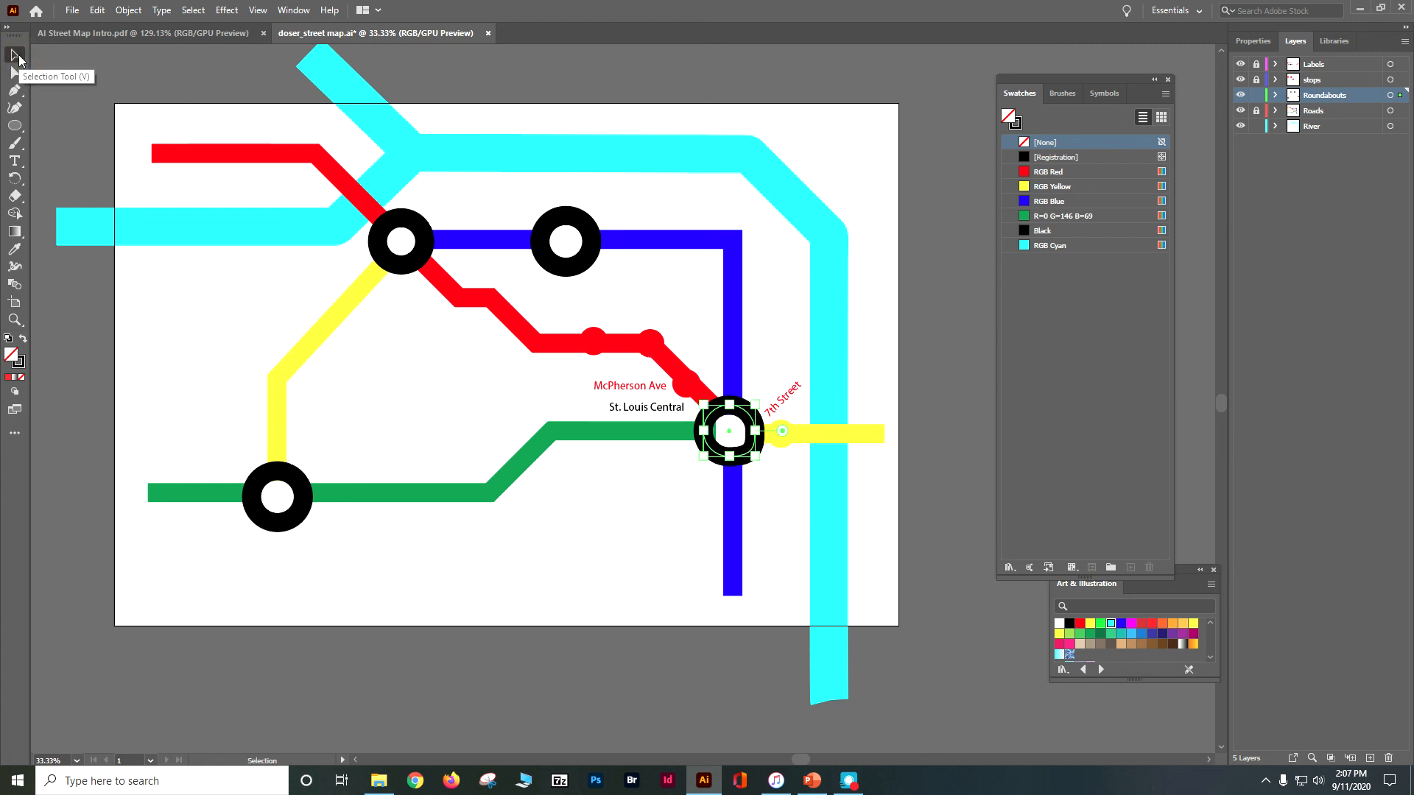
key("ctrl+plus")
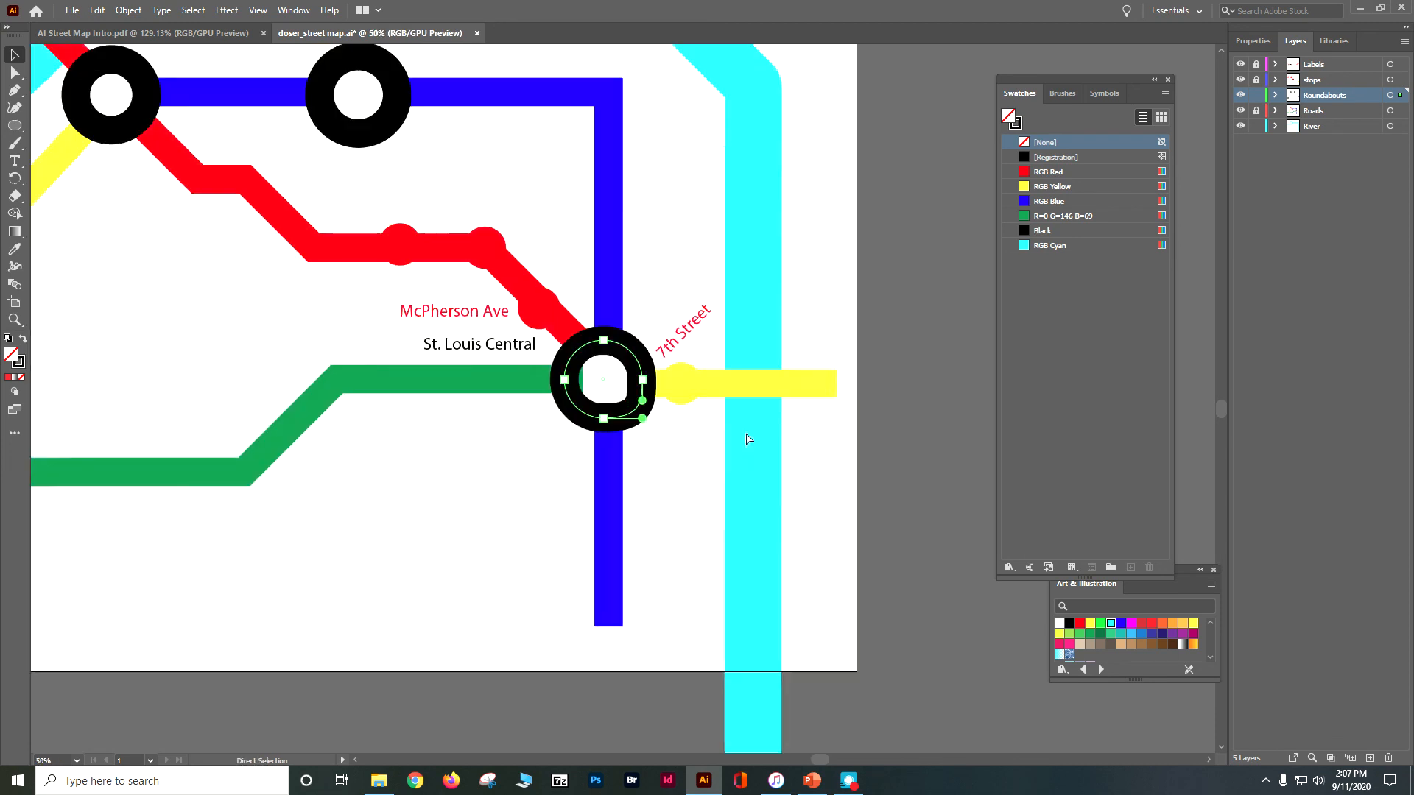
key("ctrl+plus")
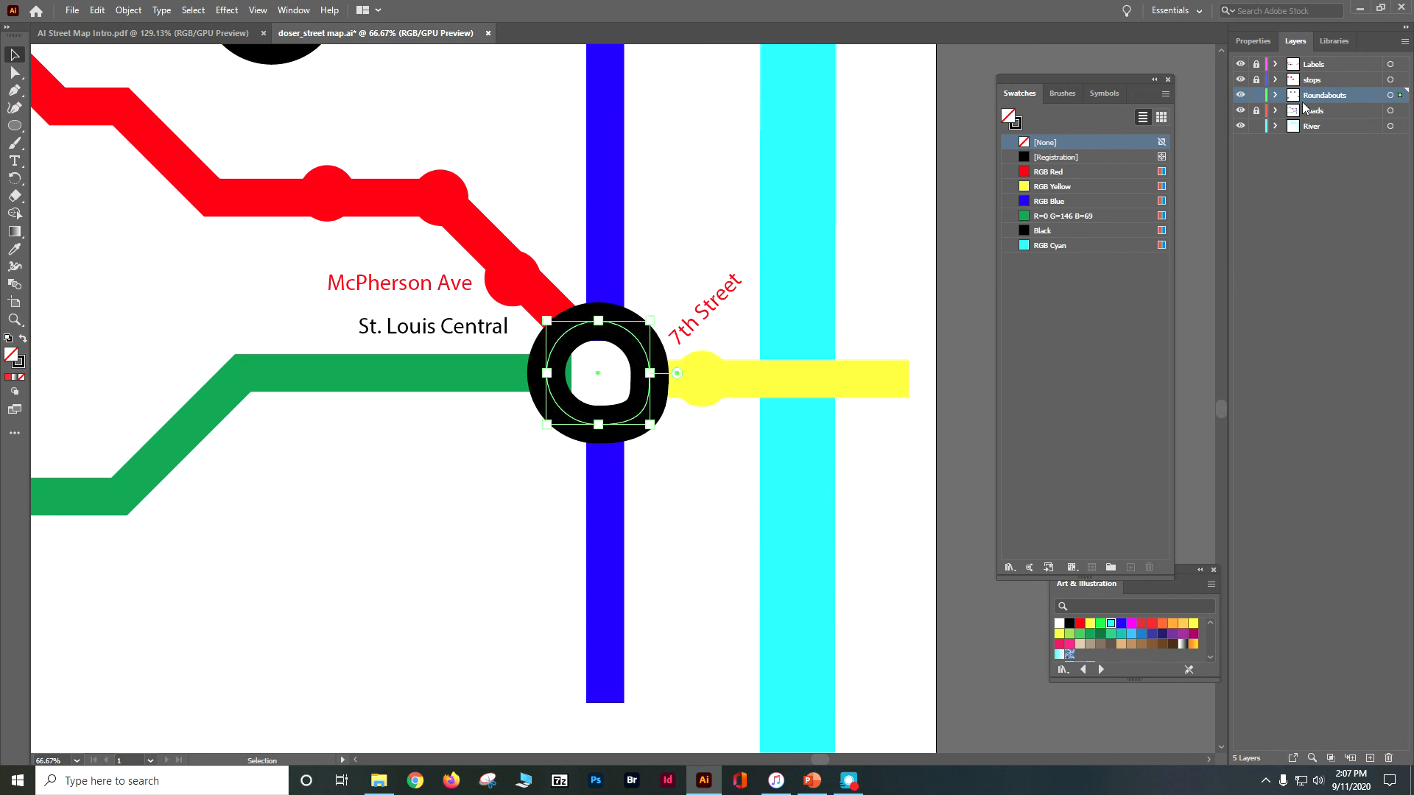
left_click(1273, 96)
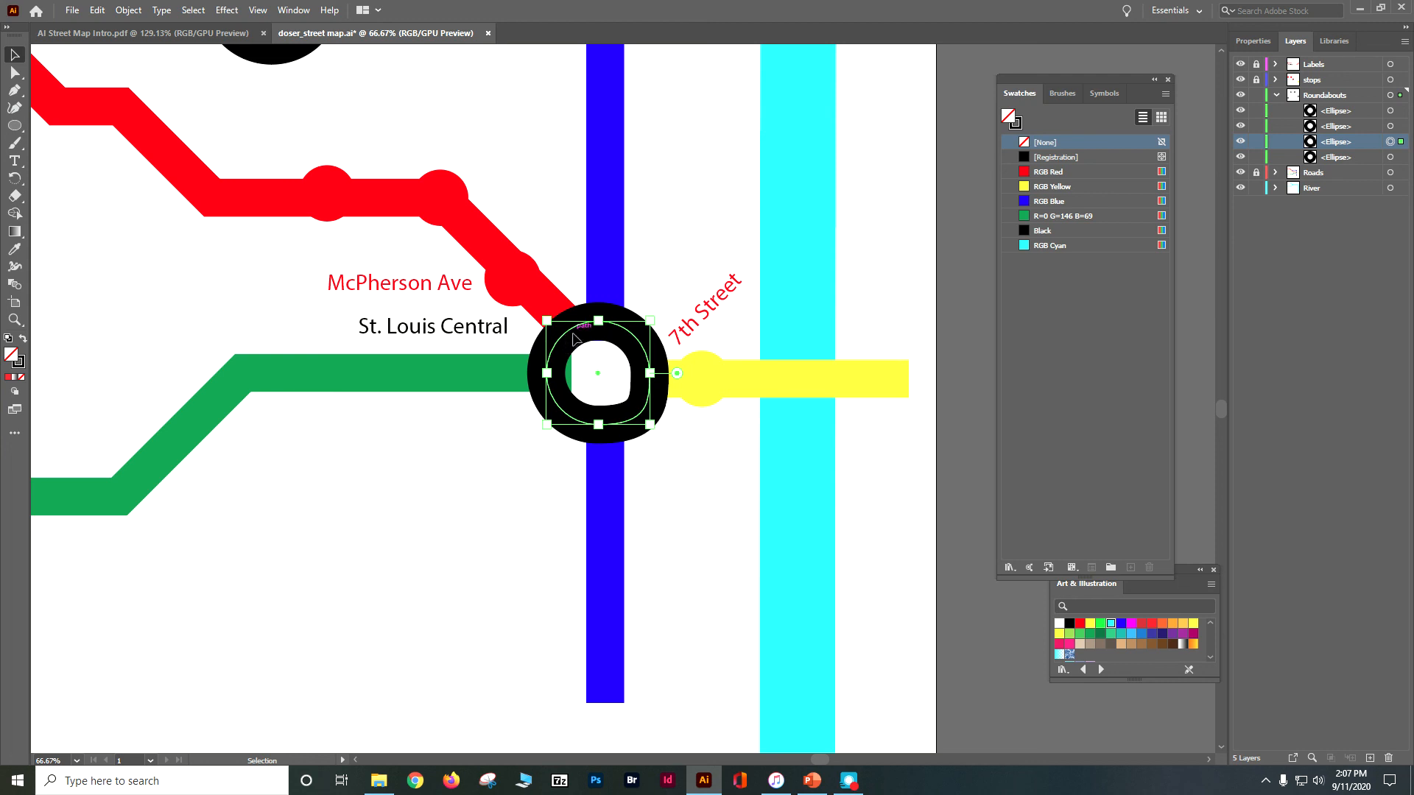
- Nudge the St. Louis Central station ring slightly rightward to centre it on the blue line, and deselect it
key("Right")
key("Right")
key("Right")
key("Right")
key("Right")
key("Right")
key("Right")
key("Right")
key("Right")
key("Right")
key("Right")
key("Right")
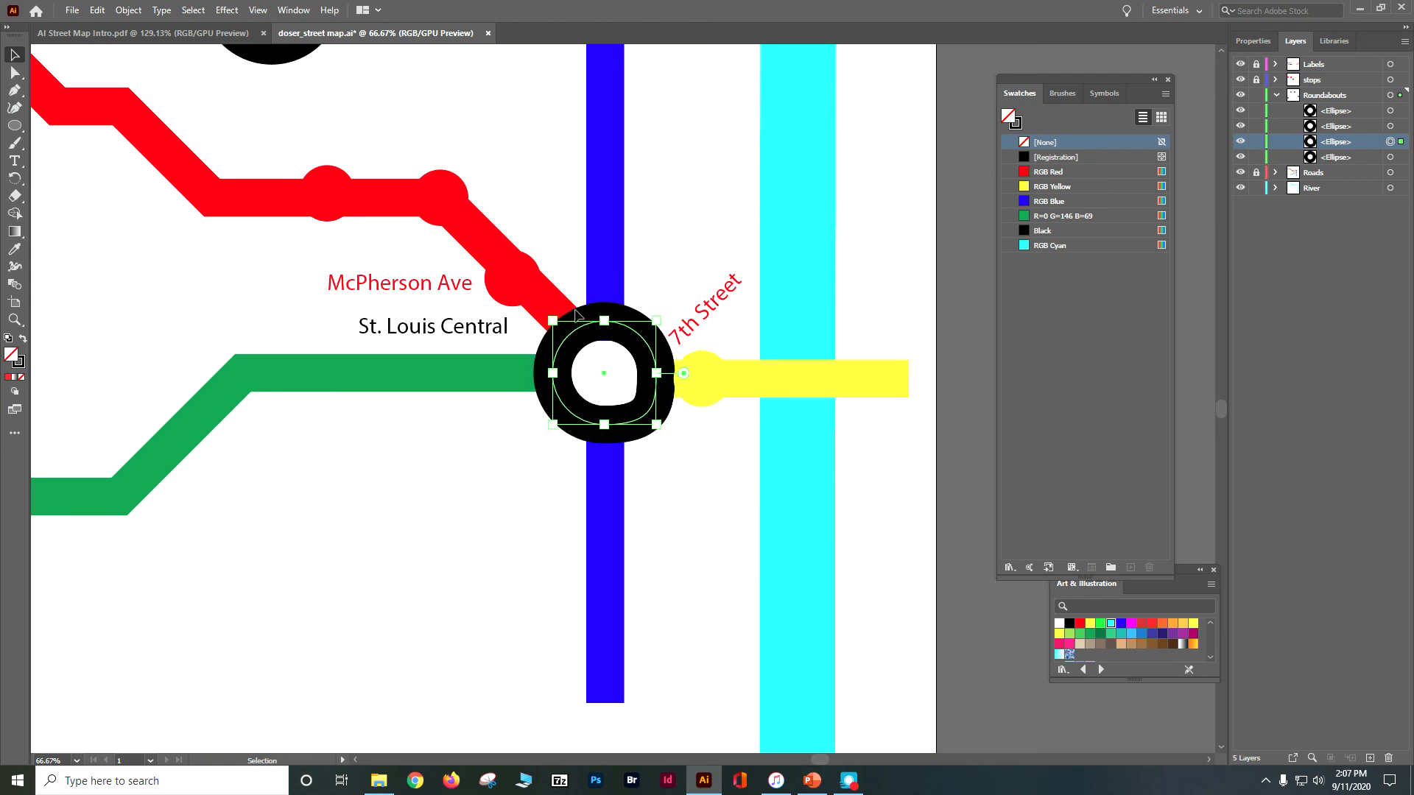
scroll(852, 292, "up", 5)
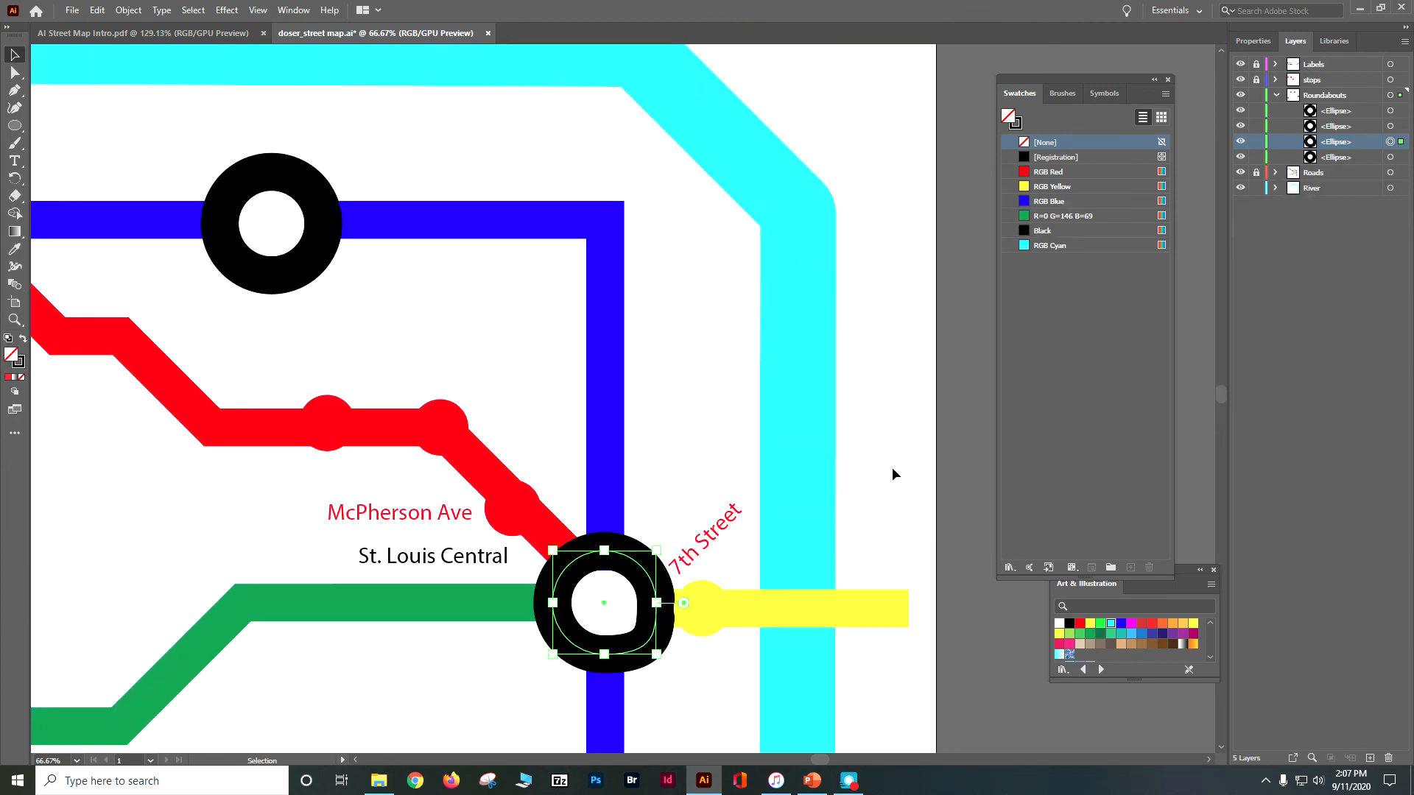
key("ctrl+minus")
key("ctrl+minus")
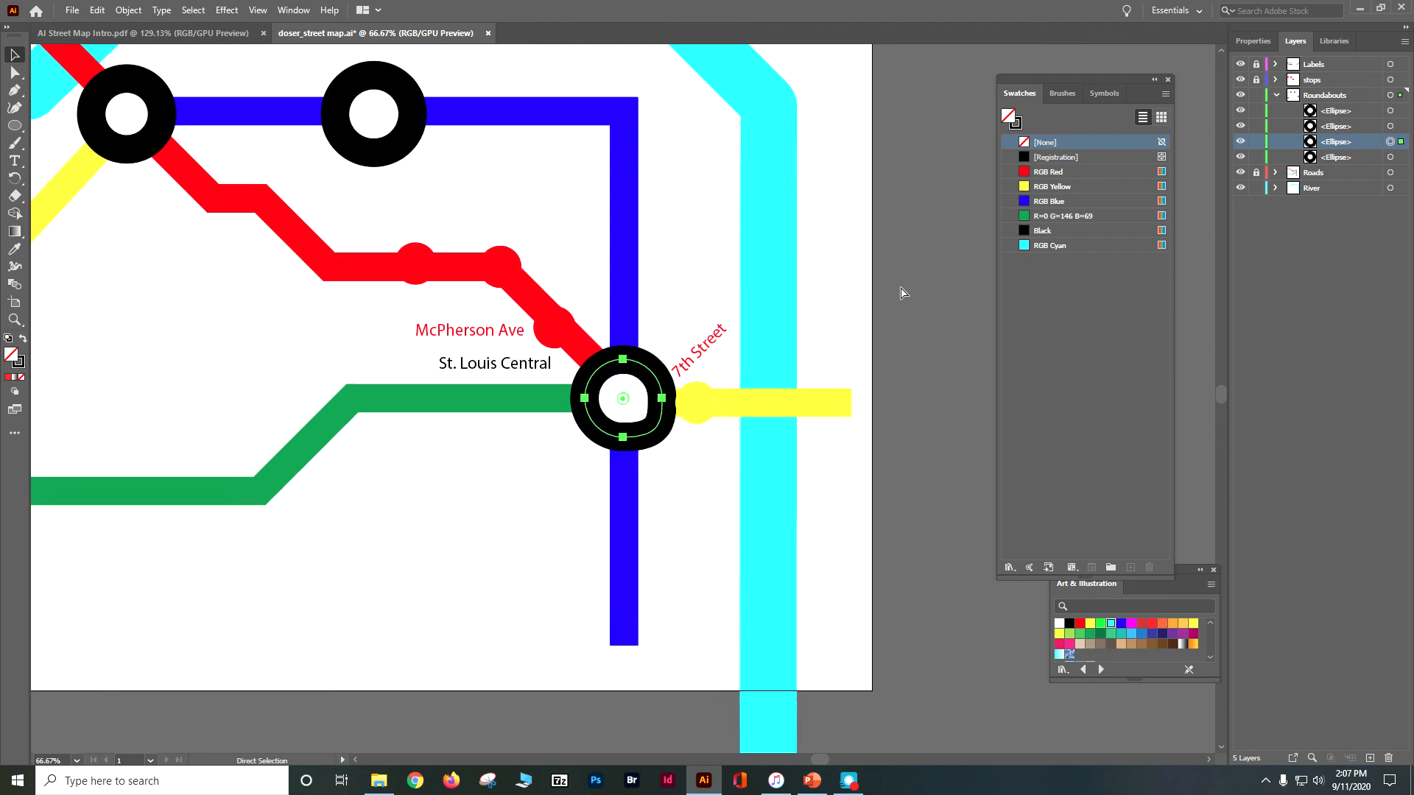
left_click(907, 274)
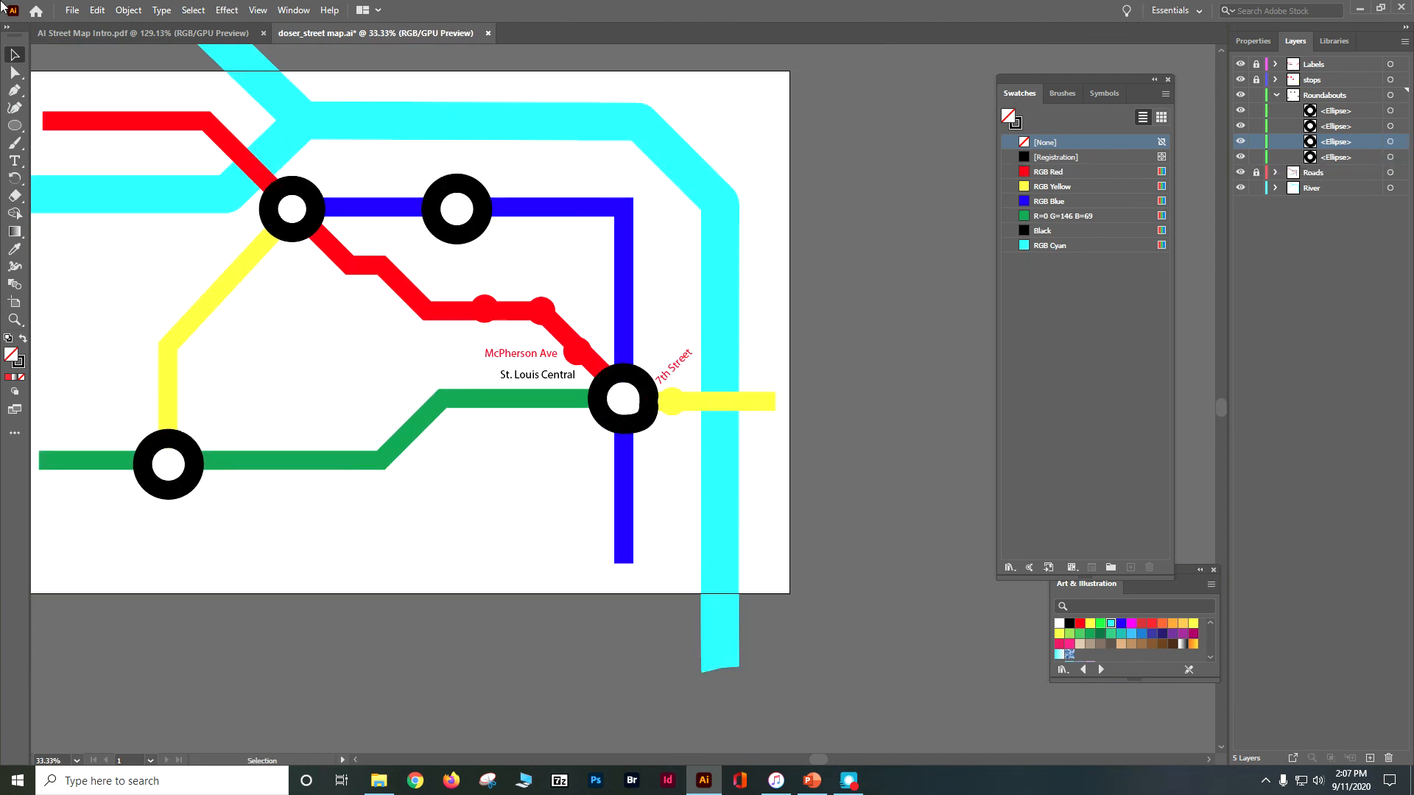
- Start packaging the street map document, saving its changes first
left_click(72, 10)
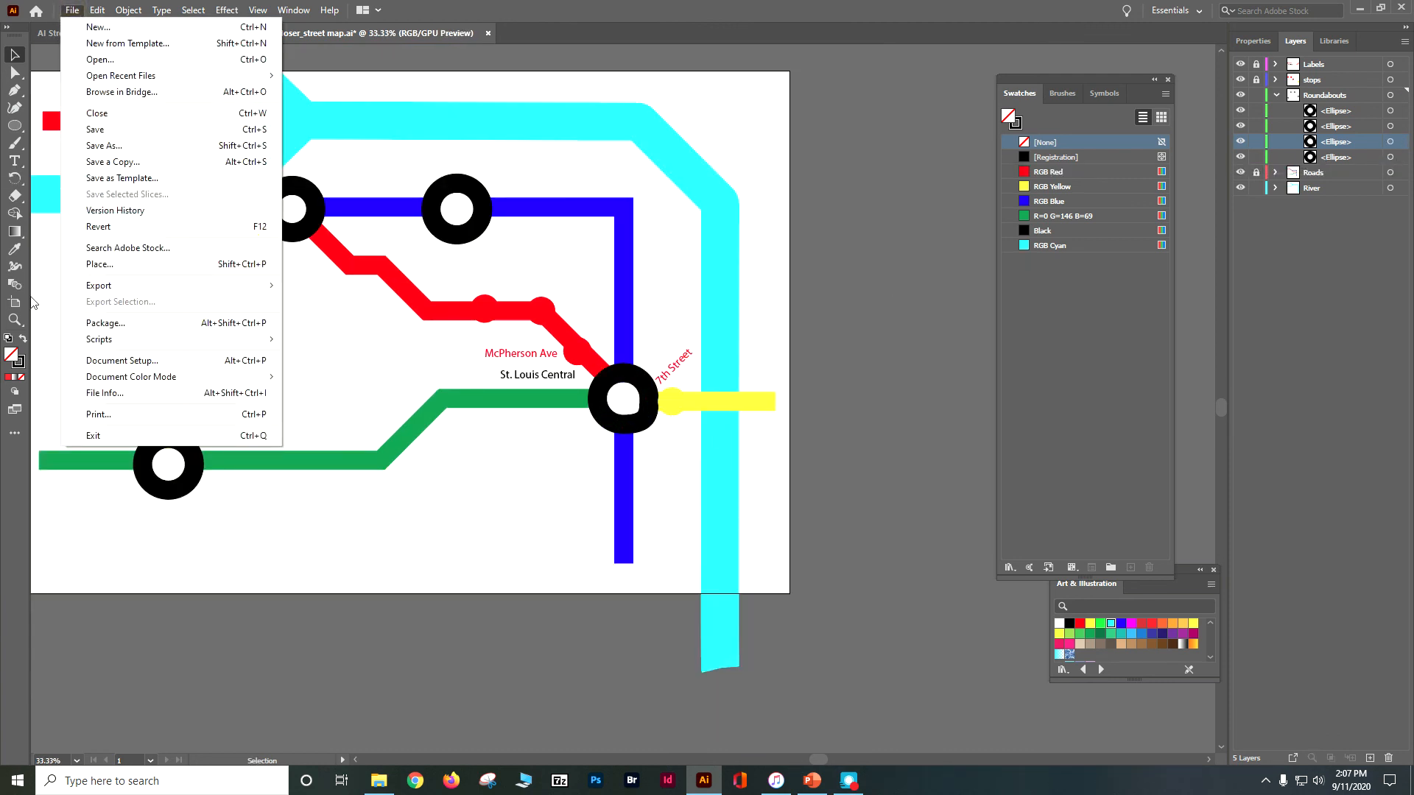
left_click(77, 323)
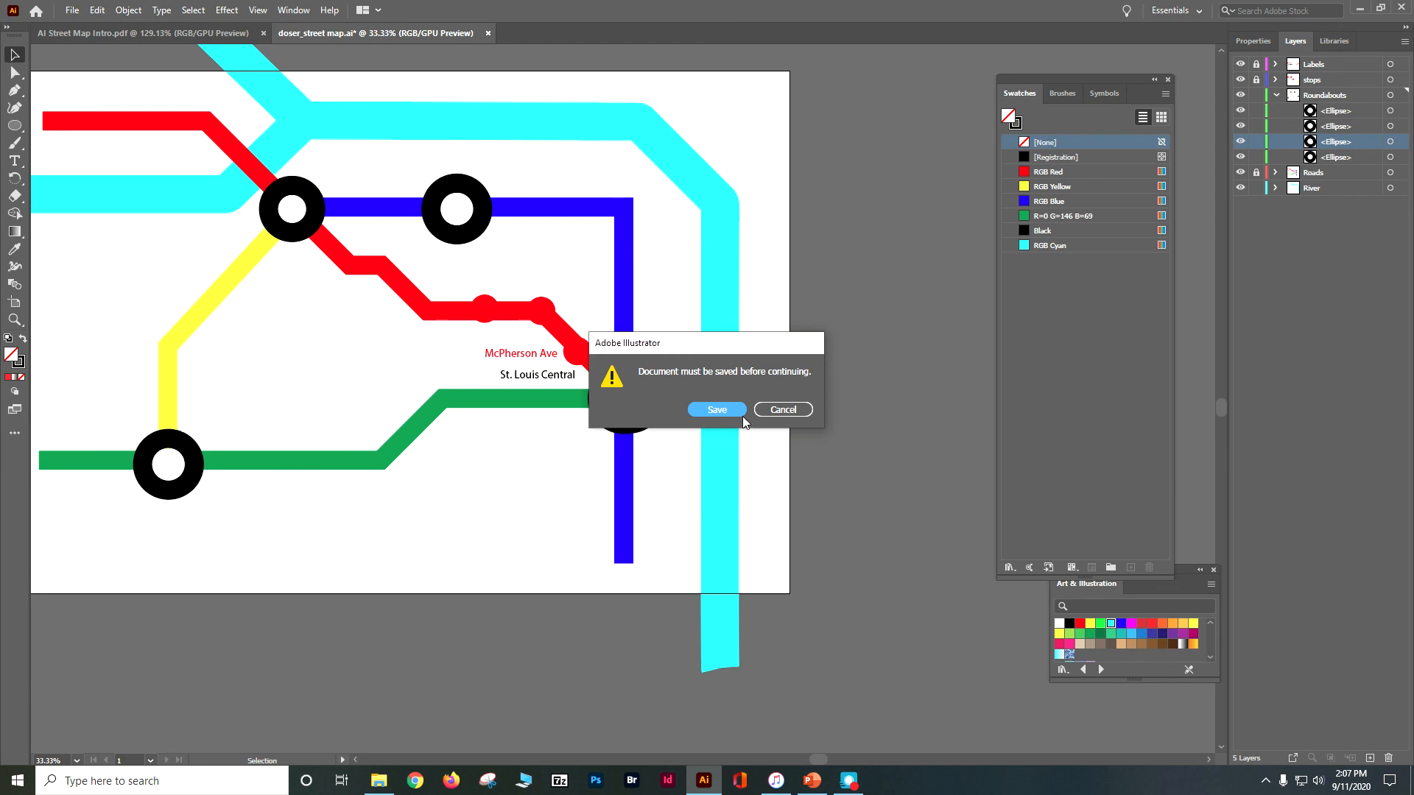
left_click(731, 411)
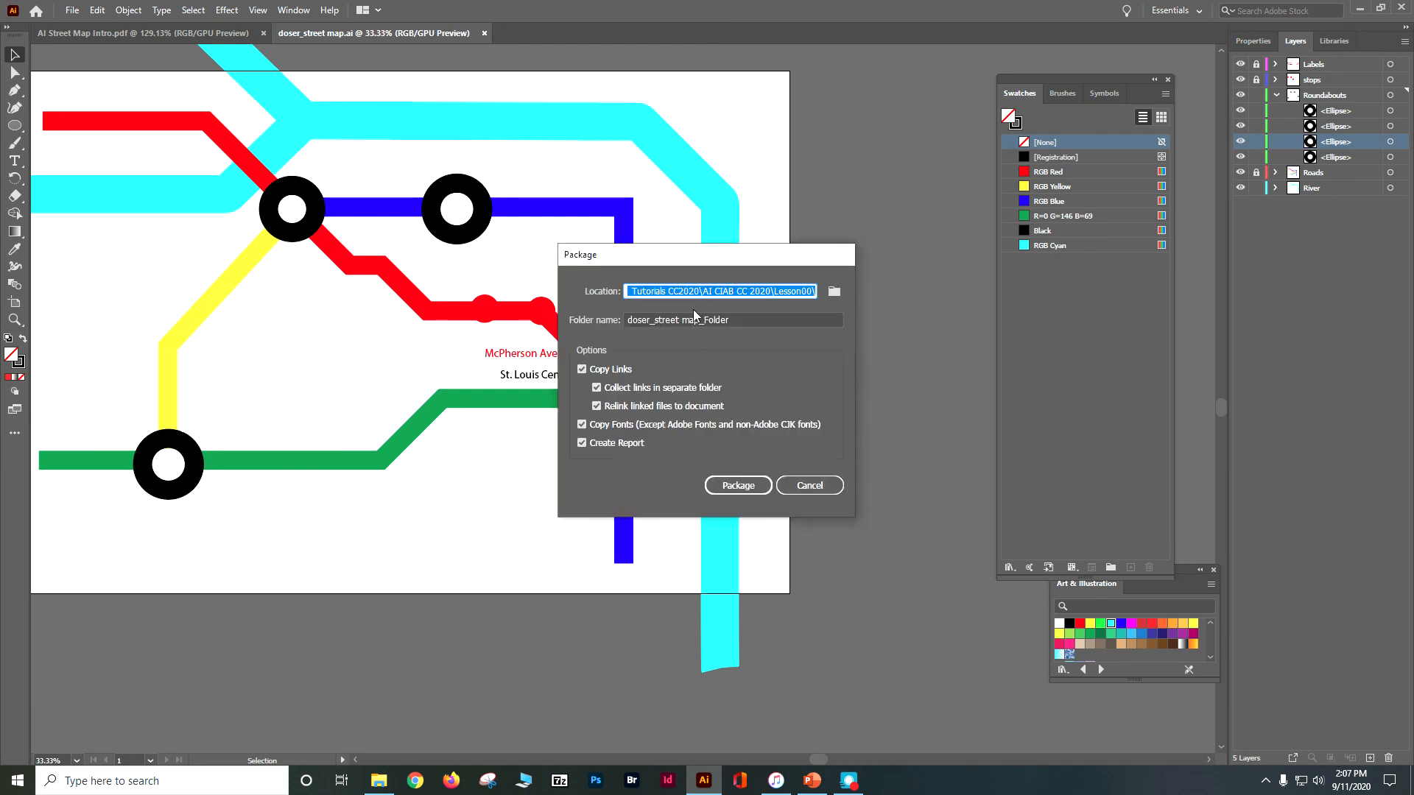
- Set the package location to the AI Maps folder in G:\Teaching\Revised Tutorials CC2020\AI CC 2020 Tutorials
left_click(835, 291)
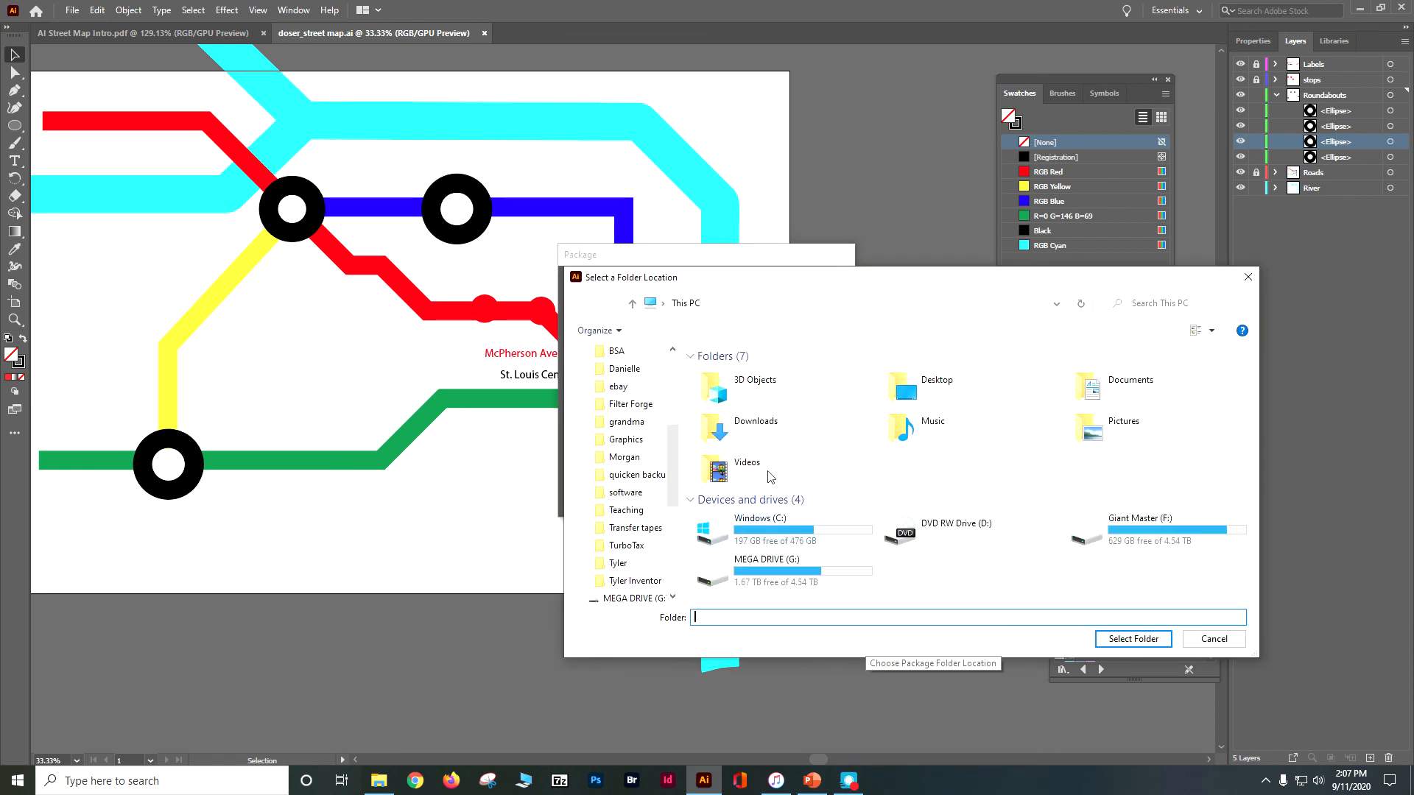
left_click_drag(670, 455, 670, 505)
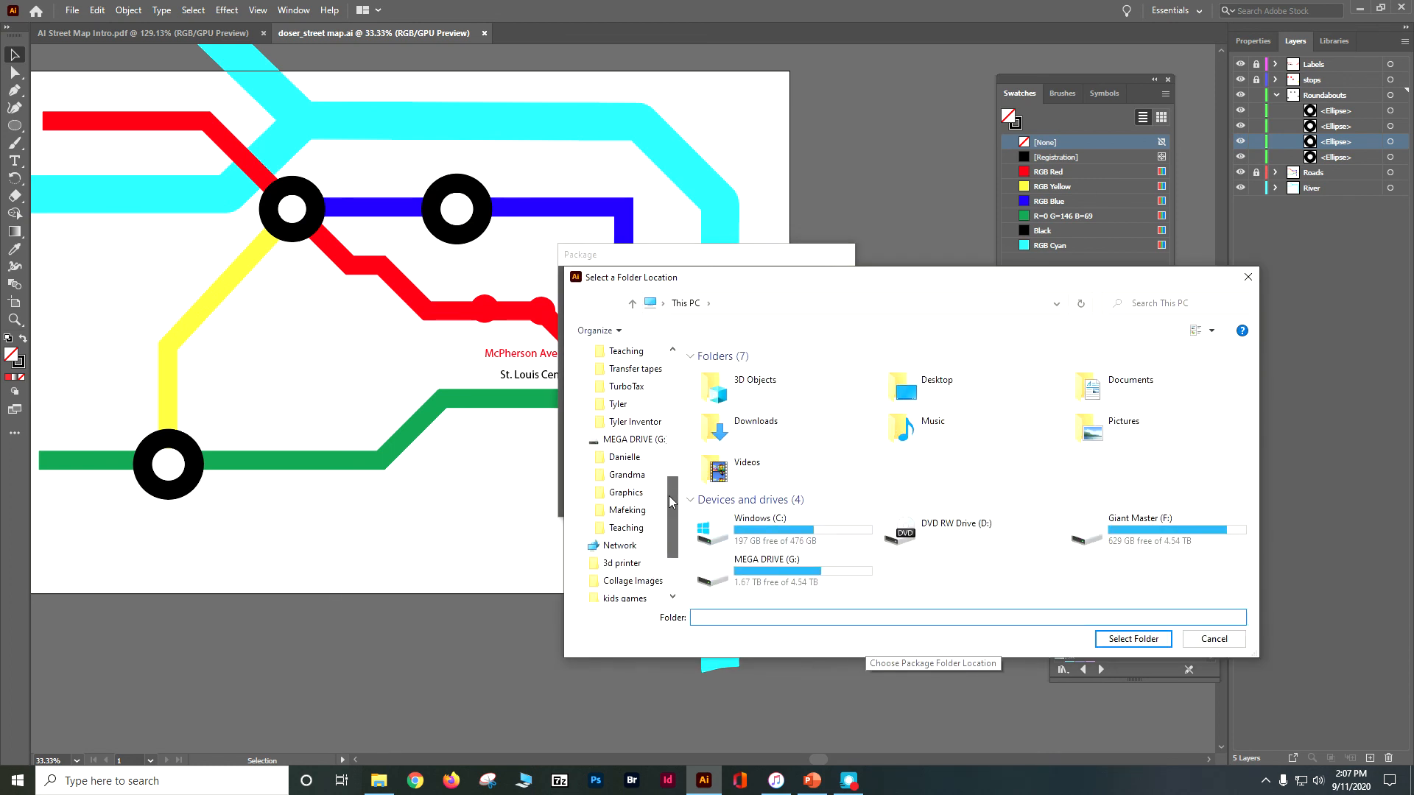
left_click(626, 528)
left_click(1134, 390)
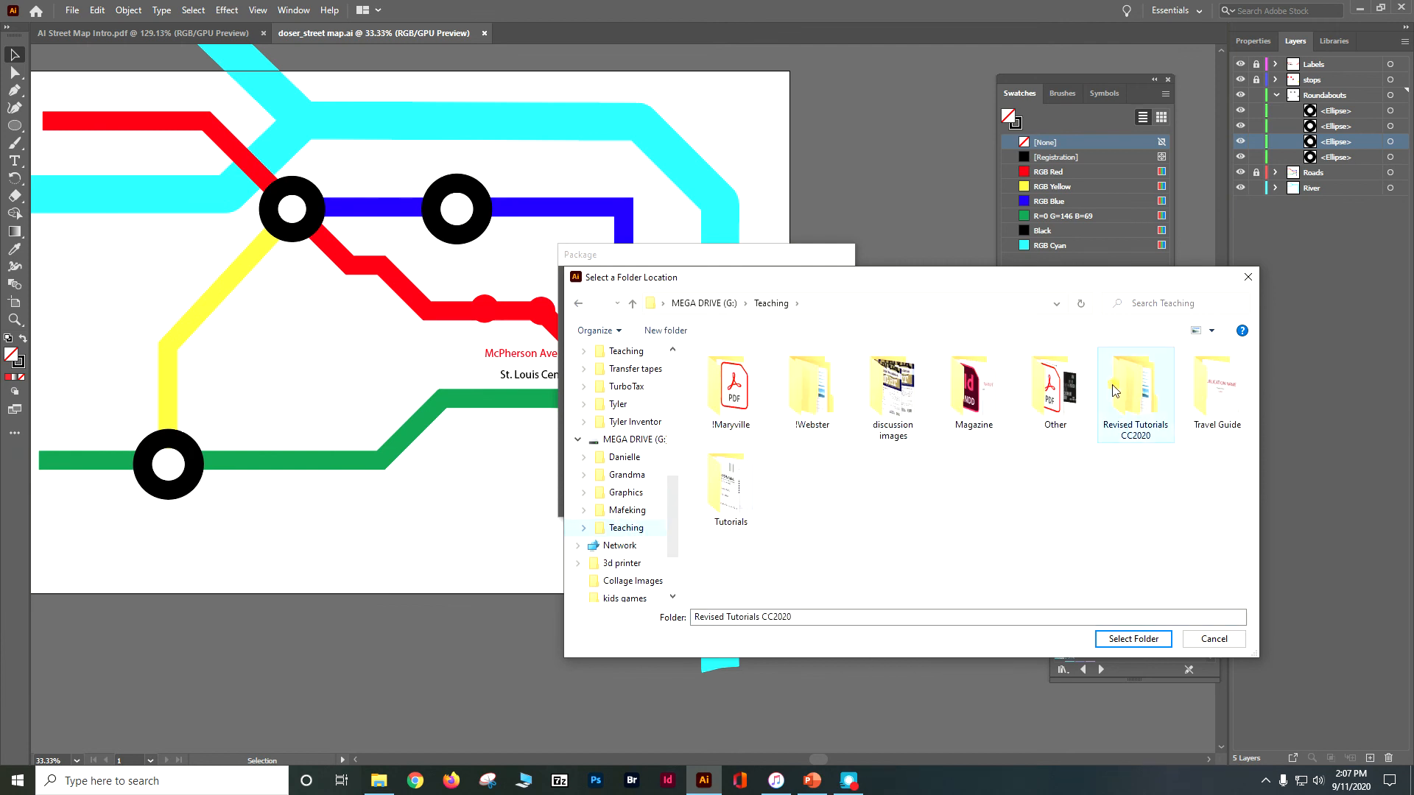
double_click(1134, 391)
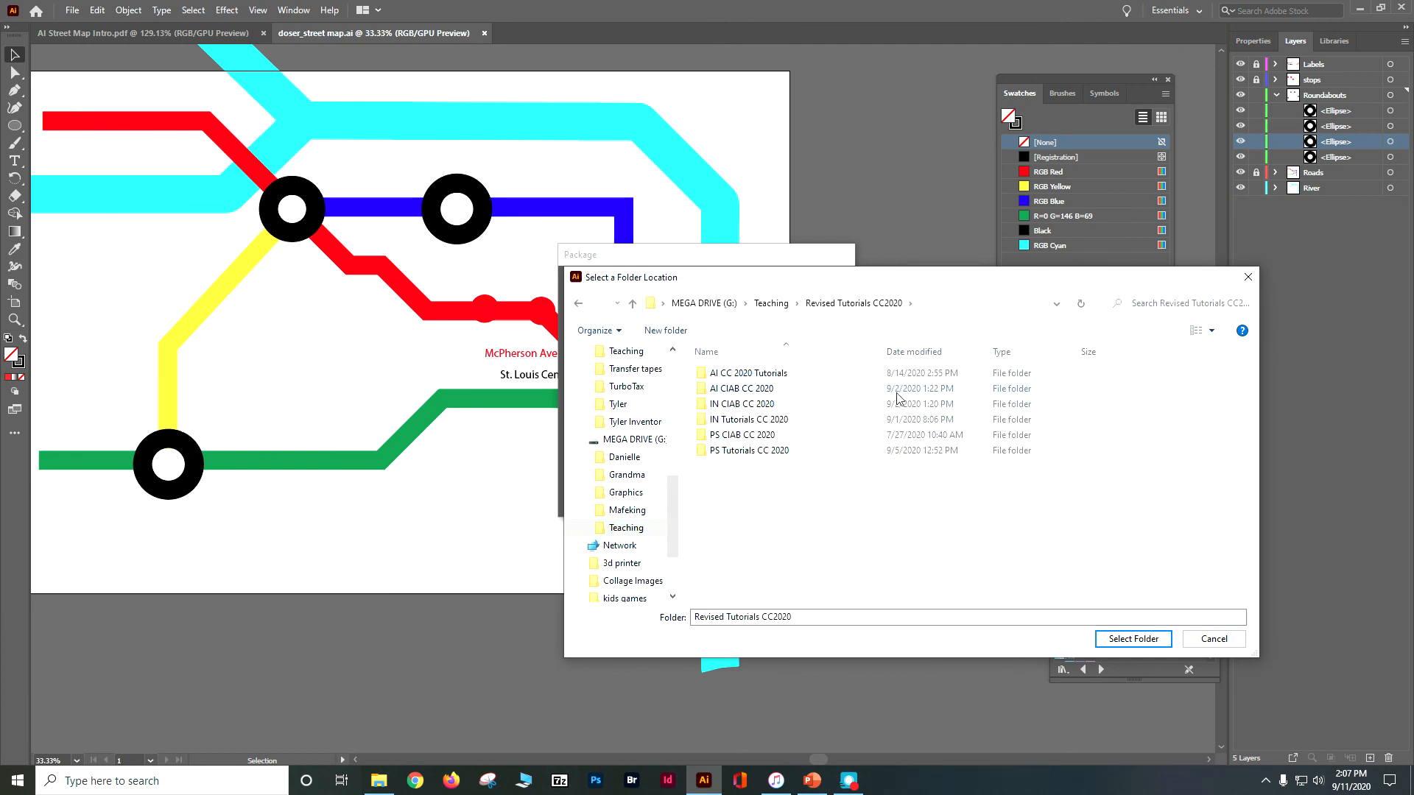
double_click(755, 373)
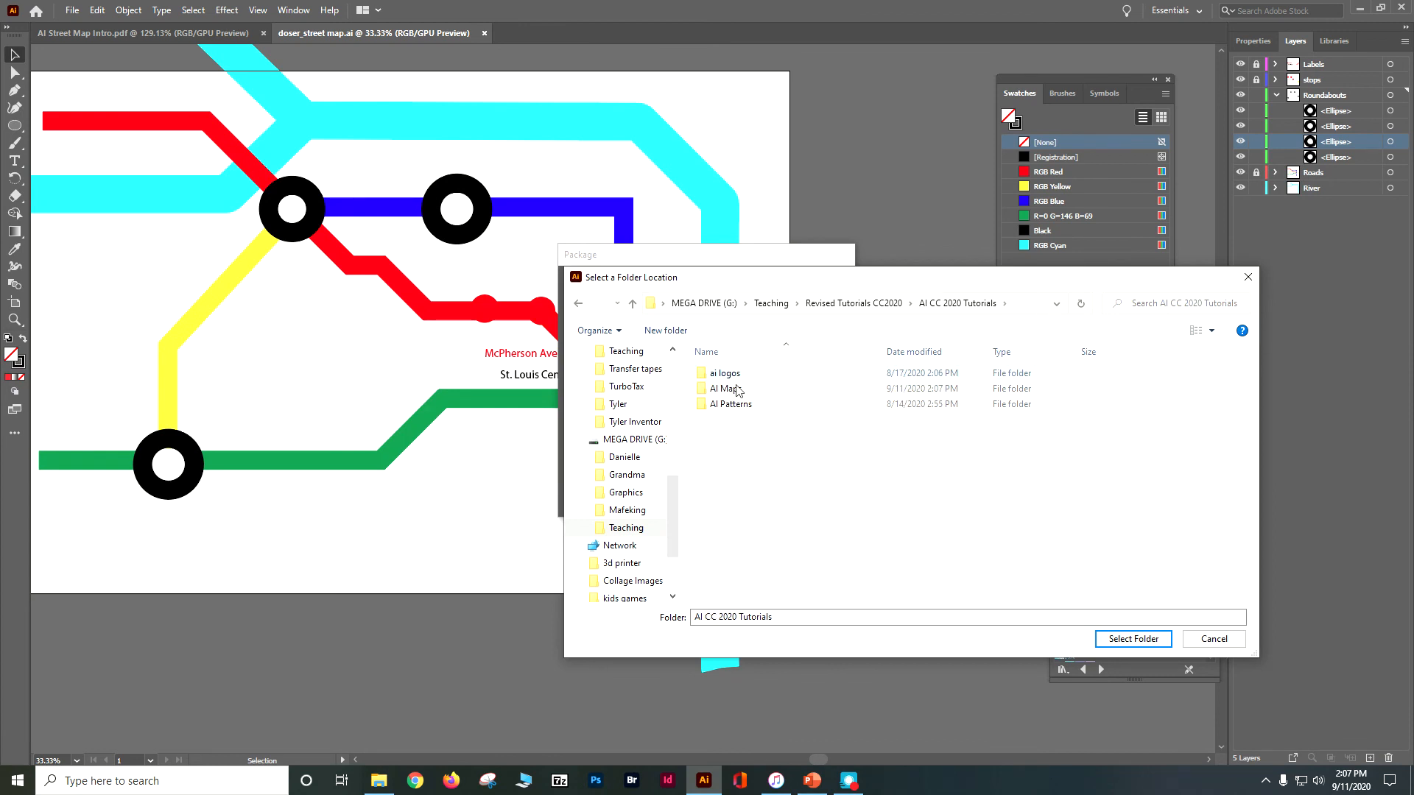
left_click(731, 389)
double_click(731, 389)
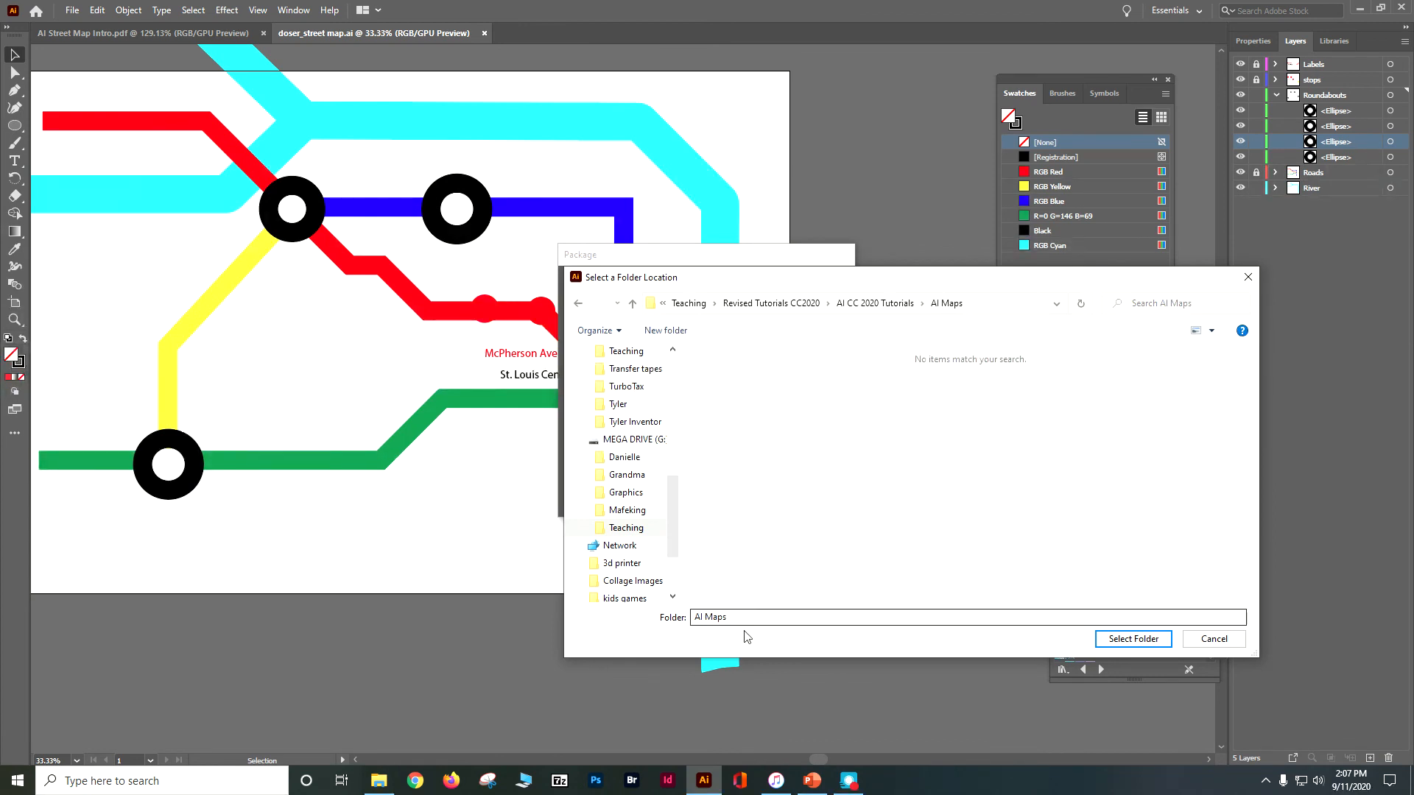
left_click(1131, 639)
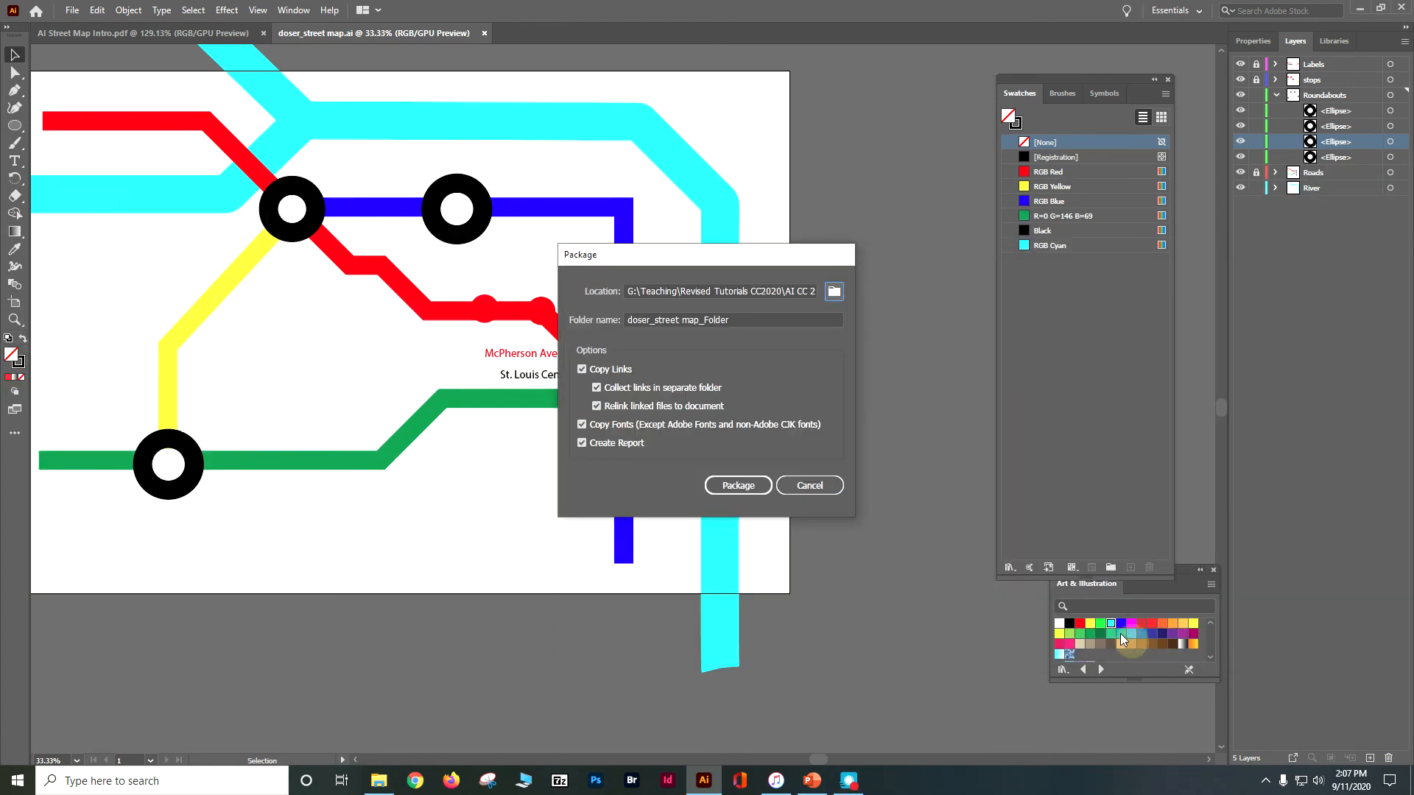
- Change the ending of the package folder's name to "_PKG"
left_click(740, 320)
double_click(725, 318)
left_click(725, 318)
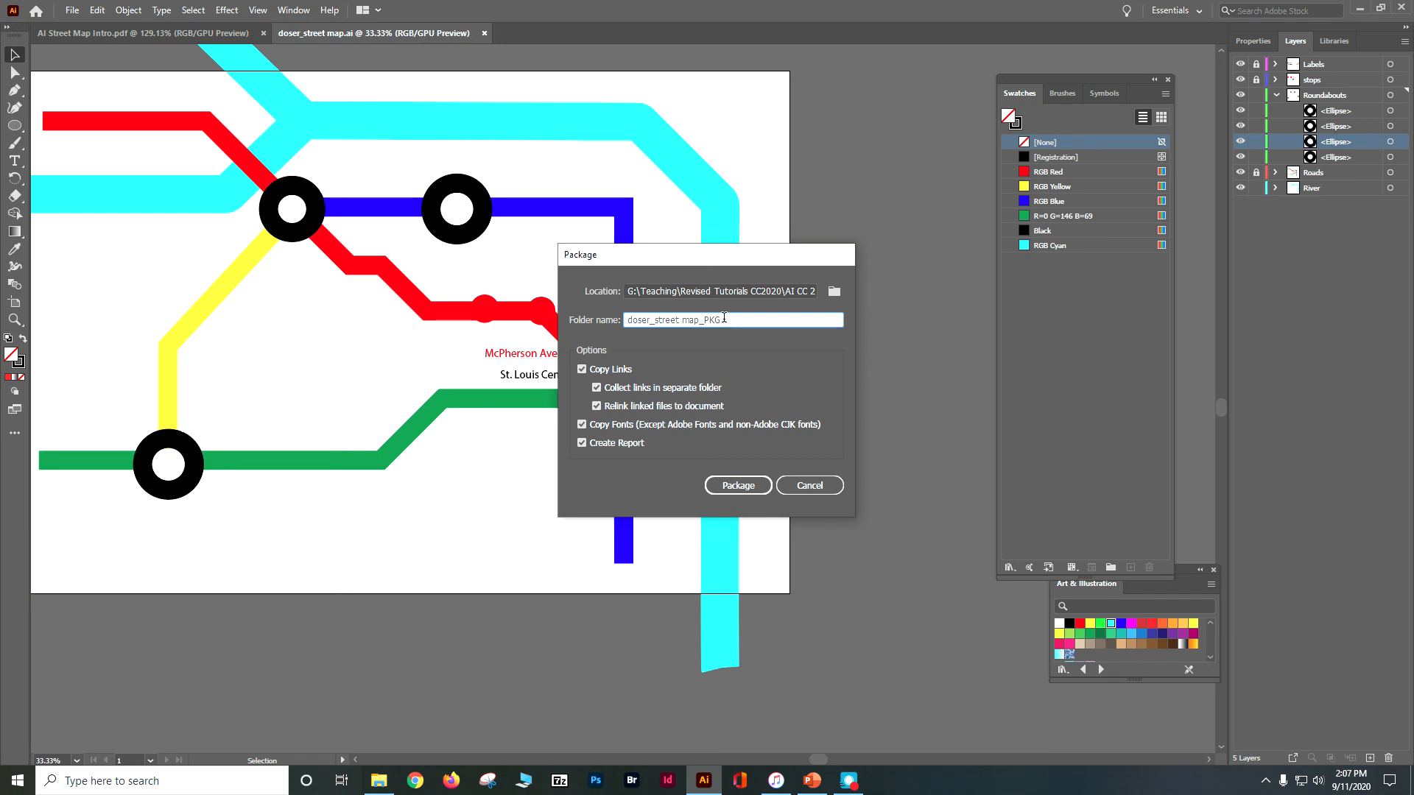
- Create the package with links, fonts and report included, accept the font copying restrictions, and show the package contents
left_click(729, 486)
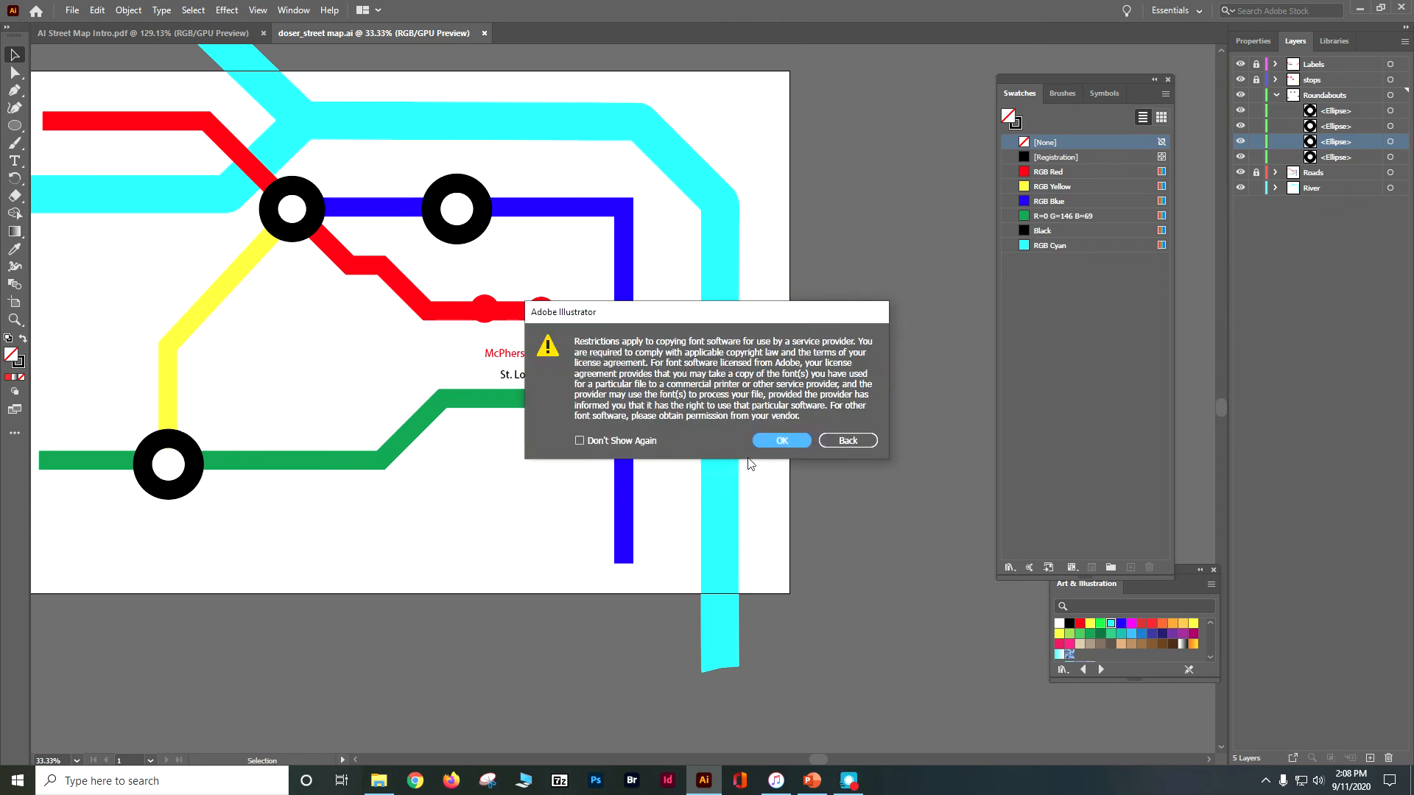
left_click(773, 442)
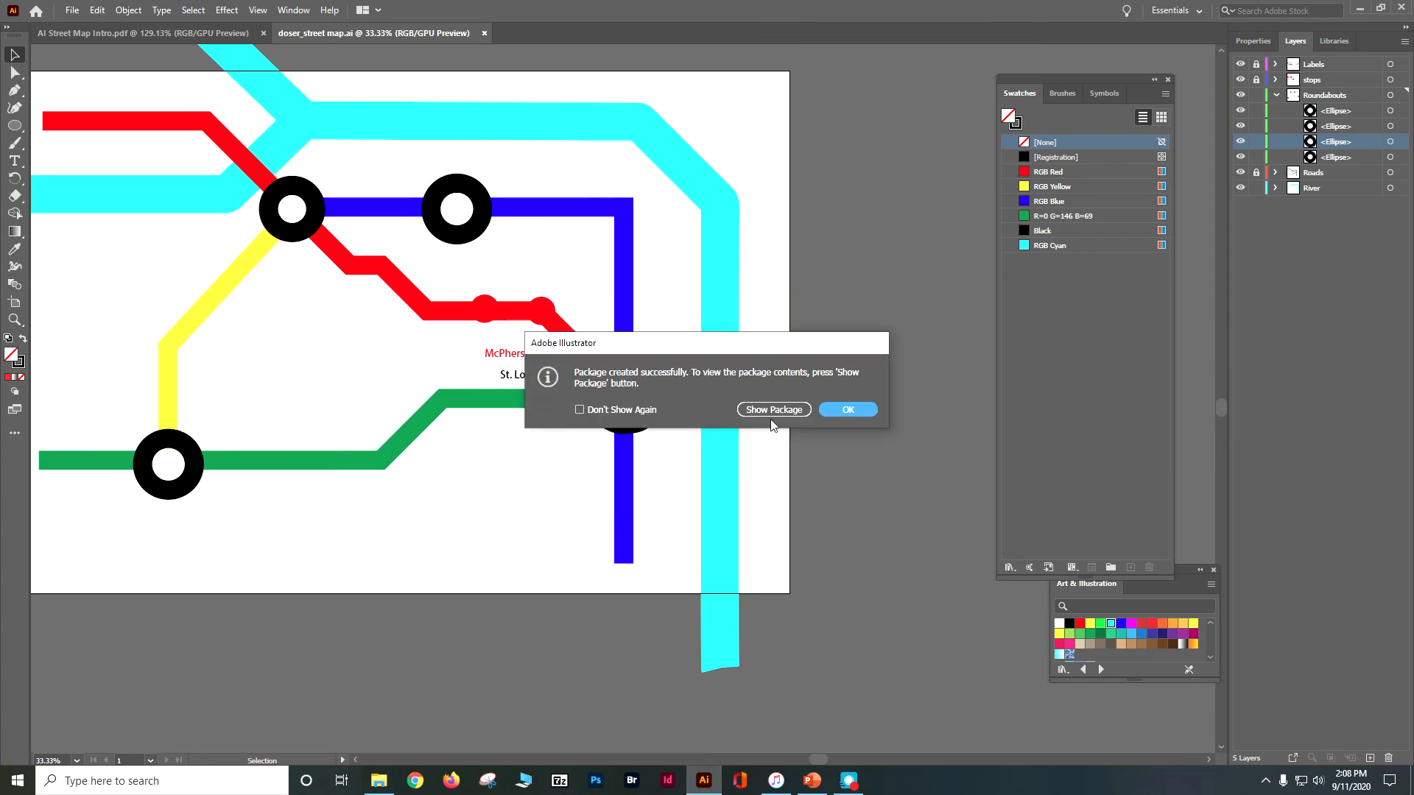
left_click(792, 413)
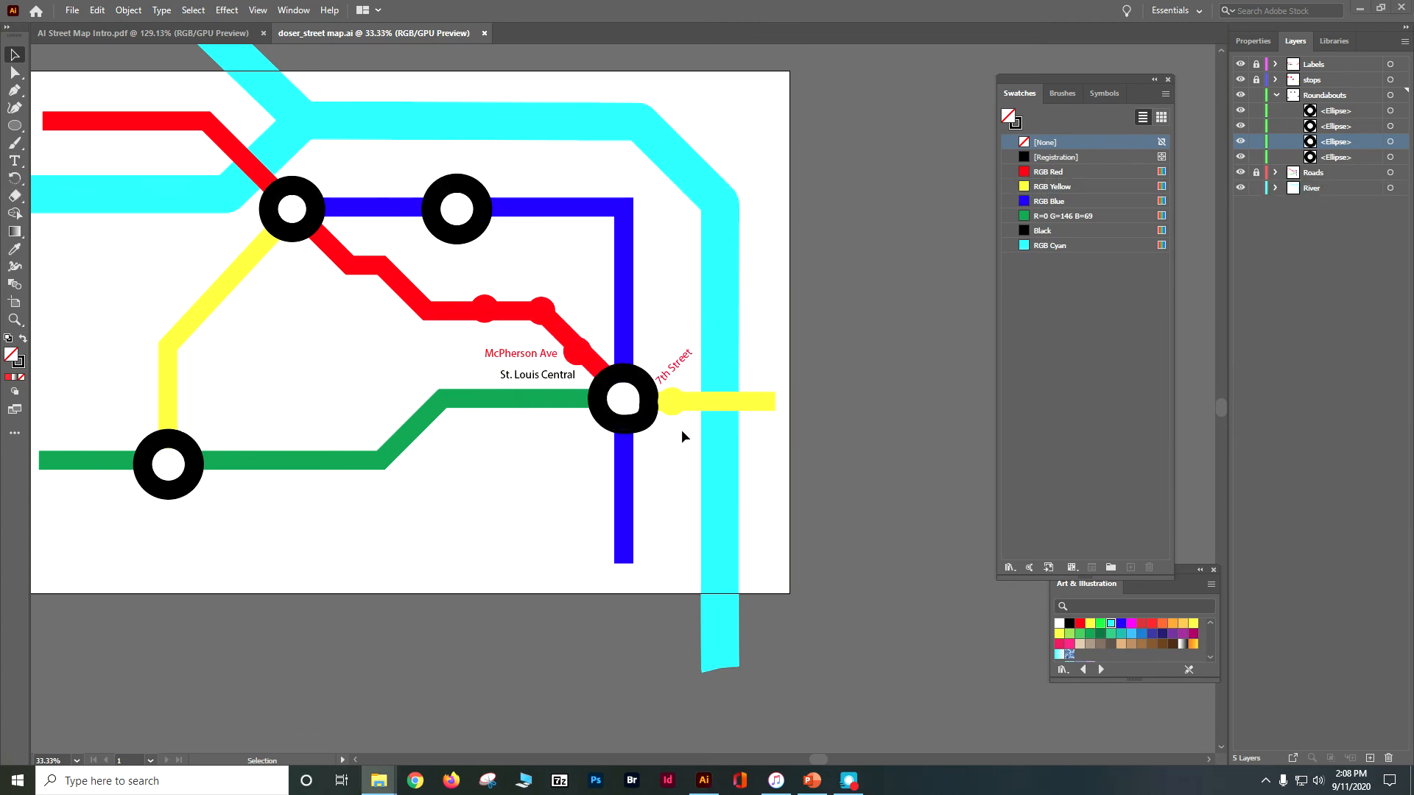